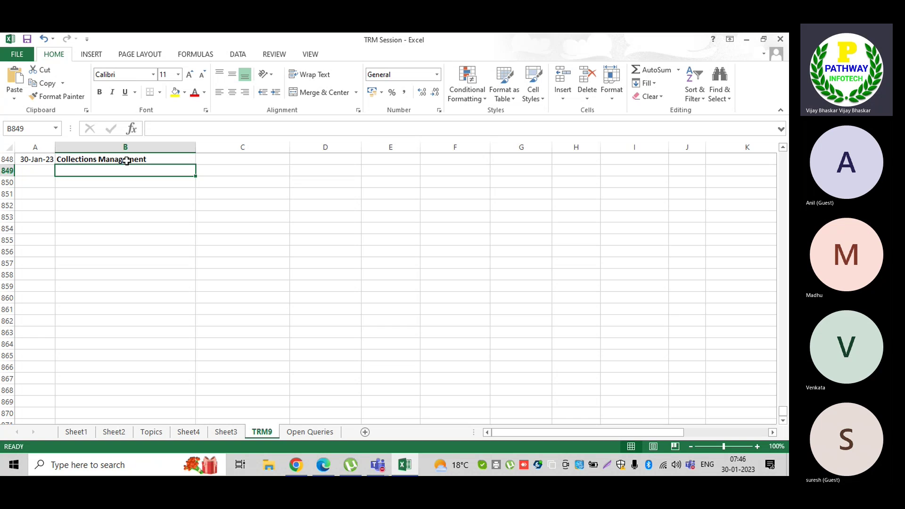
# - Save the workbook and draw a rectangle about 1.7 cm high and 4.2 cm wide across columns C and D, rows 851–854
pyautogui.hotkey('ctrl', 's')
pyautogui.click(91, 54)
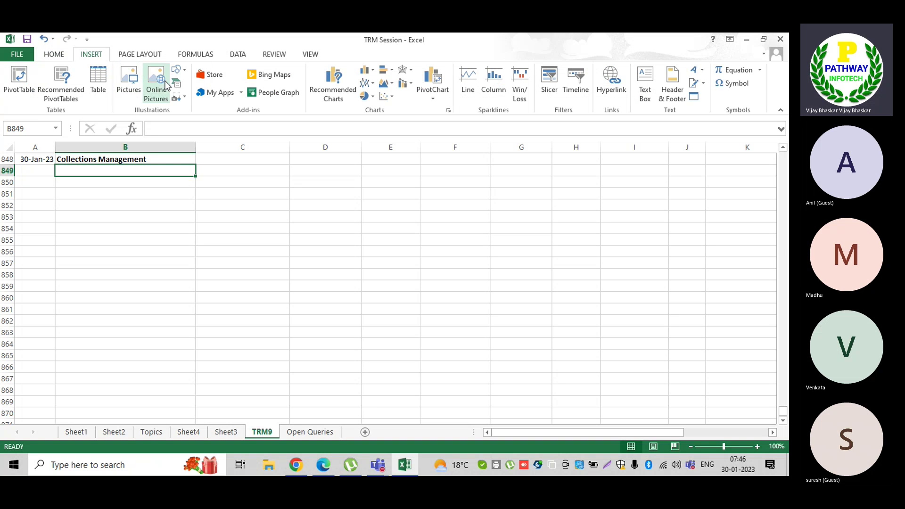
pyautogui.click(179, 68)
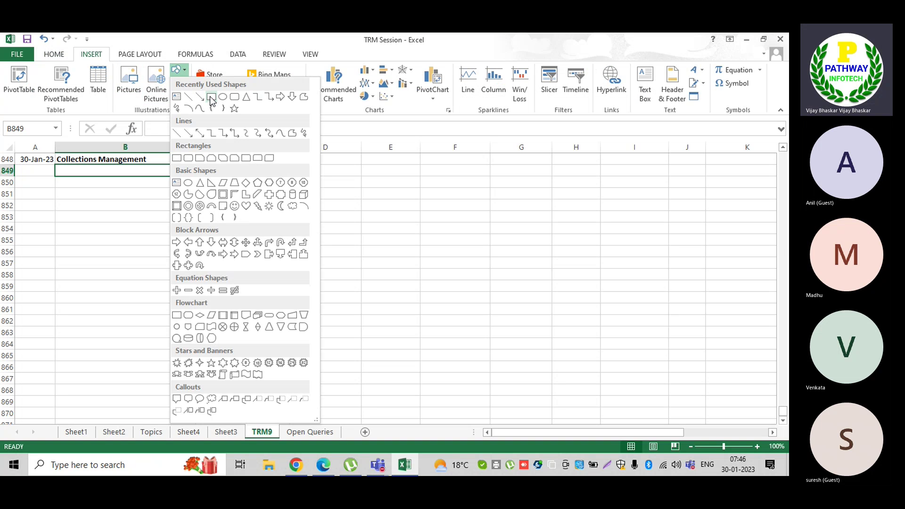
pyautogui.click(214, 101)
pyautogui.moveTo(246, 192)
pyautogui.mouseDown()
pyautogui.moveTo(330, 212)
pyautogui.moveTo(337, 228)
pyautogui.mouseUp()
# - Label the new rectangle "BP"
pyautogui.rightClick(264, 216)
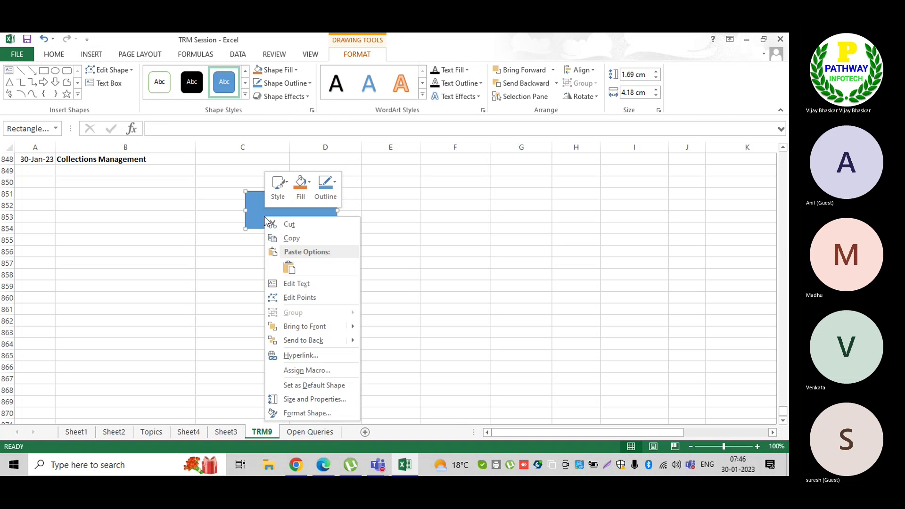
pyautogui.click(296, 282)
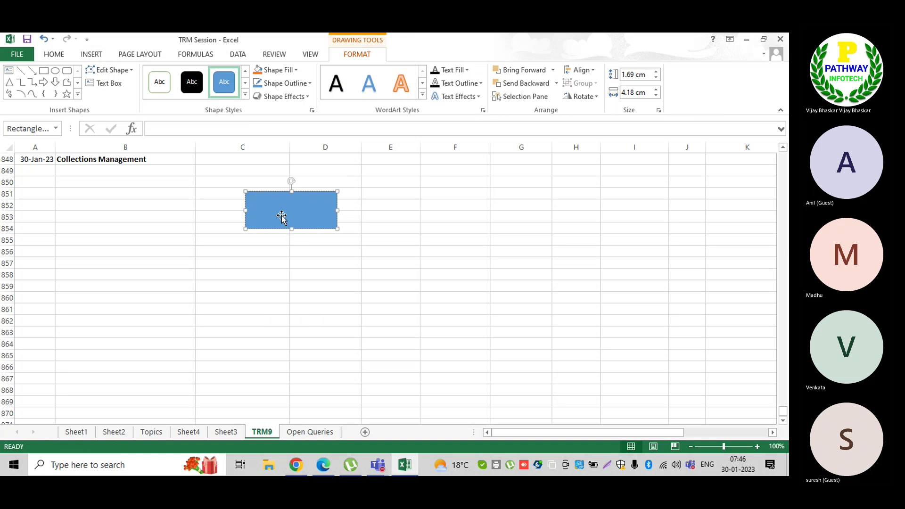
pyautogui.write('BP')
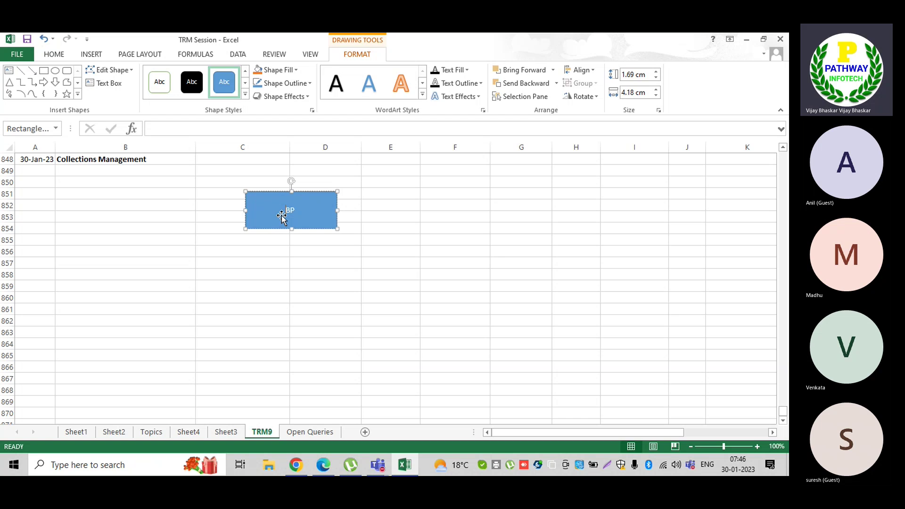
pyautogui.click(267, 264)
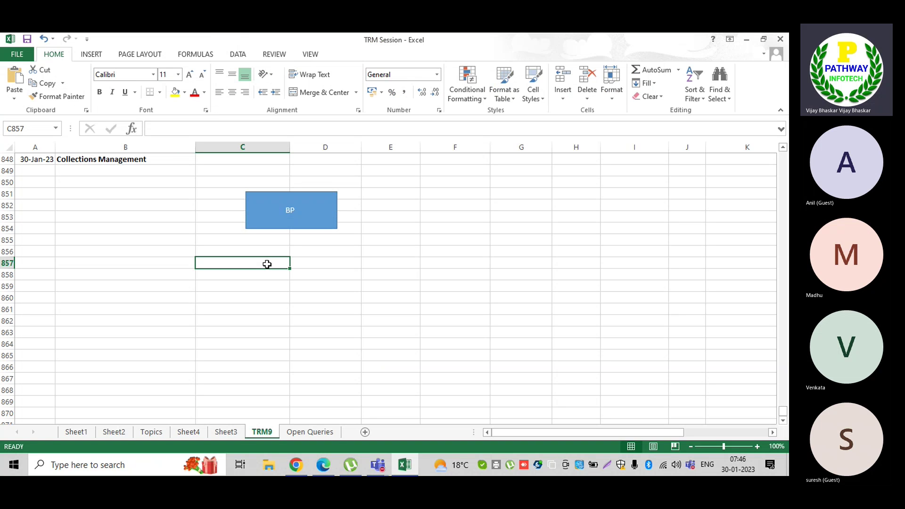
# - Draw a long horizontal line below the BP rectangle, running from column B to column F along row 856
pyautogui.click(92, 57)
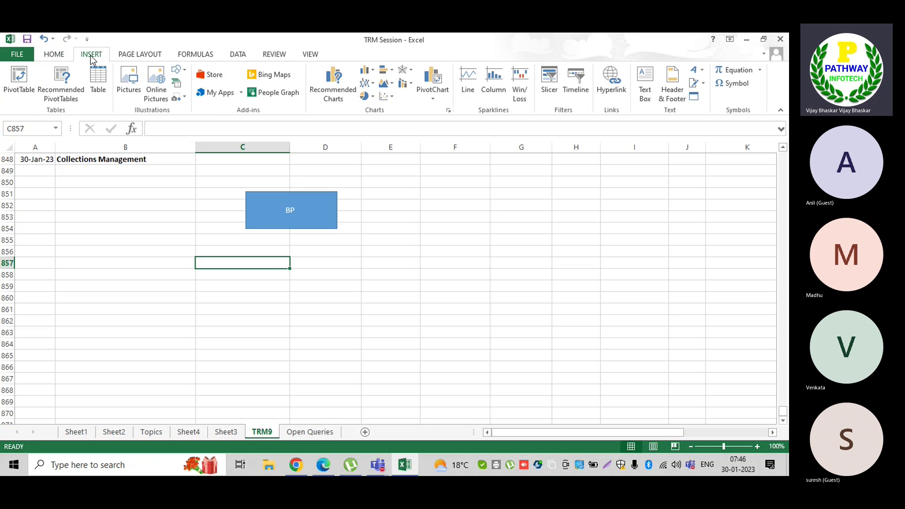
pyautogui.click(179, 71)
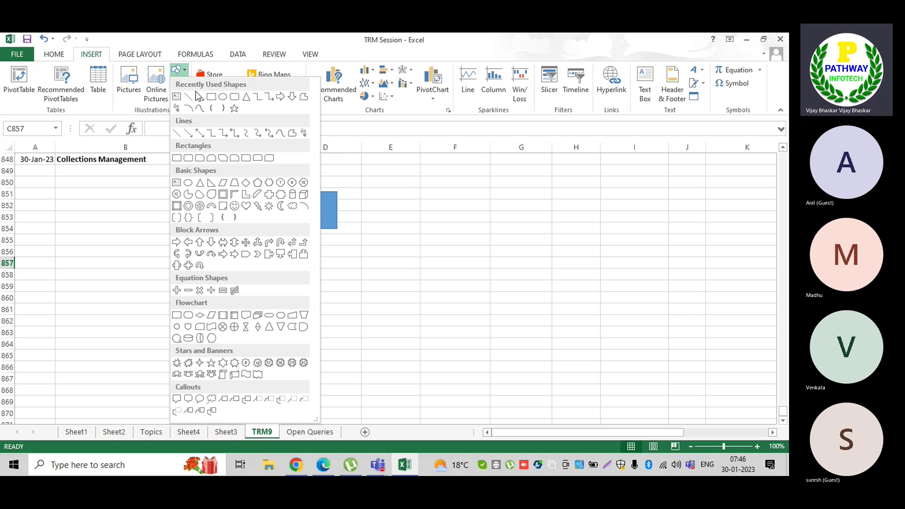
pyautogui.click(196, 99)
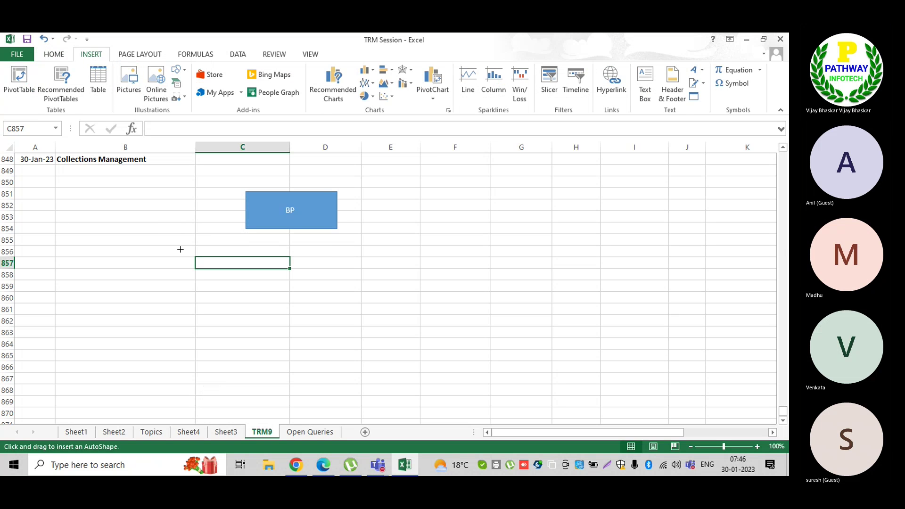
pyautogui.moveTo(145, 257); pyautogui.dragTo(468, 257)
pyautogui.click(287, 218)
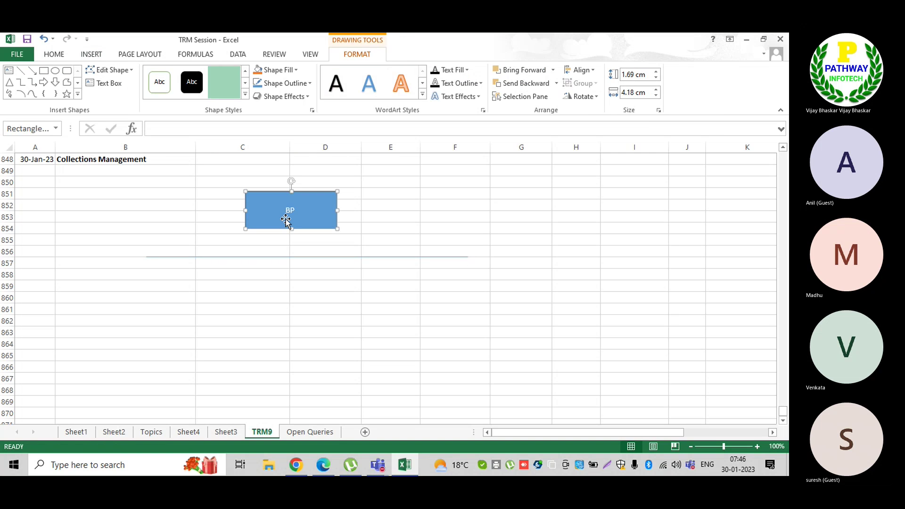
pyautogui.click(146, 276)
pyautogui.hotkey('ctrl', 'c')
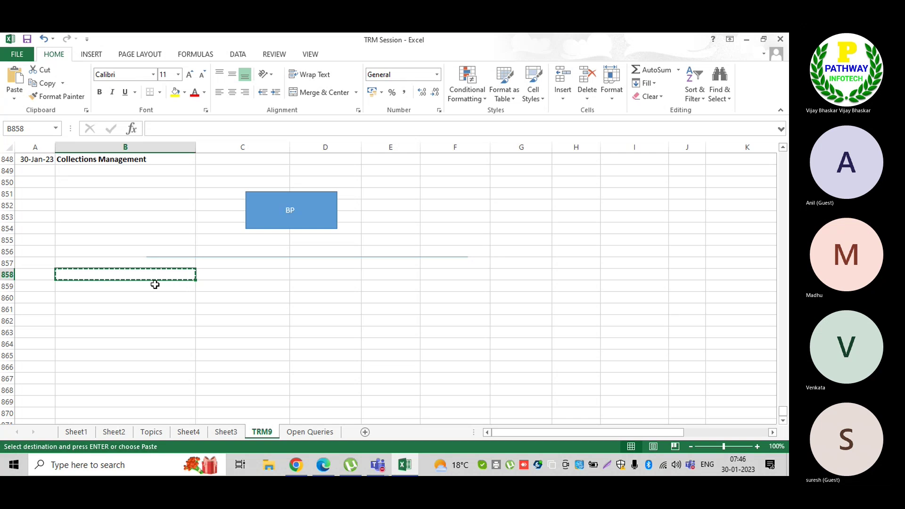
pyautogui.click(259, 227)
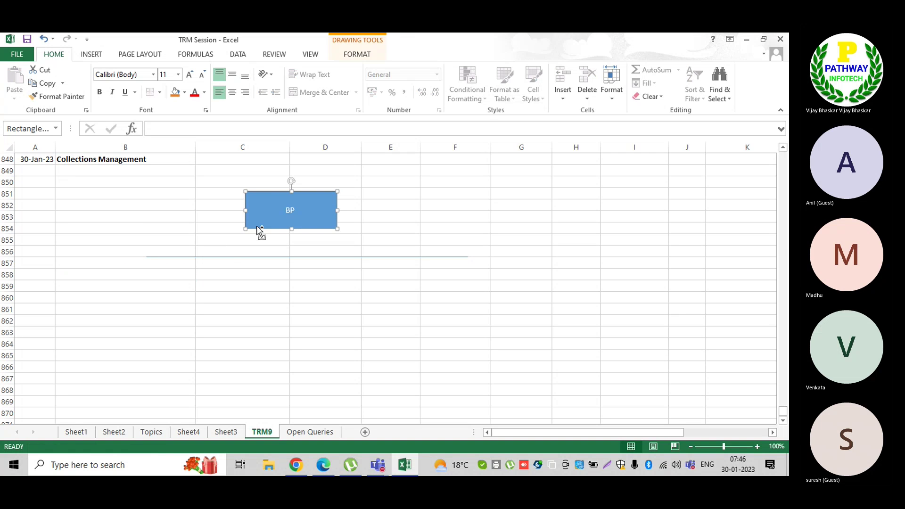
pyautogui.click(150, 284)
pyautogui.hotkey('ctrl', 'c')
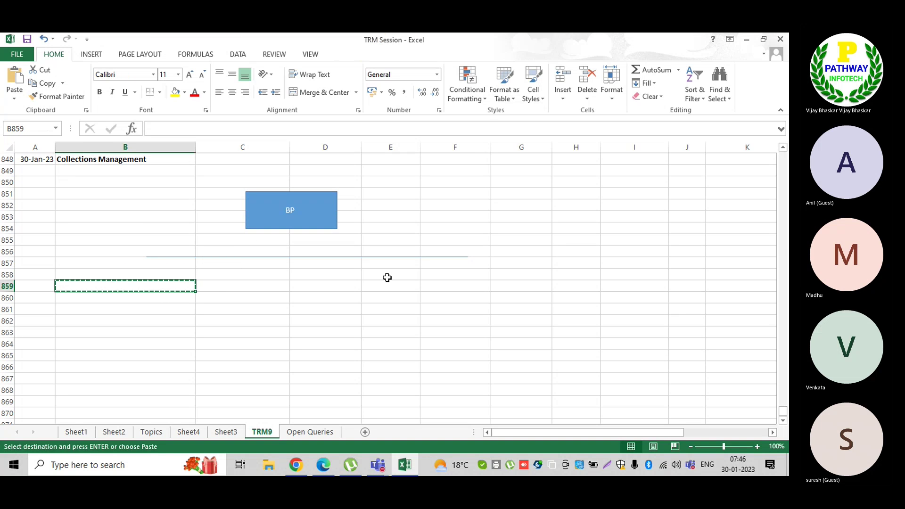
pyautogui.press('Escape')
pyautogui.click(252, 224)
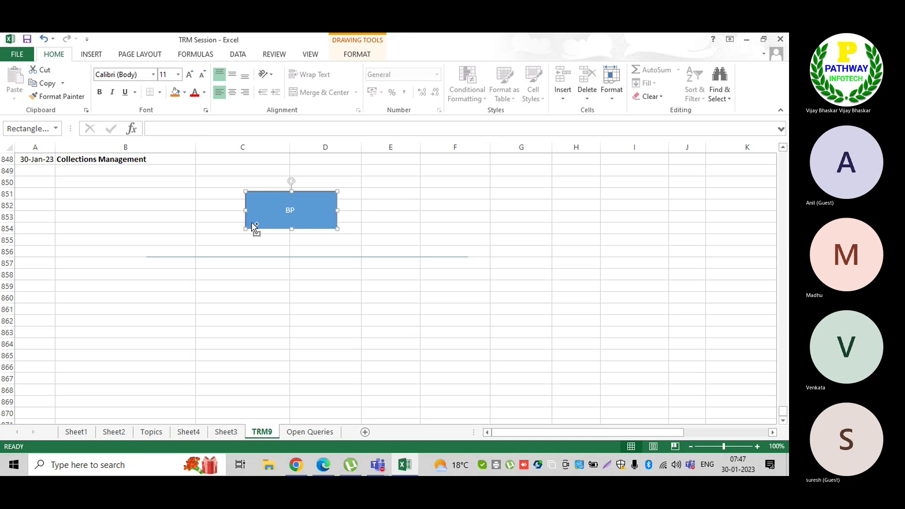
pyautogui.click(152, 283)
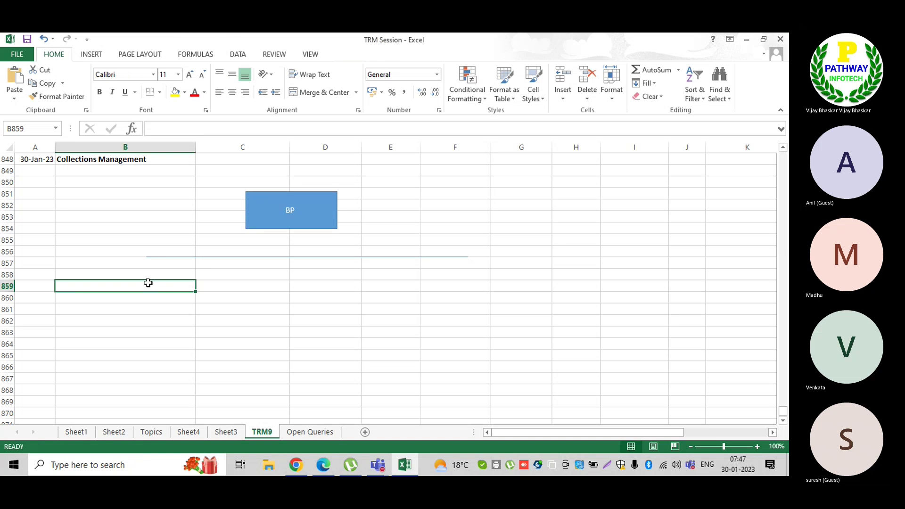
pyautogui.hotkey('ctrl', 'c')
pyautogui.write('`')
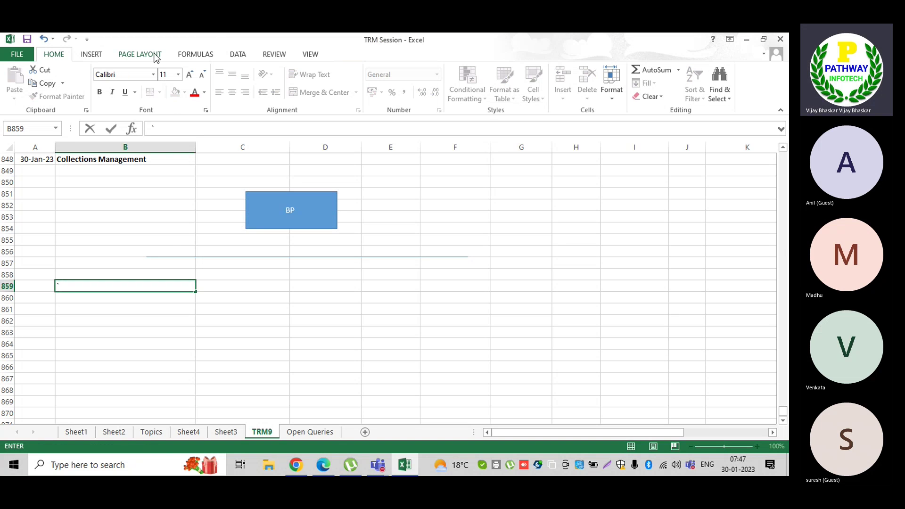
pyautogui.click(91, 54)
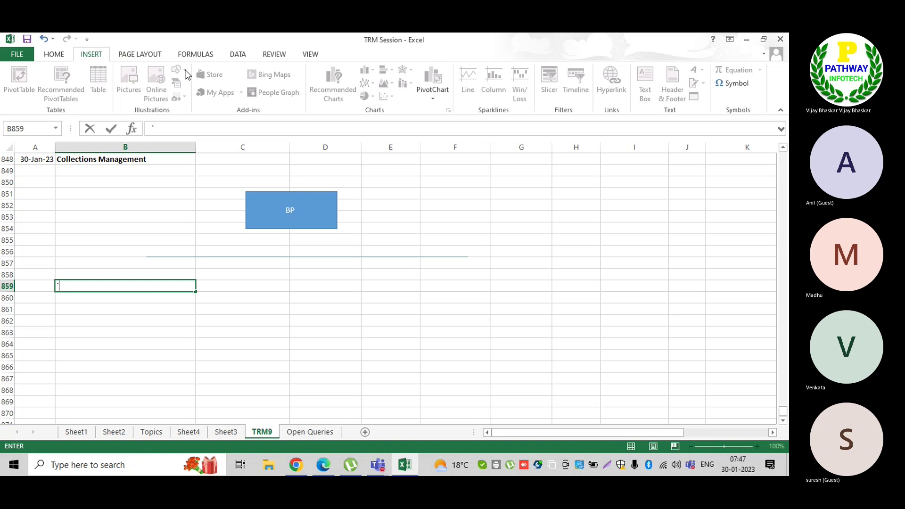
pyautogui.click(141, 321)
pyautogui.click(103, 287)
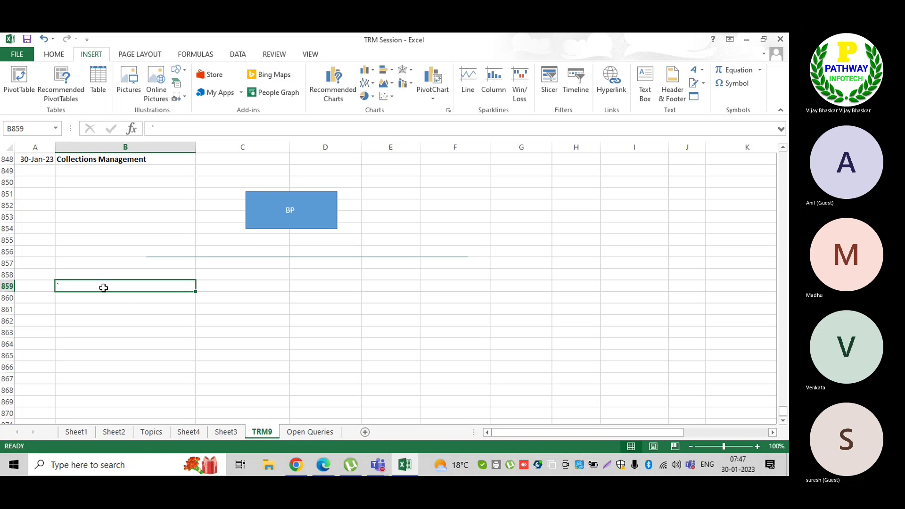
pyautogui.press('BackSpace')
pyautogui.press('Escape')
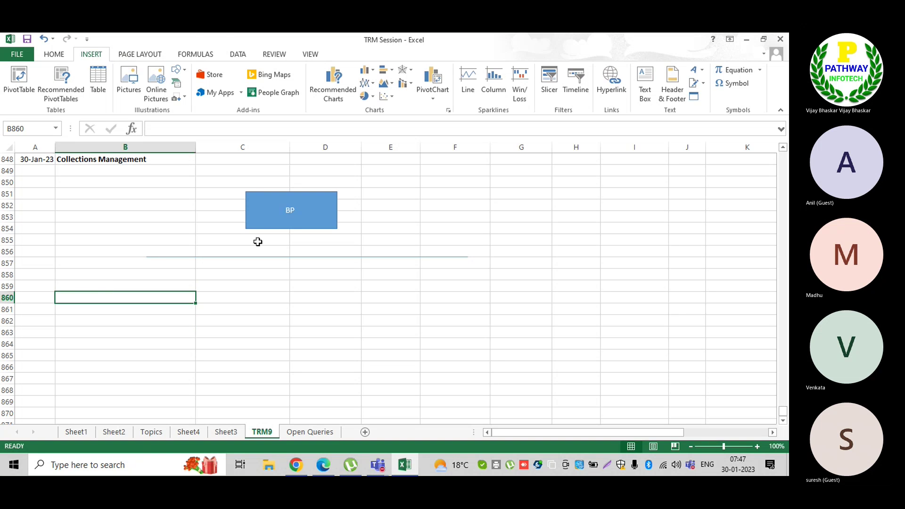
# - Copy the BP rectangle and place two copies below the line at row 858, one near each end
pyautogui.click(265, 227)
pyautogui.click(145, 275)
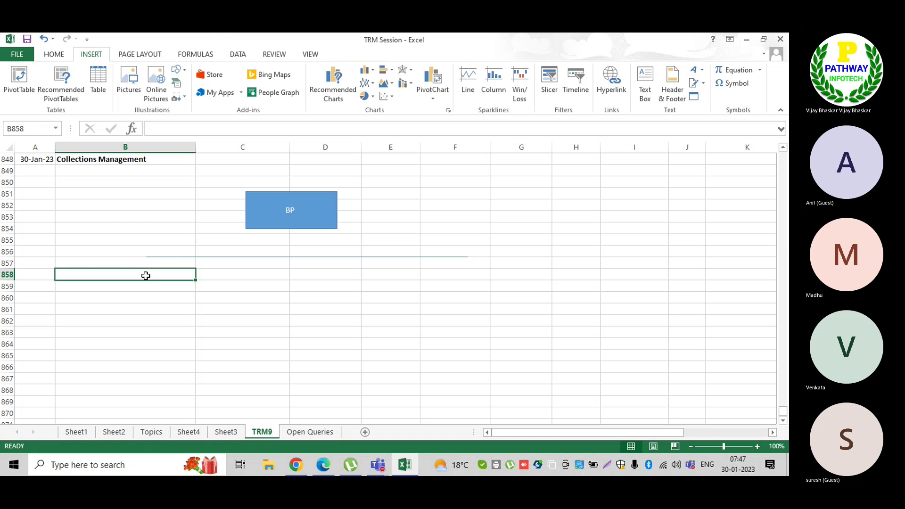
pyautogui.hotkey('ctrl', 'v')
pyautogui.moveTo(127, 288); pyautogui.dragTo(163, 289)
pyautogui.click(458, 278)
pyautogui.hotkey('ctrl', 'v')
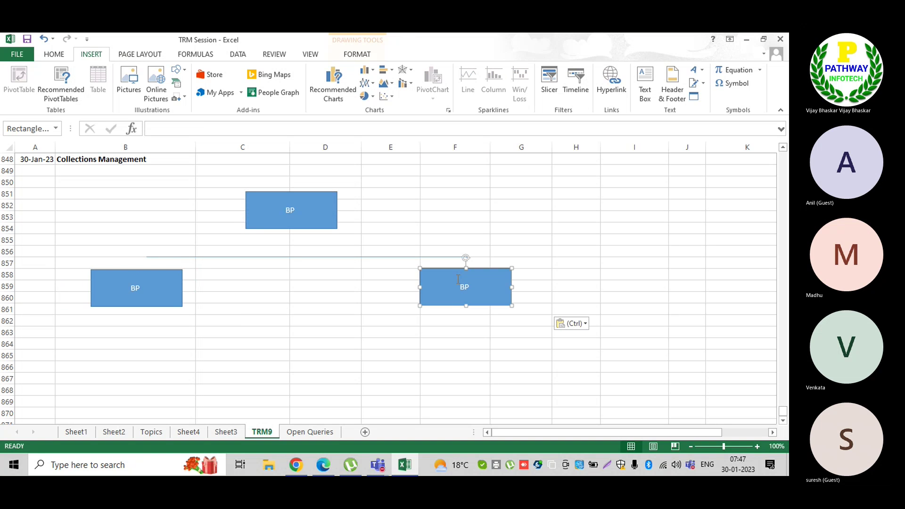
pyautogui.moveTo(446, 301); pyautogui.dragTo(460, 299)
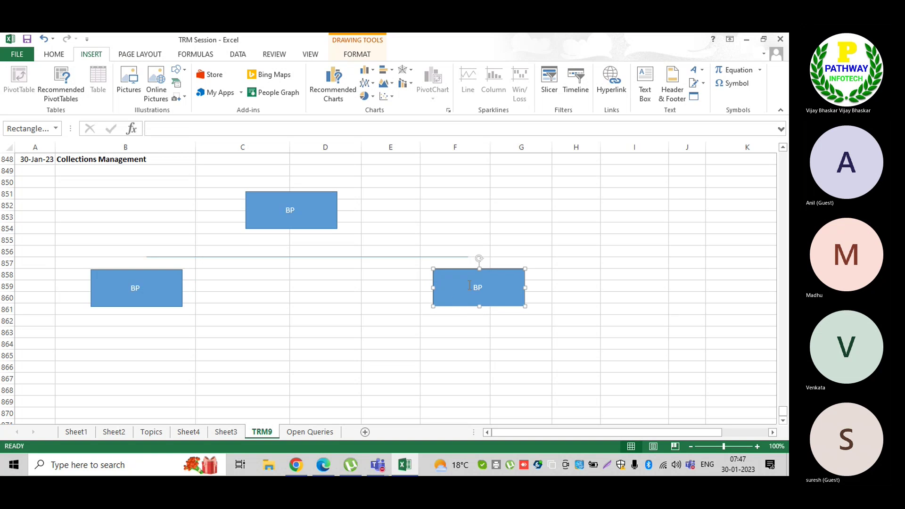
# - Replace the text of the lower box in columns F–G with "Collections Segment - USD" and enlarge the box to about 2.3 cm high
pyautogui.click(471, 285)
pyautogui.press('Delete')
pyautogui.write('ect')
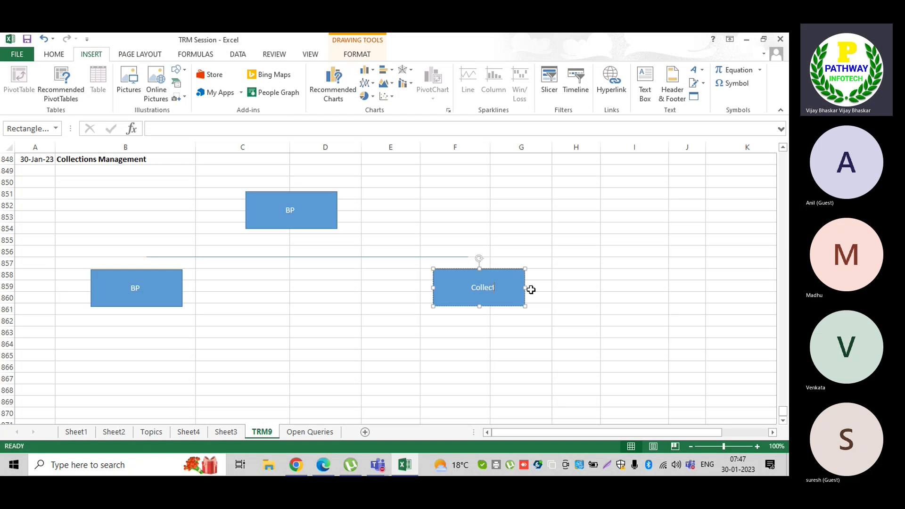
pyautogui.write('ions Segment')
pyautogui.click(439, 298)
pyautogui.press('Up')
pyautogui.press('BackSpace')
pyautogui.press('BackSpace')
pyautogui.press('BackSpace')
pyautogui.press('BackSpace')
pyautogui.moveTo(479, 307); pyautogui.dragTo(478, 320)
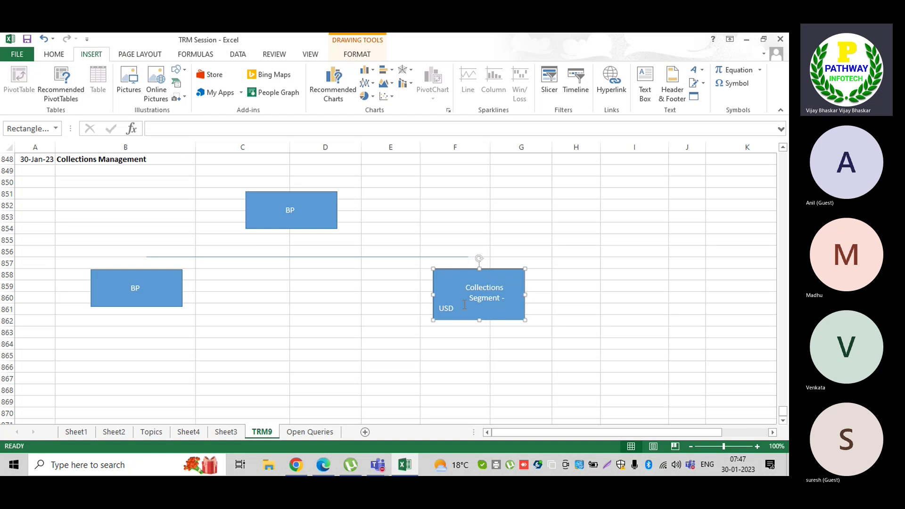
# - Replace "USD" in the Collections Segment box with "for Internationa"
pyautogui.doubleClick(446, 307)
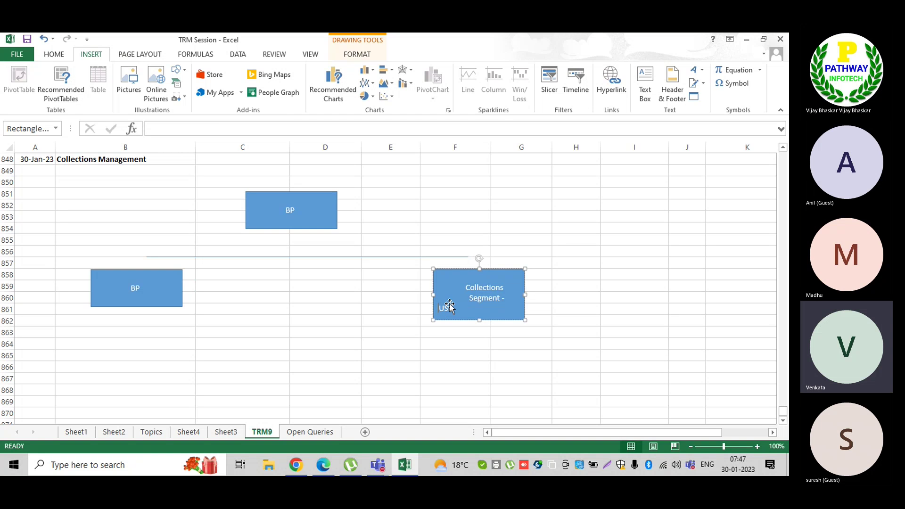
pyautogui.press('BackSpace')
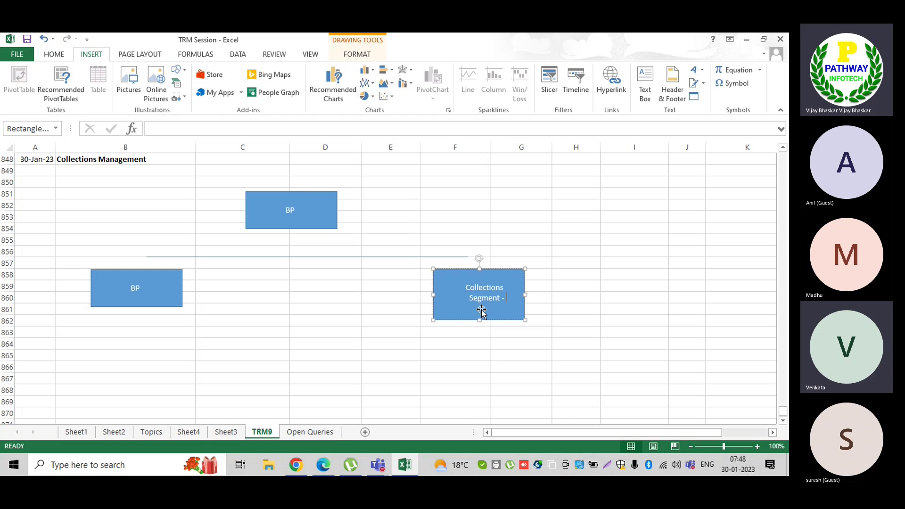
pyautogui.write('or')
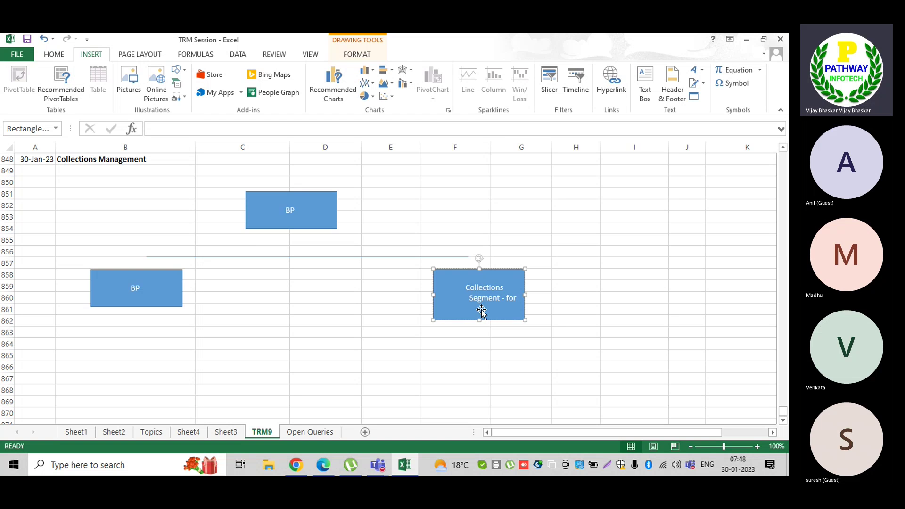
pyautogui.write('Internationa')
pyautogui.click(284, 307)
# - Clear the BP text from the lower box in column B
pyautogui.click(141, 288)
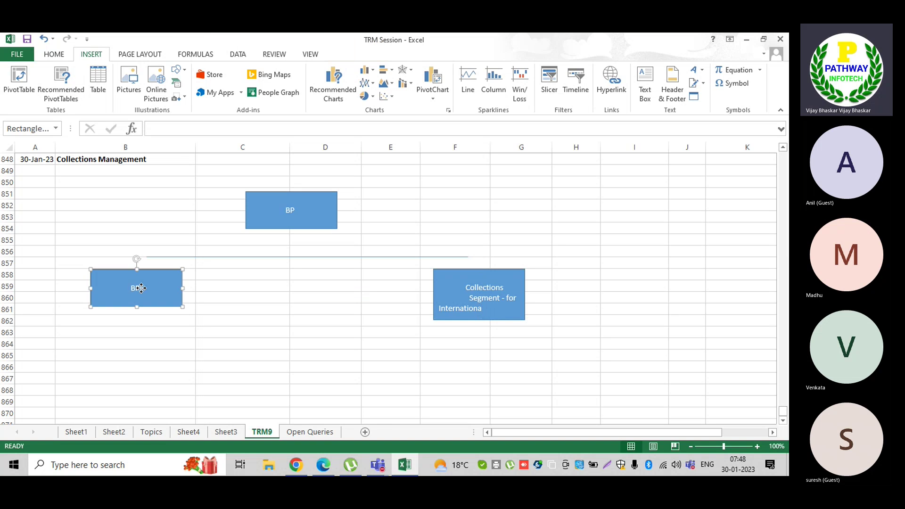
pyautogui.click(138, 288)
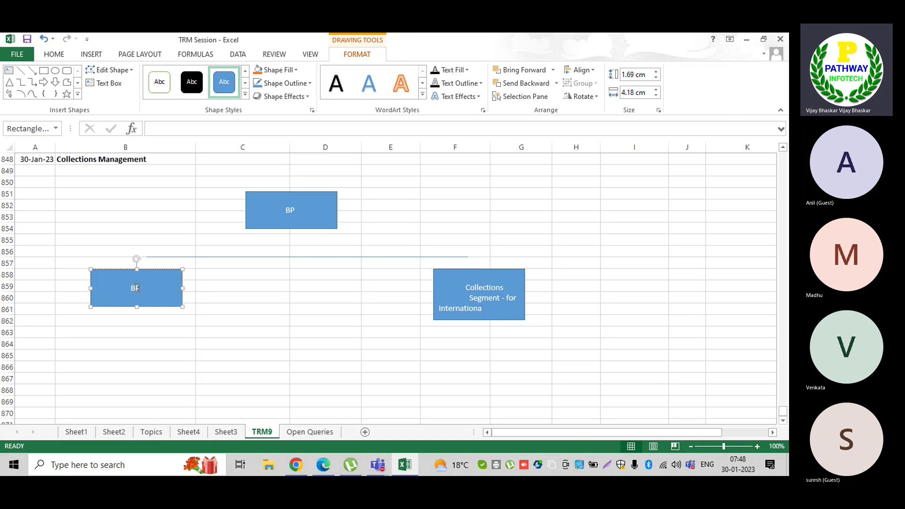
pyautogui.press('BackSpace')
pyautogui.press('BackSpace')
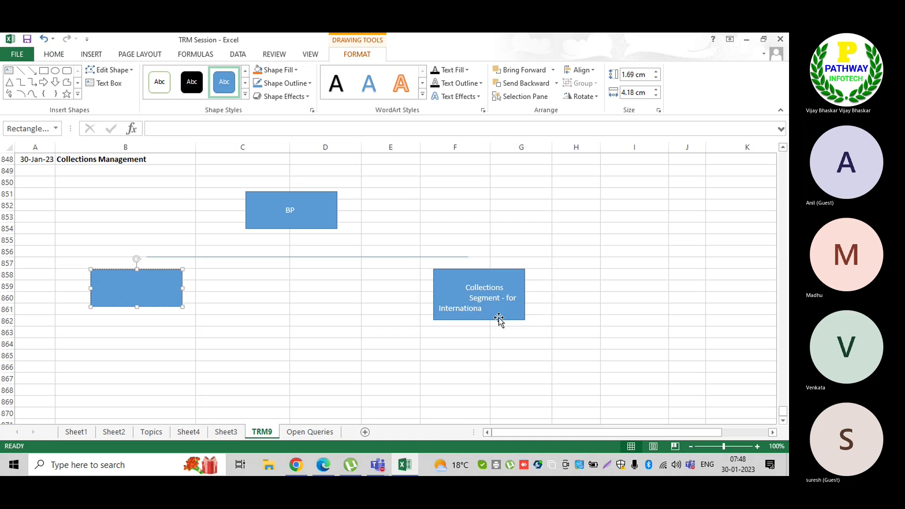
# - Complete the ending of the Collections Segment box label so it reads "International Customers"
pyautogui.click(478, 299)
pyautogui.doubleClick(476, 309)
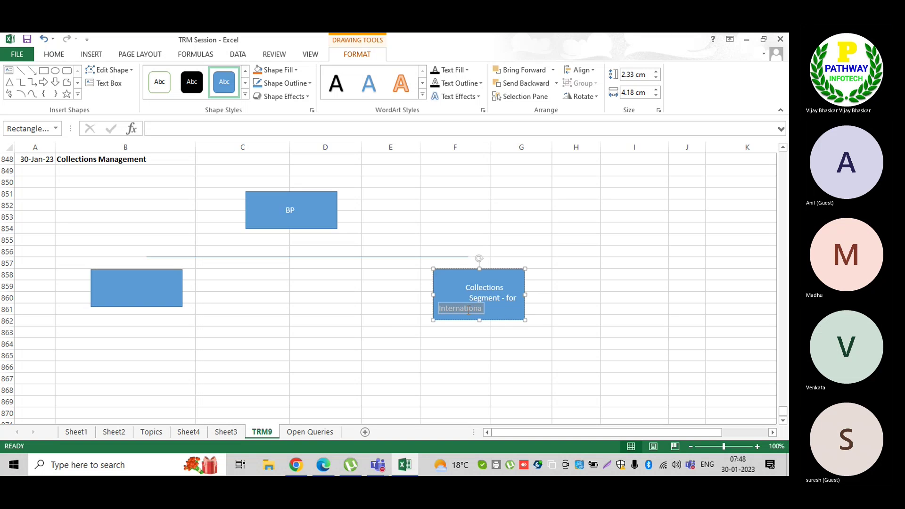
pyautogui.click(481, 308)
pyautogui.write('l')
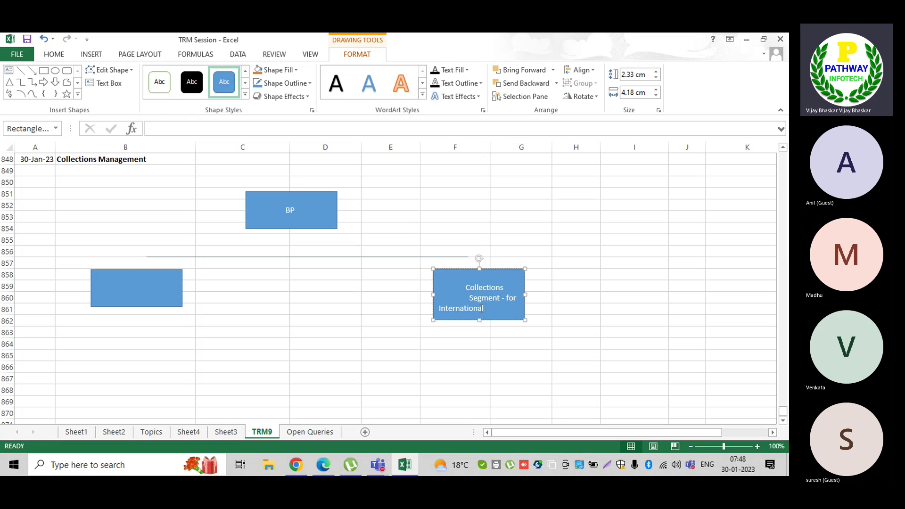
pyautogui.write(' Custoimer')
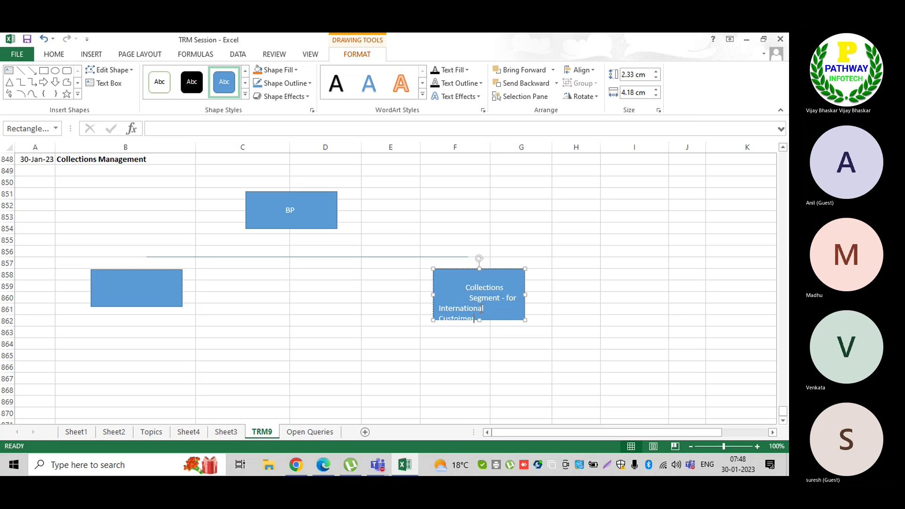
pyautogui.press('BackSpace')
pyautogui.press('BackSpace')
pyautogui.press('BackSpace')
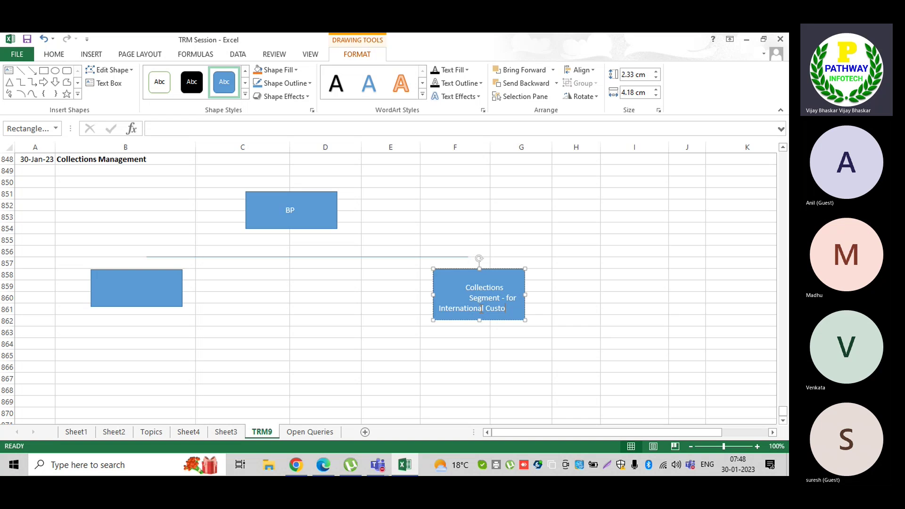
pyautogui.write('mers')
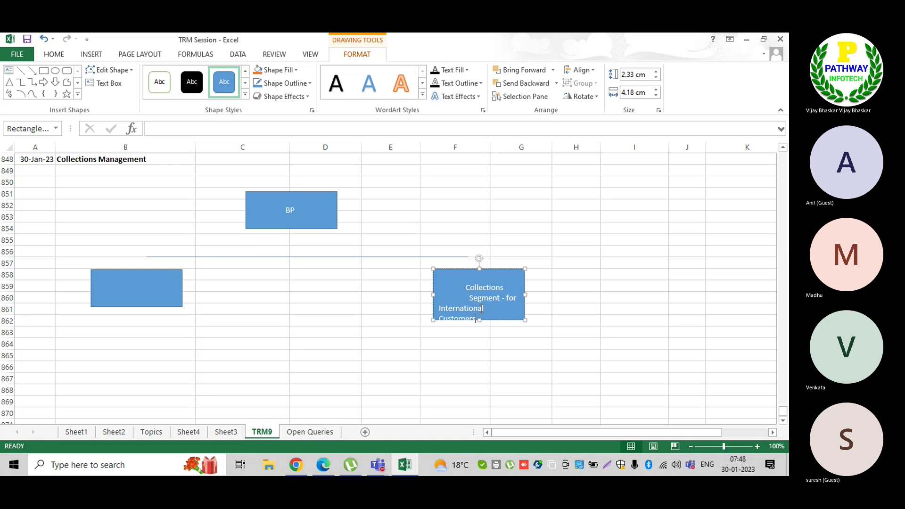
# - Enlarge the International Customers box to about 2.75 cm high and remove the surplus spaces from its label
pyautogui.moveTo(479, 319); pyautogui.dragTo(480, 329)
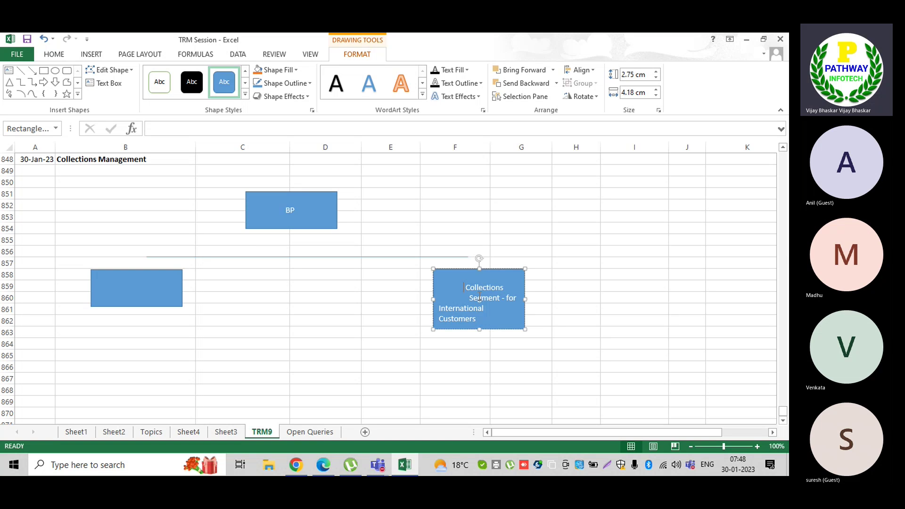
pyautogui.press('BackSpace')
pyautogui.press('BackSpace')
pyautogui.press('BackSpace')
pyautogui.press('BackSpace')
pyautogui.press('BackSpace')
pyautogui.press('BackSpace')
pyautogui.press('BackSpace')
pyautogui.press('BackSpace')
pyautogui.press('BackSpace')
pyautogui.press('BackSpace')
pyautogui.press('BackSpace')
pyautogui.press('BackSpace')
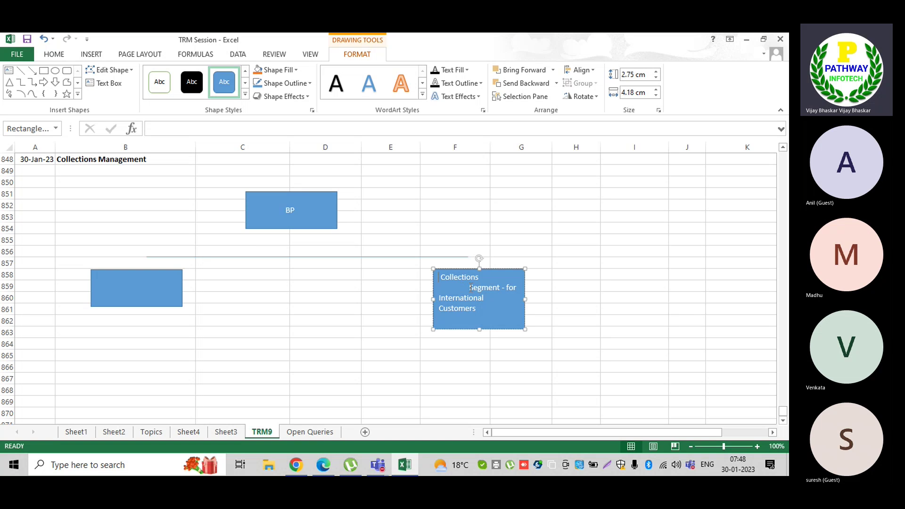
pyautogui.press('BackSpace')
pyautogui.press('BackSpace')
pyautogui.press('BackSpace')
pyautogui.press('BackSpace')
pyautogui.press('BackSpace')
pyautogui.press('BackSpace')
pyautogui.press('BackSpace')
pyautogui.press('BackSpace')
pyautogui.press('BackSpace')
pyautogui.press('BackSpace')
pyautogui.press('BackSpace')
pyautogui.press('BackSpace')
pyautogui.press('BackSpace')
pyautogui.press('BackSpace')
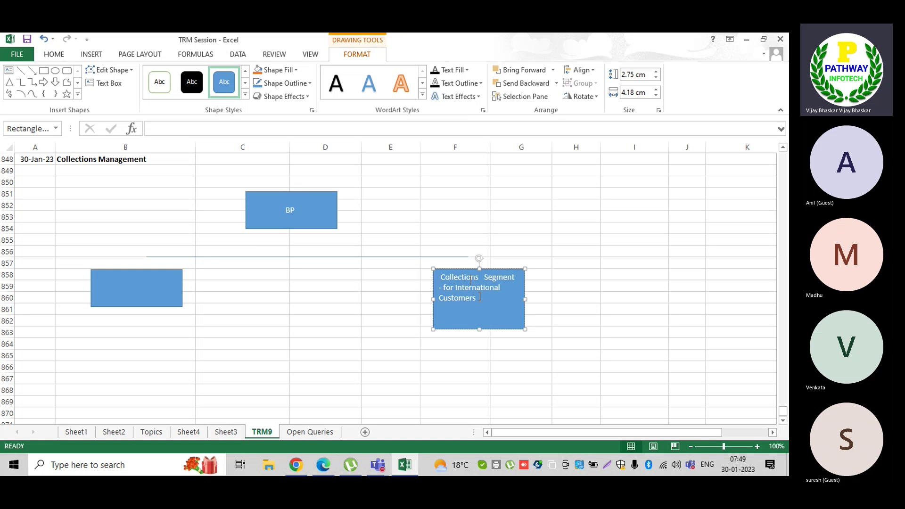
pyautogui.press('BackSpace')
# - Copy the International Customers box's label text into the empty box in column B
pyautogui.moveTo(493, 298); pyautogui.dragTo(411, 275)
pyautogui.hotkey('ctrl', 'c')
pyautogui.click(109, 290)
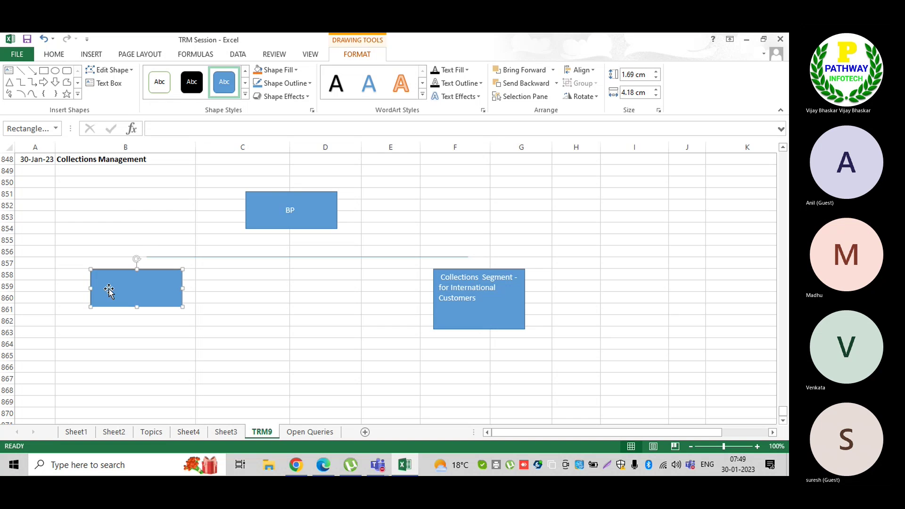
pyautogui.rightClick(109, 290)
pyautogui.moveTo(153, 189)
pyautogui.click(141, 151)
pyautogui.hotkey('ctrl', 'v')
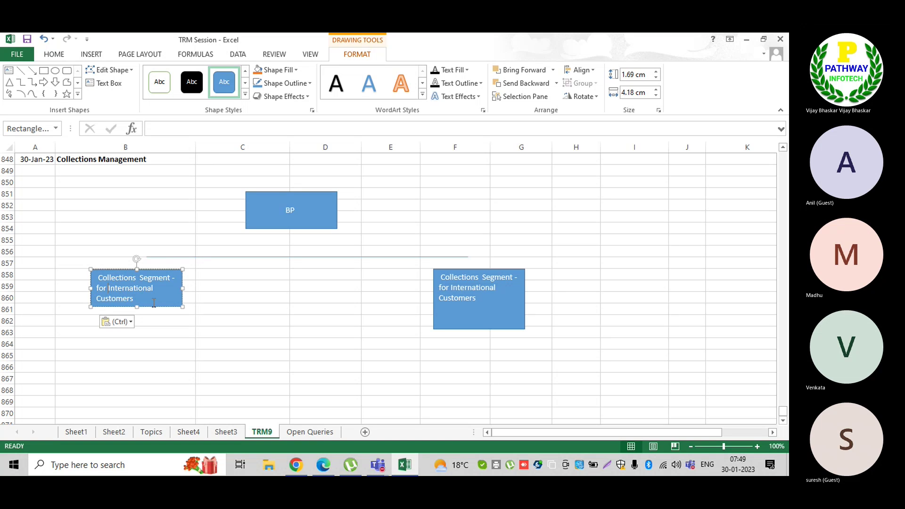
# - Replace "International" with "Local" in the column B box and enlarge the box to about 2.65 cm high
pyautogui.press('Delete')
pyautogui.press('Delete')
pyautogui.press('Delete')
pyautogui.press('Delete')
pyautogui.press('Delete')
pyautogui.press('Delete')
pyautogui.press('Delete')
pyautogui.press('Delete')
pyautogui.press('Delete')
pyautogui.press('Delete')
pyautogui.press('Delete')
pyautogui.press('Delete')
pyautogui.press('Delete')
pyautogui.write('Local')
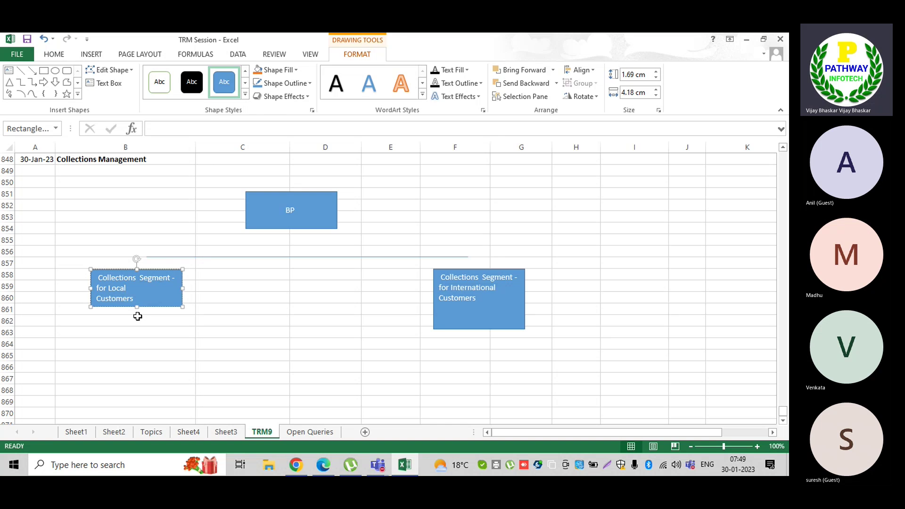
pyautogui.click(137, 315)
pyautogui.click(137, 305)
pyautogui.moveTo(137, 307); pyautogui.dragTo(137, 327)
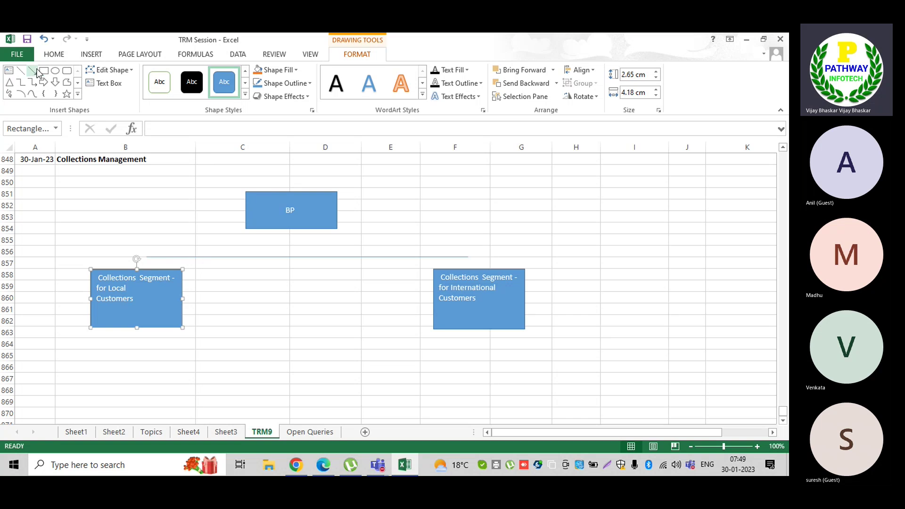
# - Draw arrows about 0.7 cm long from the horizontal line to both Collections Segment boxes, and one about 1.3 cm long from BP to the line
pyautogui.click(32, 70)
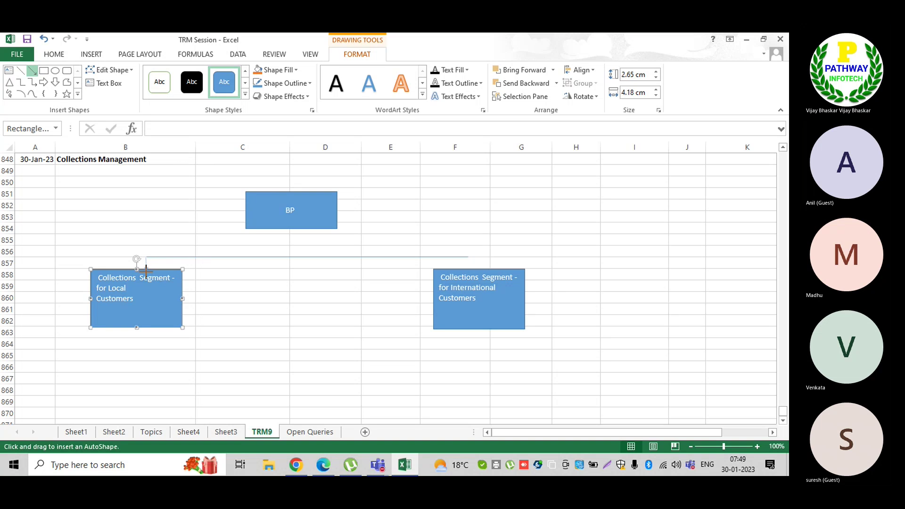
pyautogui.moveTo(146, 268); pyautogui.dragTo(145, 271)
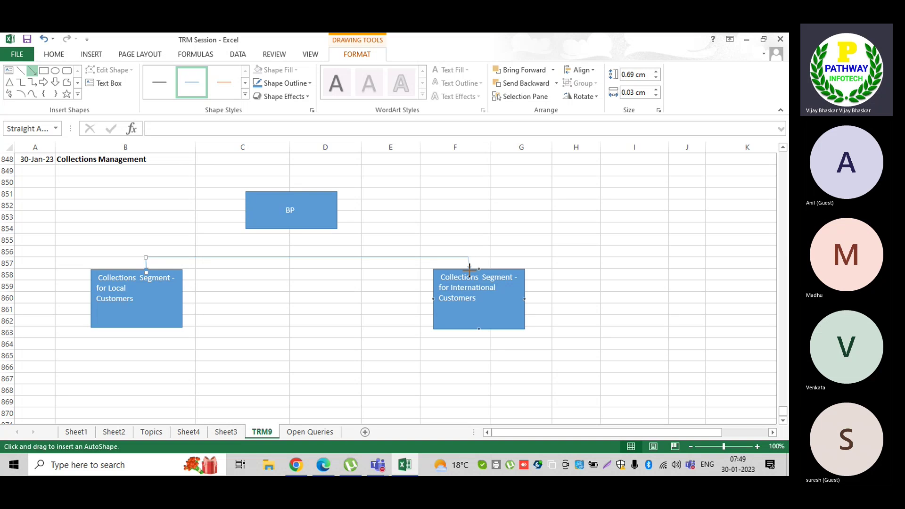
pyautogui.moveTo(470, 269); pyautogui.dragTo(468, 257)
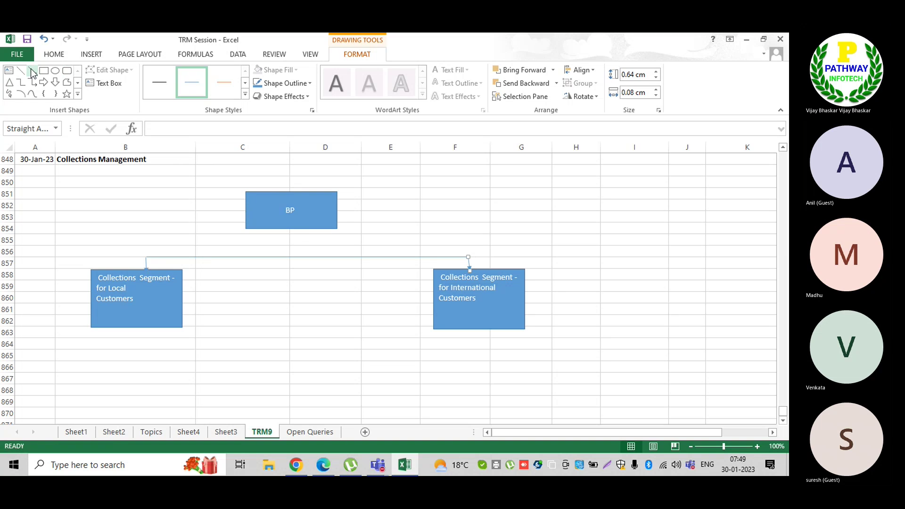
pyautogui.click(32, 71)
pyautogui.moveTo(291, 228); pyautogui.dragTo(291, 257)
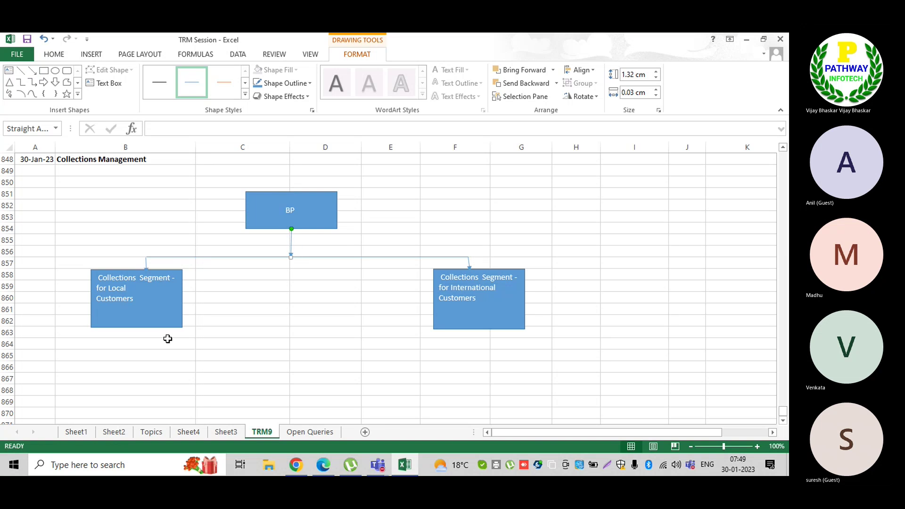
pyautogui.click(116, 358)
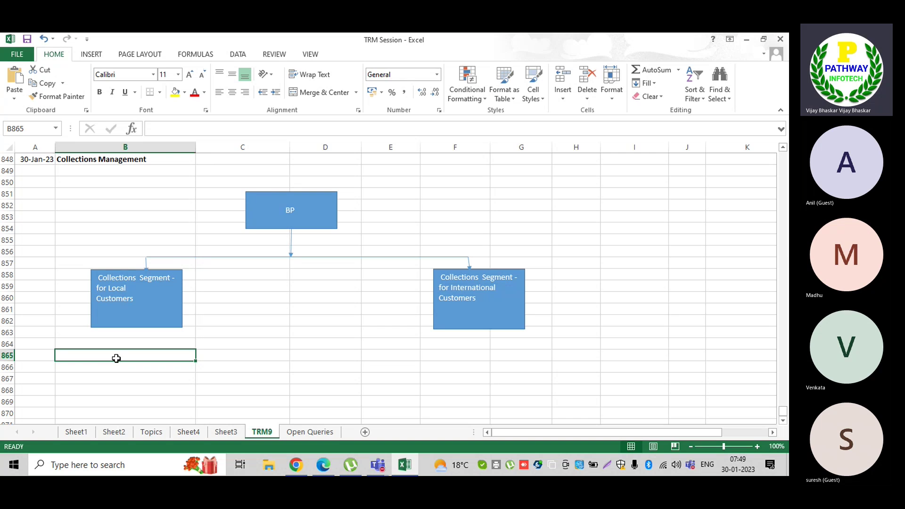
# - Enter "Company code wise", "or" and "Country Wise" in cells C860 to C862 beside the Local Customers box
pyautogui.click(202, 297)
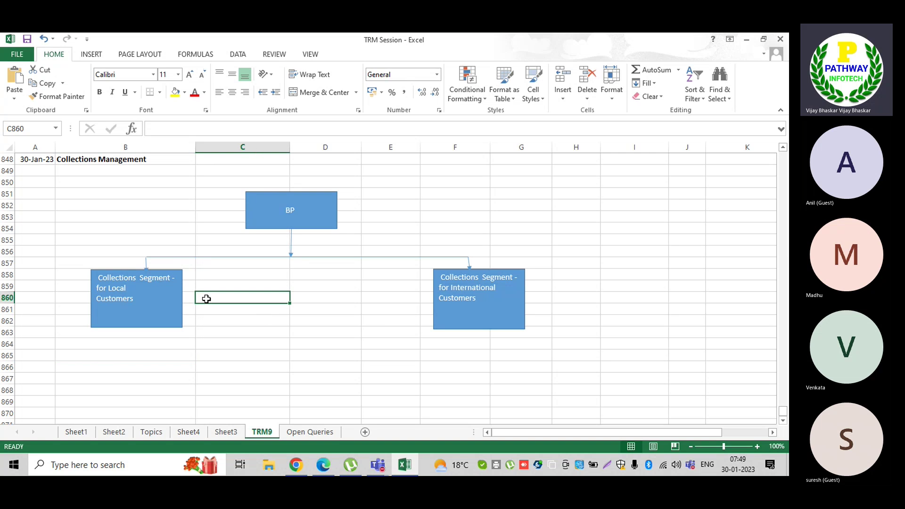
pyautogui.write('Company code')
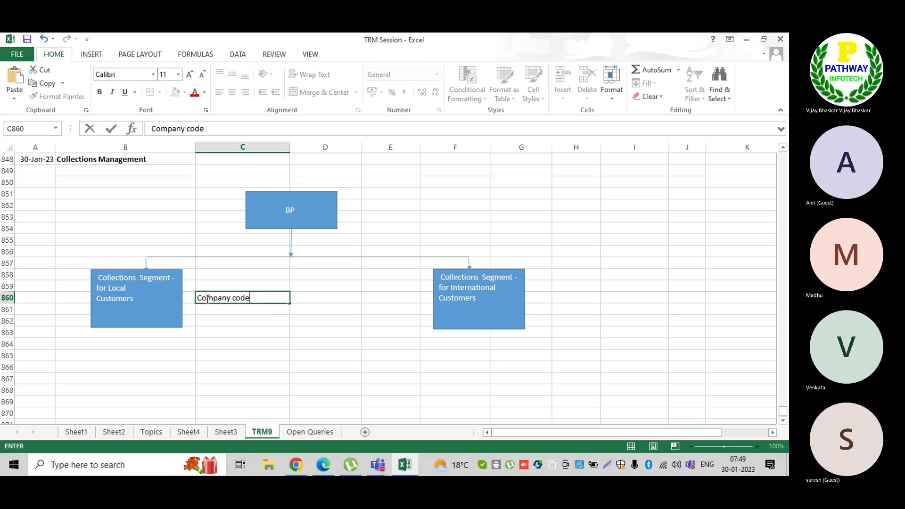
pyautogui.write(' wise')
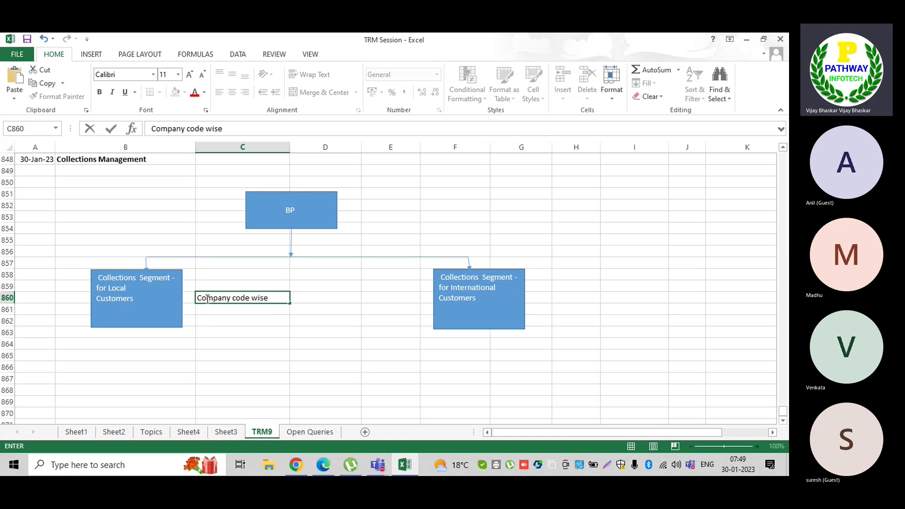
pyautogui.press('Return')
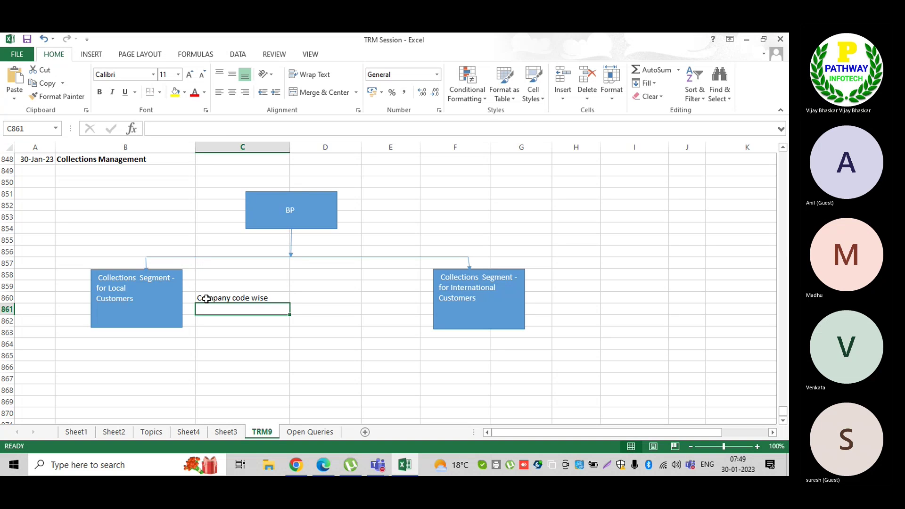
pyautogui.write('or')
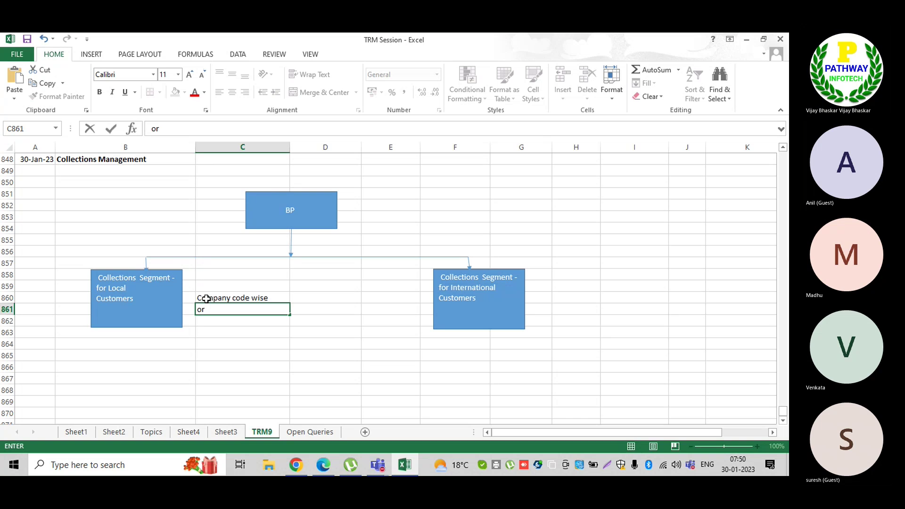
pyautogui.press('Return')
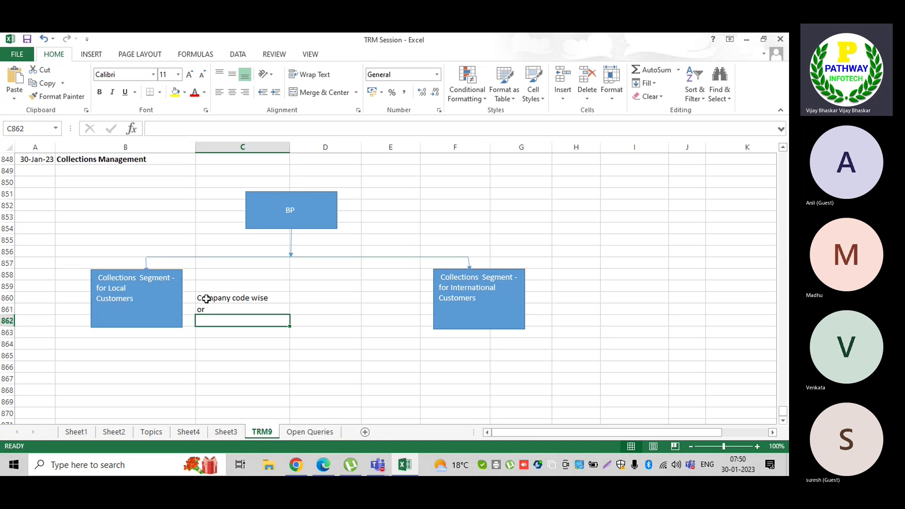
pyautogui.write('Count')
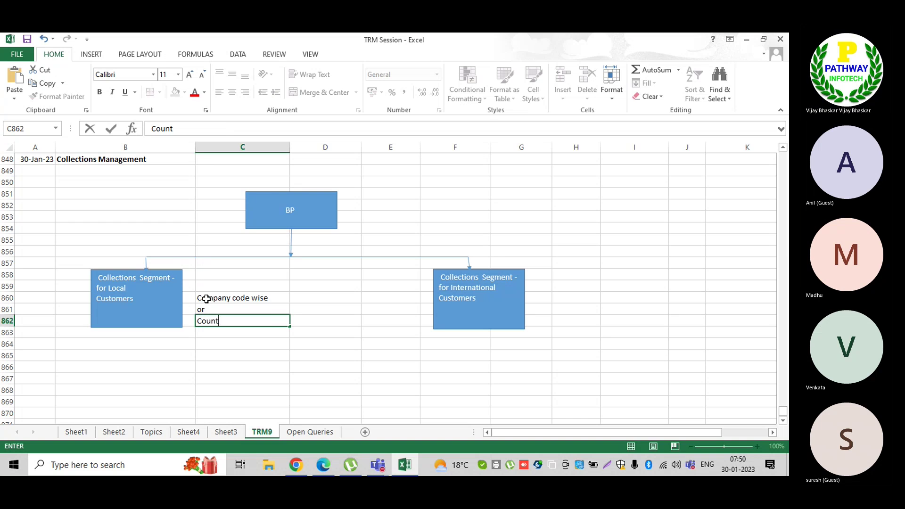
pyautogui.write("ry Wise'")
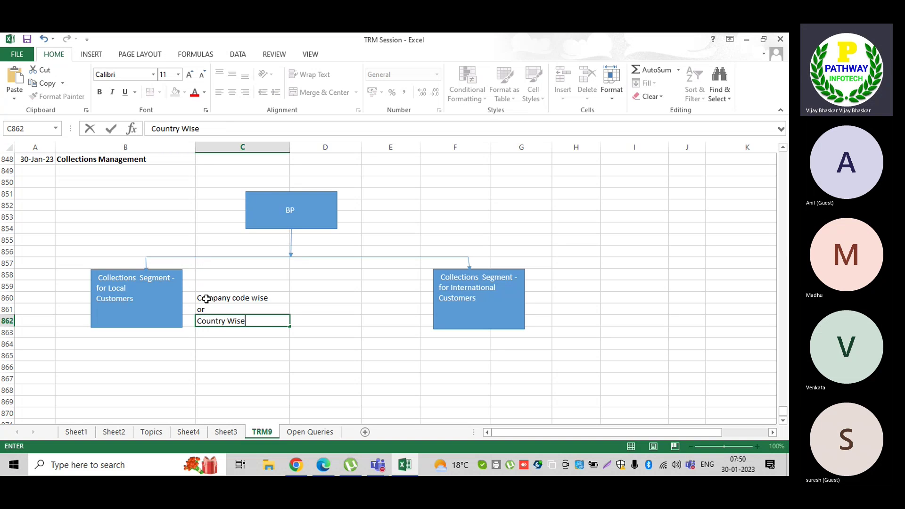
pyautogui.press('Return')
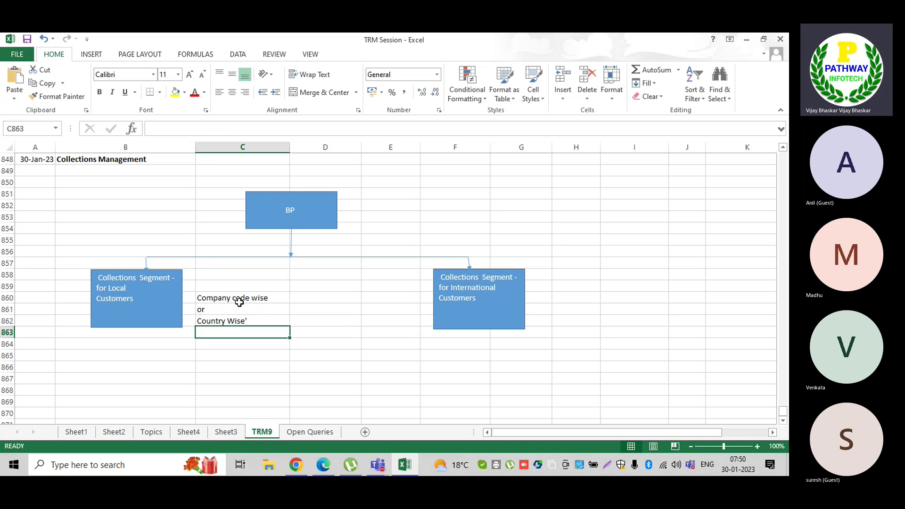
pyautogui.doubleClick(252, 319)
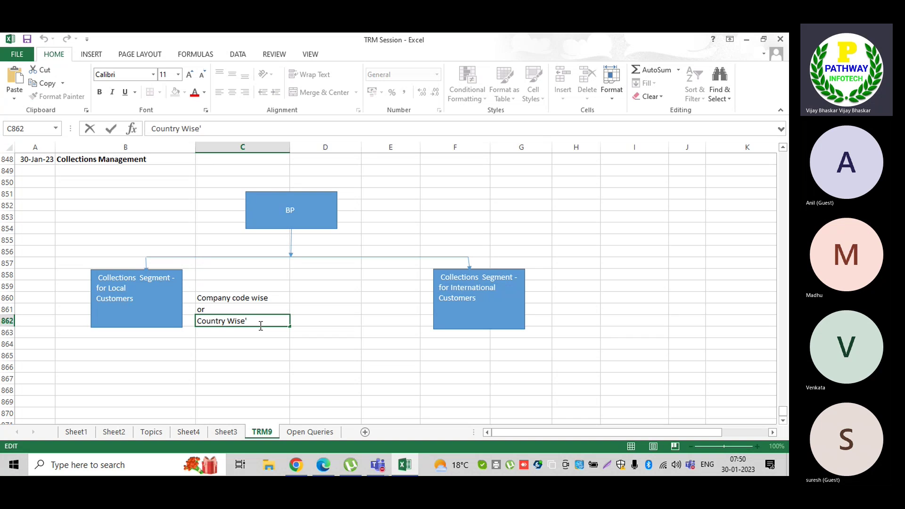
pyautogui.press('BackSpace')
pyautogui.press('Return')
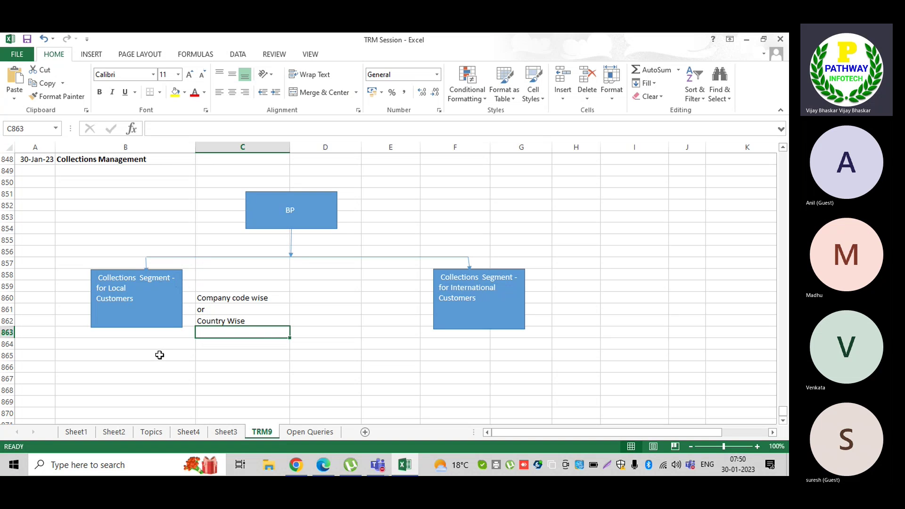
# - Paste a copy of the BP box below the Local Customers box, in column B at rows 867–870
pyautogui.click(97, 352)
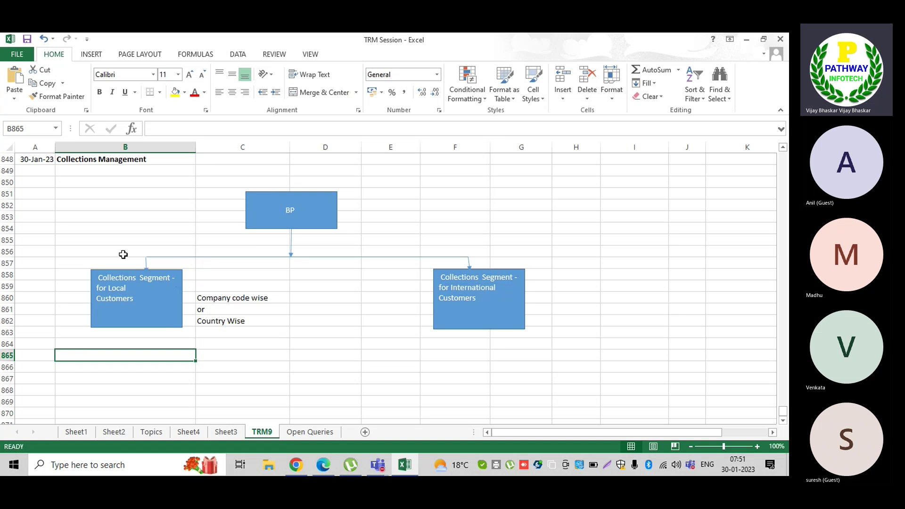
pyautogui.click(273, 227)
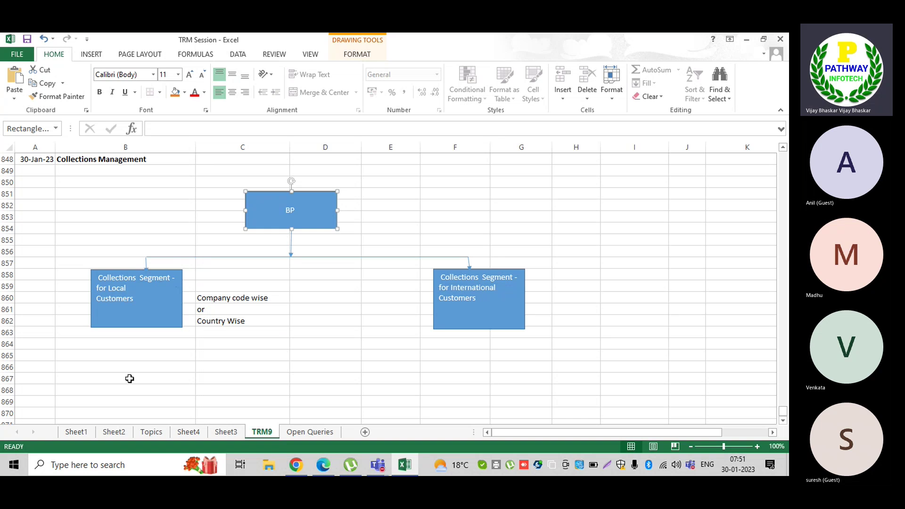
pyautogui.click(108, 379)
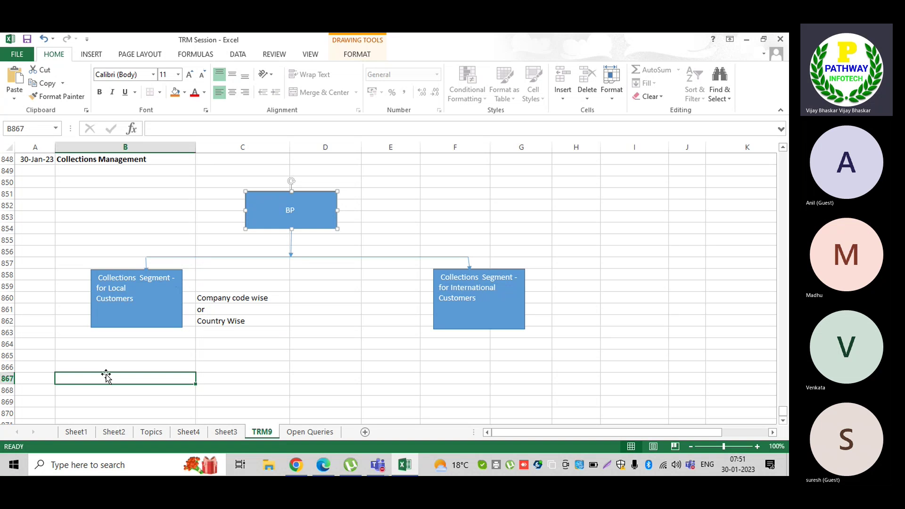
pyautogui.hotkey('ctrl', 'v')
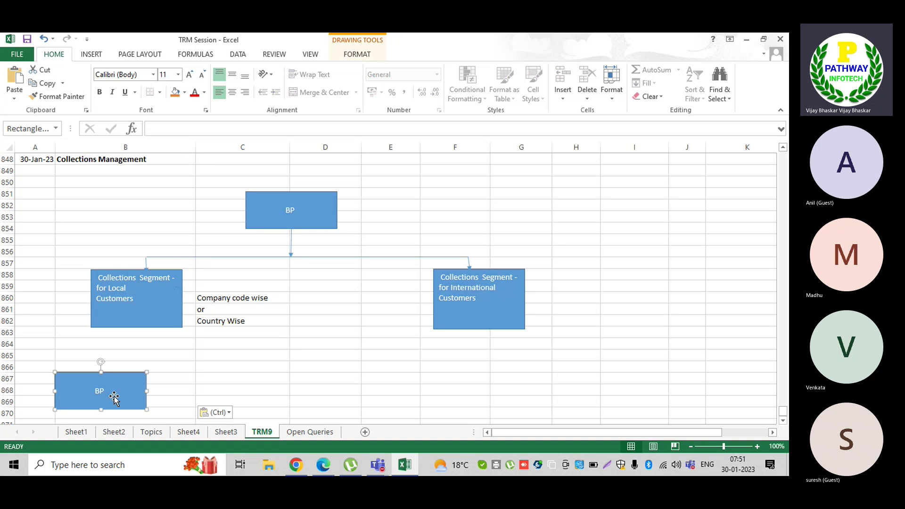
pyautogui.moveTo(120, 406); pyautogui.dragTo(149, 408)
# - Draw a vertical arrow about 2.1 cm long from the Local Customers box down to the BP copy below it
pyautogui.click(91, 54)
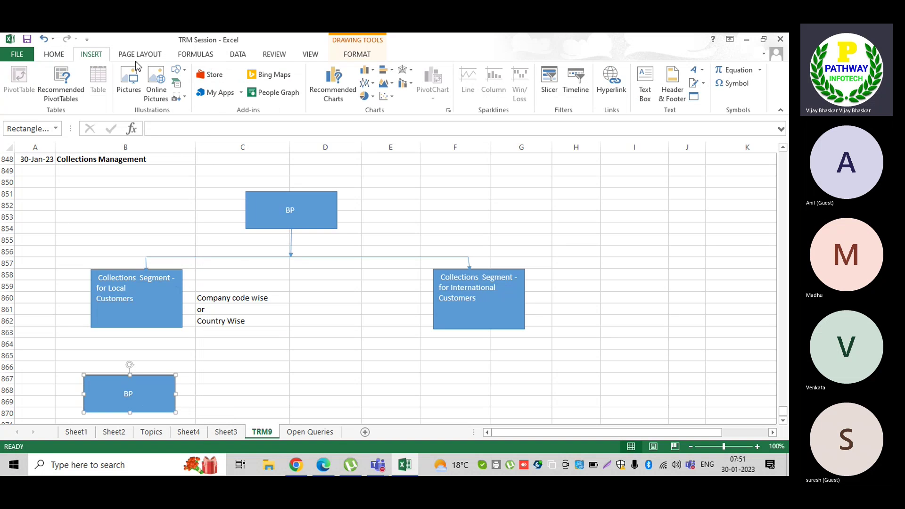
pyautogui.click(181, 71)
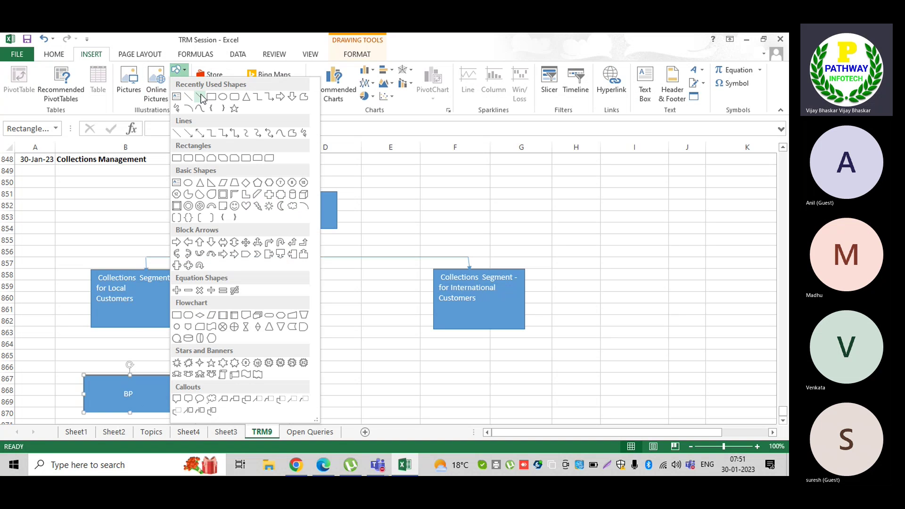
pyautogui.click(201, 97)
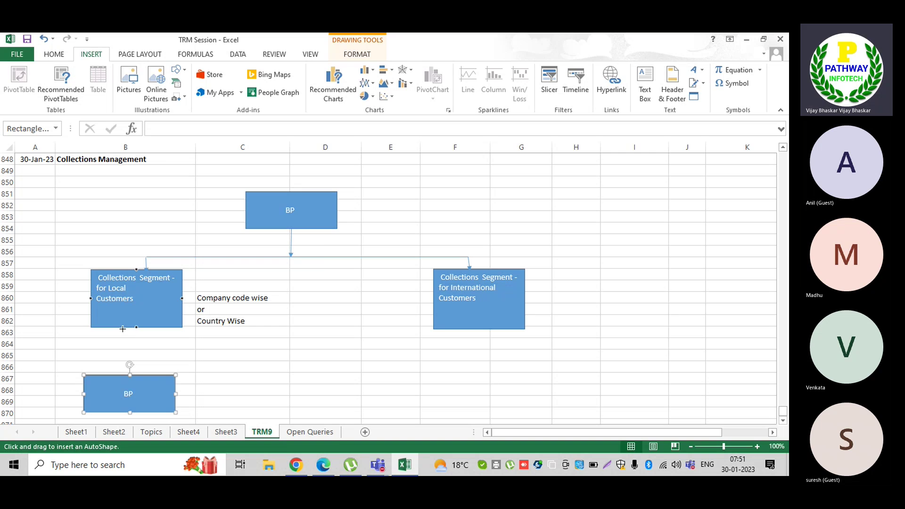
pyautogui.moveTo(123, 328); pyautogui.dragTo(123, 373)
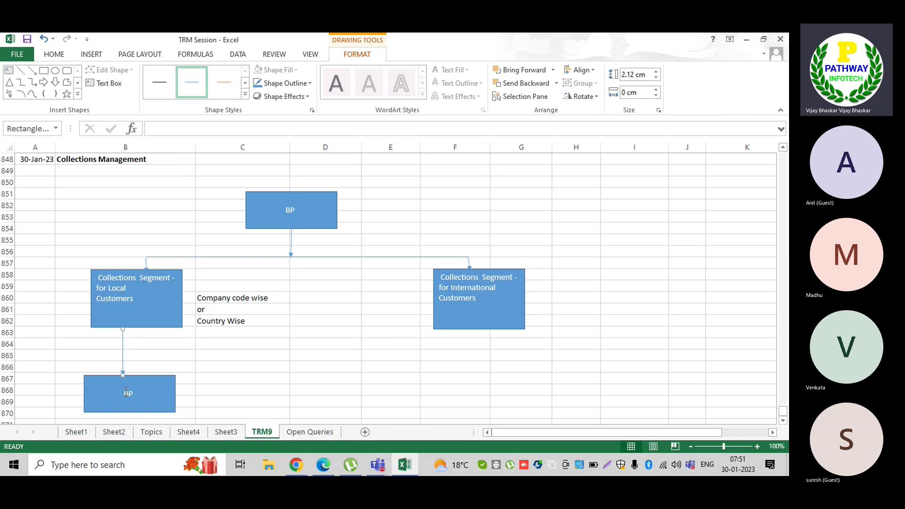
# - Replace the BP text in the lowest box with "Collections Group" and remove the leading spaces so it fits on one line
pyautogui.click(126, 392)
pyautogui.press('Delete')
pyautogui.press('Delete')
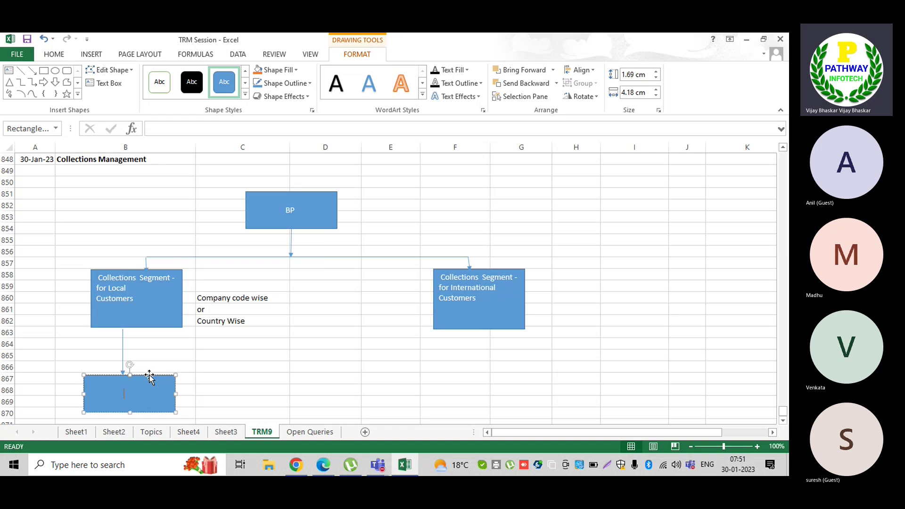
pyautogui.write('Collections')
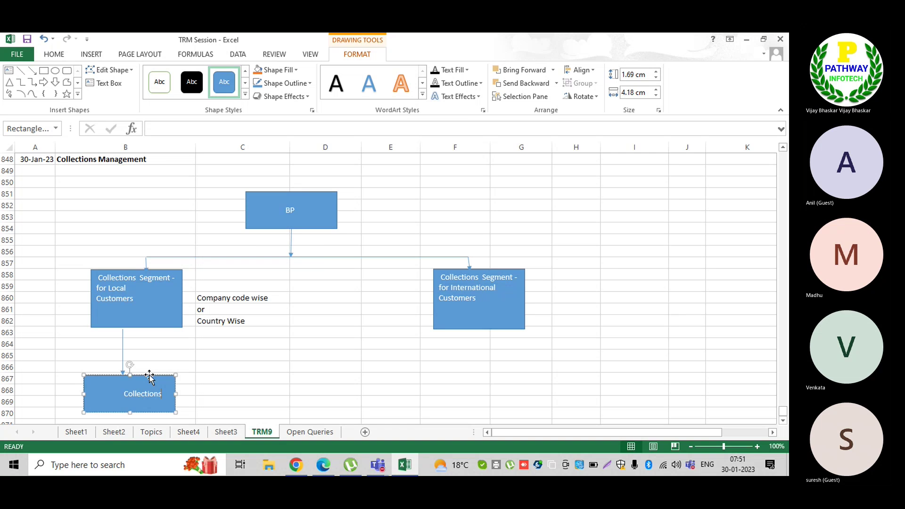
pyautogui.write(' Group')
pyautogui.click(125, 395)
pyautogui.press('BackSpace')
pyautogui.press('BackSpace')
pyautogui.press('BackSpace')
pyautogui.press('BackSpace')
pyautogui.press('BackSpace')
pyautogui.press('BackSpace')
pyautogui.press('BackSpace')
pyautogui.press('BackSpace')
pyautogui.press('BackSpace')
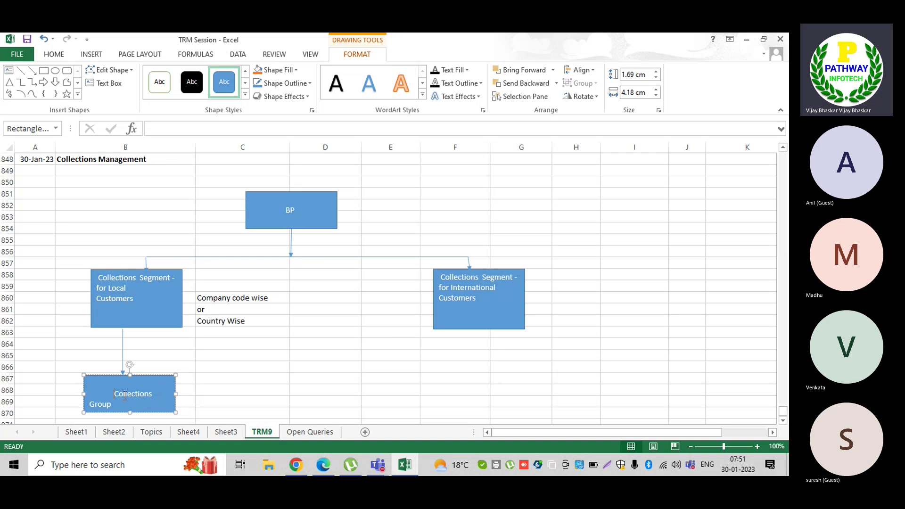
pyautogui.press('BackSpace')
pyautogui.press('BackSpace')
pyautogui.press('BackSpace')
pyautogui.click(247, 371)
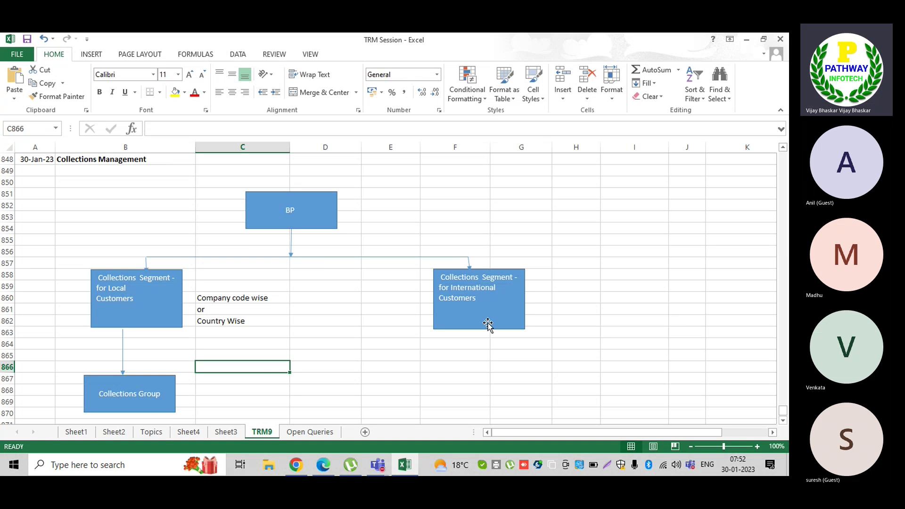
# - Place a copy of the Collections Group box and its arrow directly below the International Customers box, and save the workbook
pyautogui.click(124, 355)
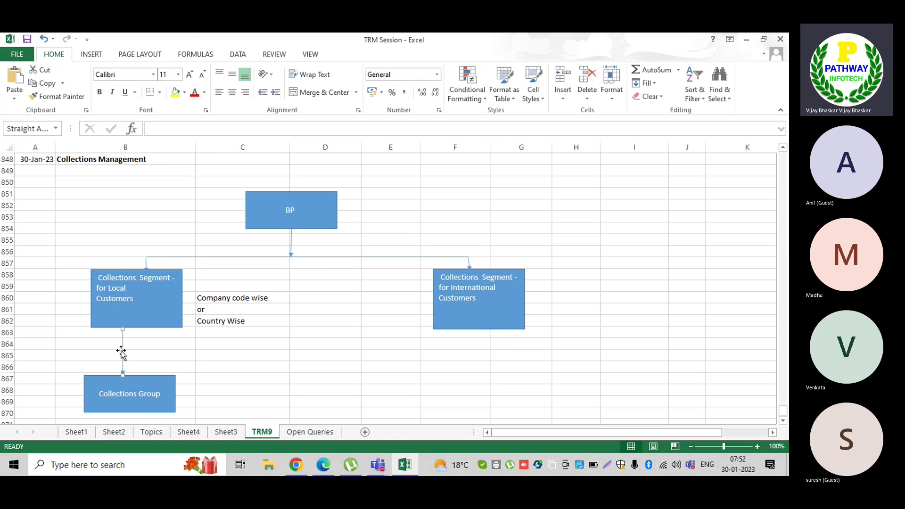
pyautogui.keyDown('shift'); pyautogui.click(125, 377); pyautogui.keyUp('shift')
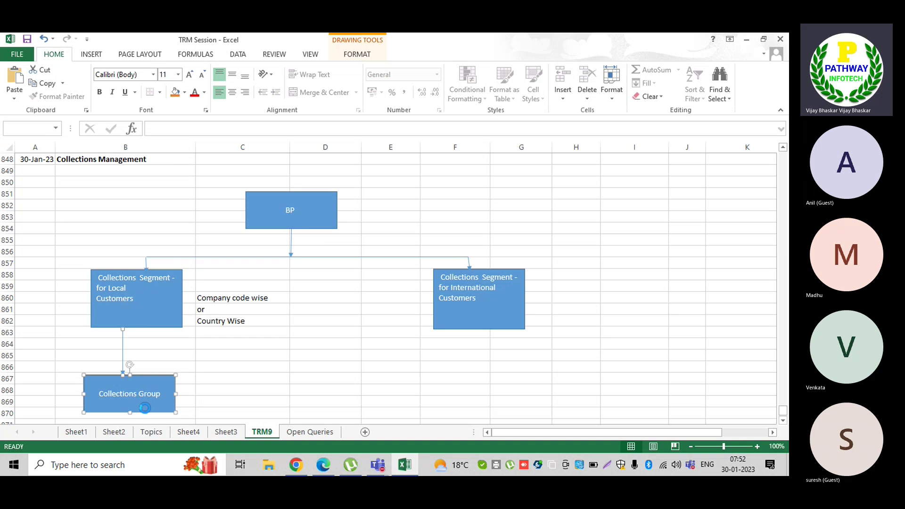
pyautogui.click(494, 382)
pyautogui.hotkey('ctrl', 'v')
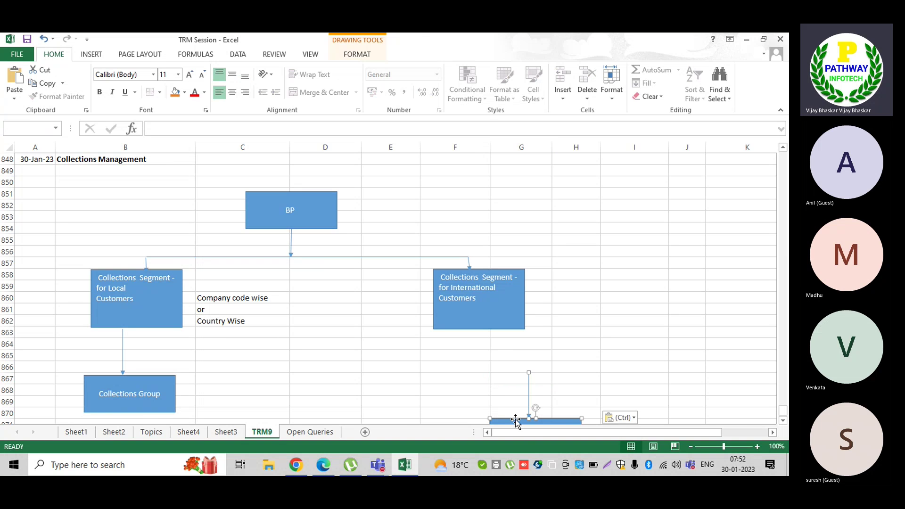
pyautogui.moveTo(516, 419); pyautogui.dragTo(469, 375)
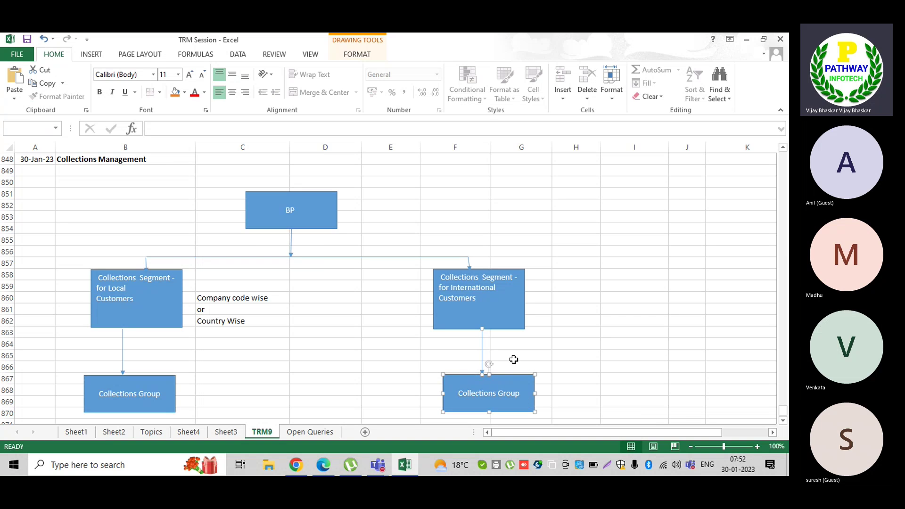
pyautogui.click(578, 356)
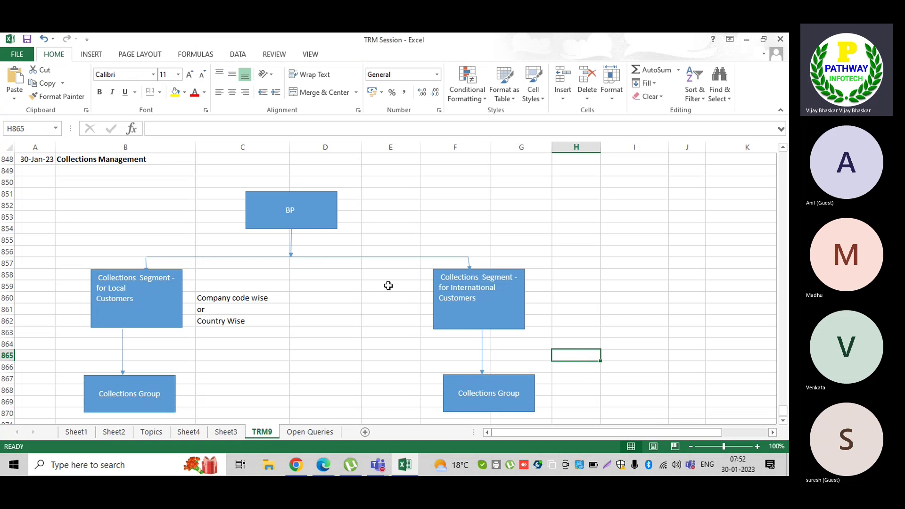
pyautogui.click(28, 40)
# - Move the BP box with its arrow up to the row 848 heading and add a smaller copy of the box below it at rows 853–855
pyautogui.moveTo(279, 220); pyautogui.dragTo(273, 183)
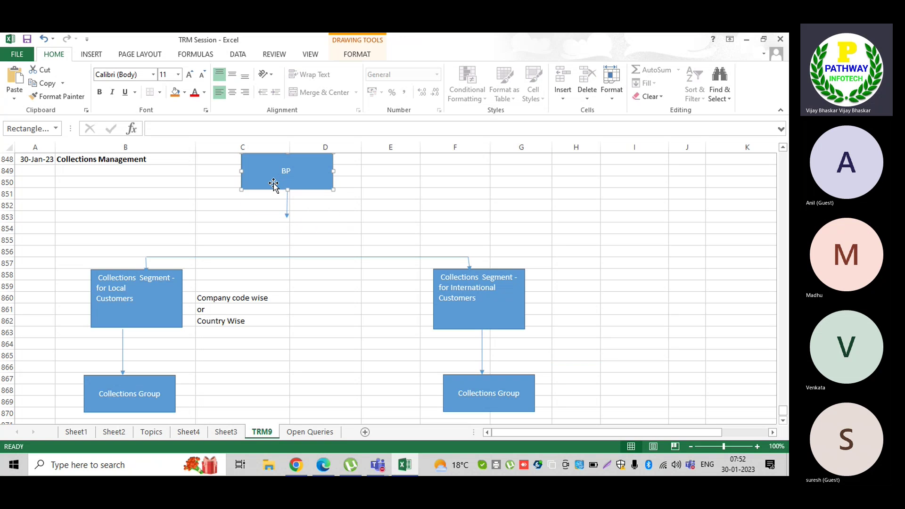
pyautogui.hotkey('ctrl', 'c')
pyautogui.click(267, 230)
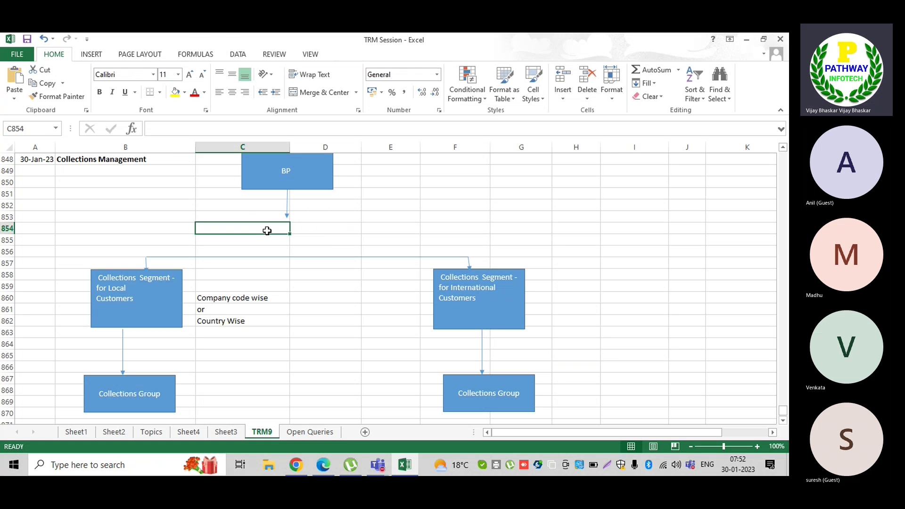
pyautogui.hotkey('ctrl', 'v')
pyautogui.moveTo(250, 252)
pyautogui.mouseDown()
pyautogui.moveTo(297, 243)
pyautogui.moveTo(252, 240)
pyautogui.mouseUp()
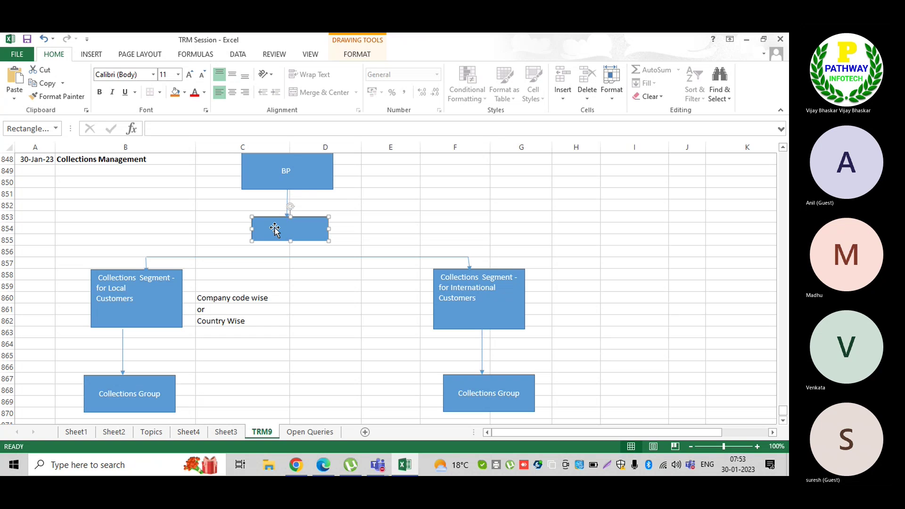
# - Label the small box below BP "Collections Profile"
pyautogui.rightClick(274, 229)
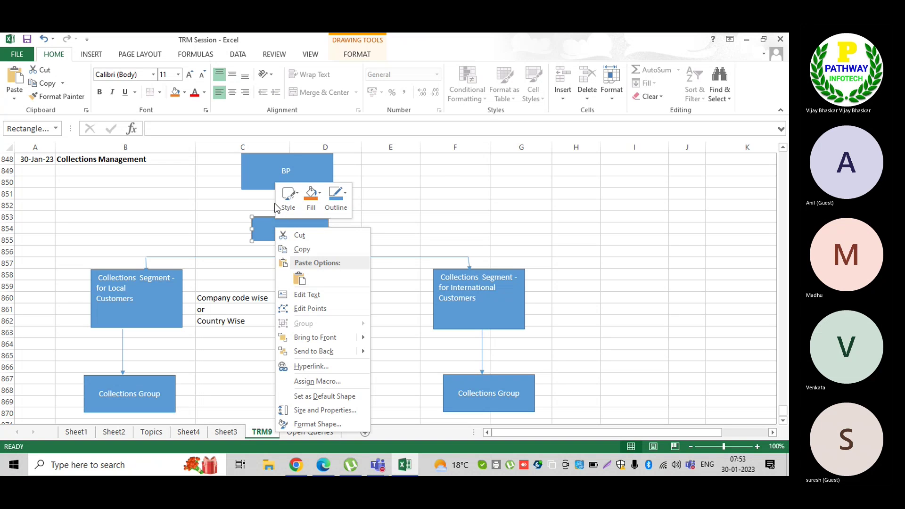
pyautogui.click(309, 291)
pyautogui.press('BackSpace')
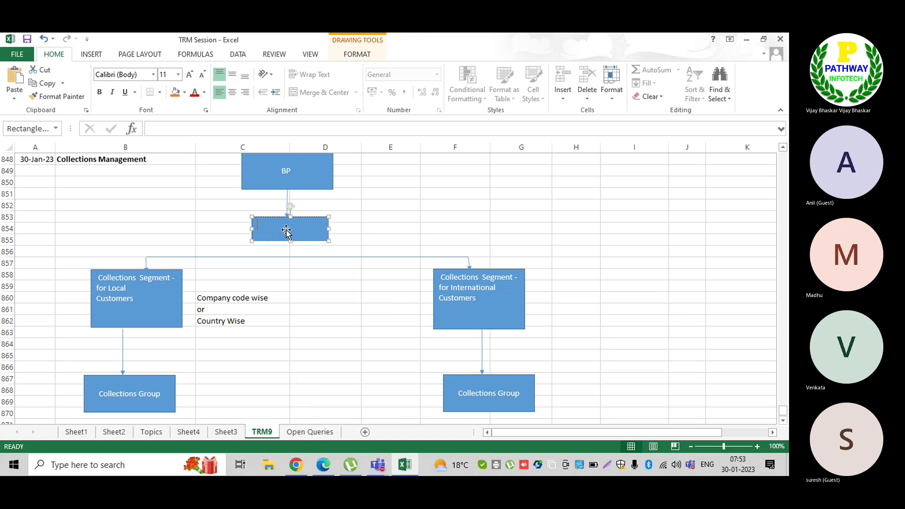
pyautogui.write('Collections Profi;le')
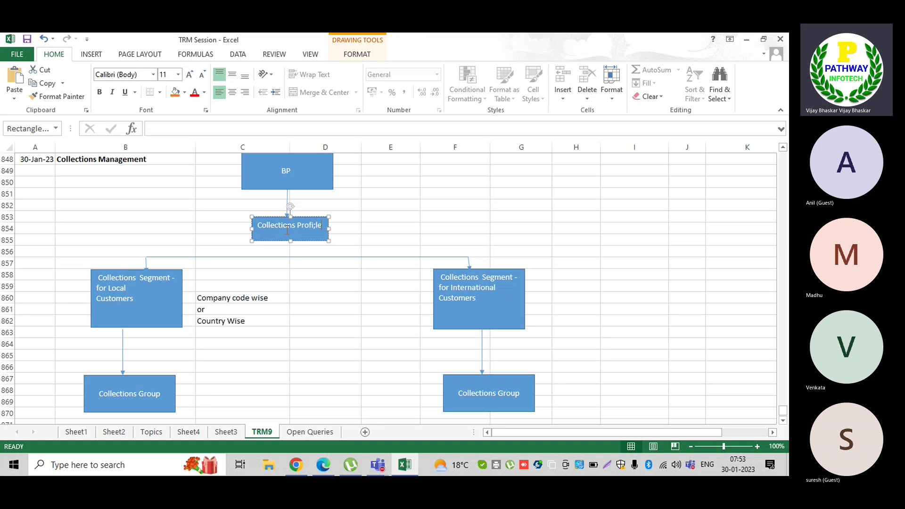
pyautogui.press('BackSpace')
pyautogui.press('BackSpace')
pyautogui.write('e')
pyautogui.press('Return')
pyautogui.press('BackSpace')
pyautogui.click(397, 216)
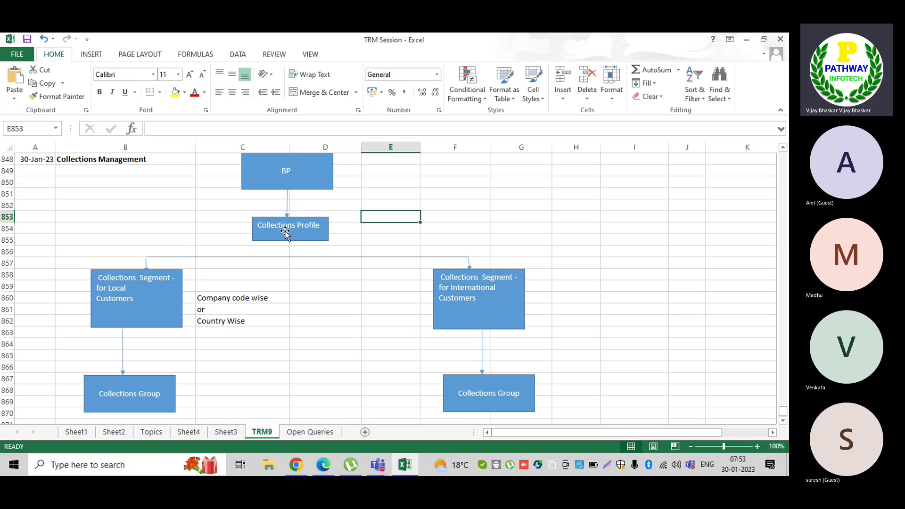
# - Draw a vertical arrow about 0.8 cm long between the Collections Profile box and the horizontal connector line below it
pyautogui.click(91, 54)
pyautogui.click(180, 71)
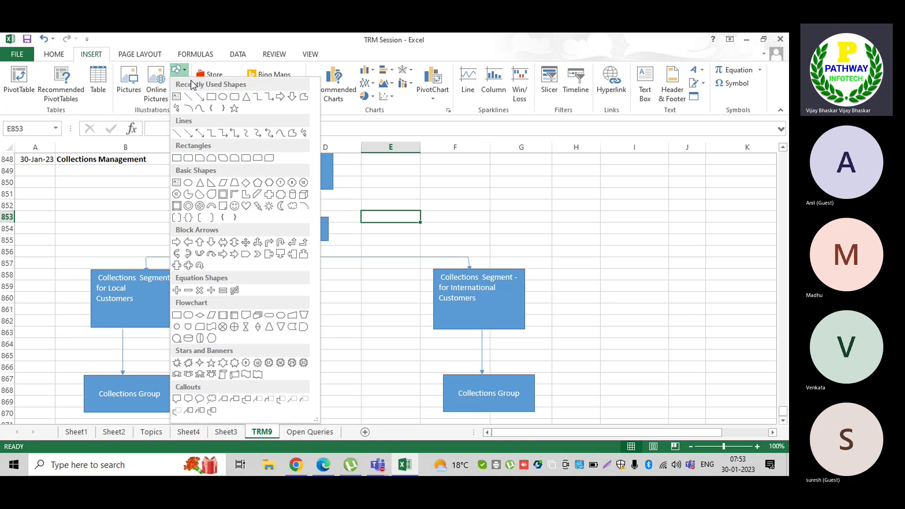
pyautogui.click(200, 96)
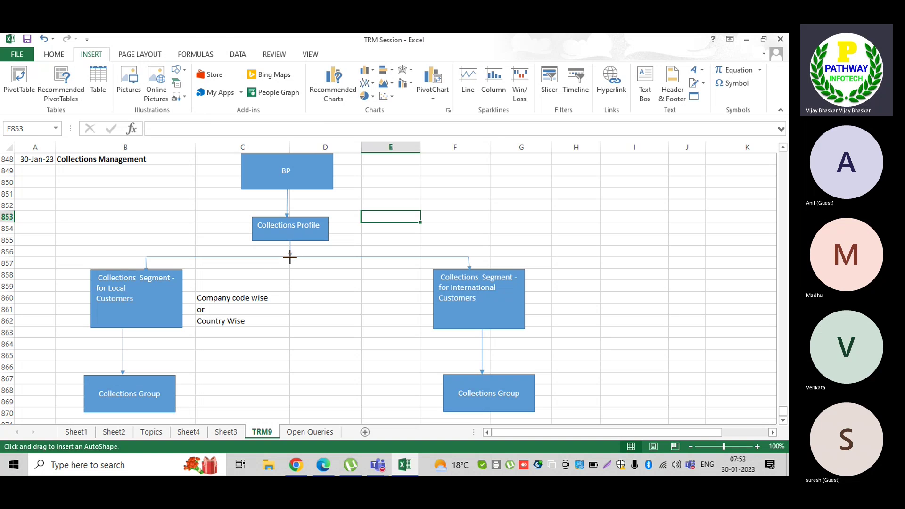
pyautogui.moveTo(289, 257); pyautogui.dragTo(289, 241)
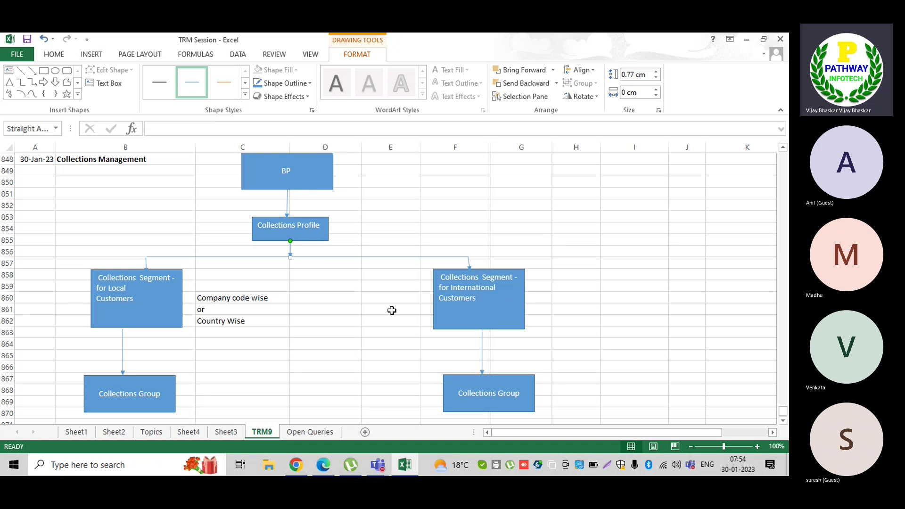
pyautogui.click(432, 201)
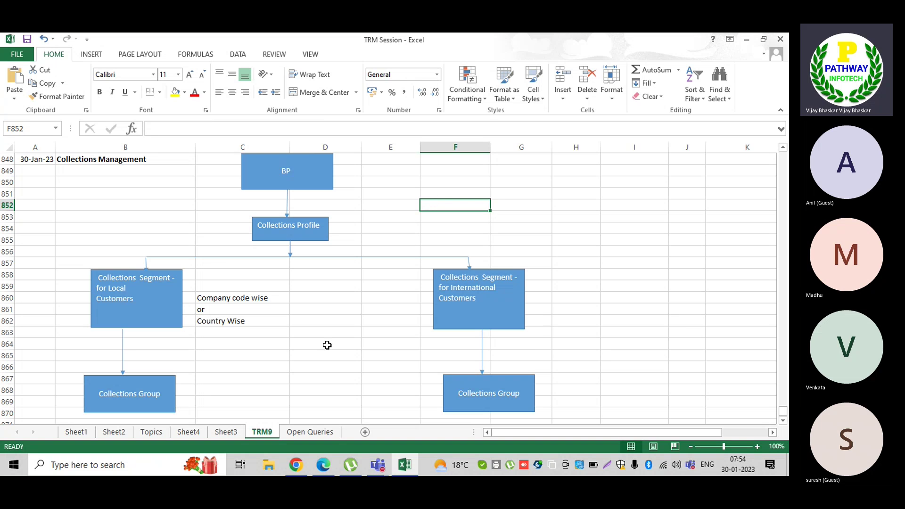
# - Enter the heading "Roles in Collctions Management:" in cell B873 below the diagram
pyautogui.scroll(-2, 327, 345)
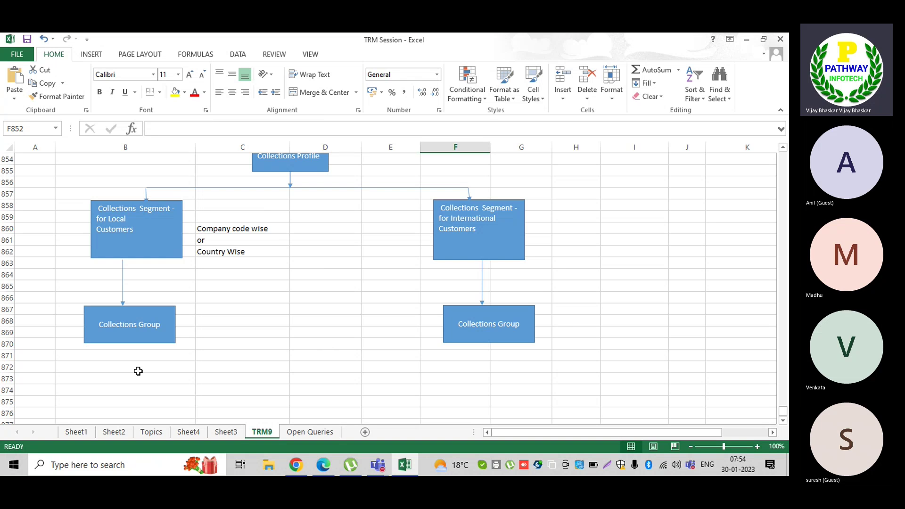
pyautogui.click(76, 377)
pyautogui.write('Ro')
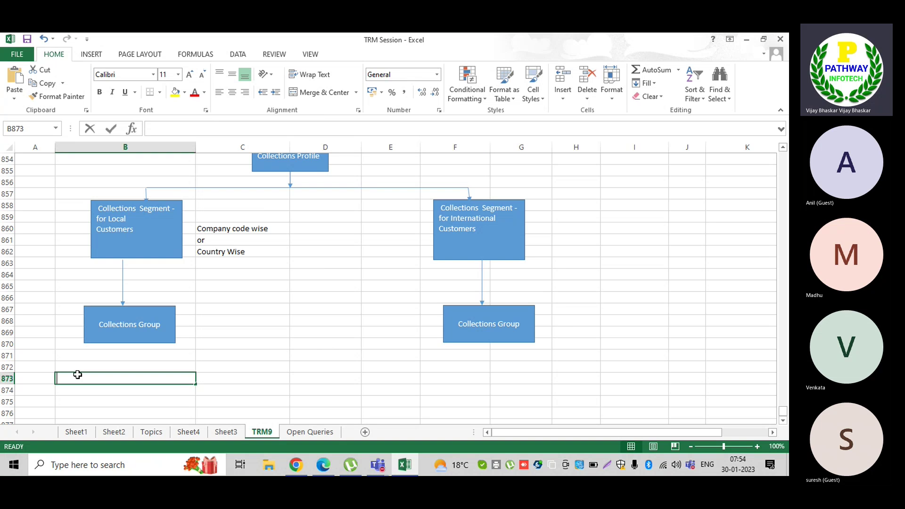
pyautogui.write('les in Co')
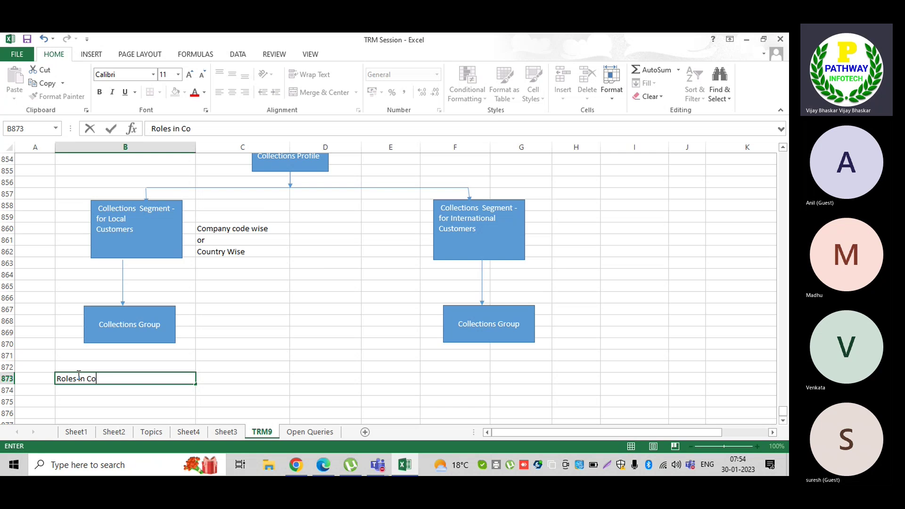
pyautogui.write('llctions Mana')
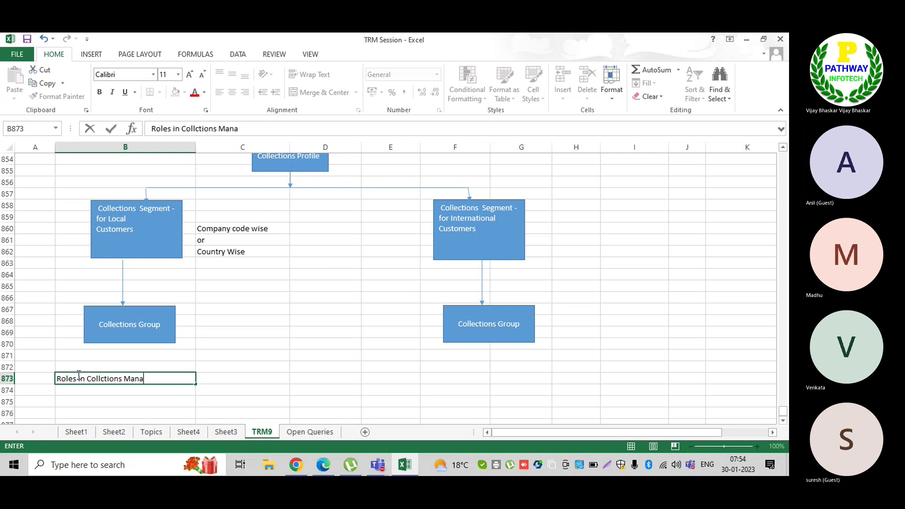
pyautogui.write('gement:')
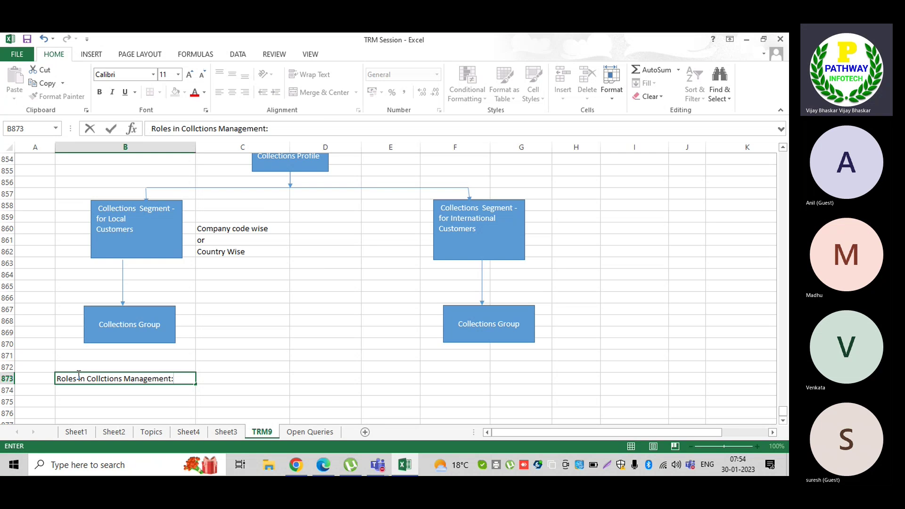
pyautogui.press('Return')
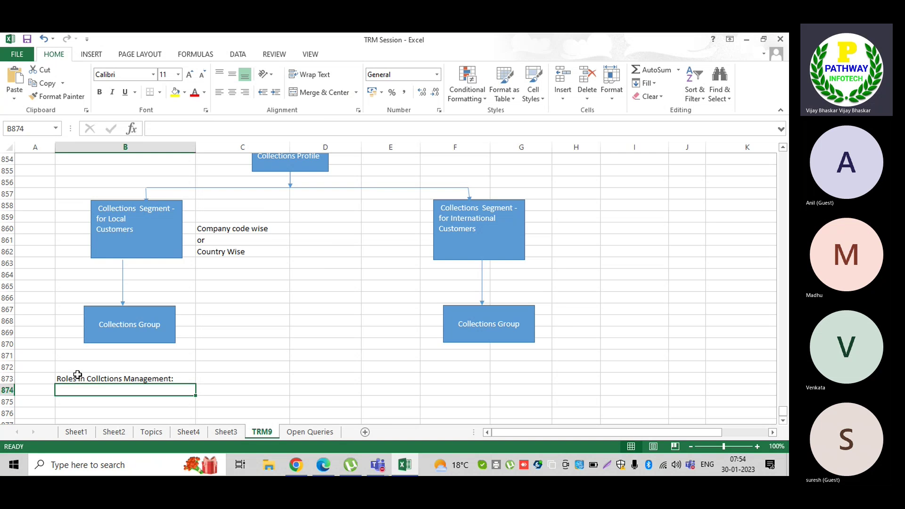
# - Enter "Colelctions Speciliest:" in cell C874 as the first role
pyautogui.scroll(-2, 77, 375)
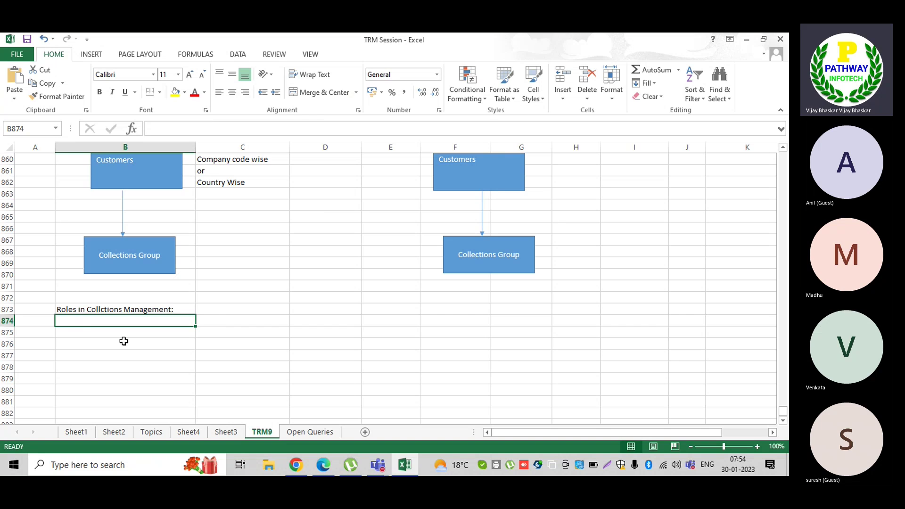
pyautogui.press('Right')
pyautogui.write('Colelctio')
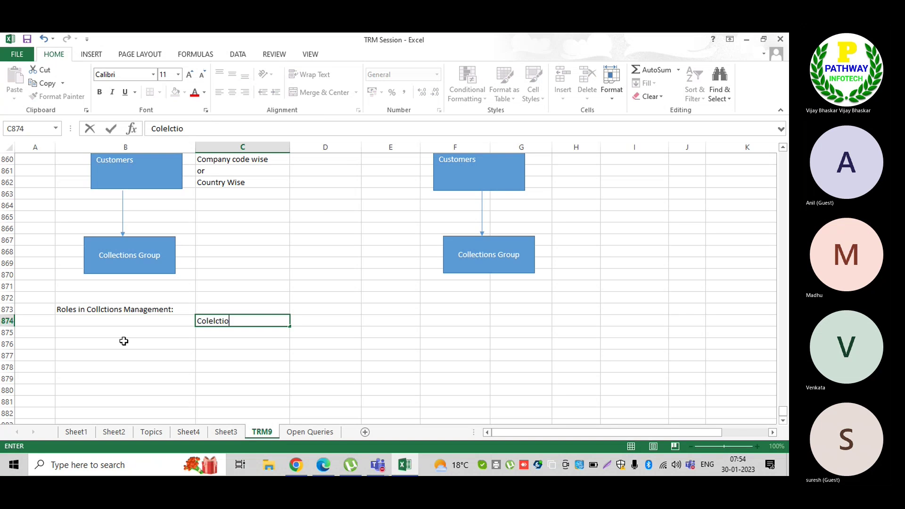
pyautogui.write('ns Speciliest:')
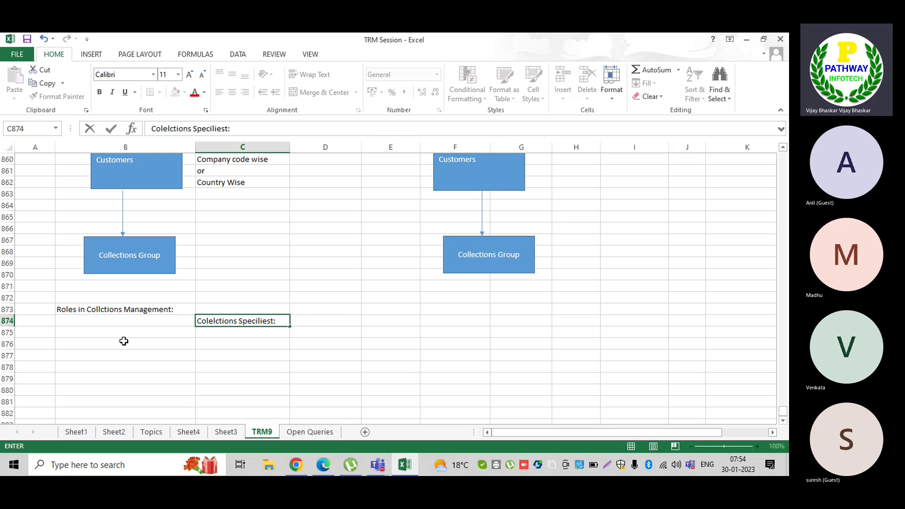
pyautogui.press('Return')
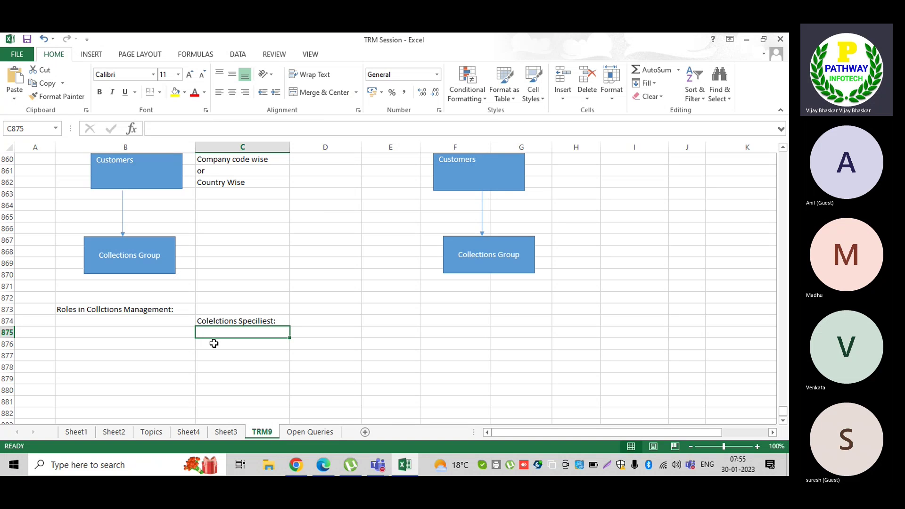
# - Paste a copy of the Collections Group box below the roles heading, in column B at rows 876–879
pyautogui.click(166, 347)
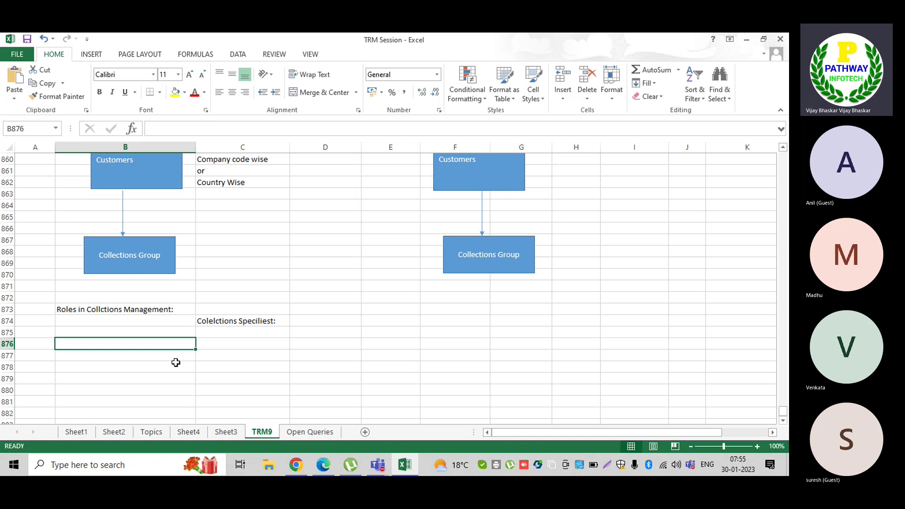
pyautogui.click(132, 273)
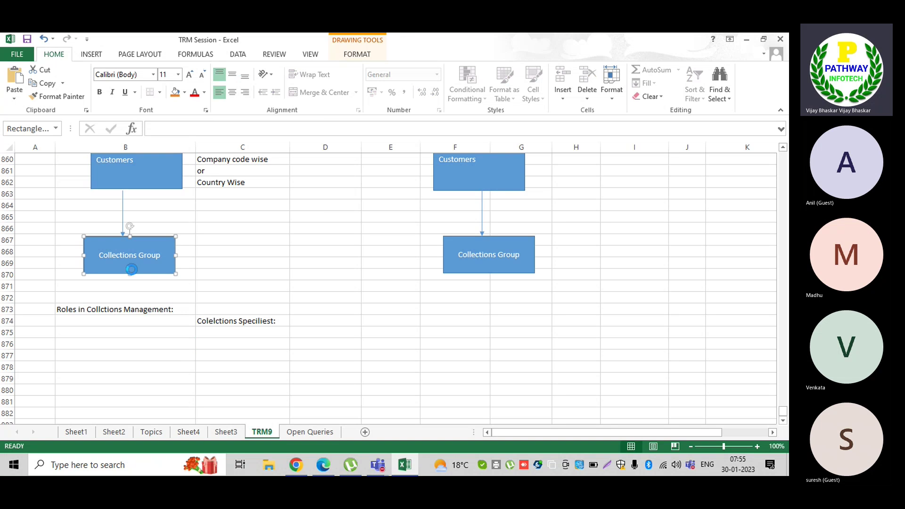
pyautogui.click(142, 345)
pyautogui.hotkey('ctrl', 'v')
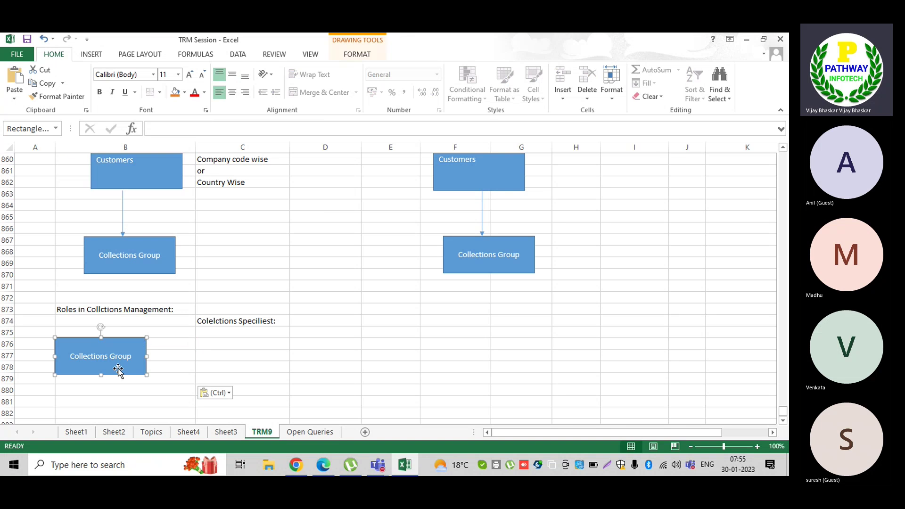
pyautogui.moveTo(115, 369); pyautogui.dragTo(148, 371)
# - Replace the text of the box below the roles heading with "Access work list"
pyautogui.click(121, 364)
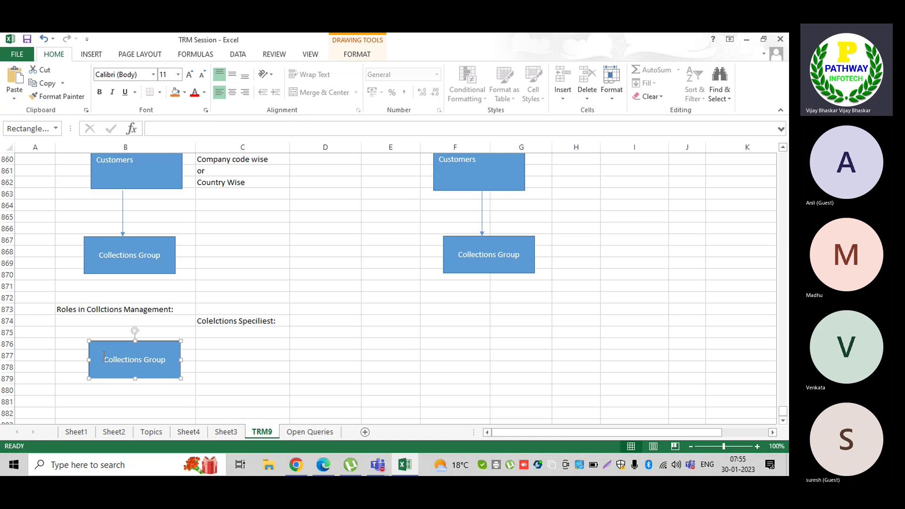
pyautogui.click(103, 357)
pyautogui.press('Delete')
pyautogui.press('Delete')
pyautogui.press('Delete')
pyautogui.press('Delete')
pyautogui.press('Delete')
pyautogui.press('Delete')
pyautogui.press('Delete')
pyautogui.press('Delete')
pyautogui.press('Delete')
pyautogui.press('Delete')
pyautogui.press('Delete')
pyautogui.press('Delete')
pyautogui.press('Delete')
pyautogui.press('Delete')
pyautogui.press('Delete')
pyautogui.press('Delete')
pyautogui.press('Delete')
pyautogui.write('Access work list')
# - Paste a copy of the Access work list box beside it, across columns C and D at rows 876–879
pyautogui.click(146, 378)
pyautogui.hotkey('ctrl', 'c')
pyautogui.click(240, 352)
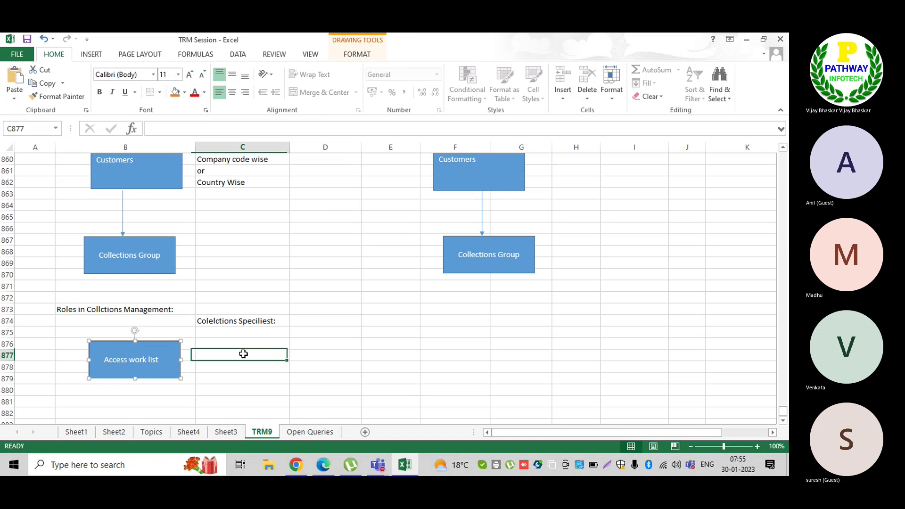
pyautogui.hotkey('ctrl', 'v')
pyautogui.moveTo(241, 377); pyautogui.dragTo(293, 372)
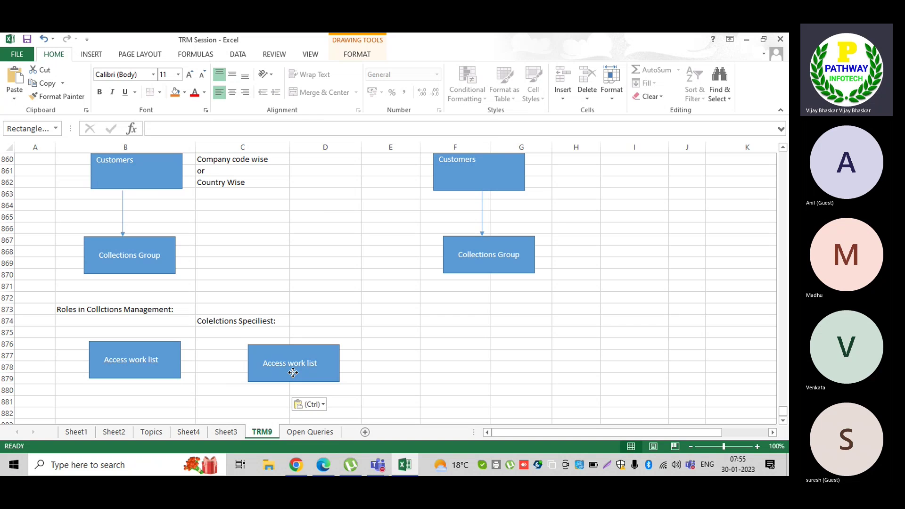
# - Replace the text of the copied box in columns C and D with "Prepare customer conatct"
pyautogui.click(293, 372)
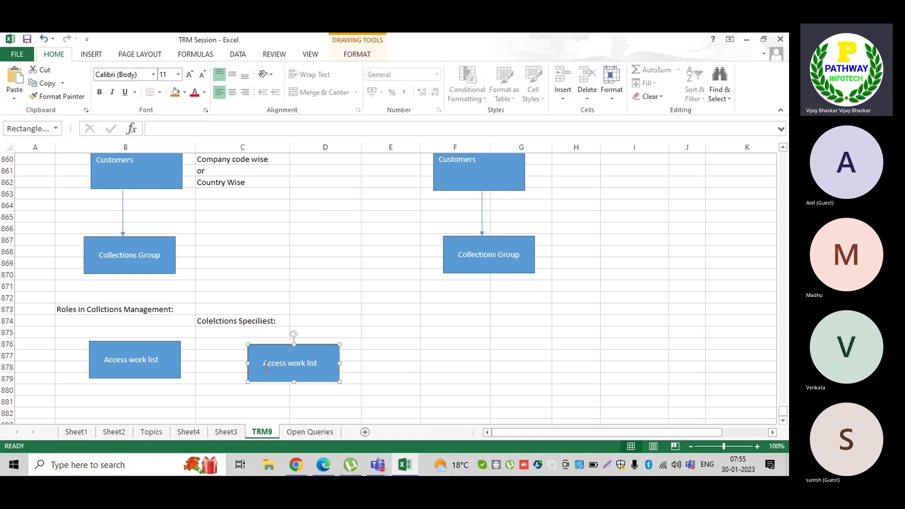
pyautogui.click(268, 364)
pyautogui.press('Delete')
pyautogui.press('Delete')
pyautogui.press('Delete')
pyautogui.press('Delete')
pyautogui.press('Delete')
pyautogui.press('Delete')
pyautogui.press('Delete')
pyautogui.press('Delete')
pyautogui.press('Delete')
pyautogui.press('Delete')
pyautogui.press('Delete')
pyautogui.press('Delete')
pyautogui.press('Delete')
pyautogui.press('Delete')
pyautogui.press('Delete')
pyautogui.press('Delete')
pyautogui.write('Prepare custo')
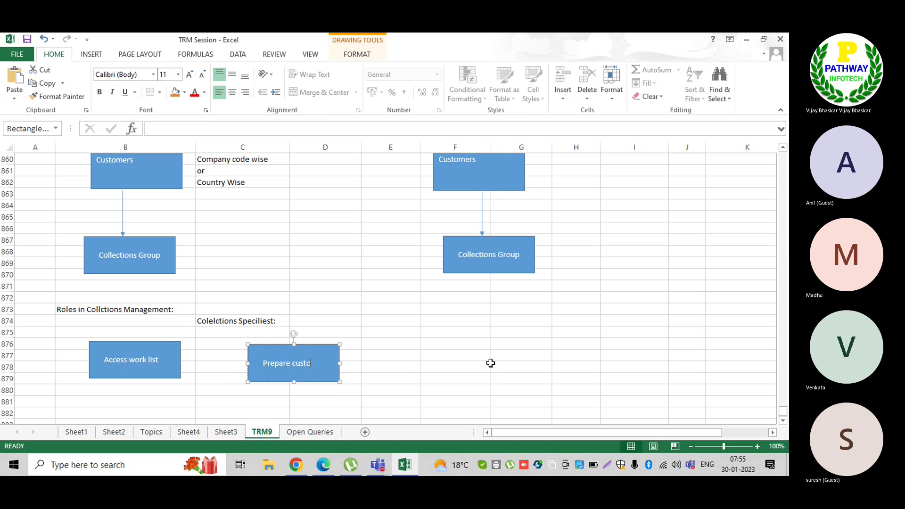
pyautogui.write('mer conatct')
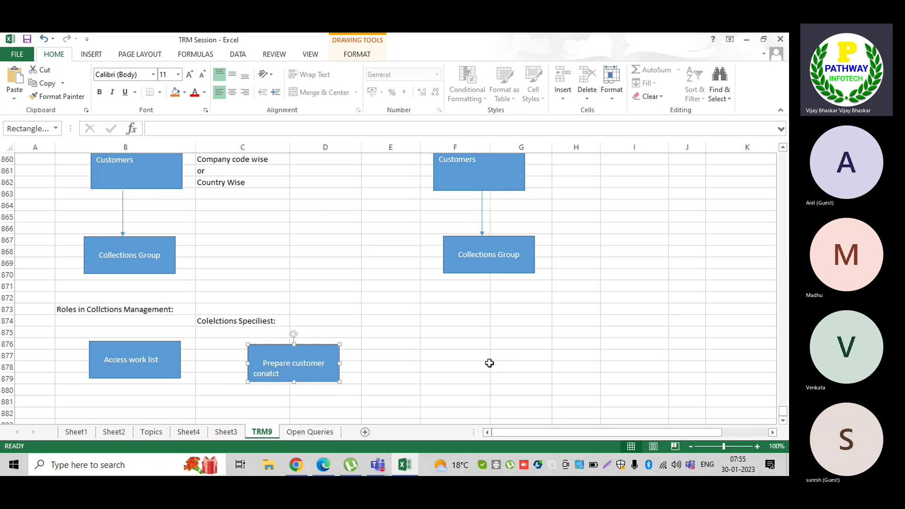
# - Draw a straight arrow connector from the Access work list box to the Prepare customer conatct box
pyautogui.click(339, 375)
pyautogui.click(320, 380)
pyautogui.click(92, 54)
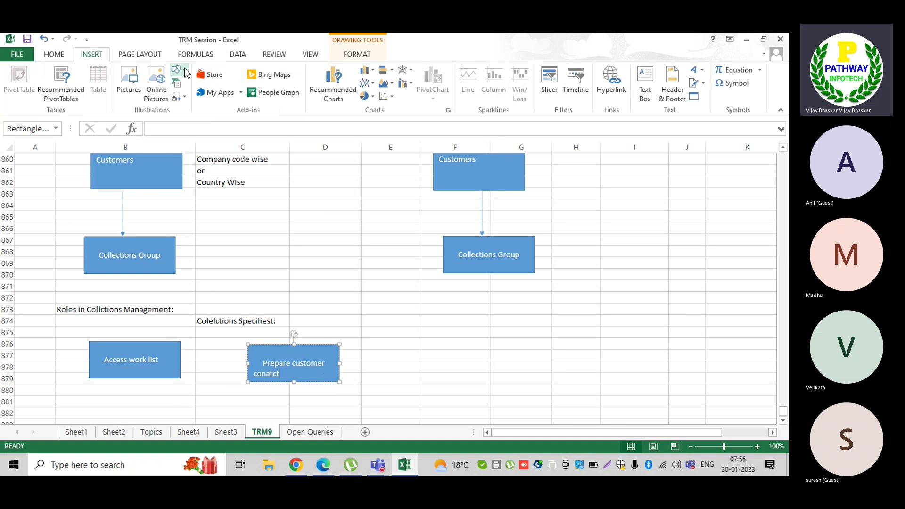
pyautogui.click(179, 70)
pyautogui.click(199, 96)
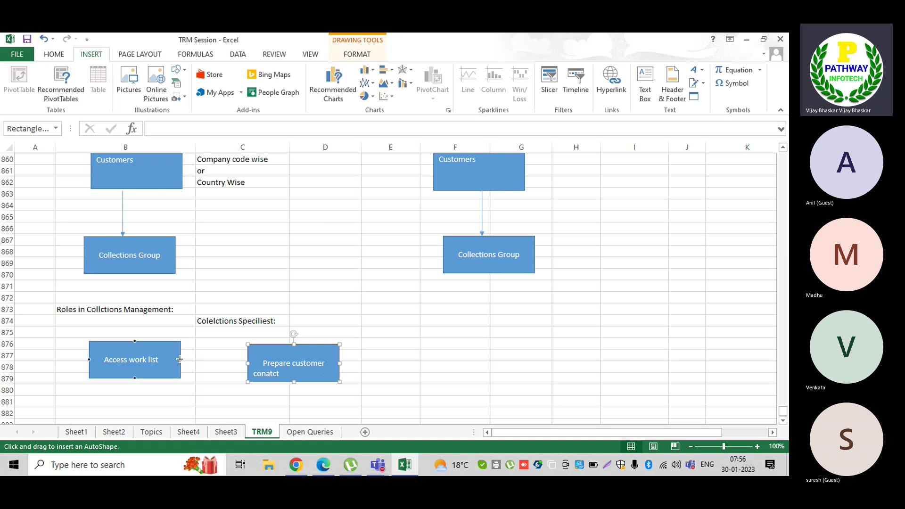
pyautogui.moveTo(181, 359); pyautogui.dragTo(248, 359)
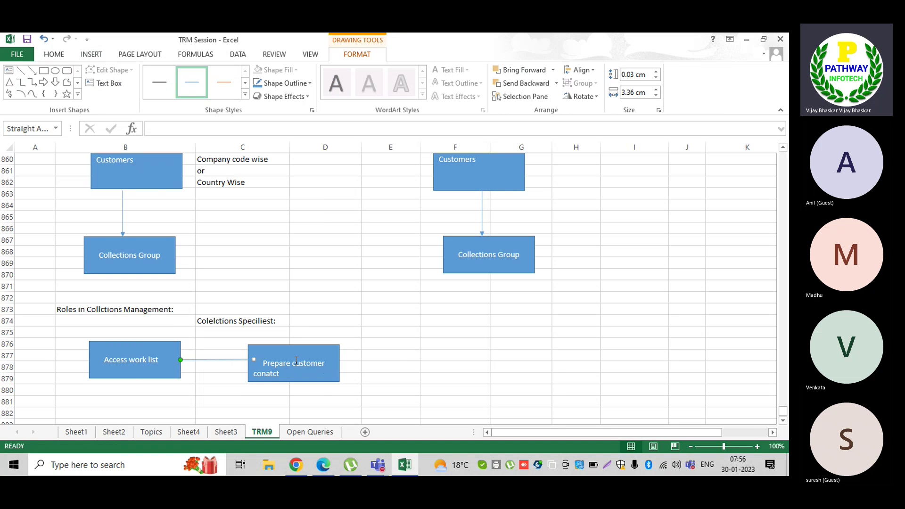
# - Paste a copy of the Prepare customer conatct box further along the same row, mainly over column F at rows 877–879
pyautogui.click(334, 378)
pyautogui.hotkey('ctrl', 'c')
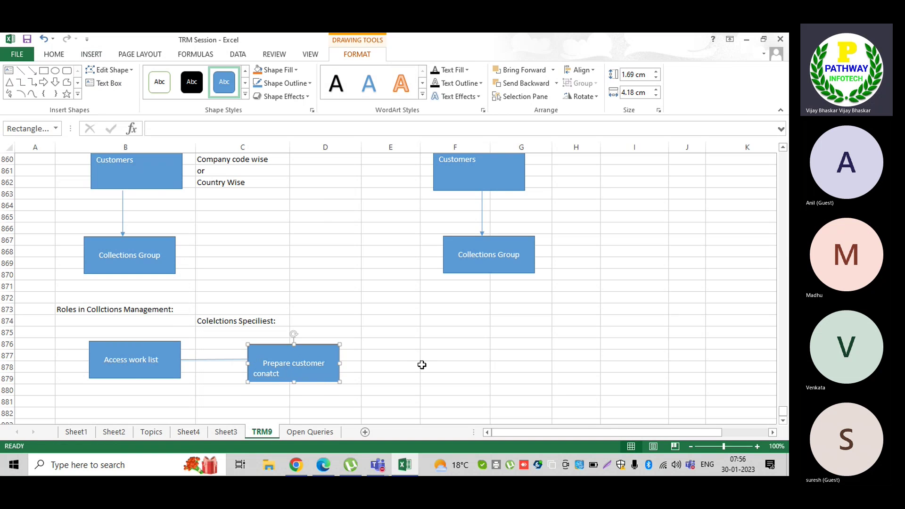
pyautogui.click(424, 357)
pyautogui.hotkey('ctrl', 'v')
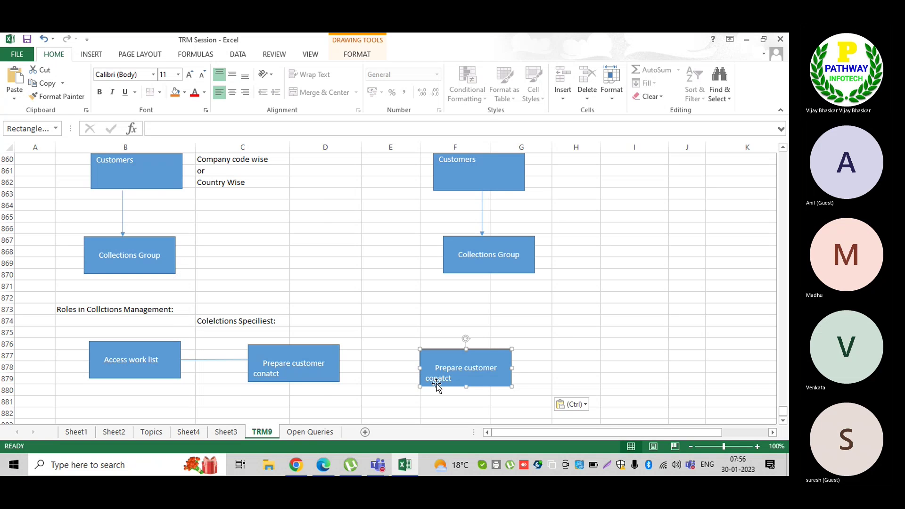
pyautogui.moveTo(435, 384); pyautogui.dragTo(427, 380)
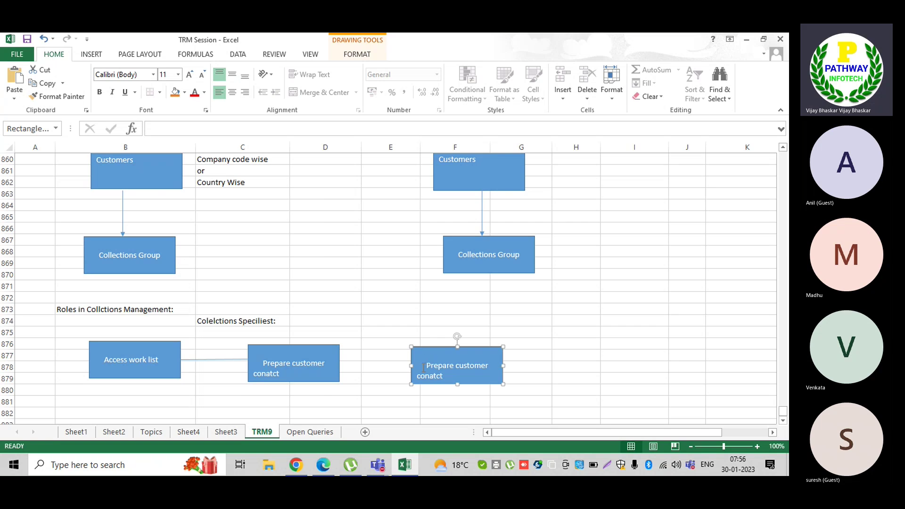
# - Replace the text of the copied box over column F with "conatct customes"
pyautogui.click(423, 367)
pyautogui.press('Delete')
pyautogui.press('Delete')
pyautogui.press('Delete')
pyautogui.press('Delete')
pyautogui.press('Delete')
pyautogui.press('Delete')
pyautogui.press('Delete')
pyautogui.press('Delete')
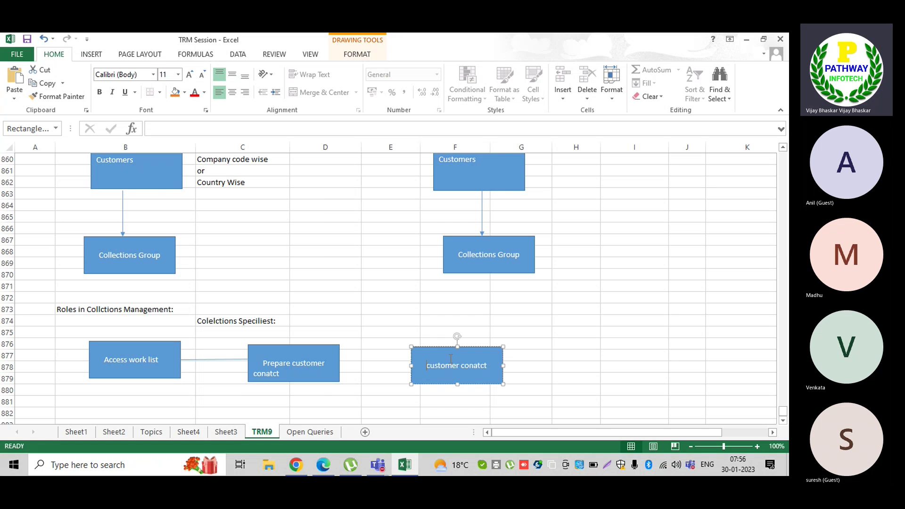
pyautogui.press('Delete')
pyautogui.press('Delete')
pyautogui.press('Delete')
pyautogui.press('Delete')
pyautogui.press('Delete')
pyautogui.press('Delete')
pyautogui.press('Delete')
pyautogui.press('Delete')
pyautogui.press('Delete')
pyautogui.press('Escape')
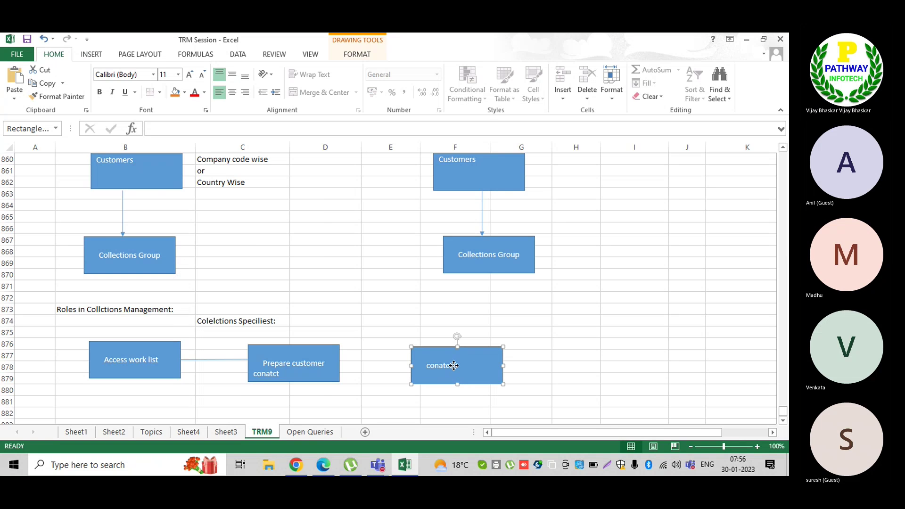
pyautogui.click(450, 366)
pyautogui.write('custo,e')
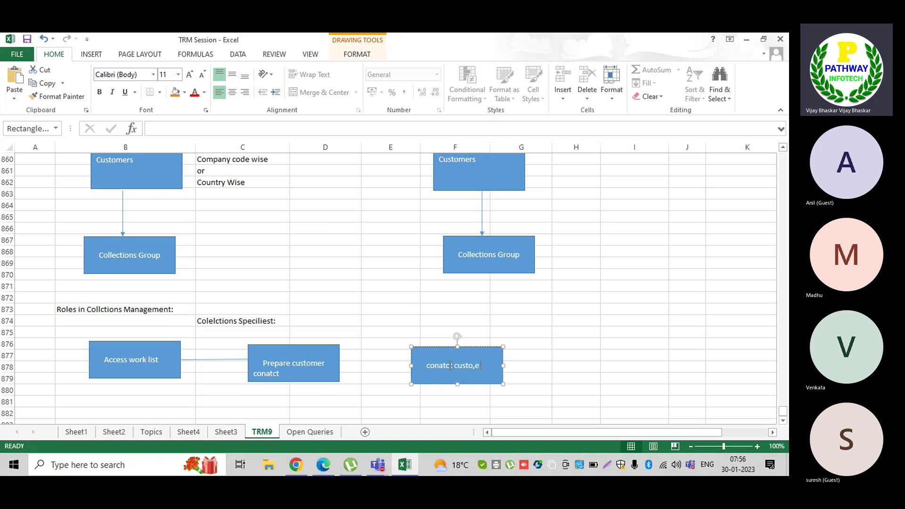
pyautogui.write('rmes')
# - Copy the existing arrow and place it between the Prepare customer conatct and conatct customes boxes
pyautogui.click(203, 361)
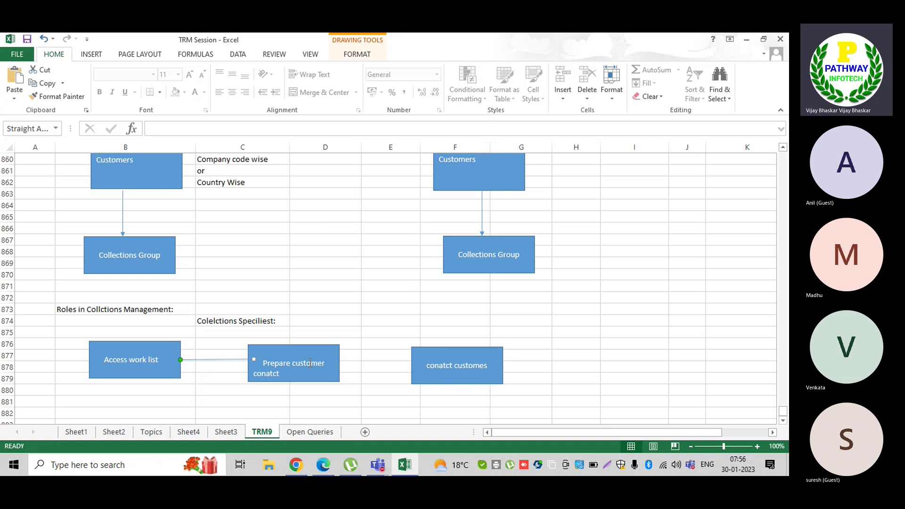
pyautogui.click(354, 366)
pyautogui.hotkey('ctrl', 'v')
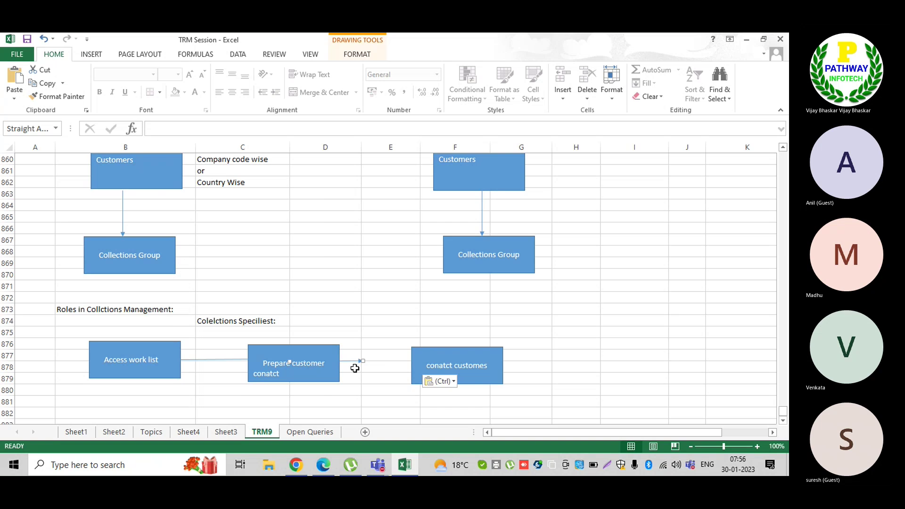
pyautogui.moveTo(349, 363); pyautogui.dragTo(392, 362)
# - Paste a copy of the conatct customes box beside it, across columns H and I at rows 876–879
pyautogui.click(488, 377)
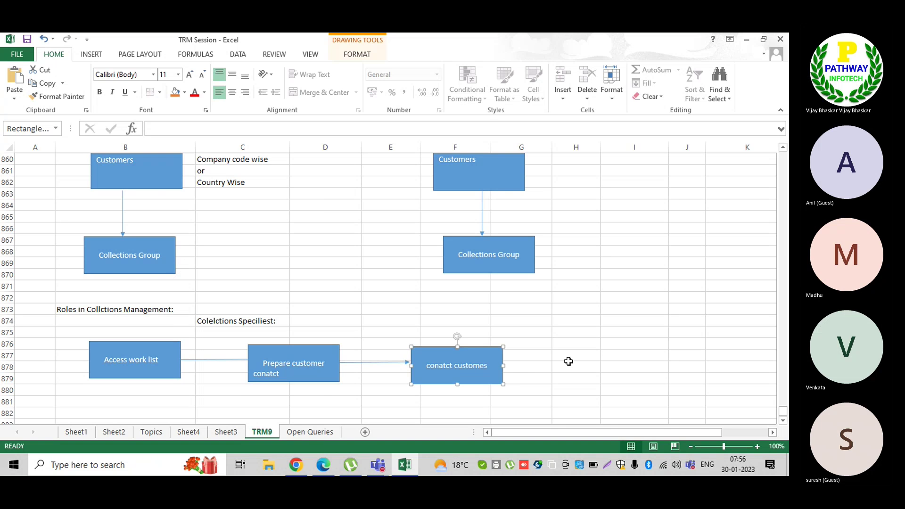
pyautogui.hotkey('ctrl', 'c')
pyautogui.click(590, 356)
pyautogui.hotkey('ctrl', 'v')
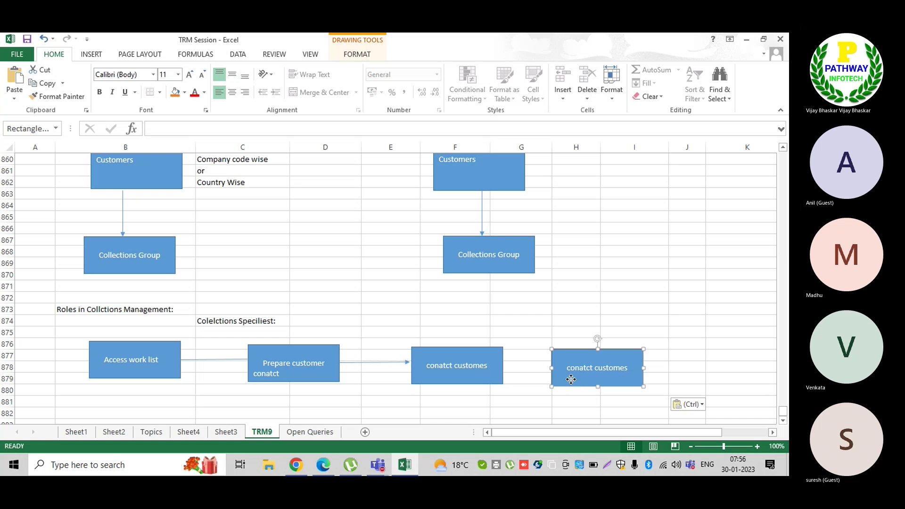
pyautogui.moveTo(571, 381); pyautogui.dragTo(583, 375)
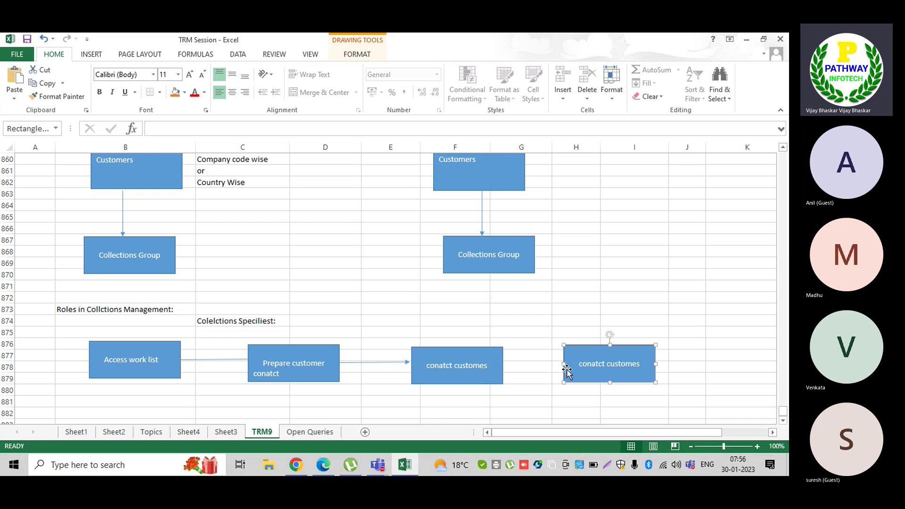
# - Change the text of the copied box in columns H and I to "Document customes contact"
pyautogui.click(579, 365)
pyautogui.write('Document conatct')
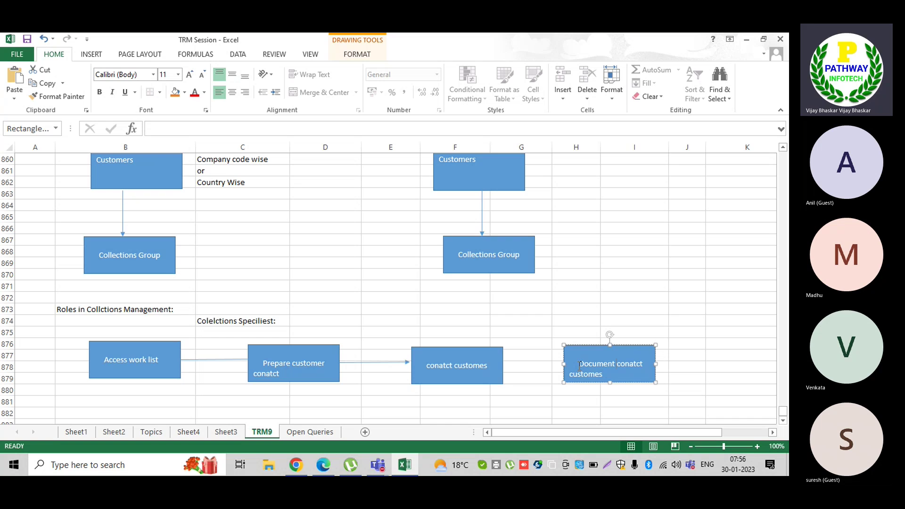
pyautogui.hotkey('ctrl', 'Delete')
pyautogui.write('comntact')
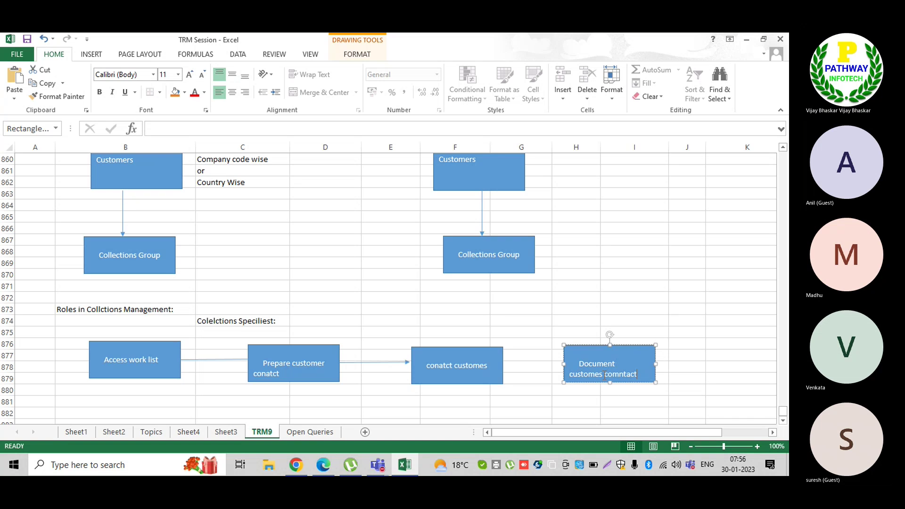
pyautogui.press('BackSpace')
pyautogui.press('BackSpace')
pyautogui.press('BackSpace')
pyautogui.press('BackSpace')
pyautogui.press('BackSpace')
pyautogui.press('BackSpace')
pyautogui.press('BackSpace')
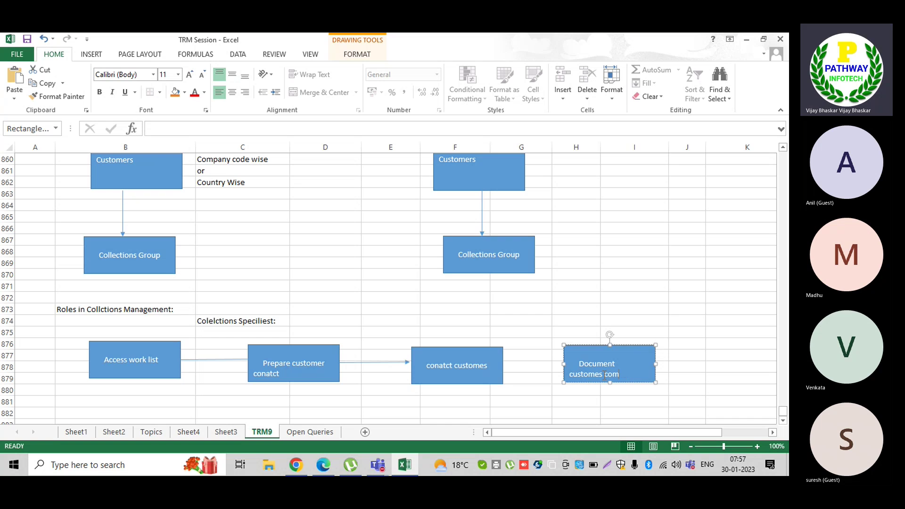
pyautogui.write('ntact')
pyautogui.click(514, 413)
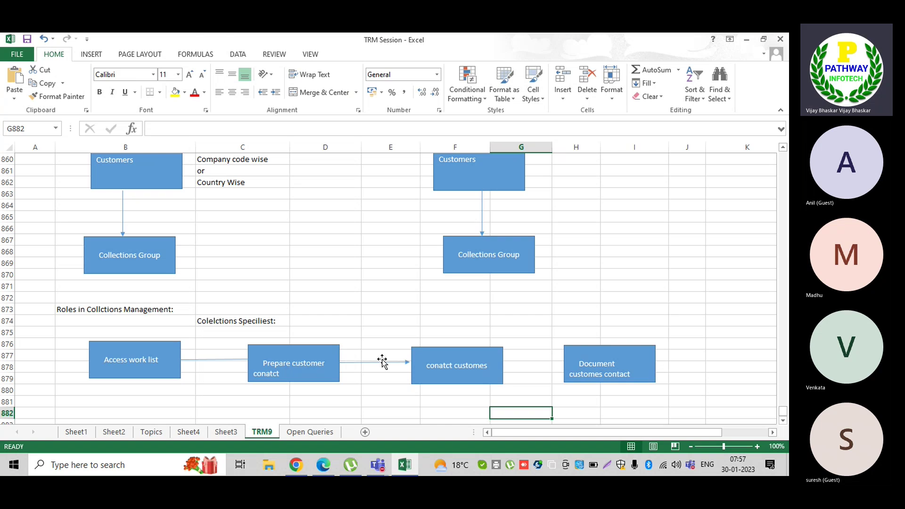
# - Place a copy of the arrow between the conatct customes and Document customes contact boxes, adjusting the last box's position to meet it
pyautogui.click(378, 362)
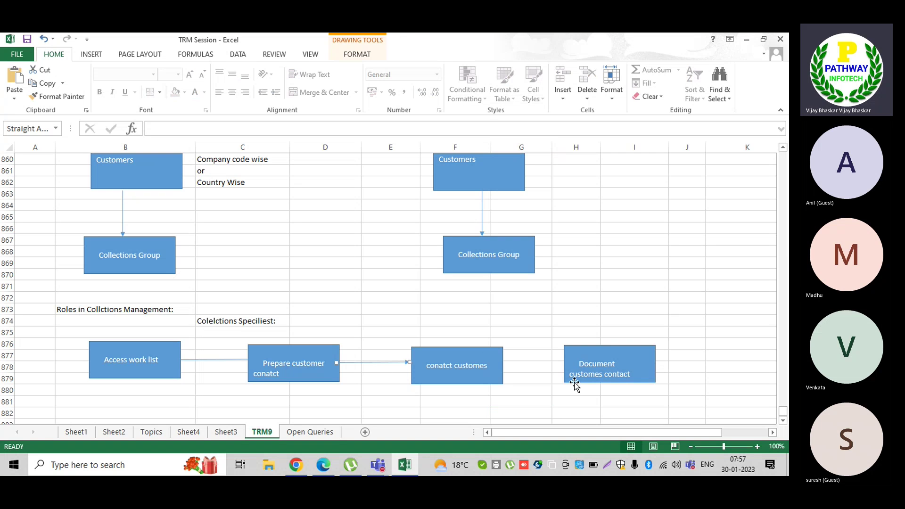
pyautogui.moveTo(574, 382); pyautogui.dragTo(595, 383)
pyautogui.click(530, 368)
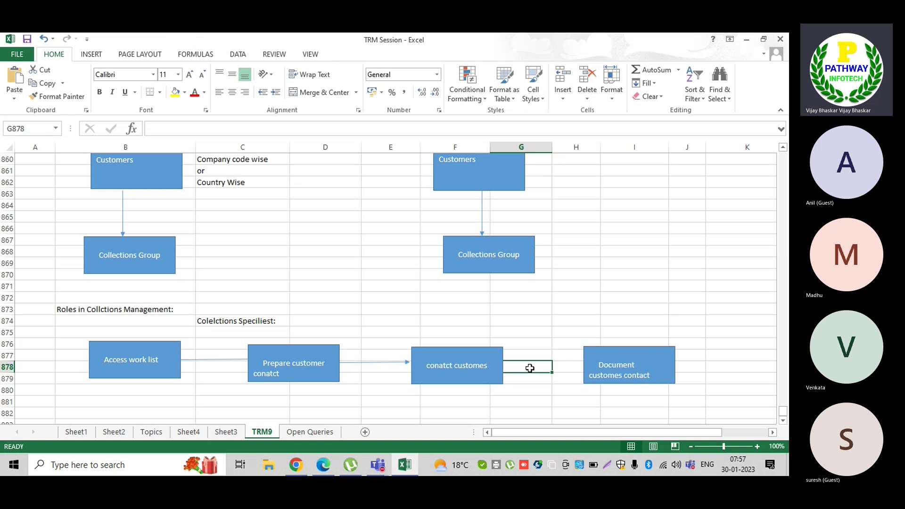
pyautogui.hotkey('ctrl', 'v')
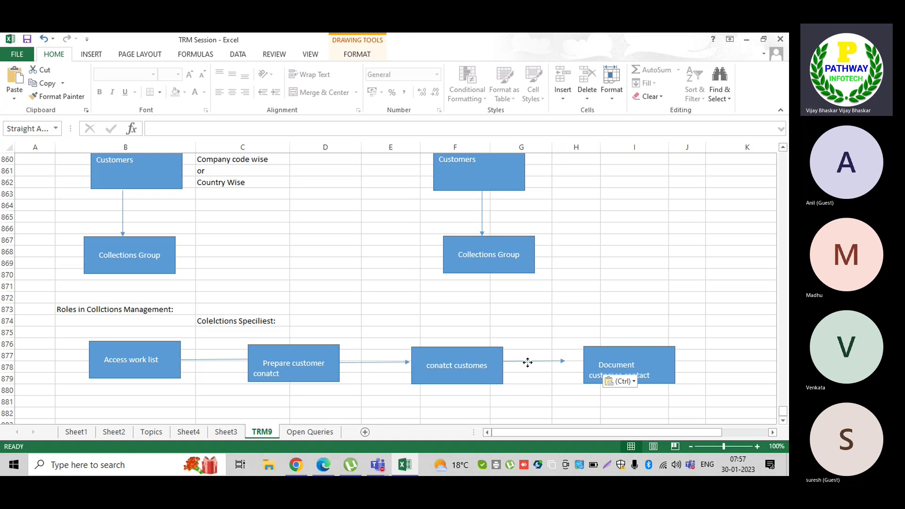
pyautogui.moveTo(527, 362); pyautogui.dragTo(538, 367)
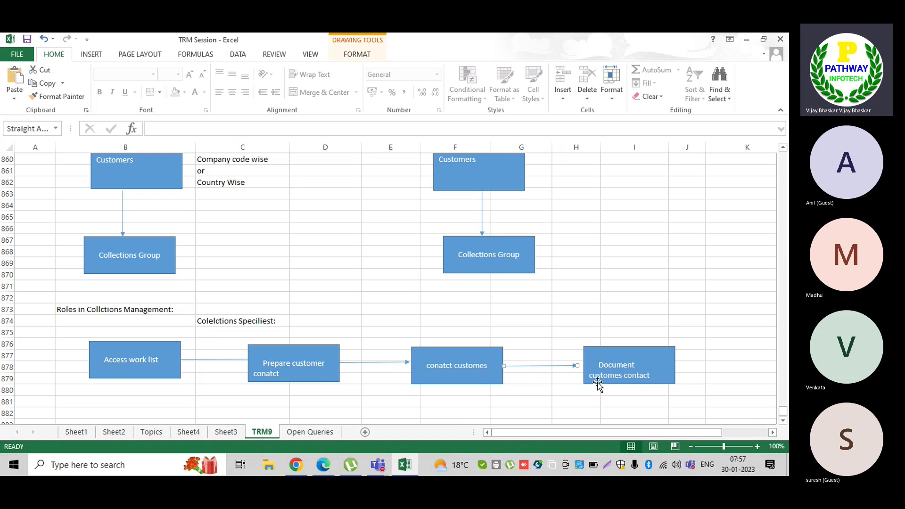
pyautogui.moveTo(597, 382); pyautogui.dragTo(591, 382)
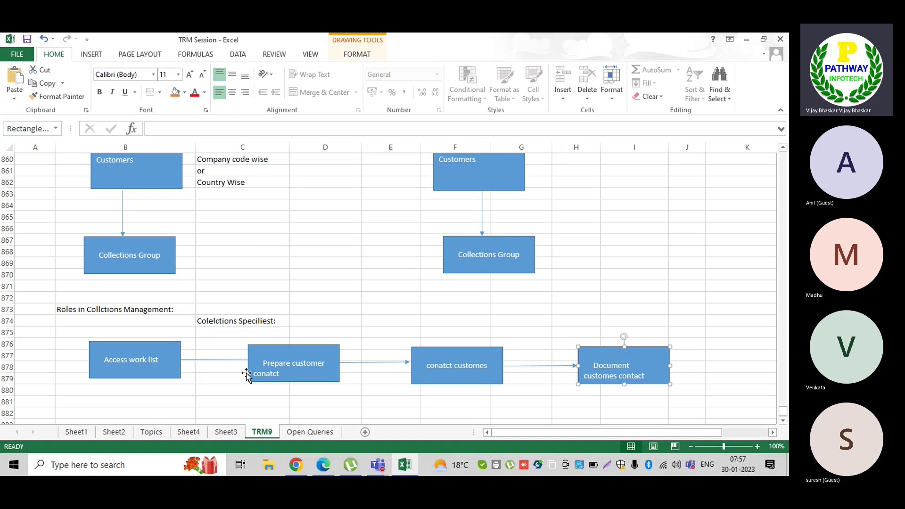
pyautogui.click(92, 402)
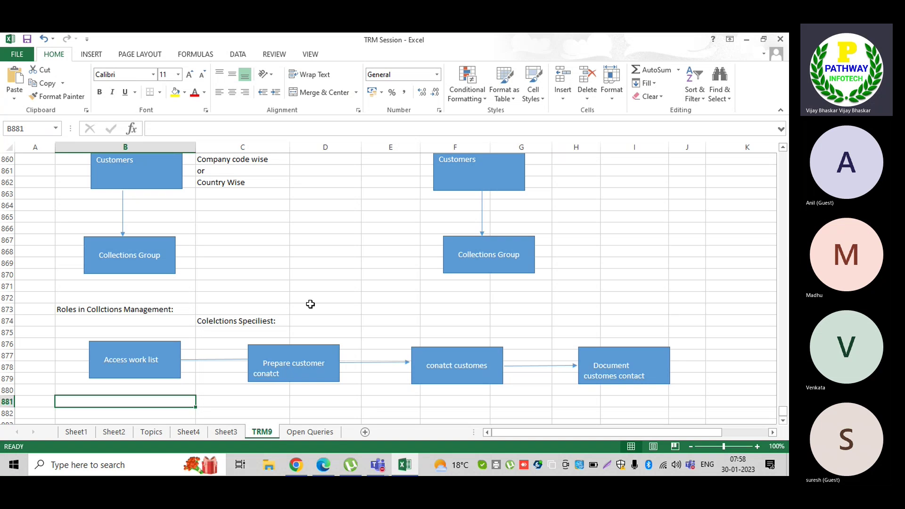
# - Enter the heading "Collections Manager:" in cell C883
pyautogui.click(213, 324)
pyautogui.scroll(-2, 207, 323)
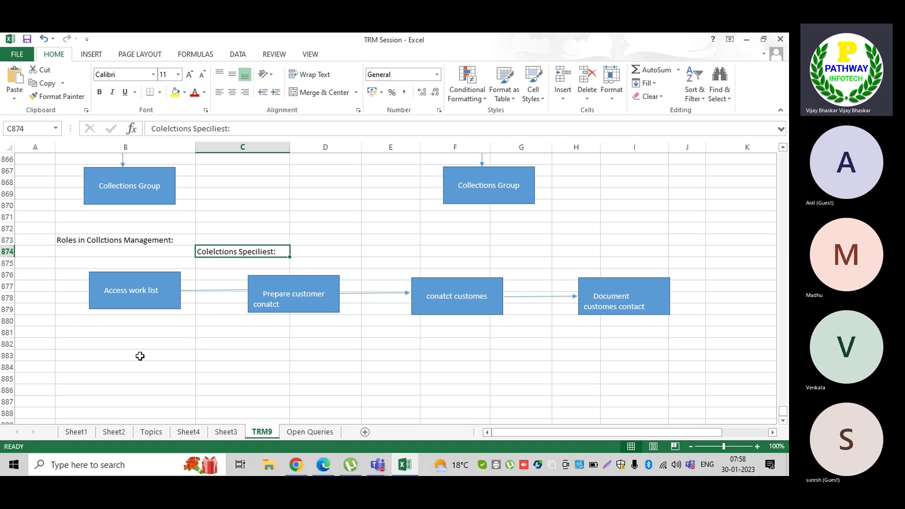
pyautogui.click(203, 356)
pyautogui.write('C')
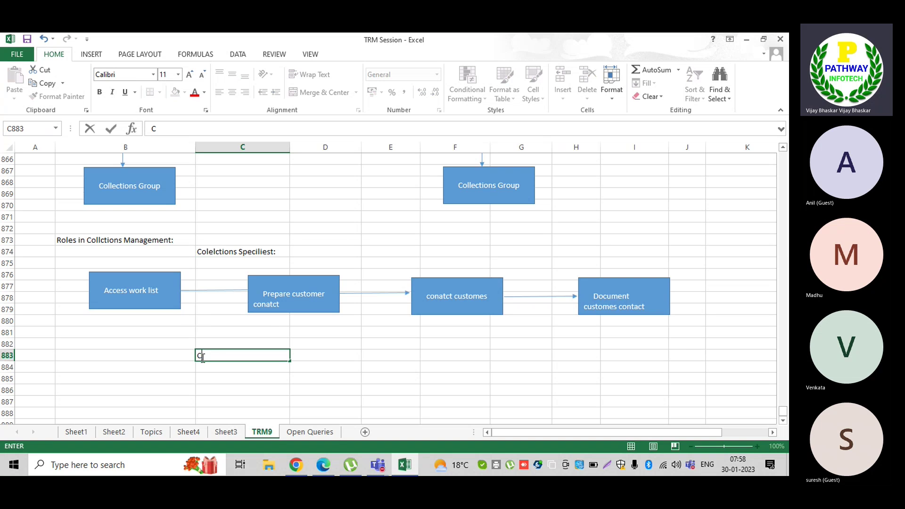
pyautogui.write('ollections Ma')
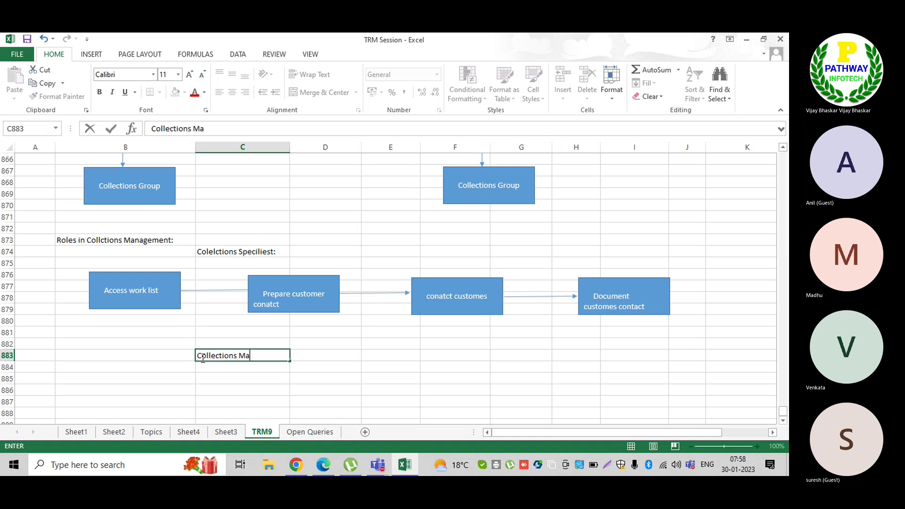
pyautogui.write('nager:')
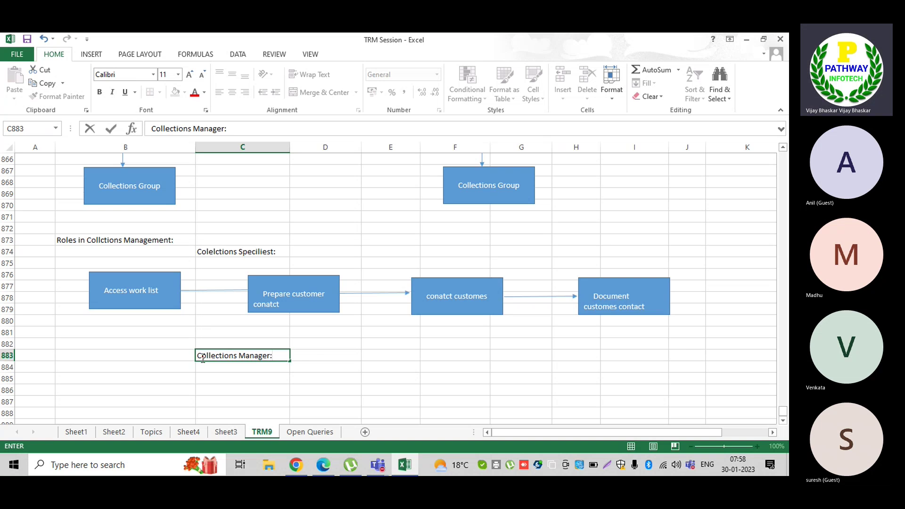
pyautogui.press('Return')
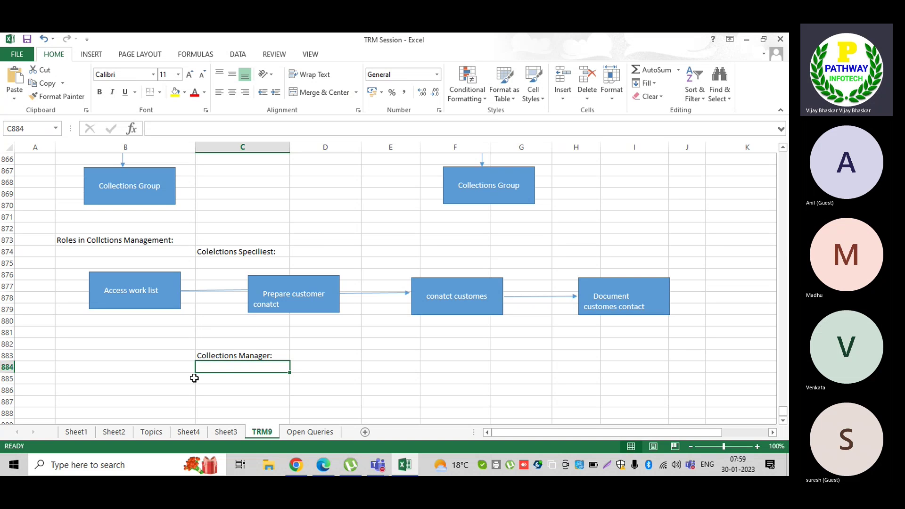
# - Paste a copy of the Access work list box in column B at rows 885–887, below the Collections Manager heading
pyautogui.click(153, 305)
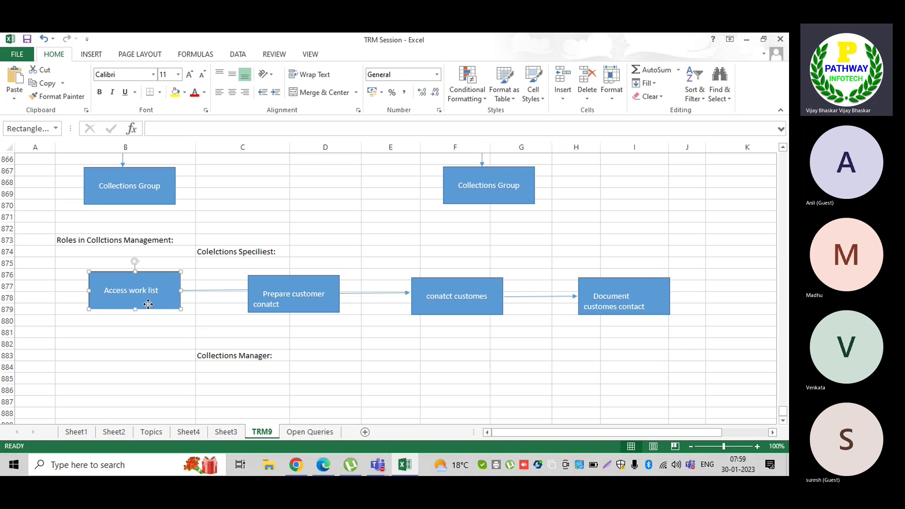
pyautogui.click(132, 389)
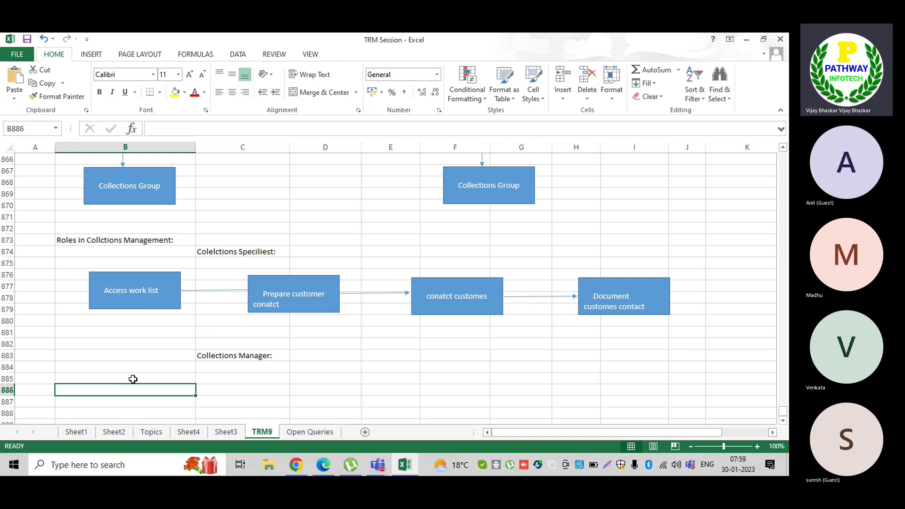
pyautogui.hotkey('ctrl', 'v')
pyautogui.moveTo(158, 391); pyautogui.dragTo(163, 389)
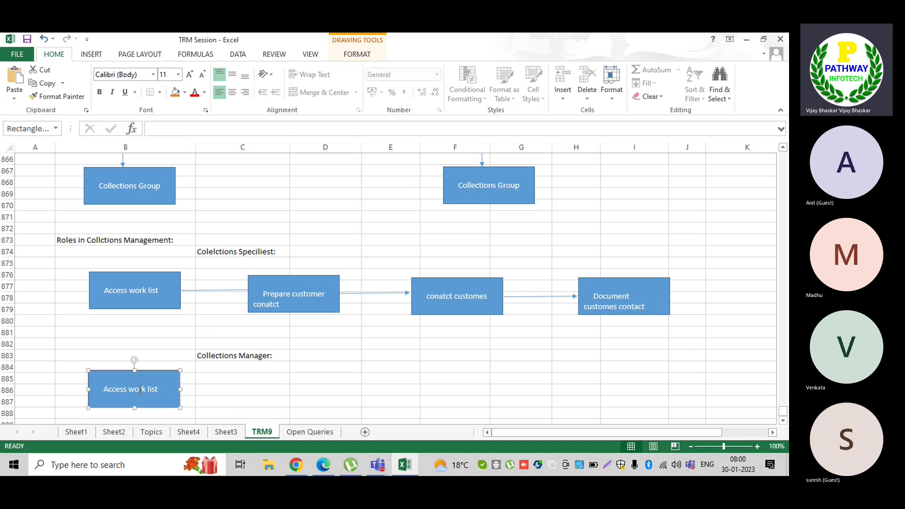
# - Replace the text of the box below the Collections Manager heading with "Define Collections Starategies"
pyautogui.click(106, 390)
pyautogui.press('Delete')
pyautogui.press('Delete')
pyautogui.press('Delete')
pyautogui.press('Delete')
pyautogui.press('Delete')
pyautogui.press('Delete')
pyautogui.press('Delete')
pyautogui.press('Delete')
pyautogui.press('Delete')
pyautogui.press('Delete')
pyautogui.press('Delete')
pyautogui.press('Delete')
pyautogui.press('Delete')
pyautogui.press('Delete')
pyautogui.press('Delete')
pyautogui.press('Delete')
pyautogui.write('De')
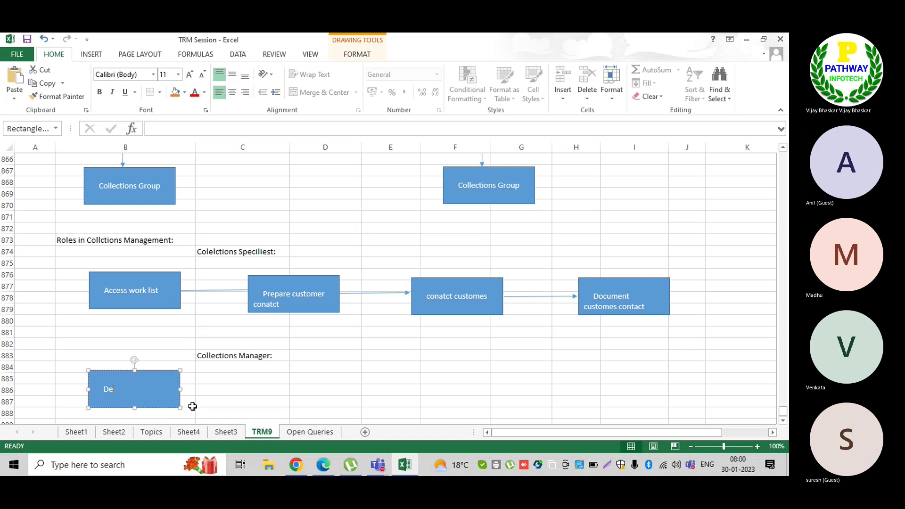
pyautogui.write('fine C')
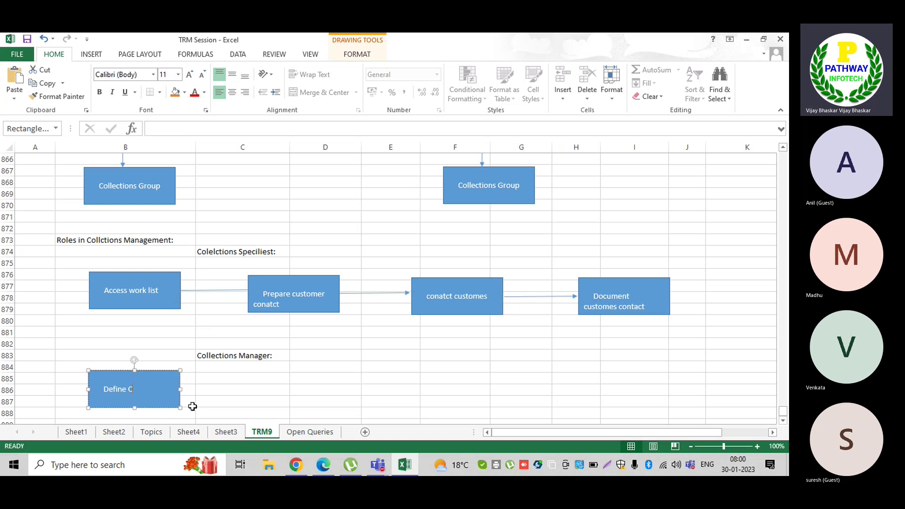
pyautogui.write('ollections ')
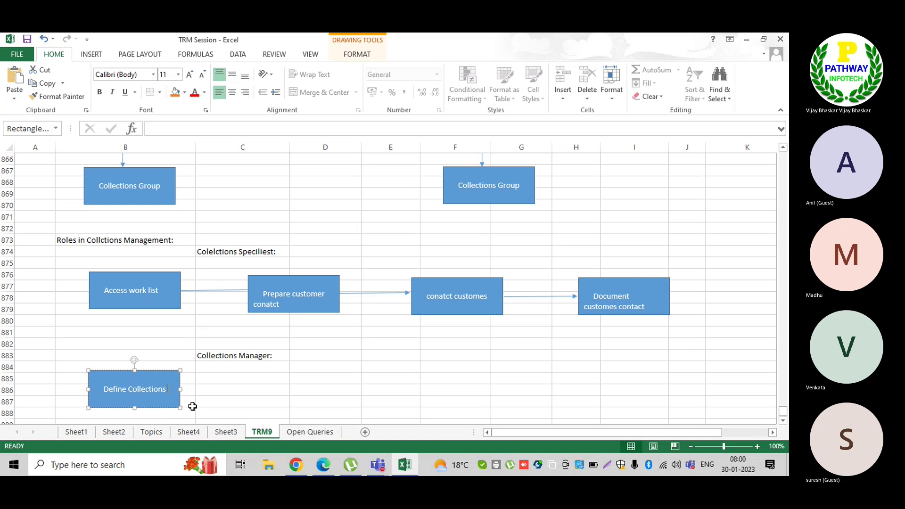
pyautogui.write('Starategies')
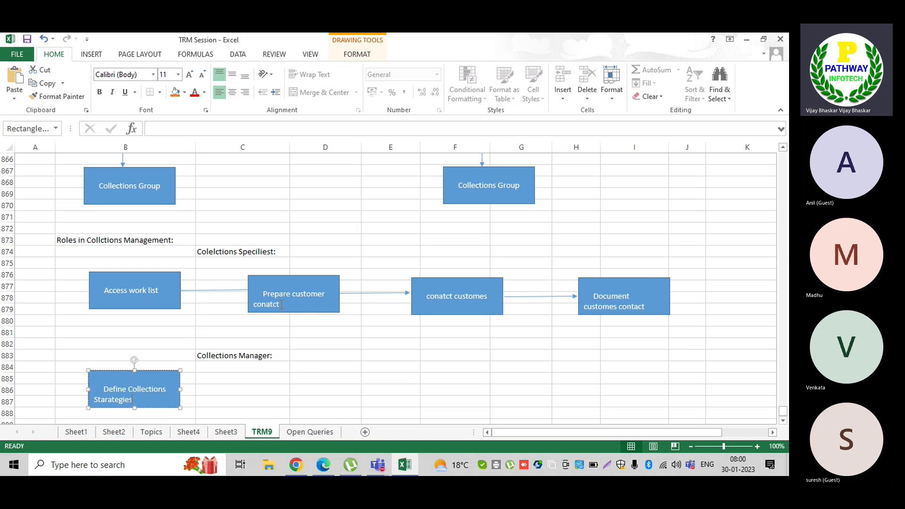
# - Place a copy of the Prepare customer conatct box across columns C and D, level with the Define Collections Starategies box
pyautogui.click(297, 310)
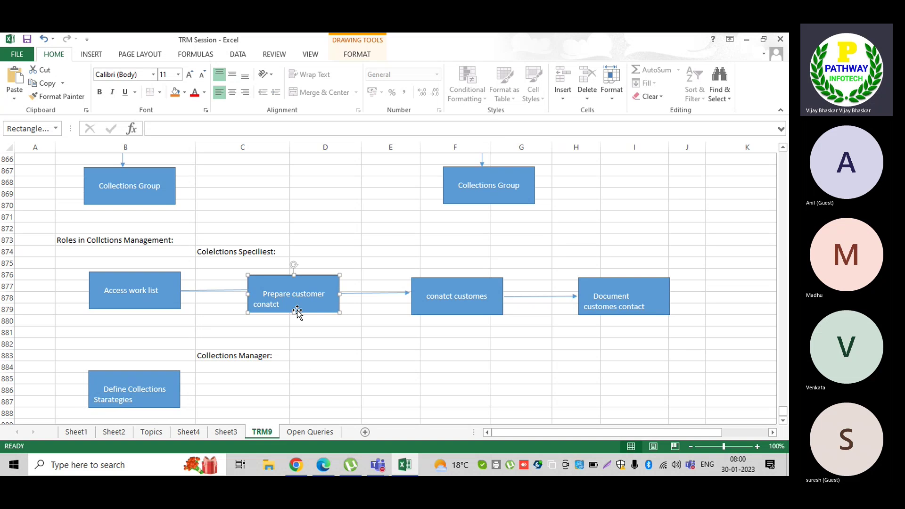
pyautogui.click(270, 394)
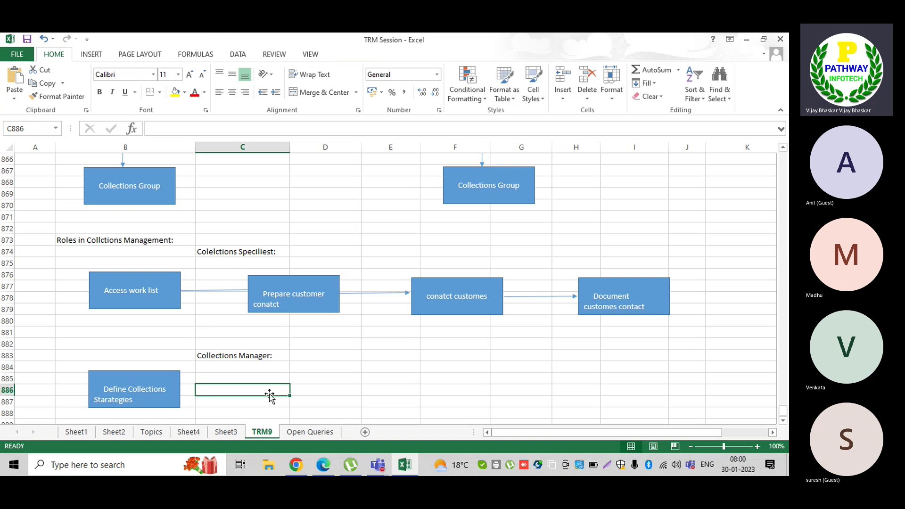
pyautogui.hotkey('ctrl', 'v')
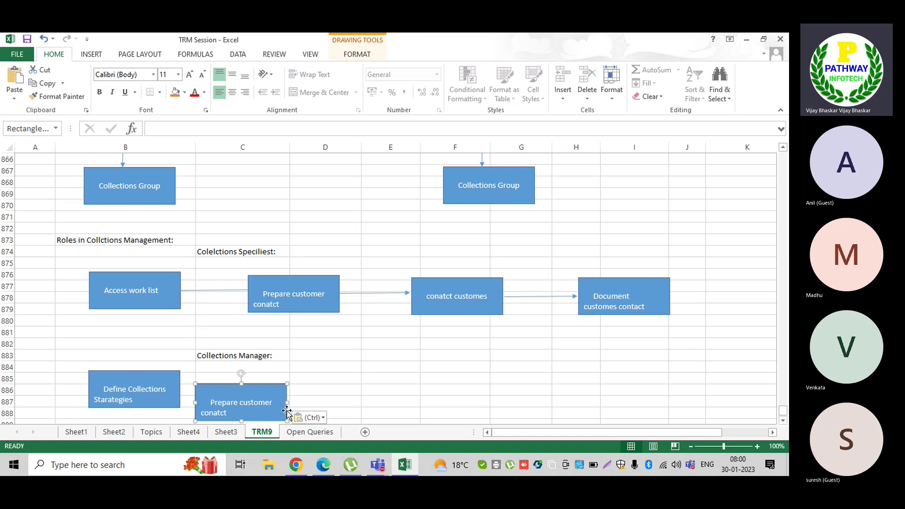
pyautogui.moveTo(286, 411); pyautogui.dragTo(340, 401)
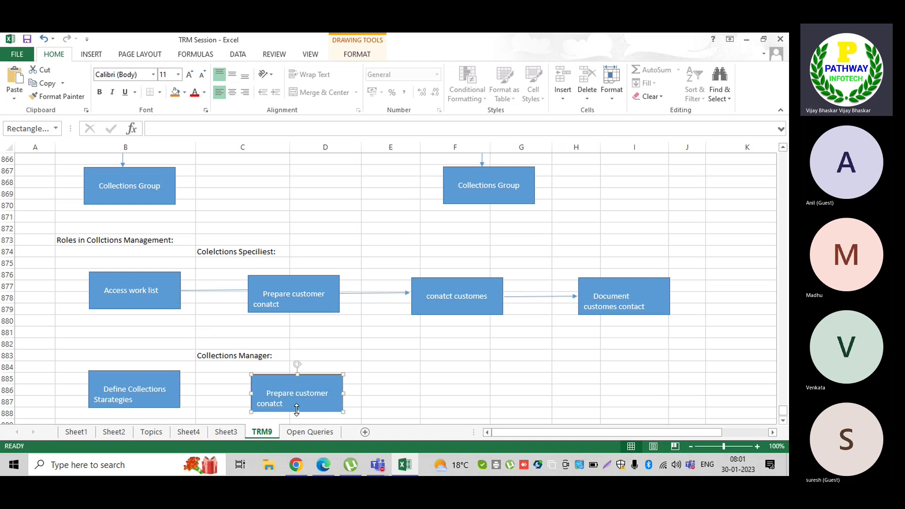
pyautogui.moveTo(314, 409); pyautogui.dragTo(317, 405)
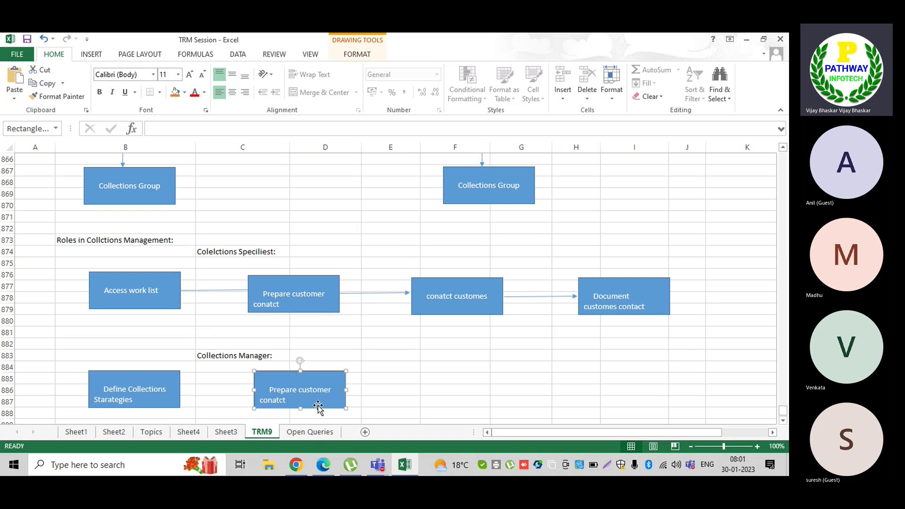
# - Replace the text of the copied box in columns C and D with "Crete /Update Collections Groups"
pyautogui.click(268, 389)
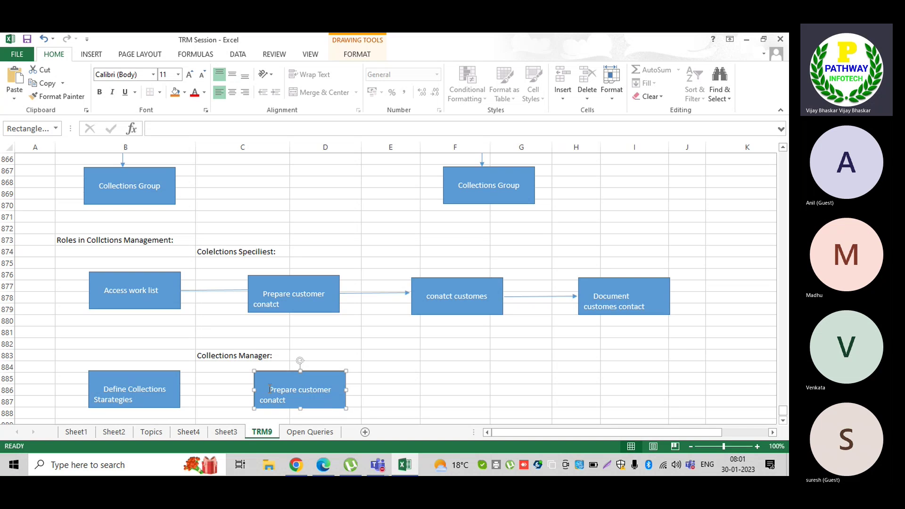
pyautogui.keyDown('shift'); pyautogui.click(331, 389); pyautogui.keyUp('shift')
pyautogui.press('Delete')
pyautogui.keyDown('shift'); pyautogui.click(331, 390); pyautogui.keyUp('shift')
pyautogui.press('Delete')
pyautogui.write('Cre')
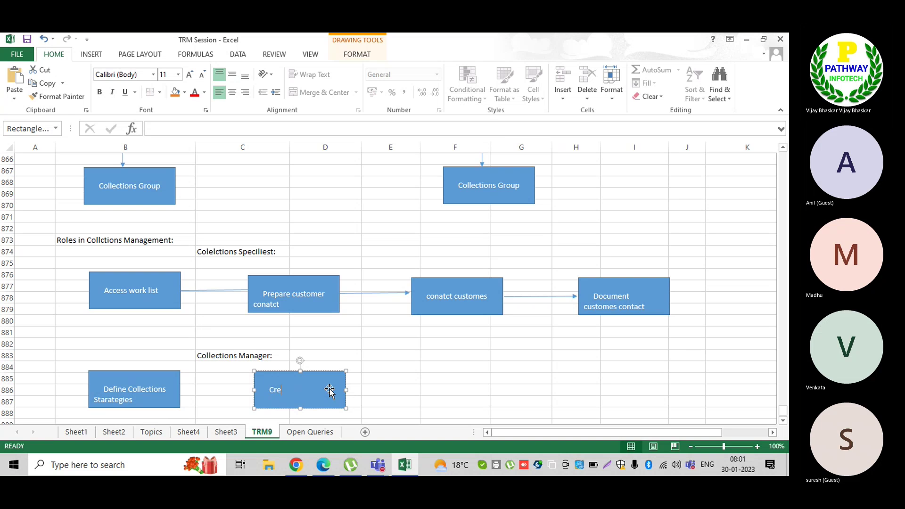
pyautogui.write('te')
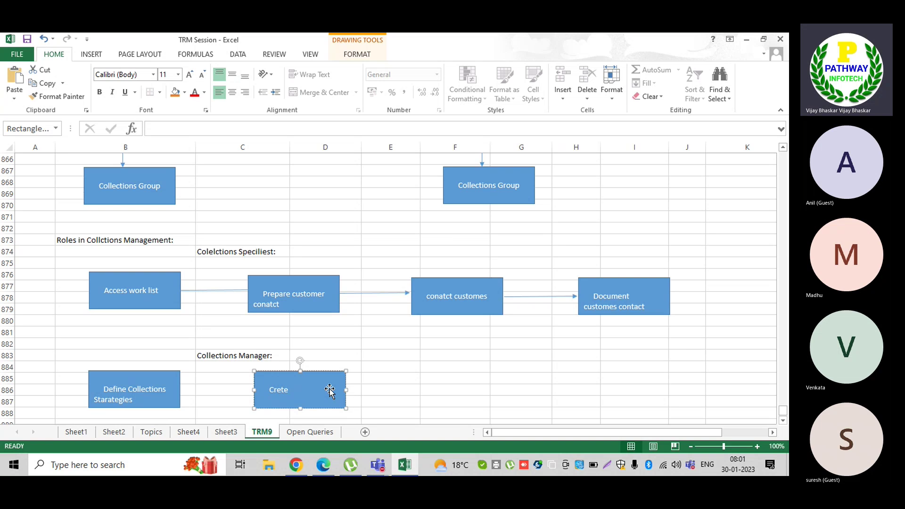
pyautogui.write(' /Update Group')
pyautogui.press('BackSpace')
pyautogui.write('Collections Groups')
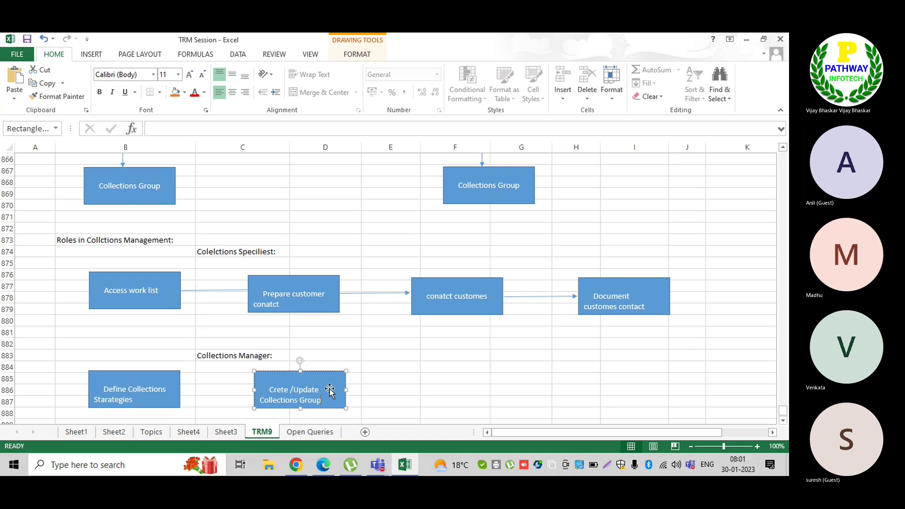
pyautogui.click(401, 390)
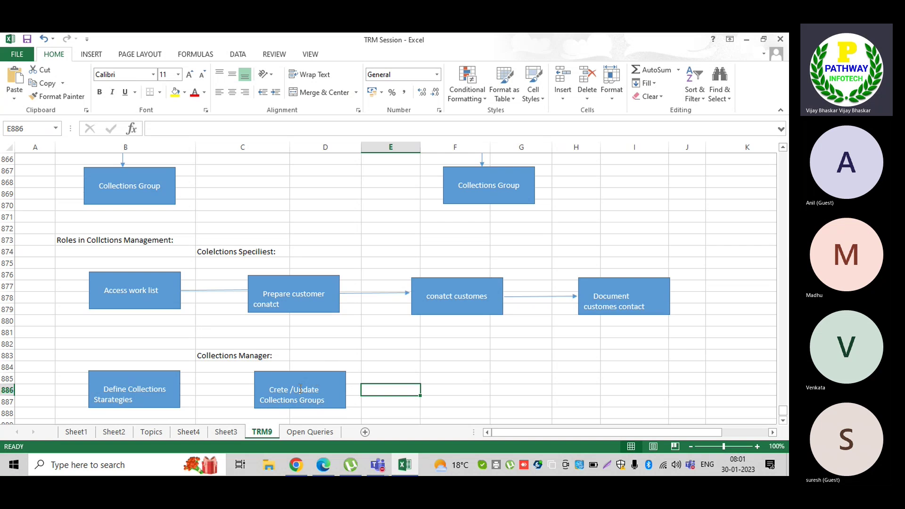
# - Place a copy of the Crete /Update Collections Groups box in columns F and G at rows 885–887
pyautogui.click(343, 403)
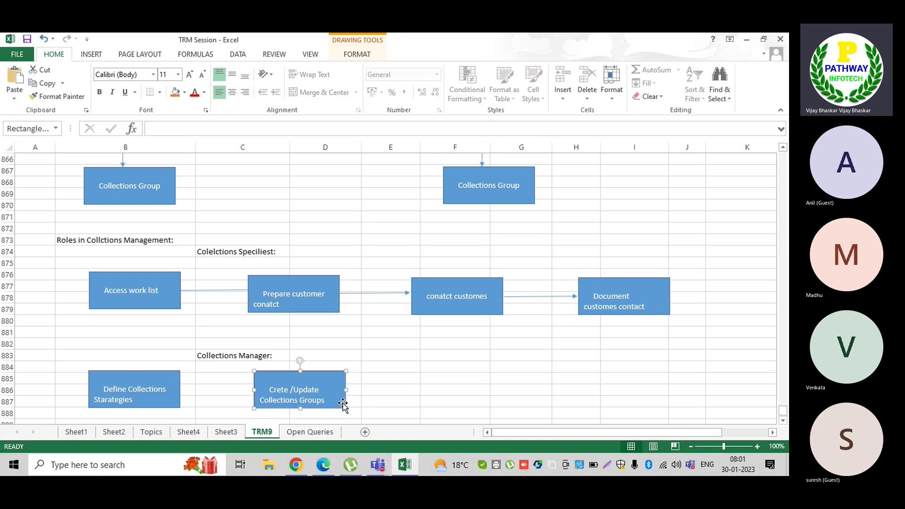
pyautogui.click(425, 386)
pyautogui.hotkey('ctrl', 'v')
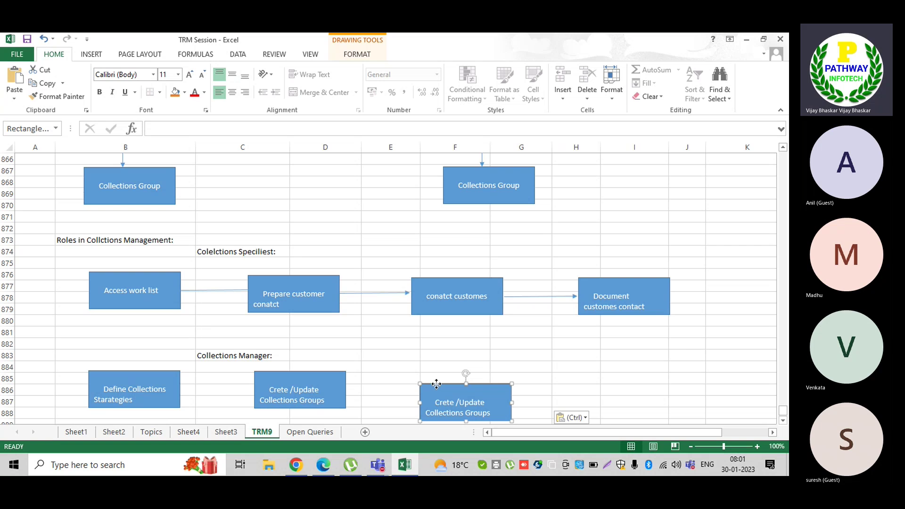
pyautogui.moveTo(435, 390); pyautogui.dragTo(437, 374)
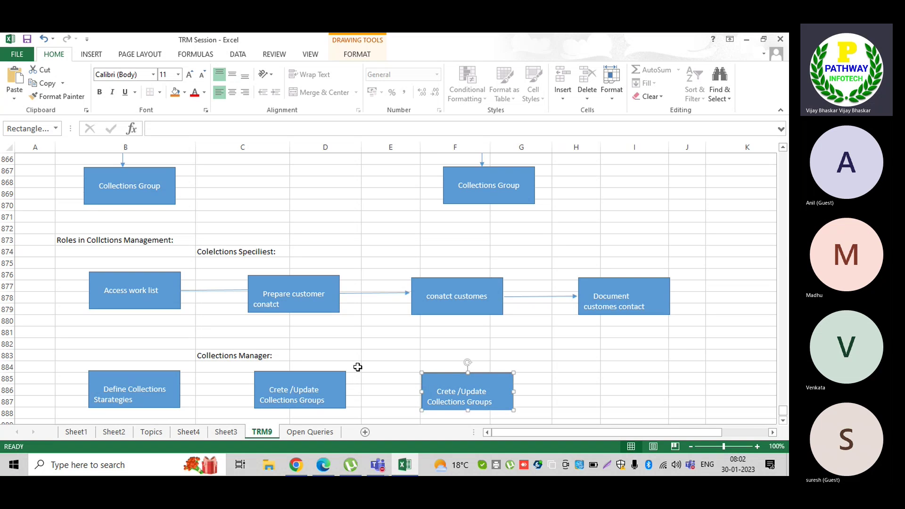
# - Replace the text of the copied box in columns F and G with "Adjust BP"
pyautogui.click(439, 389)
pyautogui.press('Delete')
pyautogui.press('Delete')
pyautogui.press('Delete')
pyautogui.press('Delete')
pyautogui.press('Delete')
pyautogui.press('Delete')
pyautogui.press('Delete')
pyautogui.press('Delete')
pyautogui.press('Delete')
pyautogui.press('Delete')
pyautogui.press('Delete')
pyautogui.press('Delete')
pyautogui.press('Delete')
pyautogui.press('Delete')
pyautogui.press('Delete')
pyautogui.press('Delete')
pyautogui.press('Delete')
pyautogui.press('Delete')
pyautogui.press('Delete')
pyautogui.press('Delete')
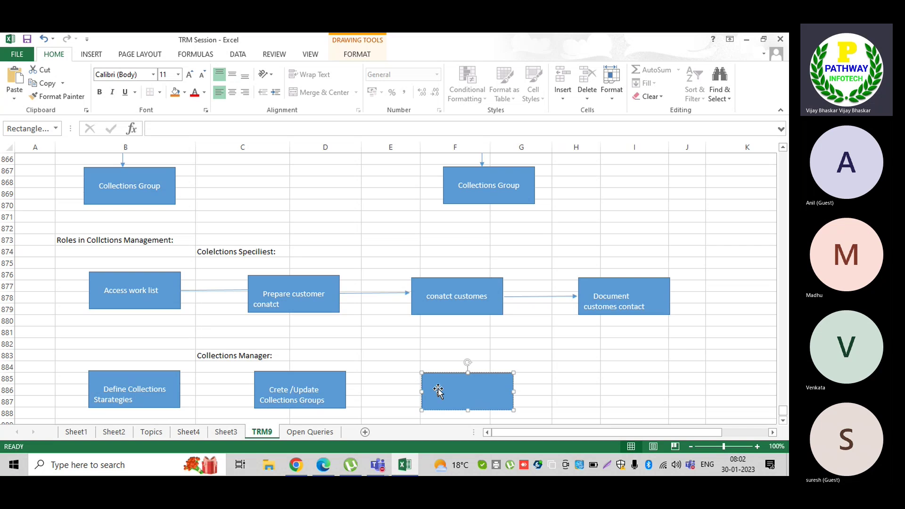
pyautogui.write('Adjust BP')
pyautogui.click(567, 389)
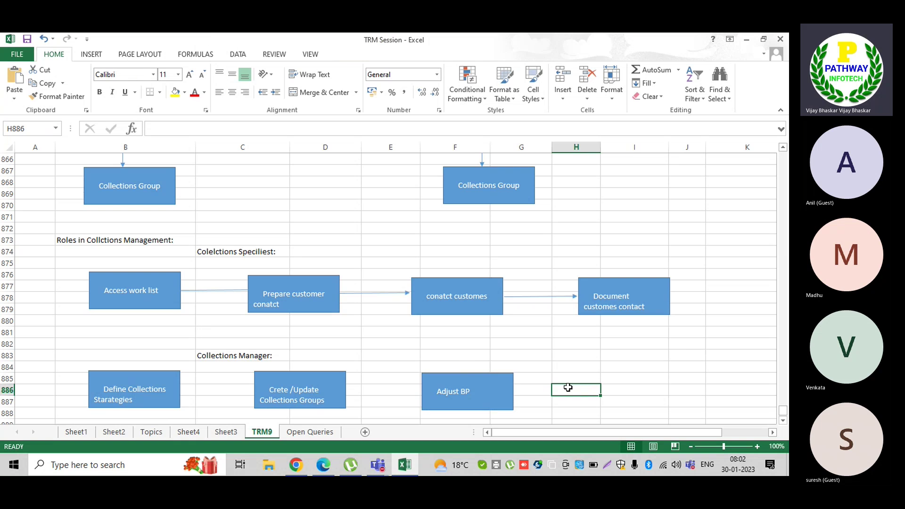
# - Place a copy of the Adjust BP box across columns H to J, level with the other Collections Manager boxes
pyautogui.click(483, 408)
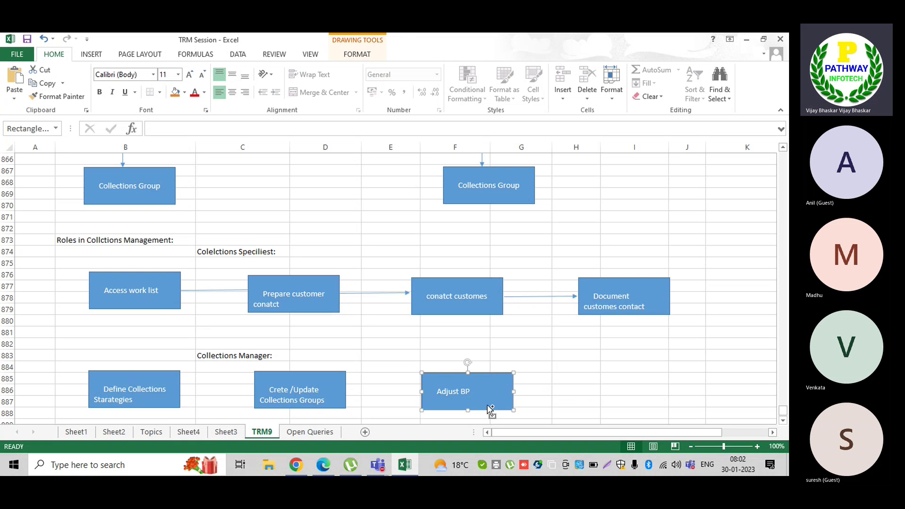
pyautogui.click(586, 390)
pyautogui.hotkey('ctrl', 'v')
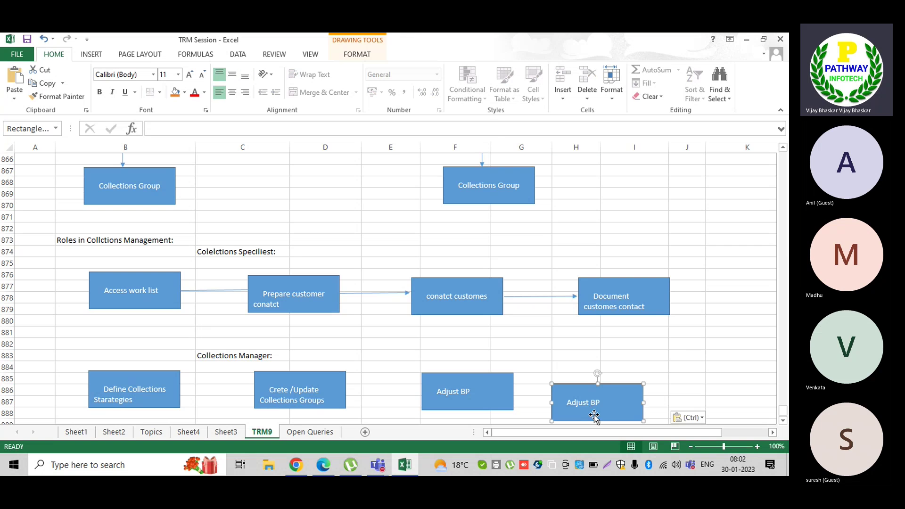
pyautogui.moveTo(594, 416); pyautogui.dragTo(634, 404)
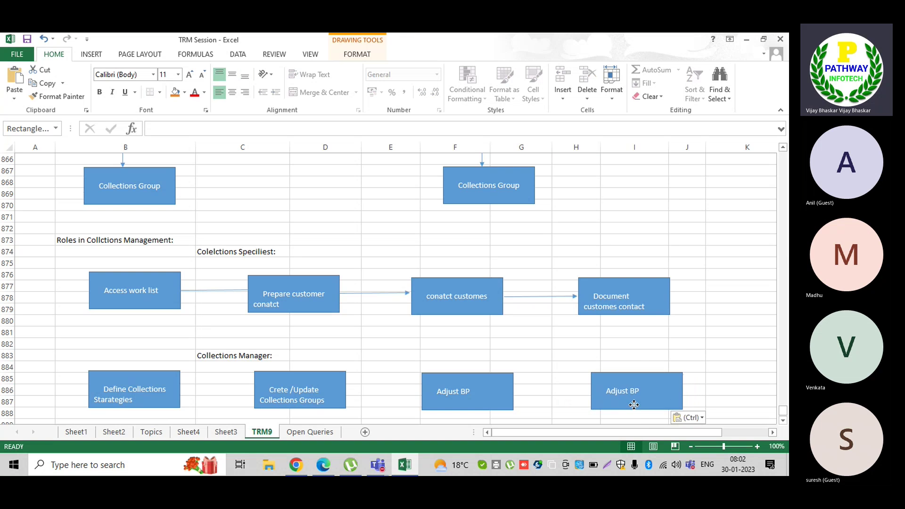
# - Replace the text of the last box in the Collections Manager row with "Monitor Collections Groups"
pyautogui.click(606, 391)
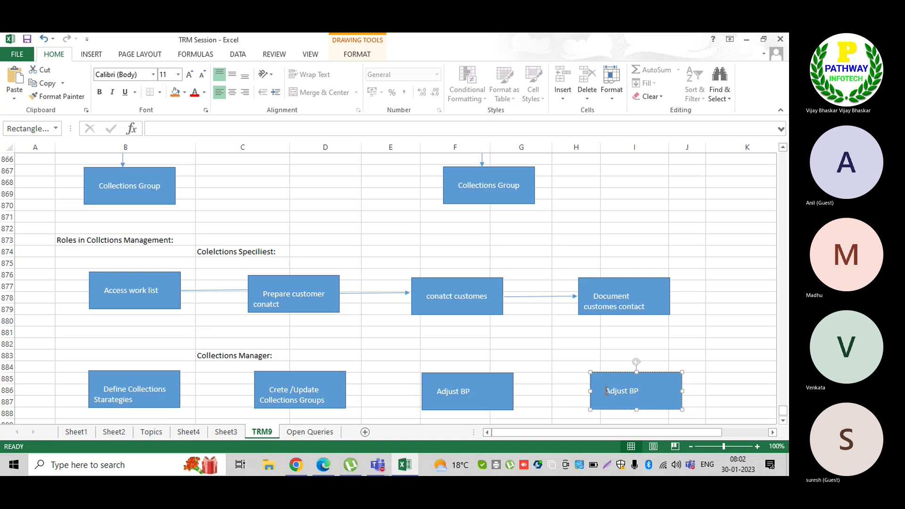
pyautogui.hotkey('ctrl', 'a')
pyautogui.press('Delete')
pyautogui.write('Monitor Collections Groups')
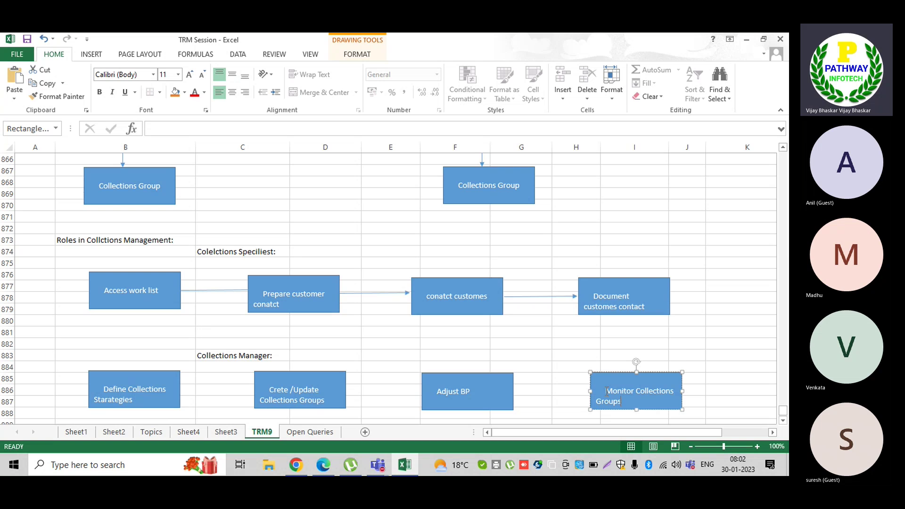
pyautogui.click(560, 389)
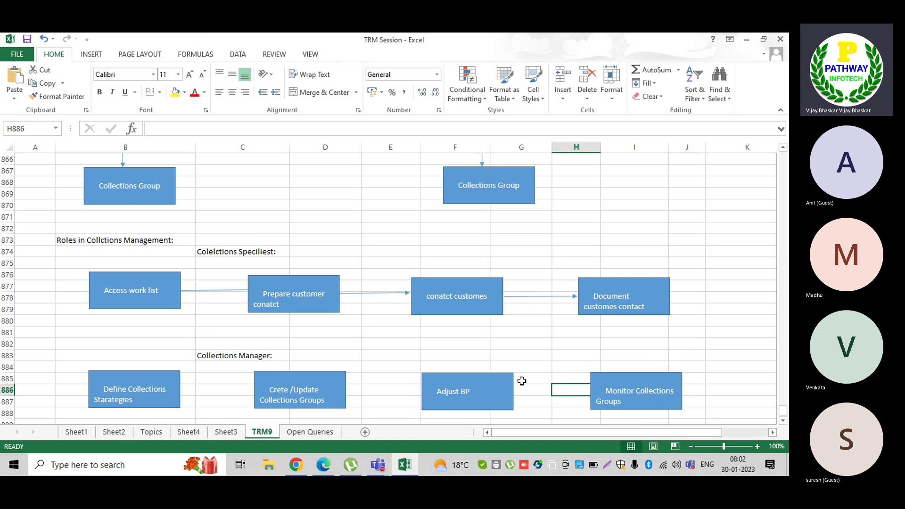
# - Copy the arrow after Access work list and place it between the Define Collections Starategies and Crete /Update Collections Groups boxes
pyautogui.click(204, 291)
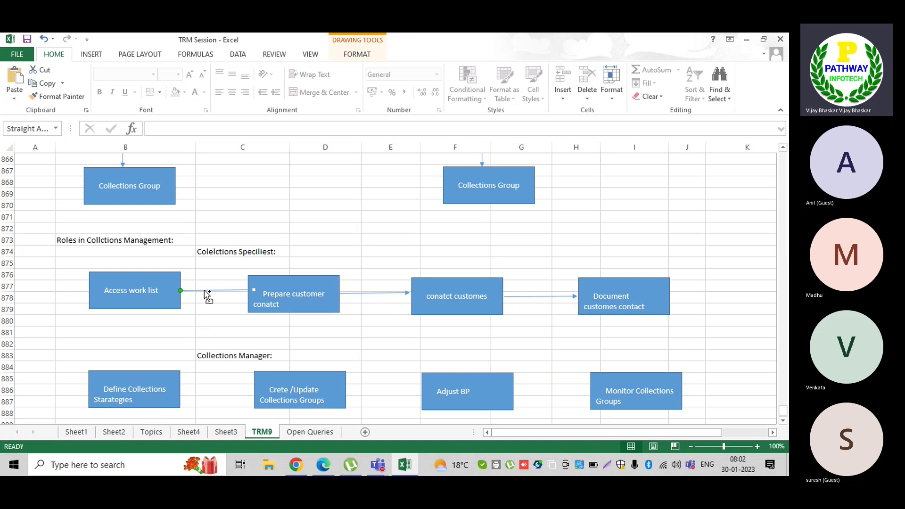
pyautogui.hotkey('ctrl', 'c')
pyautogui.click(204, 398)
pyautogui.click(200, 390)
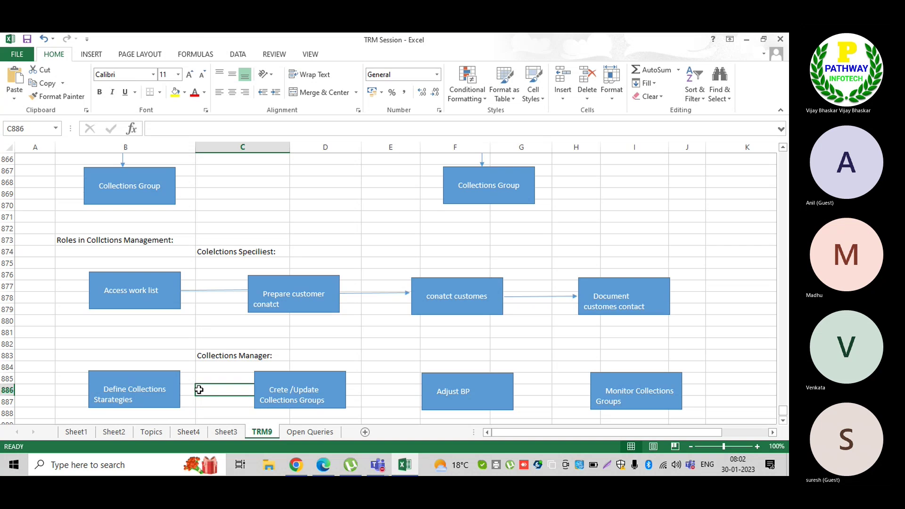
pyautogui.hotkey('ctrl', 'v')
pyautogui.moveTo(216, 383); pyautogui.dragTo(203, 390)
# - Place copies of the arrow on both sides of the Adjust BP box, linking it to its neighbouring boxes
pyautogui.click(375, 390)
pyautogui.hotkey('ctrl', 'v')
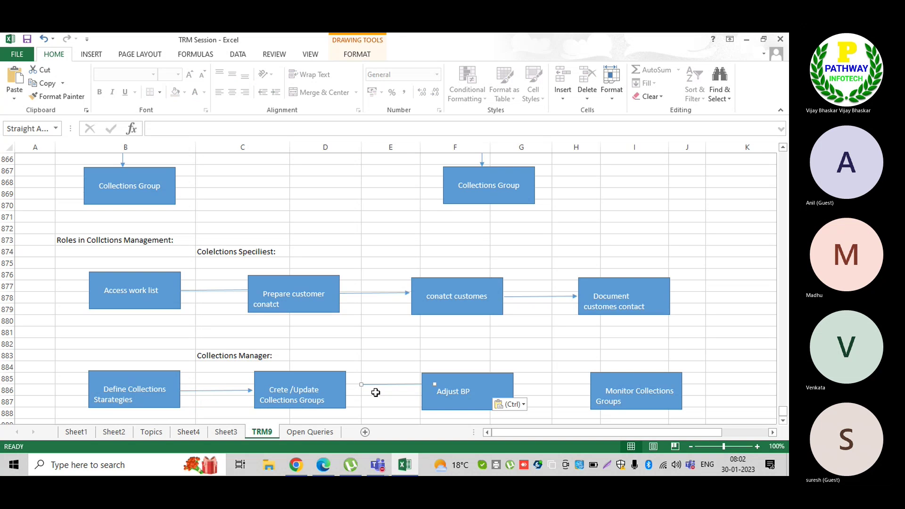
pyautogui.moveTo(391, 384); pyautogui.dragTo(376, 391)
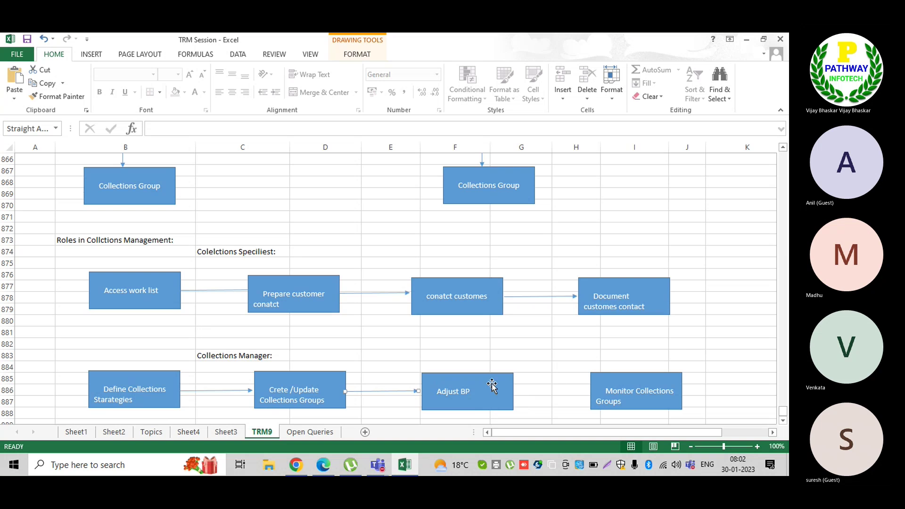
pyautogui.click(547, 388)
pyautogui.hotkey('ctrl', 'v')
pyautogui.moveTo(539, 386); pyautogui.dragTo(558, 390)
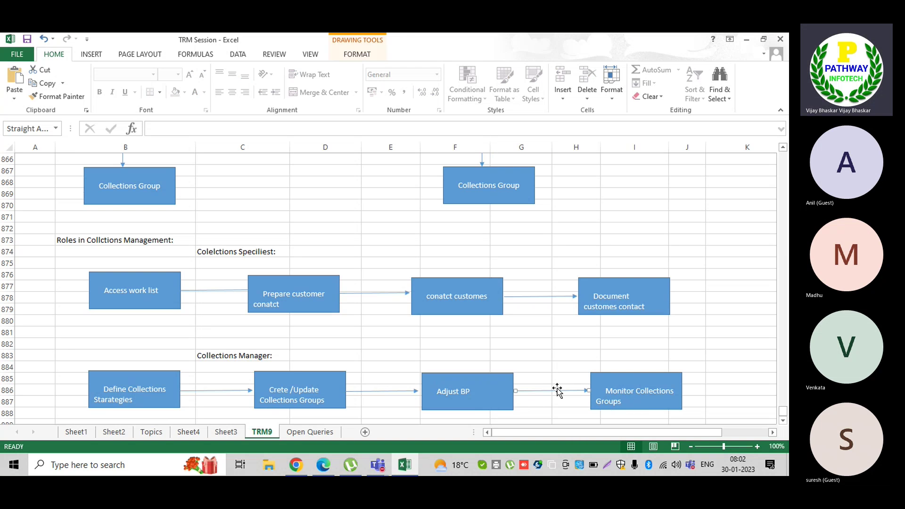
# - Make the Colelctions Speciliest heading in C874 and the Collections Manager heading in C883 bold
pyautogui.click(56, 360)
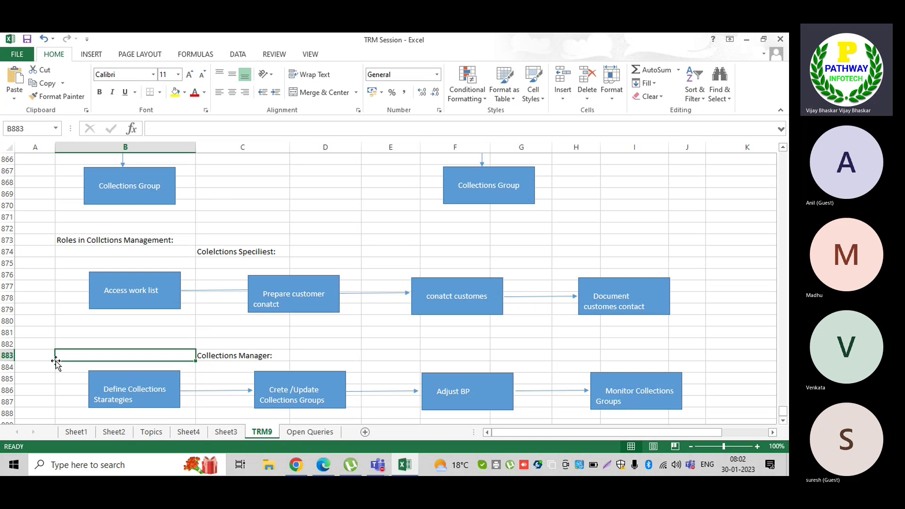
pyautogui.click(212, 251)
pyautogui.hotkey('ctrl', 'b')
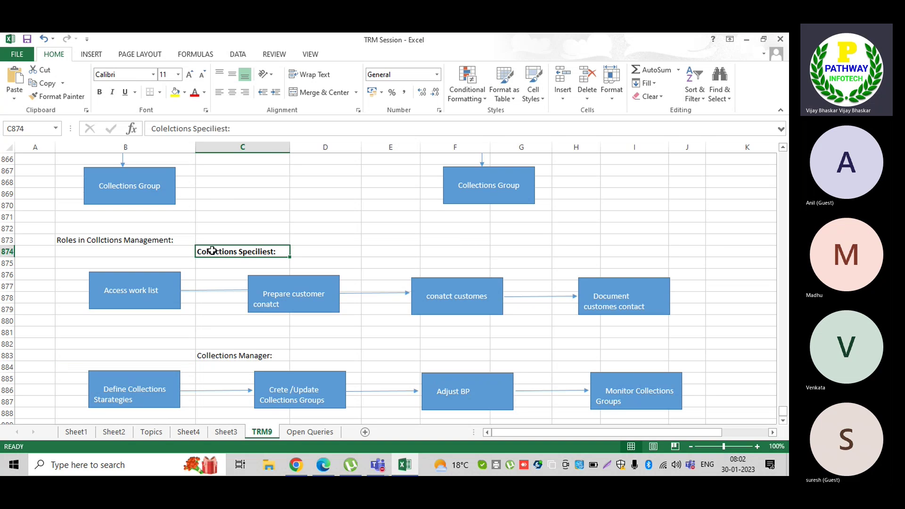
pyautogui.click(225, 358)
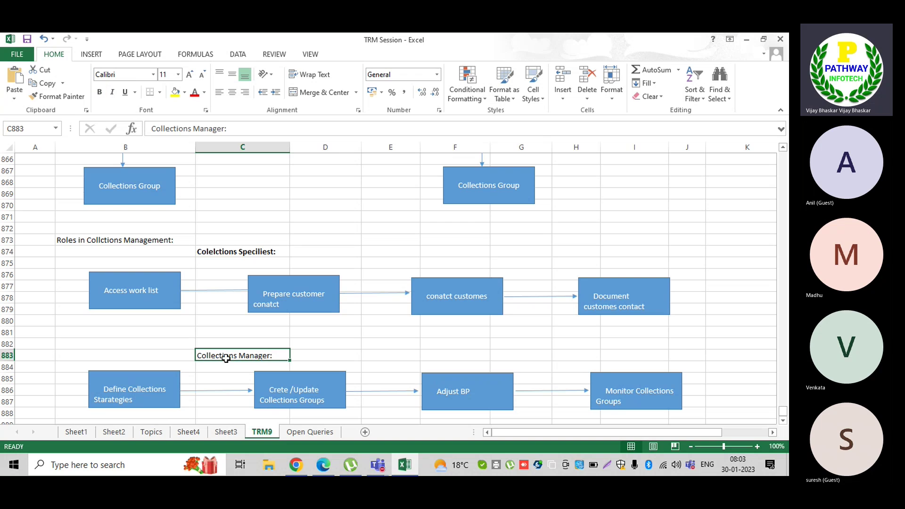
pyautogui.hotkey('ctrl', 'b')
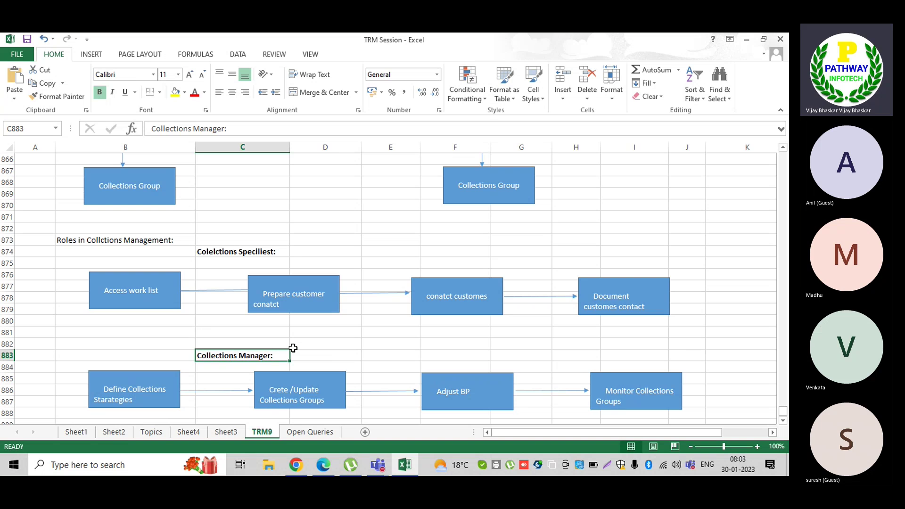
pyautogui.scroll(-2, 293, 347)
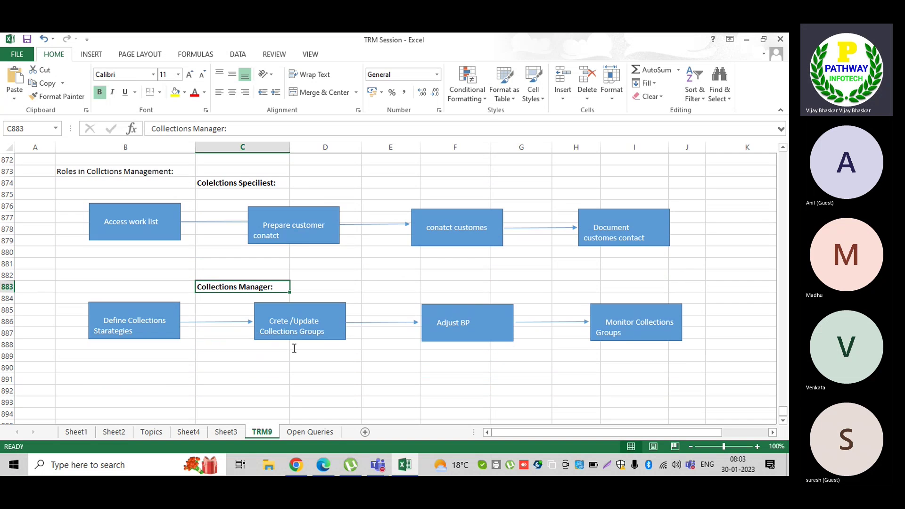
# - Make the Roles in Collctions Management heading in B873 bold
pyautogui.click(115, 364)
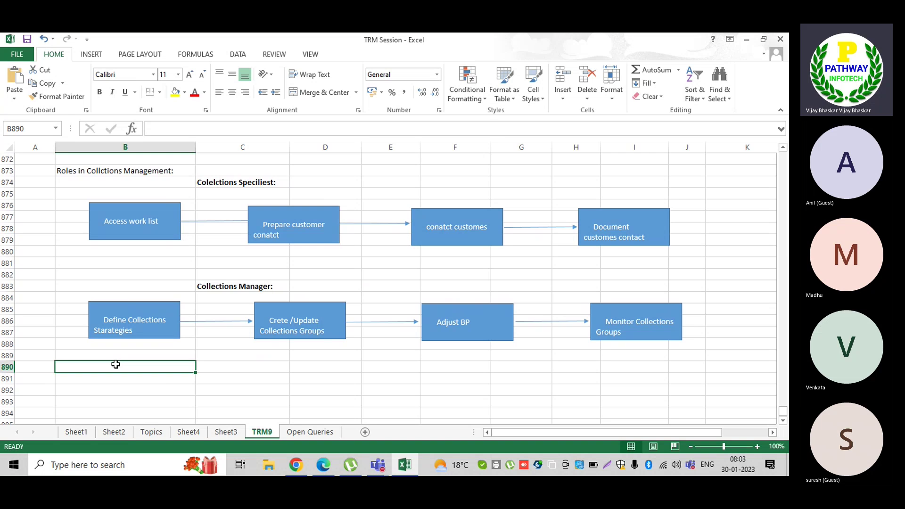
pyautogui.scroll(8, 115, 364)
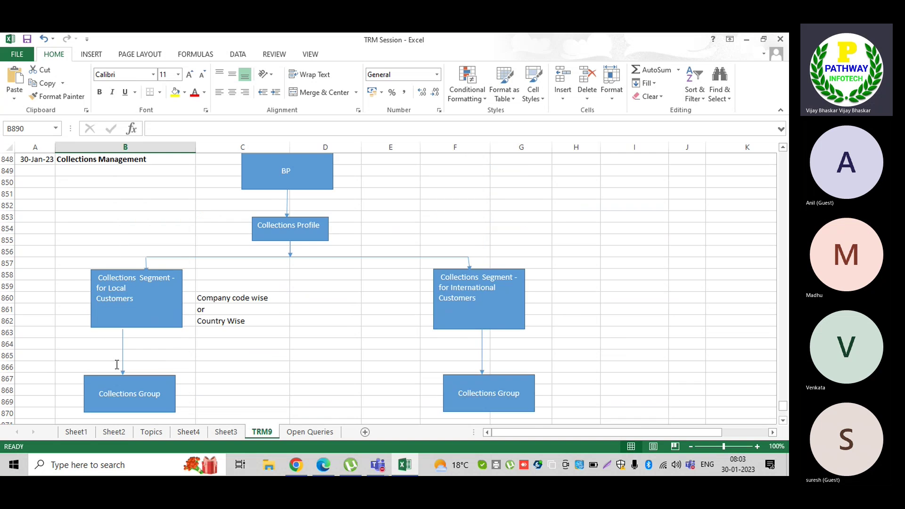
pyautogui.scroll(1, 117, 364)
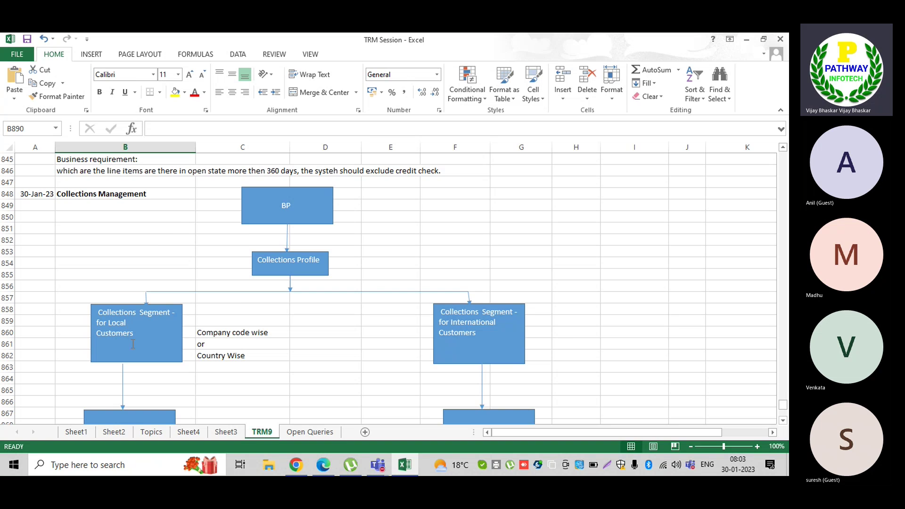
pyautogui.scroll(-2, 133, 344)
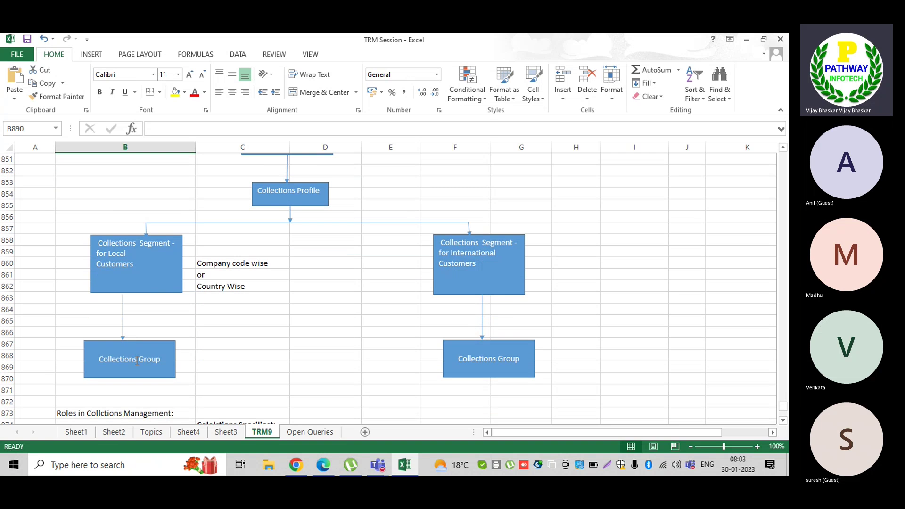
pyautogui.scroll(-2, 136, 367)
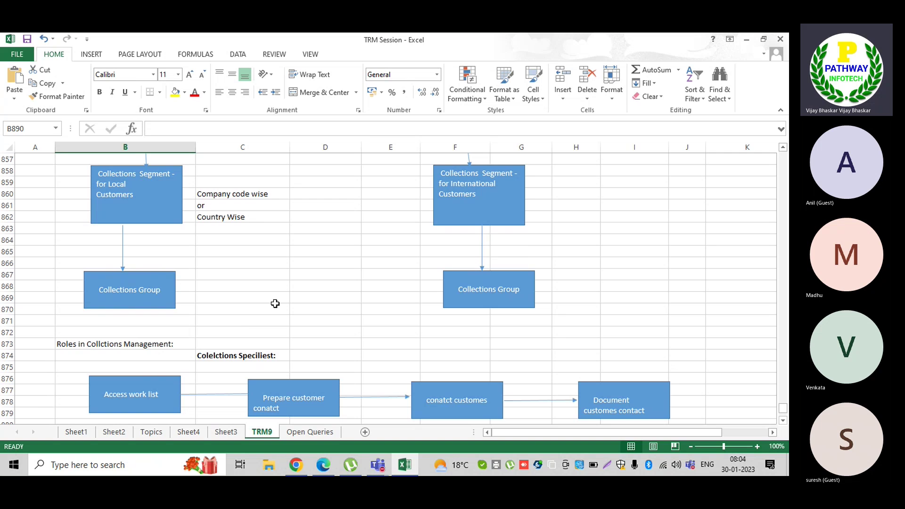
pyautogui.scroll(-6, 275, 303)
pyautogui.scroll(3, 276, 306)
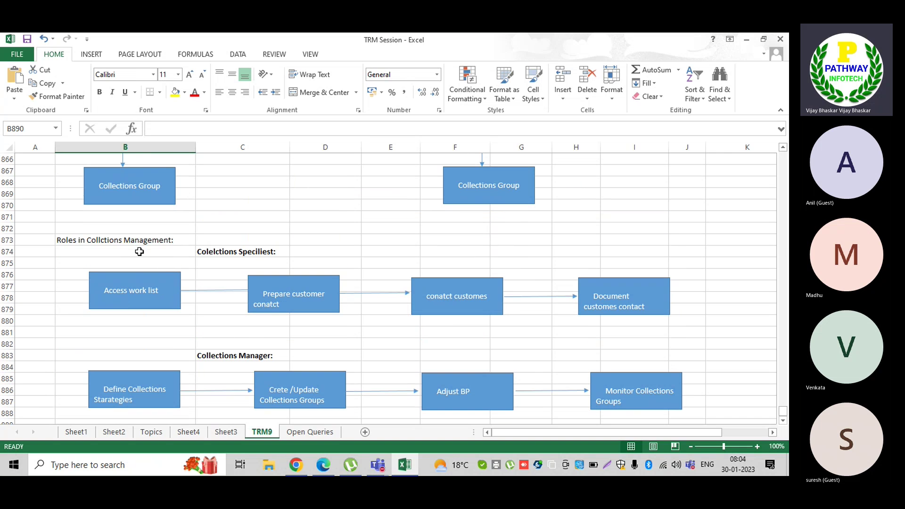
pyautogui.click(118, 242)
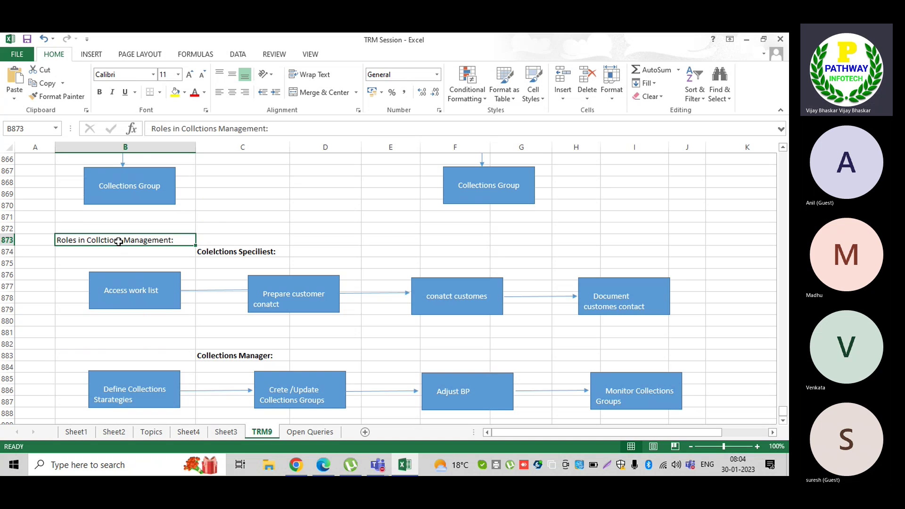
pyautogui.hotkey('ctrl', 'b')
pyautogui.click(244, 218)
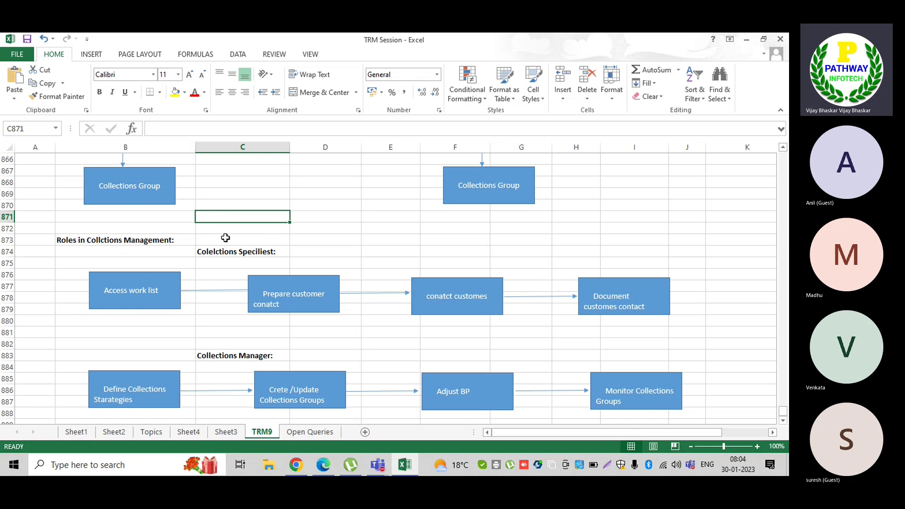
# - Review the Colelctions Speciliest and Collections Manager headings and flows together with the Collections Profile hierarchy above them
pyautogui.scroll(-2, 244, 271)
pyautogui.scroll(1, 244, 270)
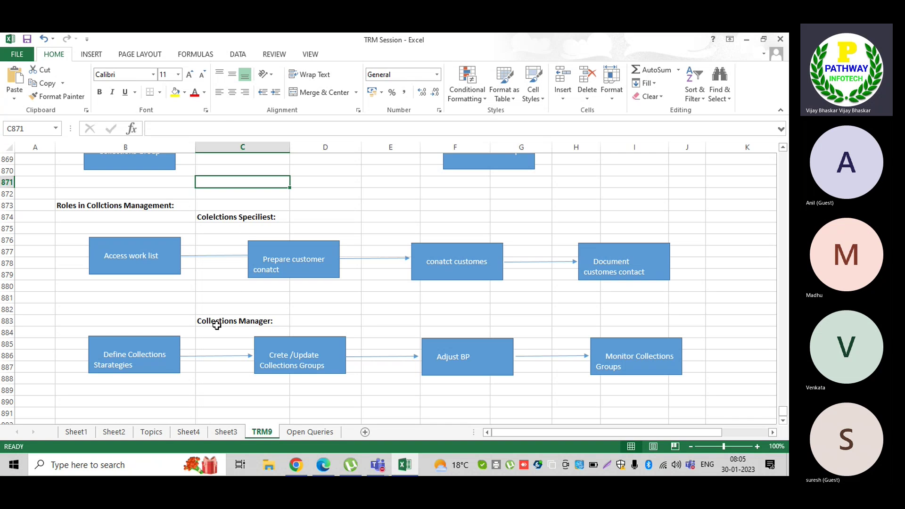
pyautogui.click(217, 325)
pyautogui.click(210, 215)
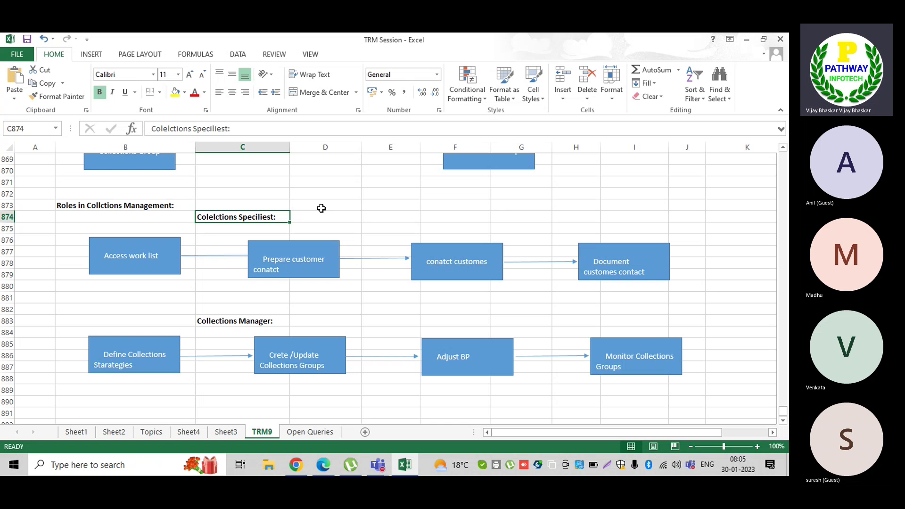
pyautogui.click(320, 216)
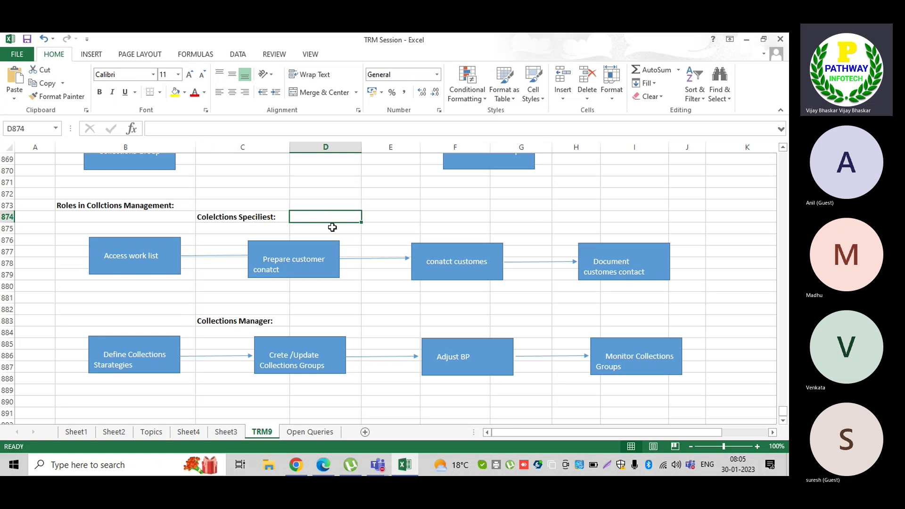
pyautogui.scroll(7, 332, 228)
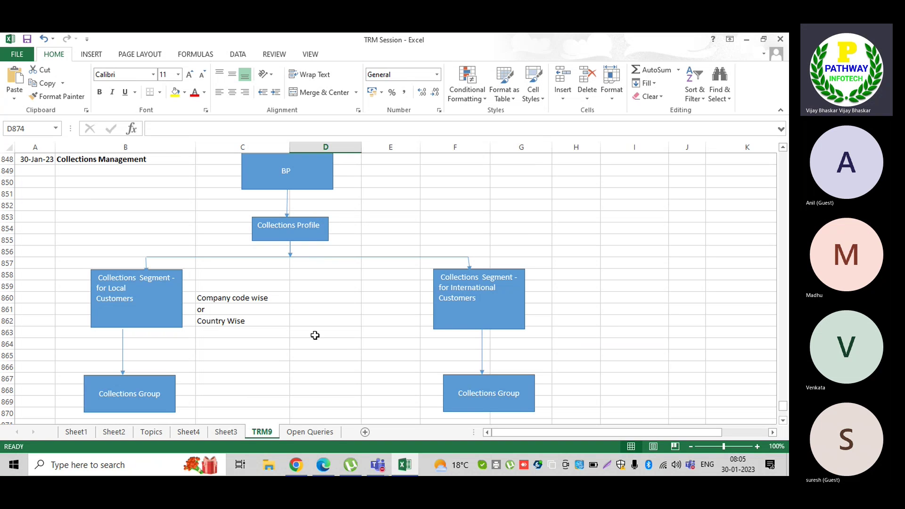
pyautogui.scroll(-2, 314, 335)
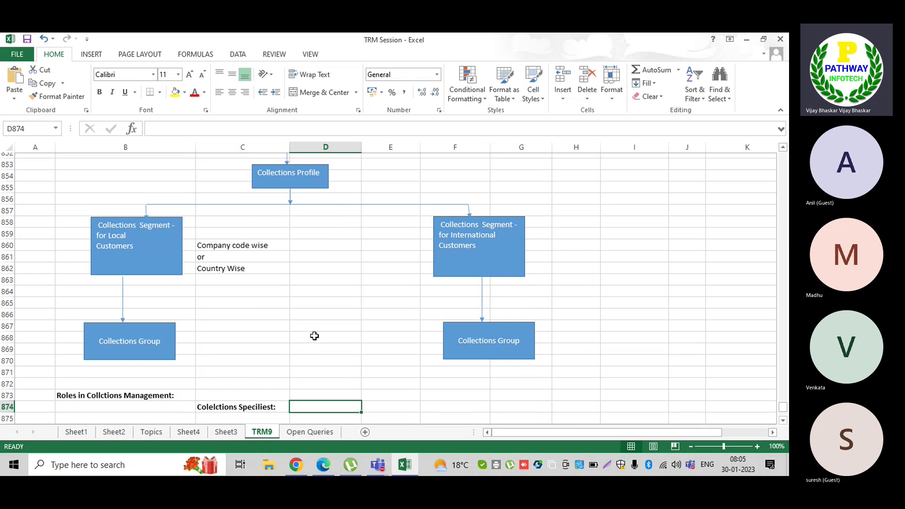
pyautogui.scroll(-2, 314, 335)
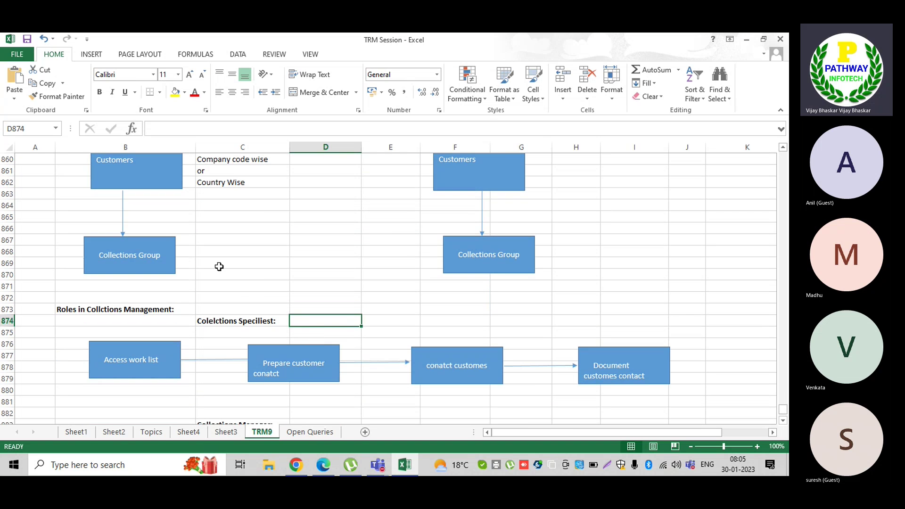
pyautogui.scroll(-2, 281, 312)
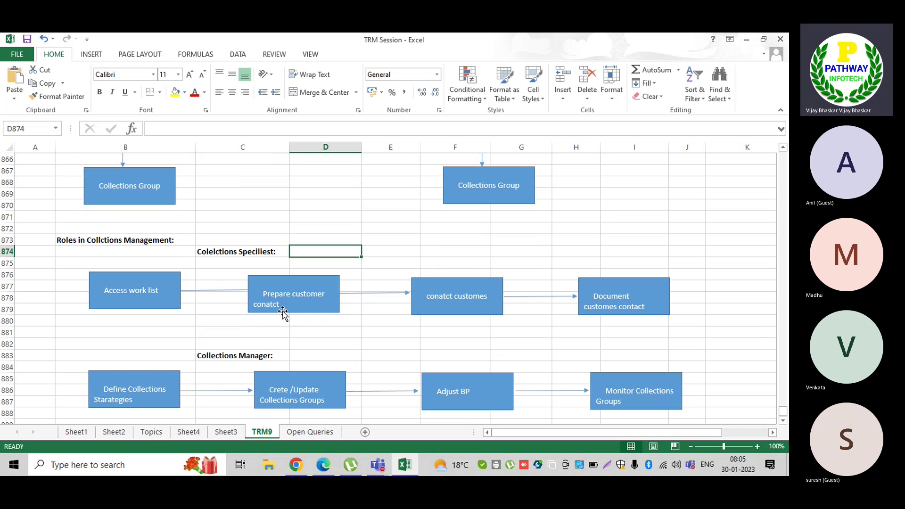
pyautogui.click(219, 359)
pyautogui.click(225, 251)
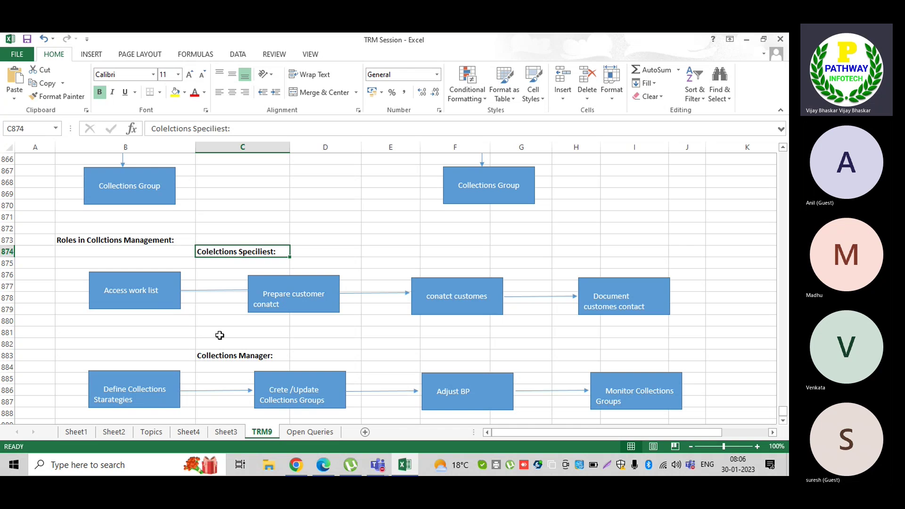
pyautogui.click(139, 325)
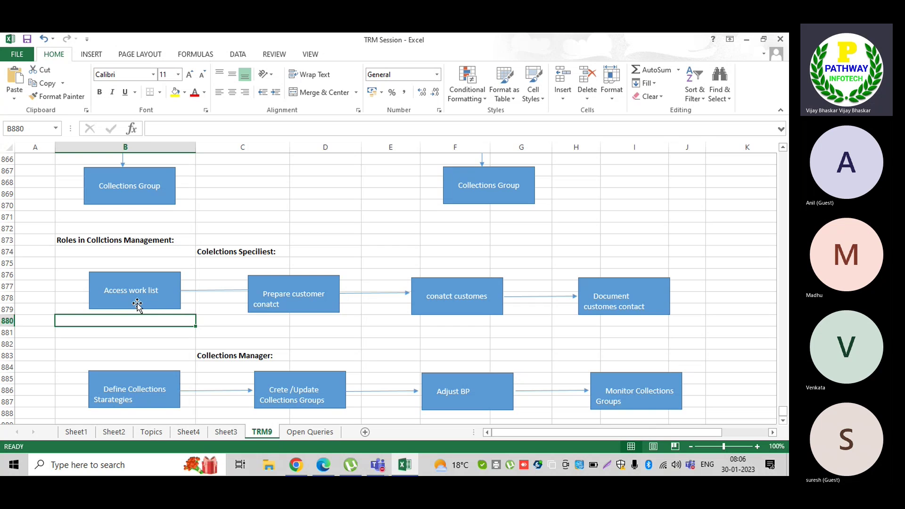
pyautogui.click(120, 335)
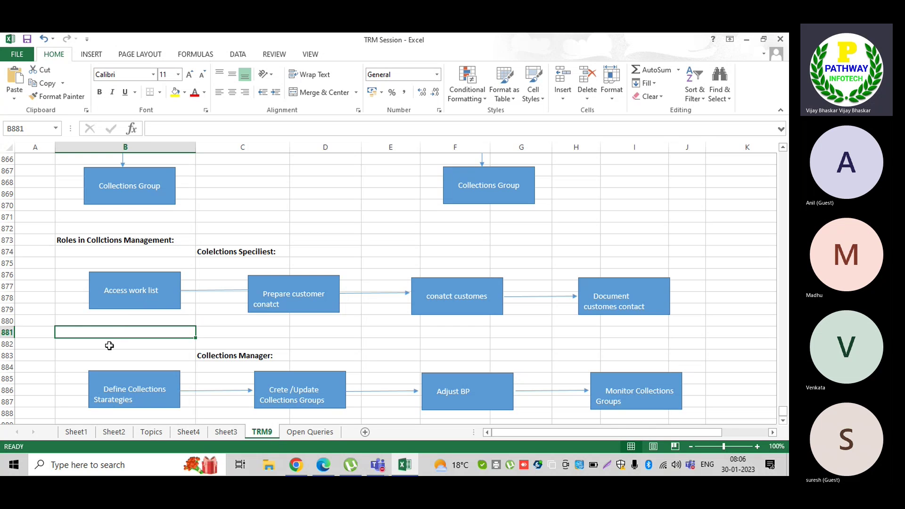
pyautogui.click(109, 346)
pyautogui.click(106, 333)
pyautogui.click(102, 321)
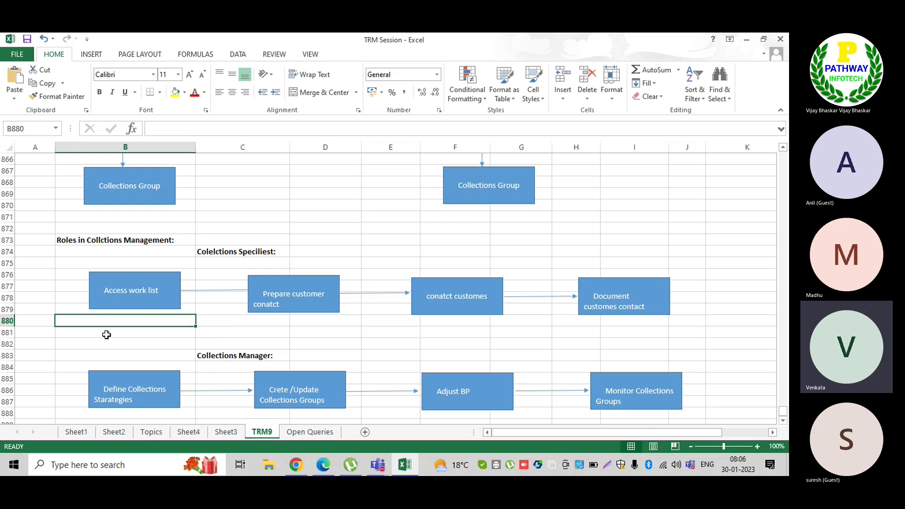
pyautogui.click(106, 335)
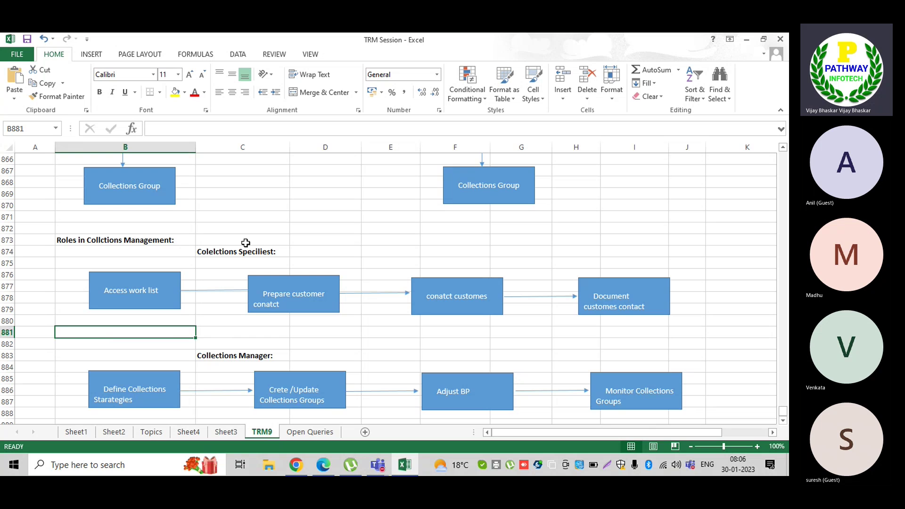
# - Examine the diagram from the BP box through segments and groups, then the specialist's flow starting at Access work list
pyautogui.scroll(1, 276, 245)
pyautogui.scroll(6, 276, 245)
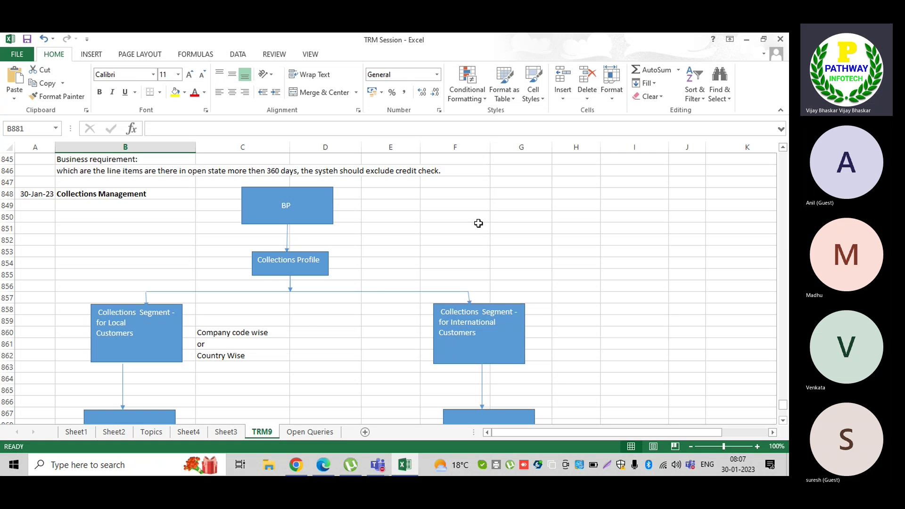
pyautogui.scroll(-5, 271, 369)
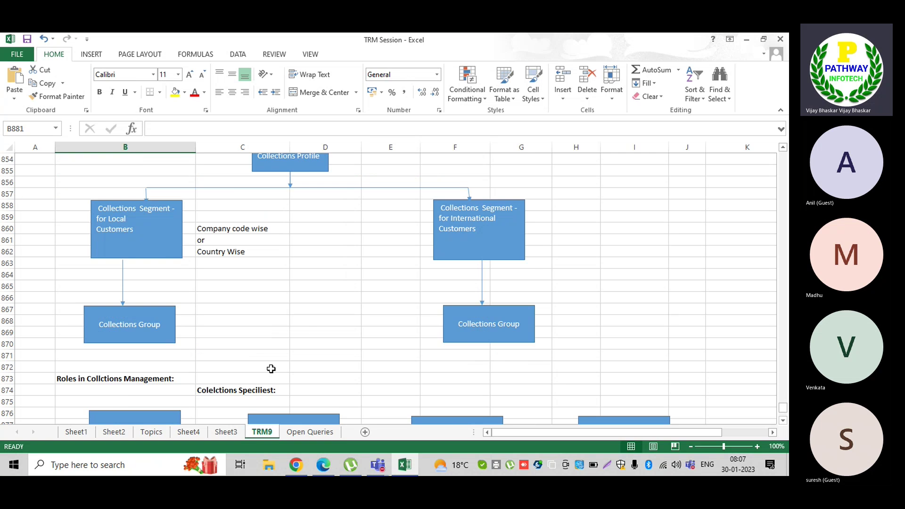
pyautogui.scroll(-2, 272, 369)
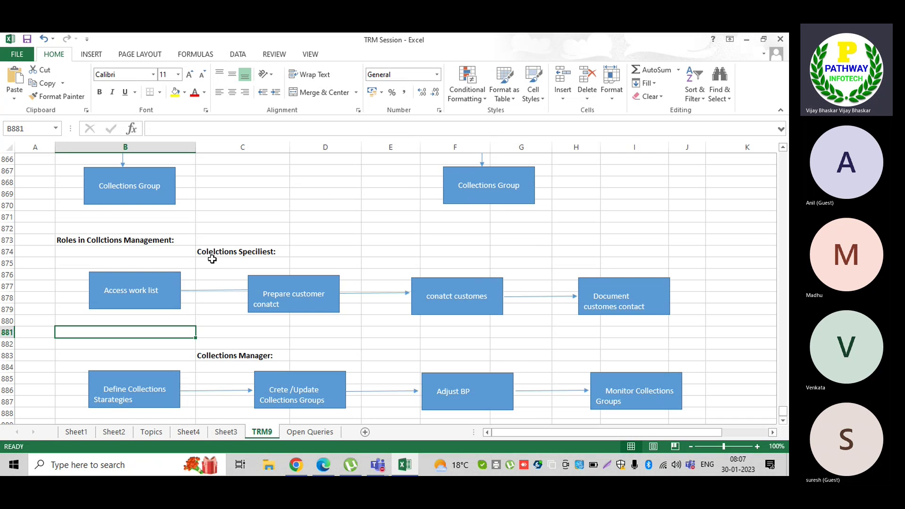
pyautogui.click(155, 301)
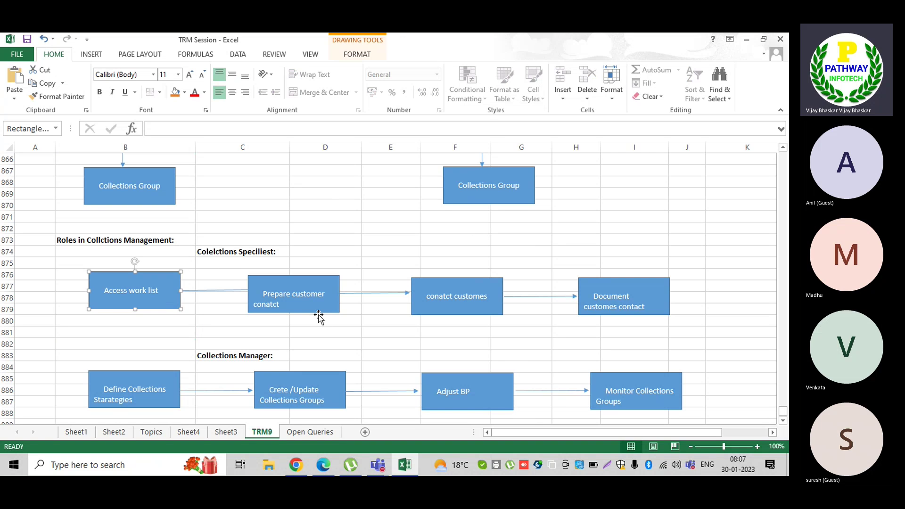
pyautogui.click(71, 262)
pyautogui.scroll(-2, 102, 261)
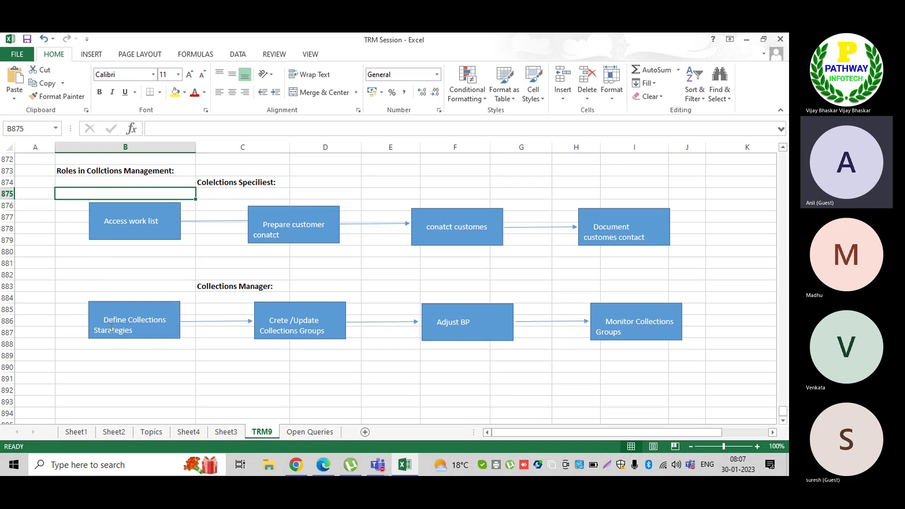
pyautogui.scroll(3, 115, 364)
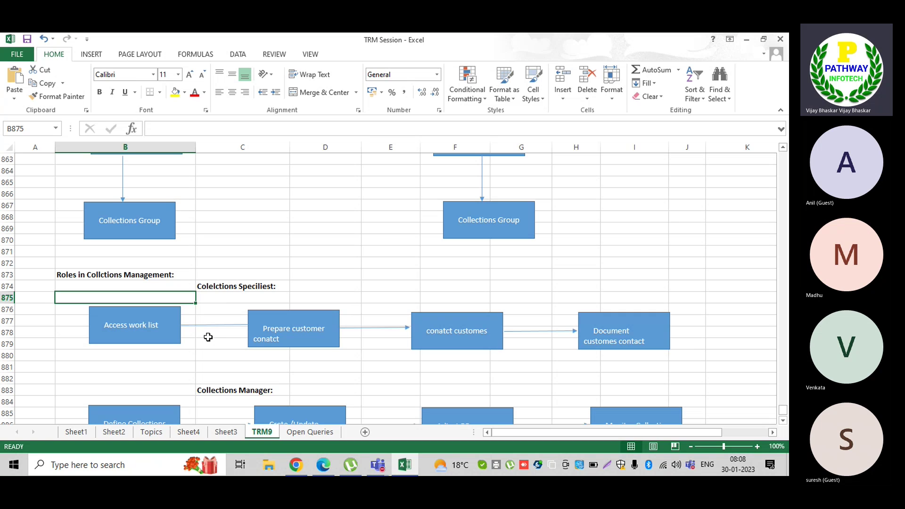
pyautogui.scroll(-1, 204, 278)
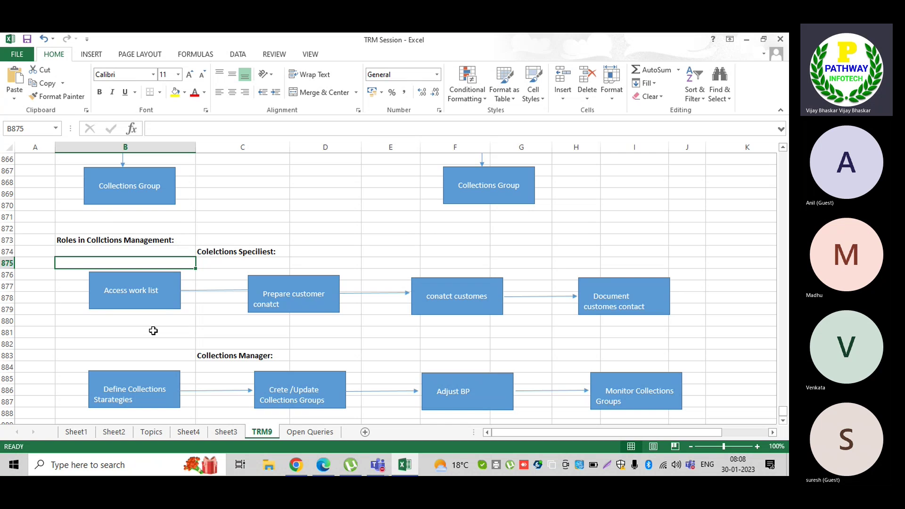
pyautogui.click(134, 303)
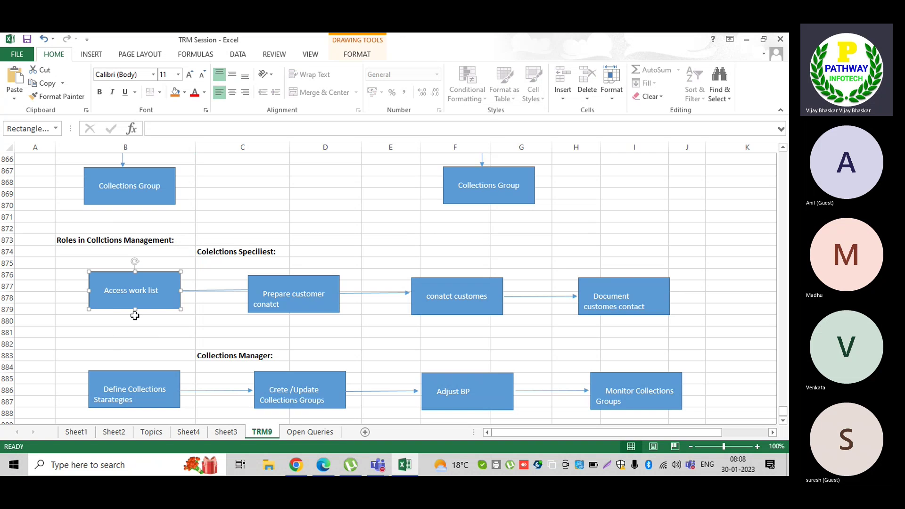
pyautogui.click(114, 334)
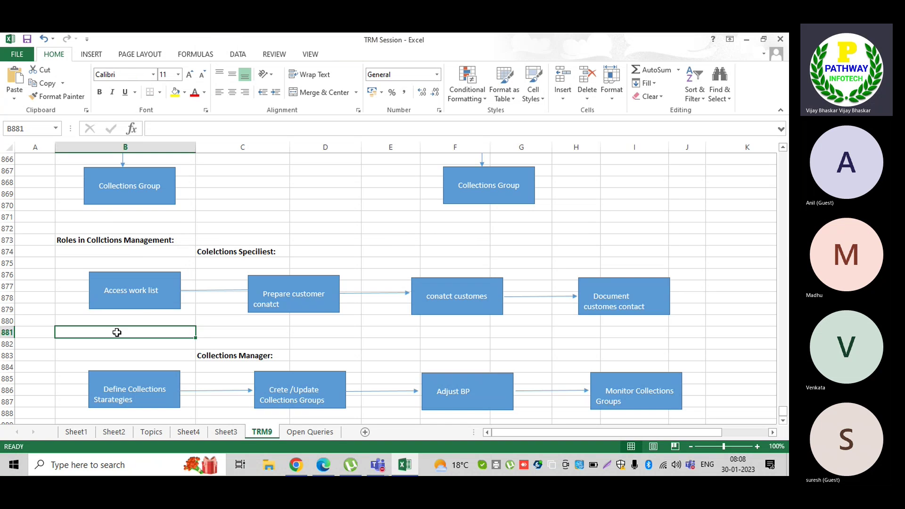
# - Adjust the arrow between Access work list and Prepare customer conatct so its head ends at the second box's edge
pyautogui.click(224, 291)
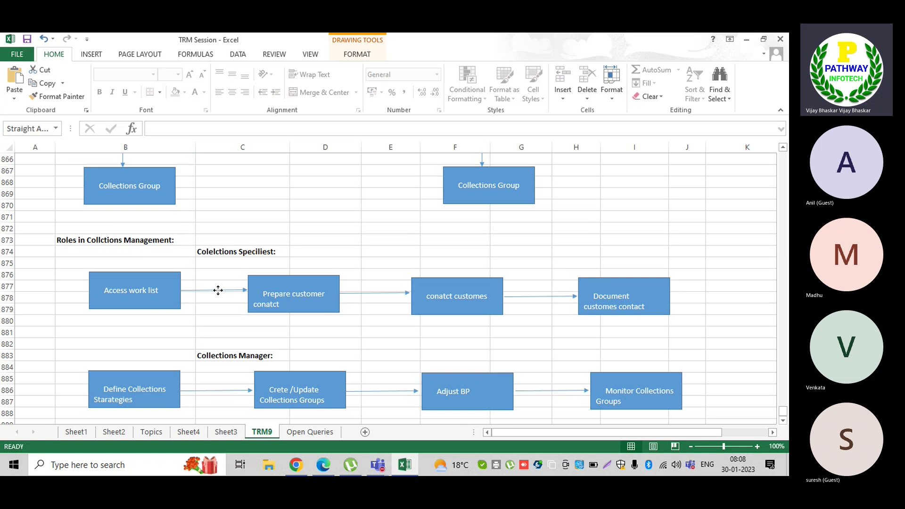
pyautogui.click(112, 324)
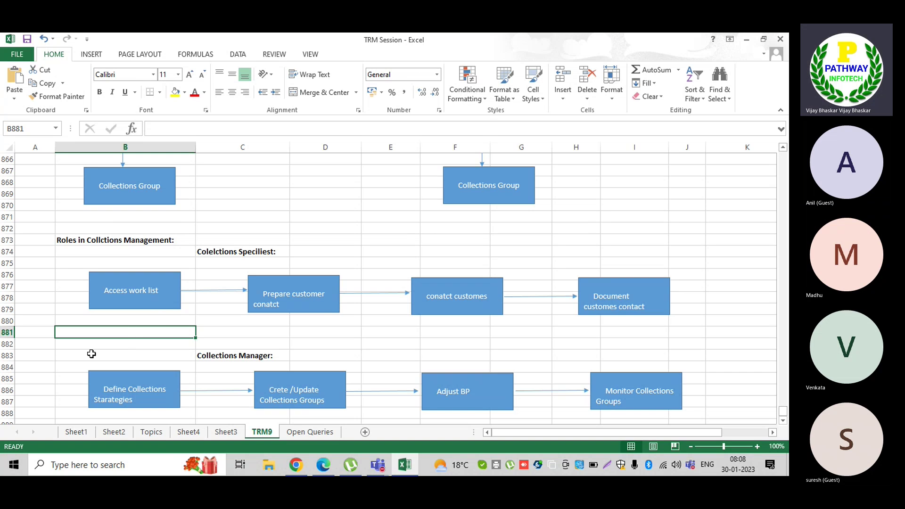
pyautogui.click(79, 343)
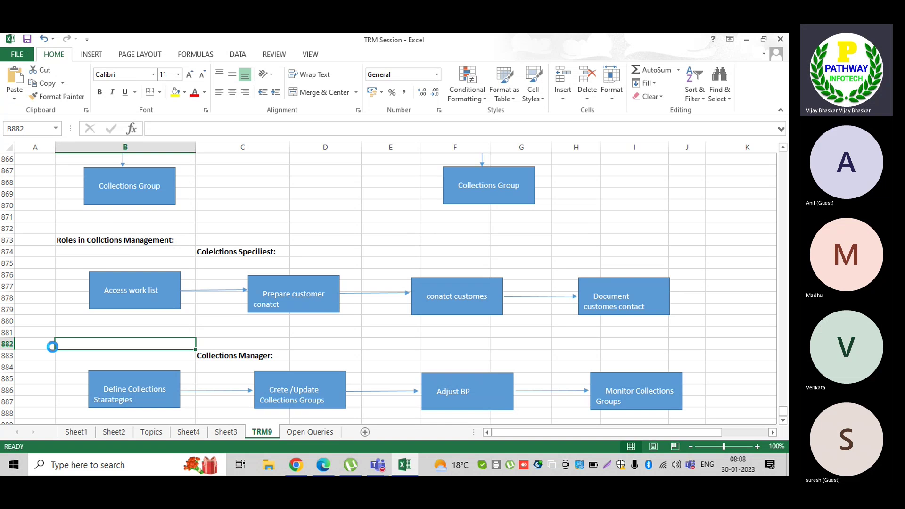
# - Open Remote Desktop Connection
pyautogui.scroll(-3, 58, 345)
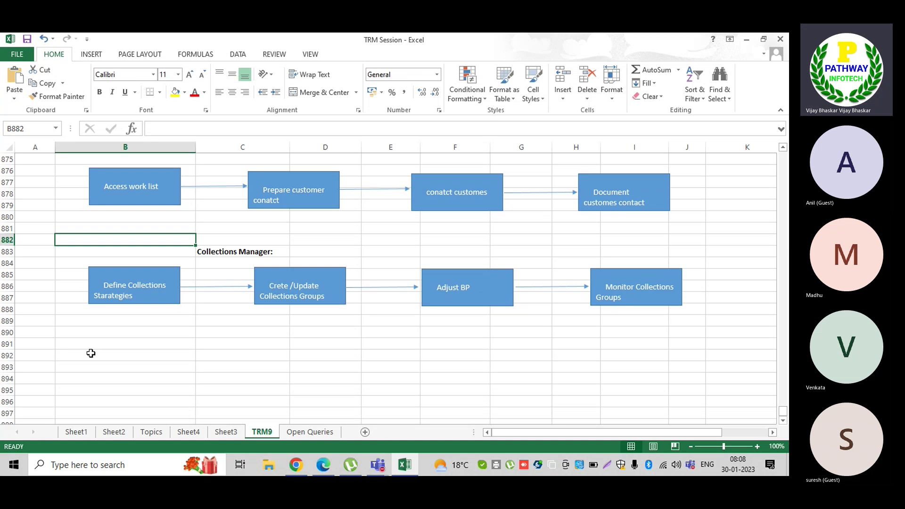
pyautogui.click(119, 465)
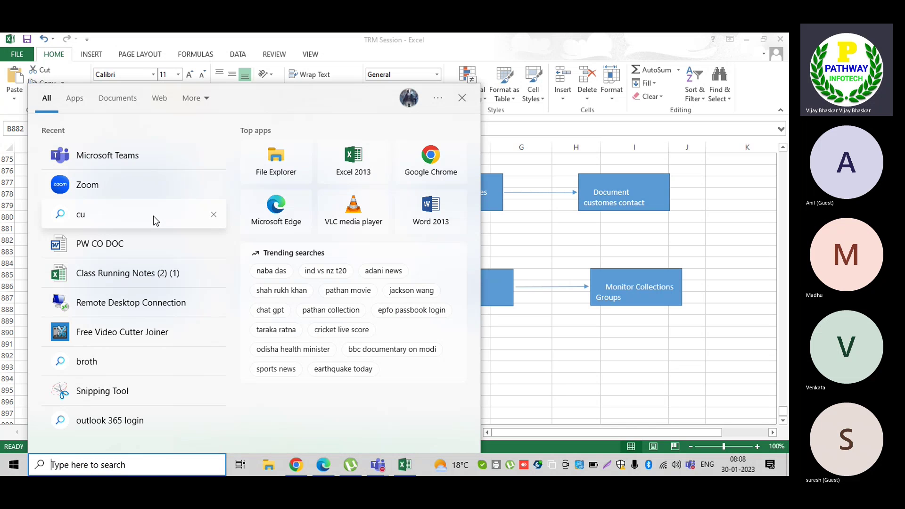
pyautogui.click(106, 306)
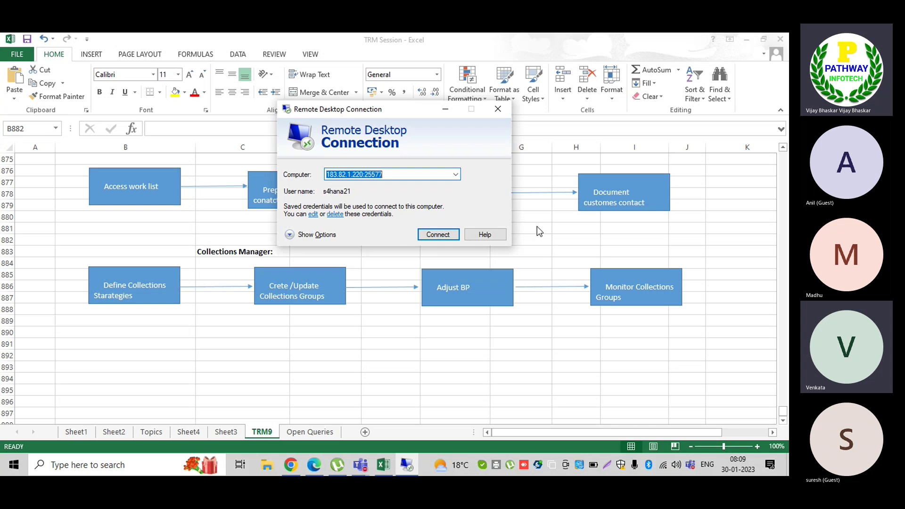
# - Connect to the remote computer with the saved credentials and proceed despite the certificate warning
pyautogui.click(431, 234)
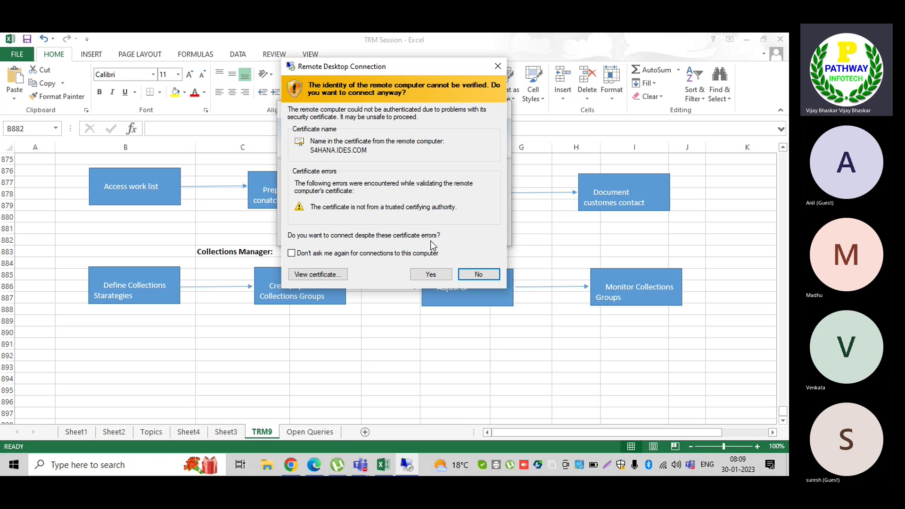
pyautogui.click(430, 275)
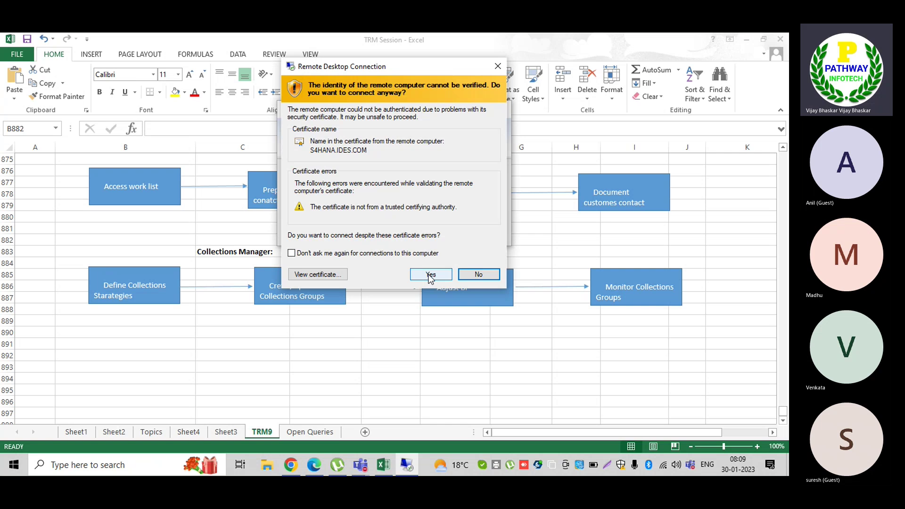
pyautogui.click(429, 275)
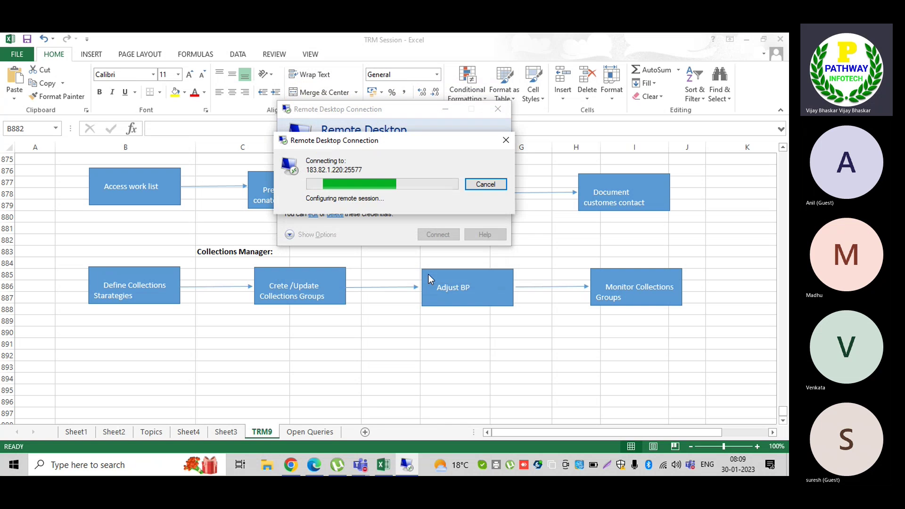
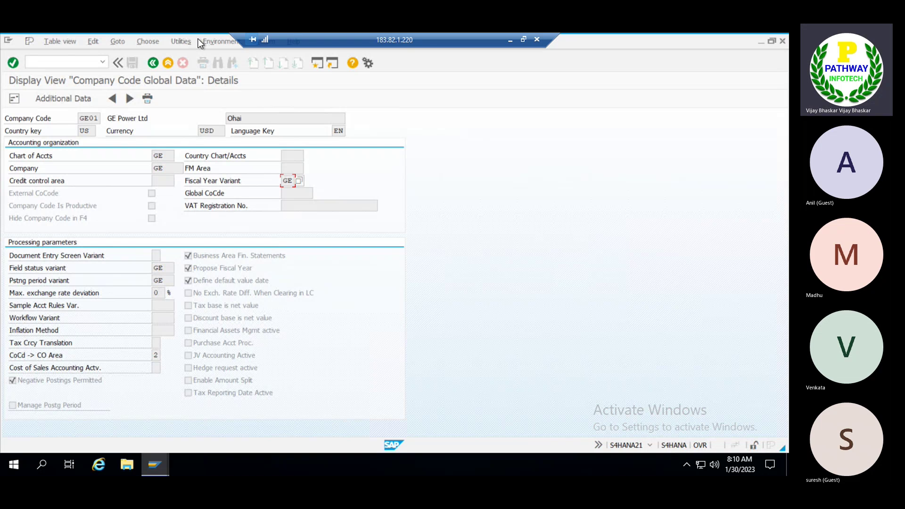
# - Leave the company code details and open the SAP Customizing Implementation Guide structure
pyautogui.click(61, 59)
pyautogui.write('/nob52')
pyautogui.press('Return')
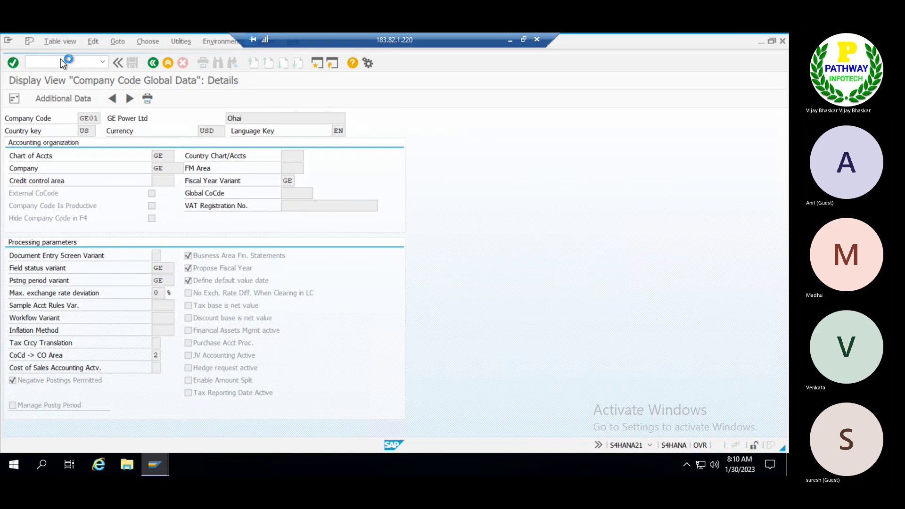
pyautogui.click(56, 104)
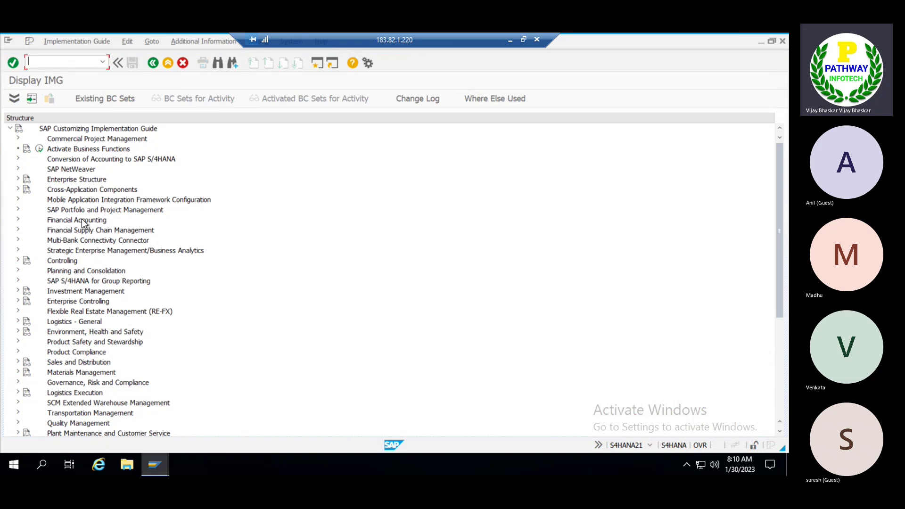
# - Expand Financial Supply Chain Management, Collections Management and Basic Settings for Collections Management in the implementation guide
pyautogui.click(61, 231)
pyautogui.doubleClick(61, 231)
pyautogui.press('Down')
pyautogui.press('Down')
pyautogui.press('Down')
pyautogui.press('Down')
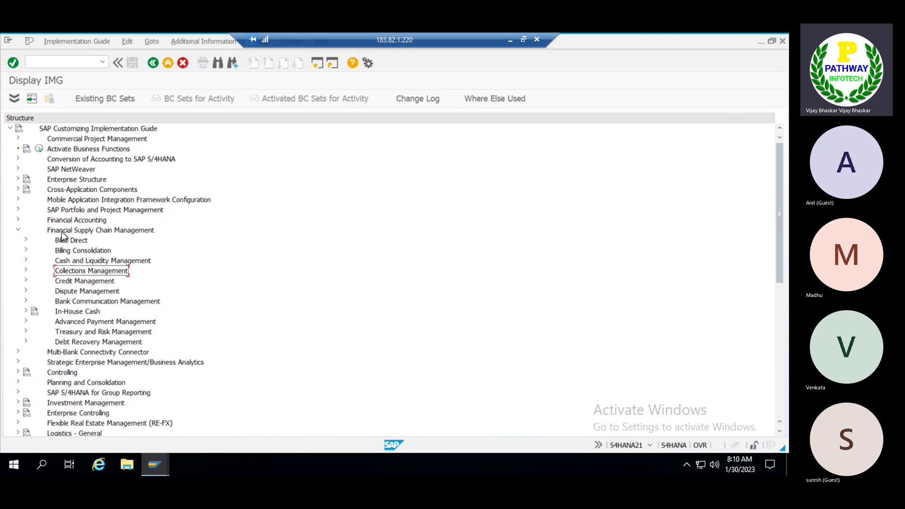
pyautogui.press('Right')
pyautogui.press('Down')
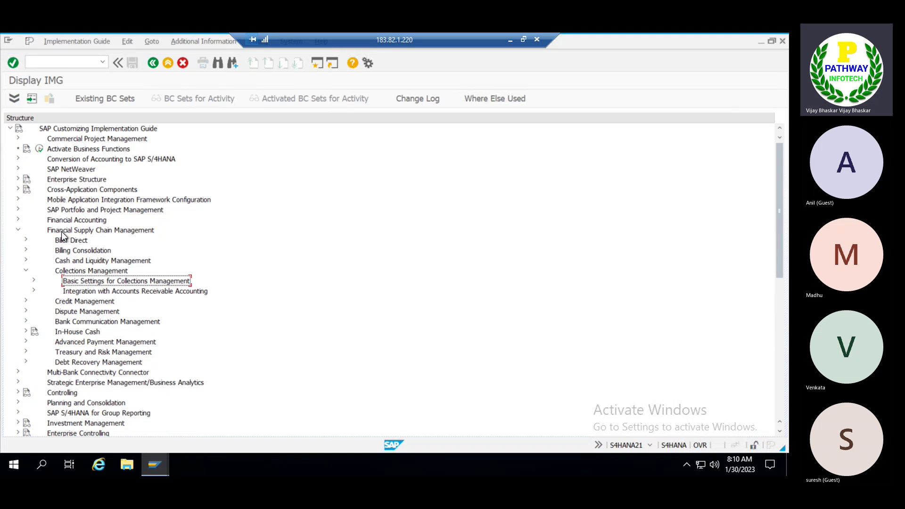
pyautogui.press('Right')
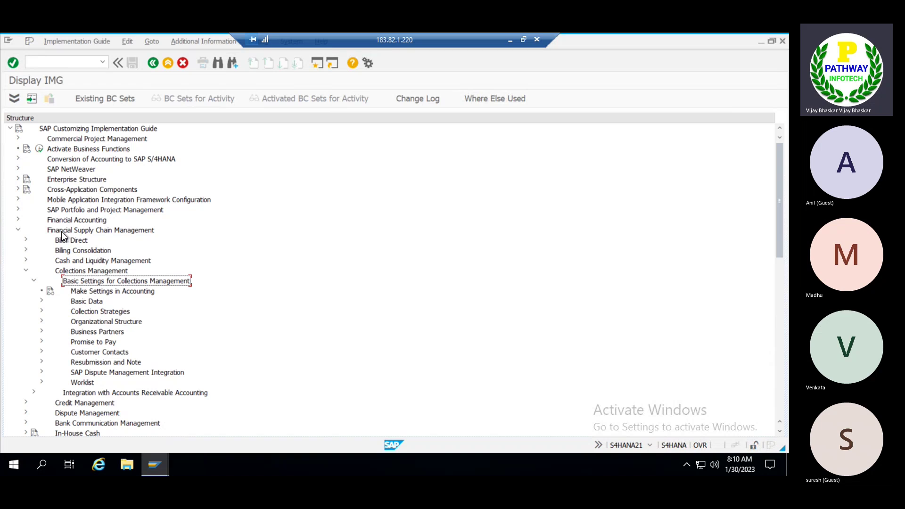
# - Under Basic Data, open the activity Define Company Codes for SAP Collections Management
pyautogui.press('Down')
pyautogui.press('Down')
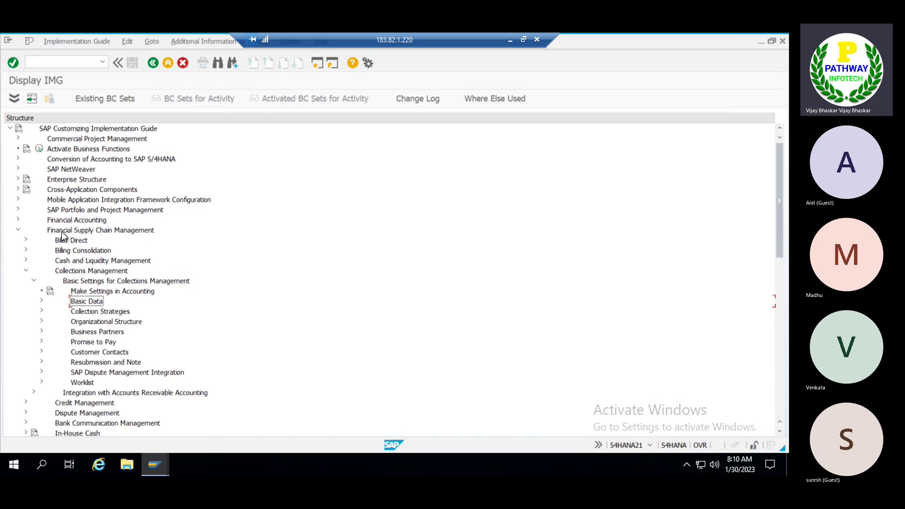
pyautogui.press('Right')
pyautogui.press('Down')
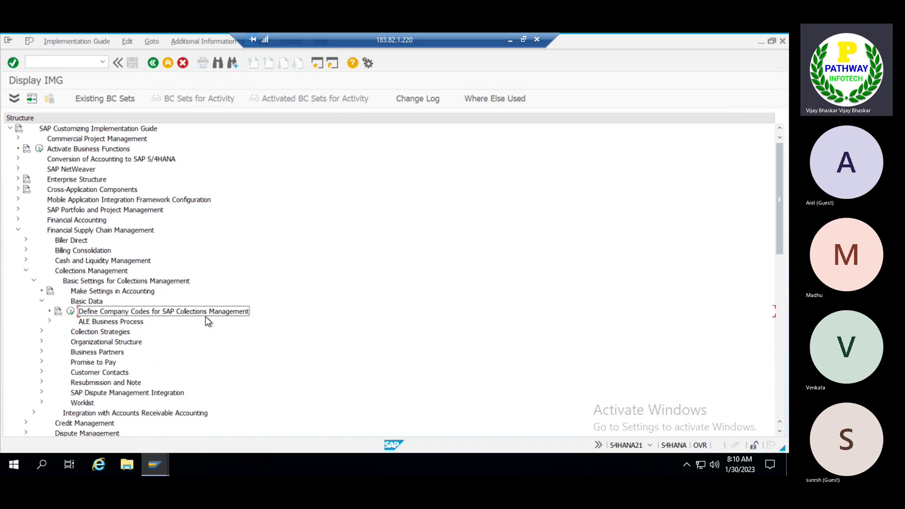
pyautogui.click(70, 312)
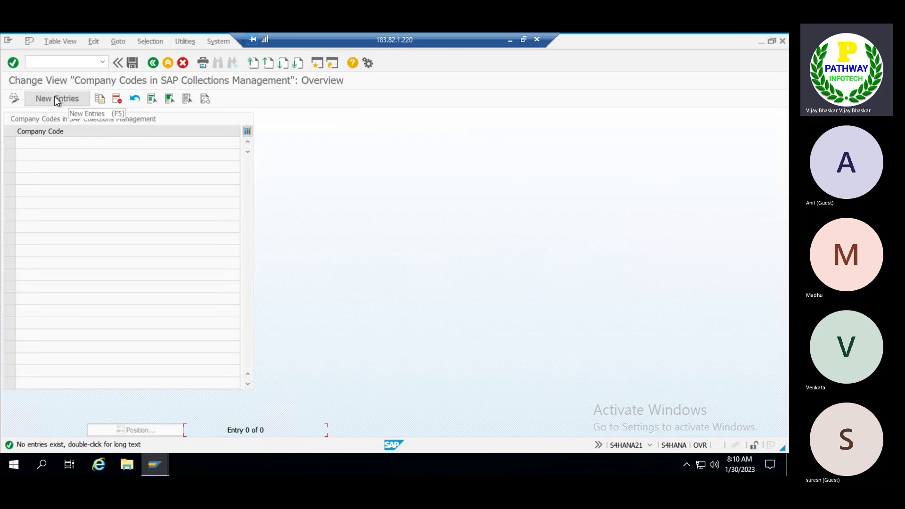
# - Add company code TRM5 for SAP Collections Management, save it in the TRM Group customizing request and return to the implementation guide
pyautogui.click(55, 98)
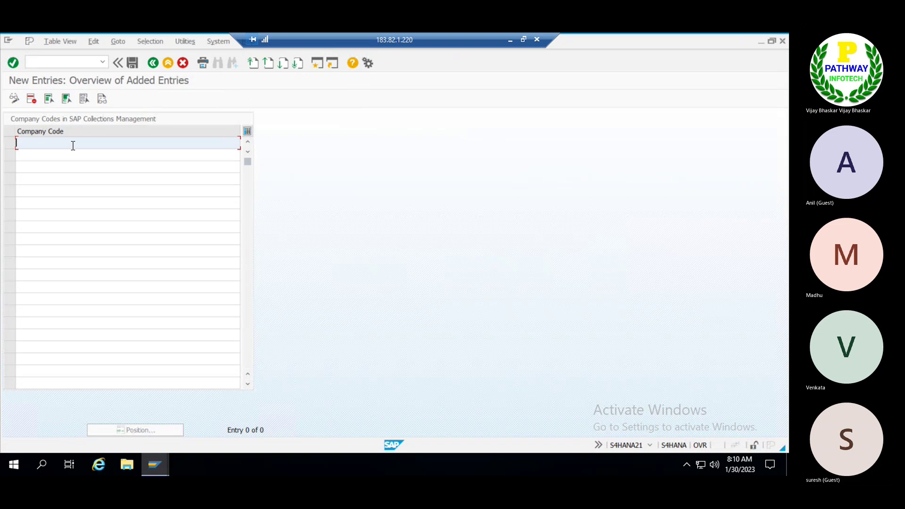
pyautogui.write('TRM5')
pyautogui.press('Return')
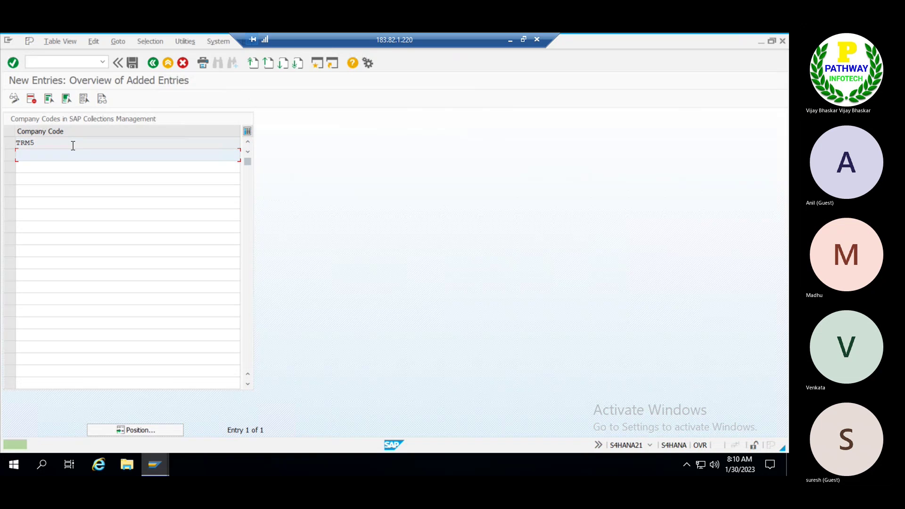
pyautogui.click(134, 62)
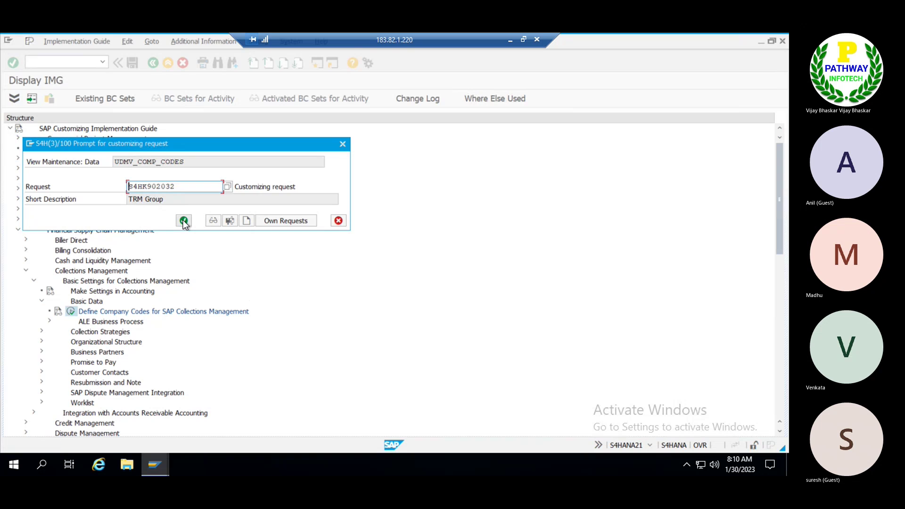
pyautogui.click(183, 220)
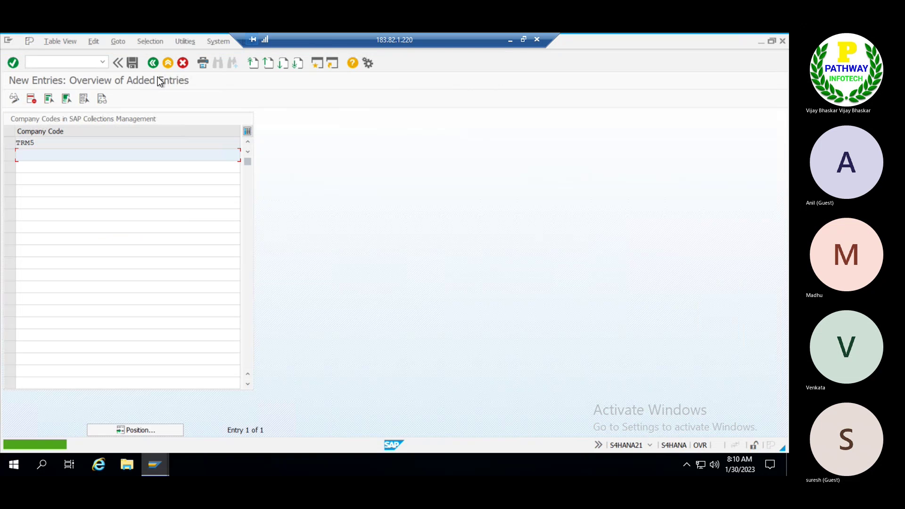
pyautogui.click(151, 63)
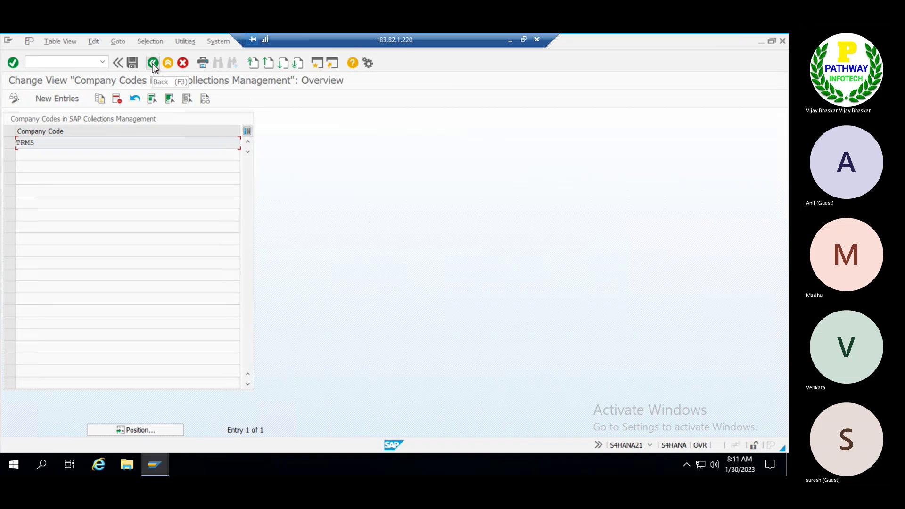
pyautogui.click(152, 63)
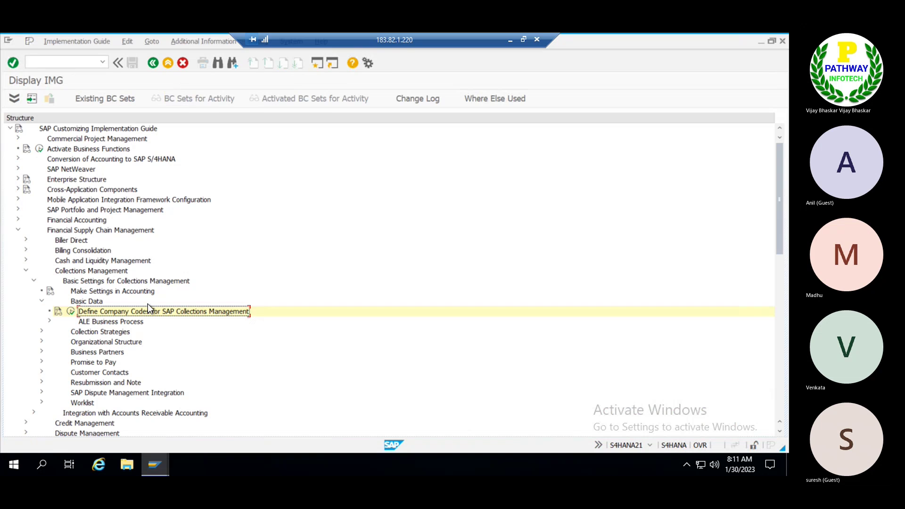
# - Expand Collection Strategies and Basic Rules, and open the Define Basic Rules activity, accepting the cross-client notice
pyautogui.click(115, 320)
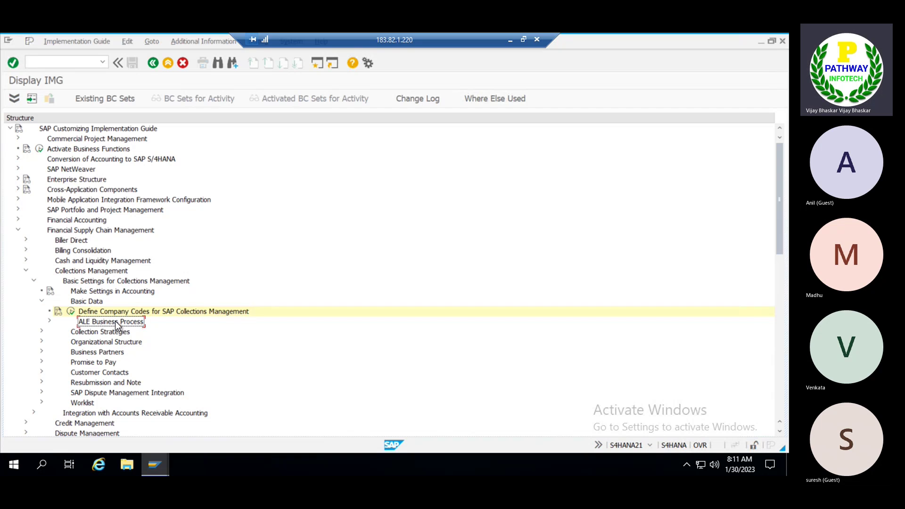
pyautogui.click(84, 332)
pyautogui.doubleClick(84, 332)
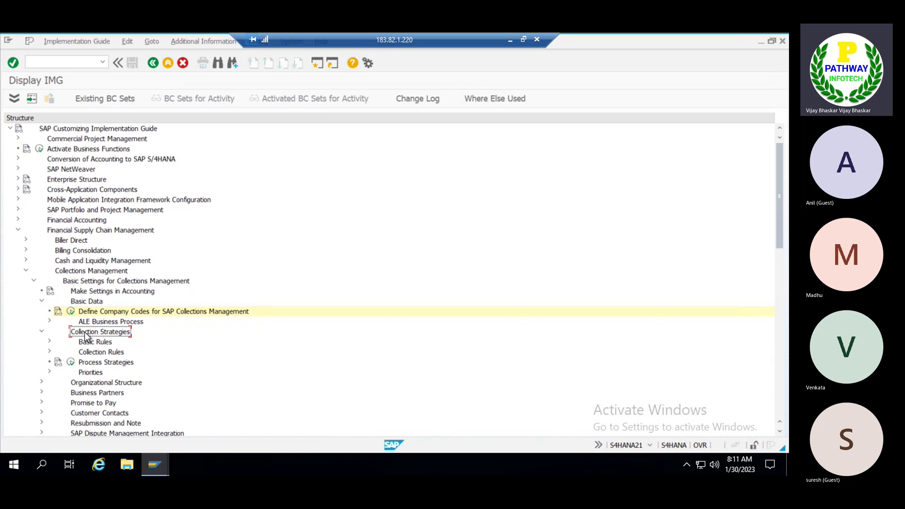
pyautogui.press('Down')
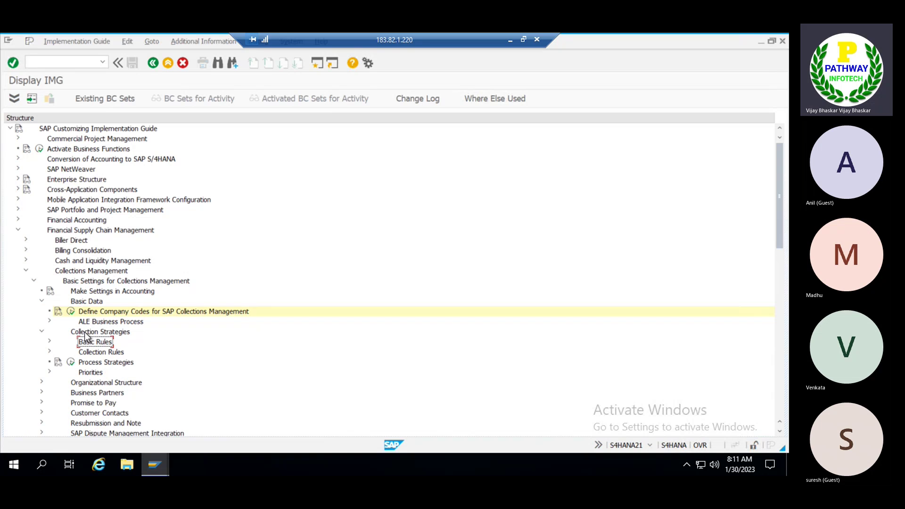
pyautogui.press('Right')
pyautogui.press('Down')
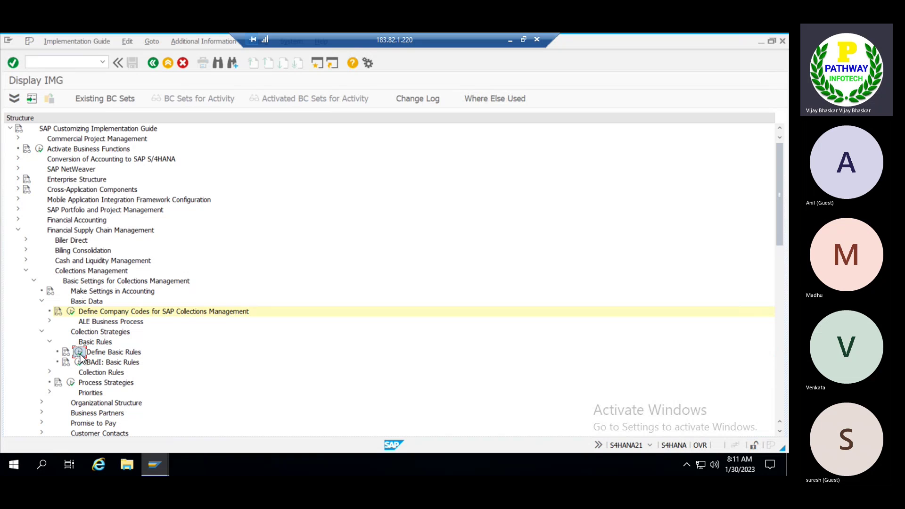
pyautogui.click(79, 352)
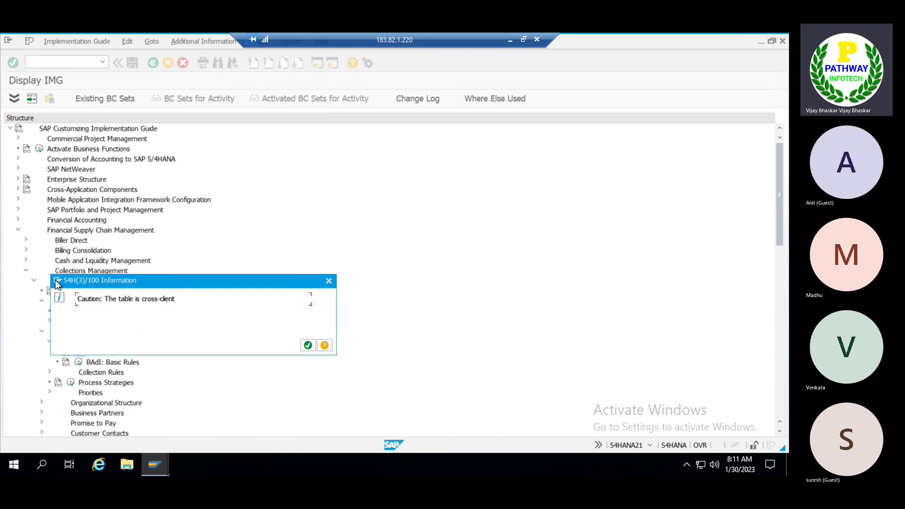
pyautogui.press('Return')
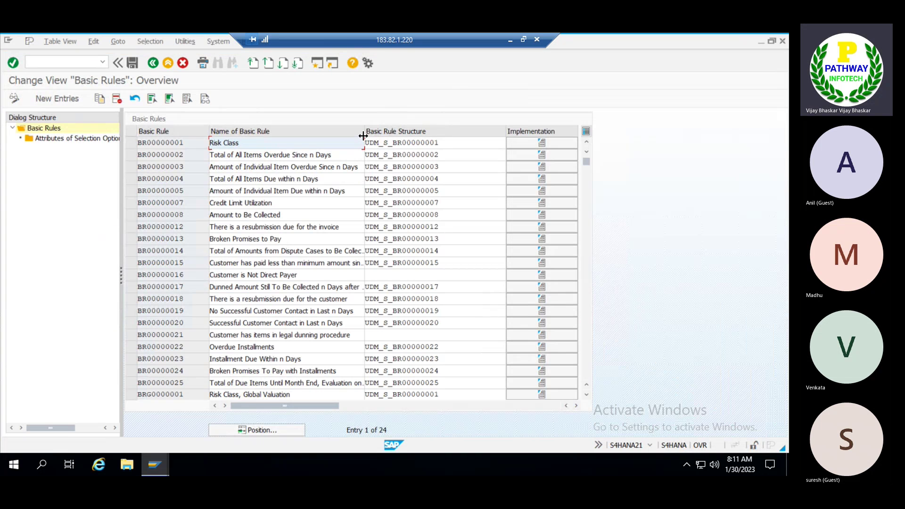
# - Review the basic rules list, including the Credit Limit Utilization rule and the structure assigned to the Risk Class rule
pyautogui.moveTo(363, 134); pyautogui.dragTo(359, 136)
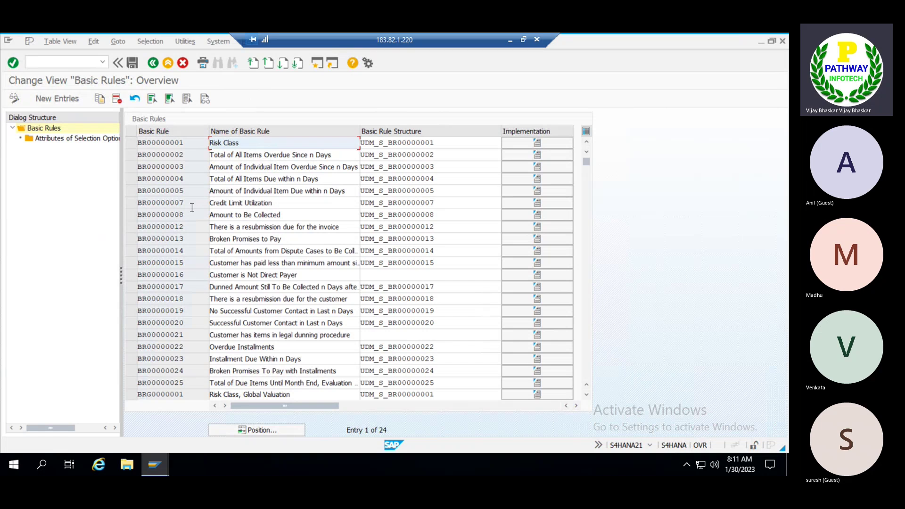
pyautogui.click(132, 203)
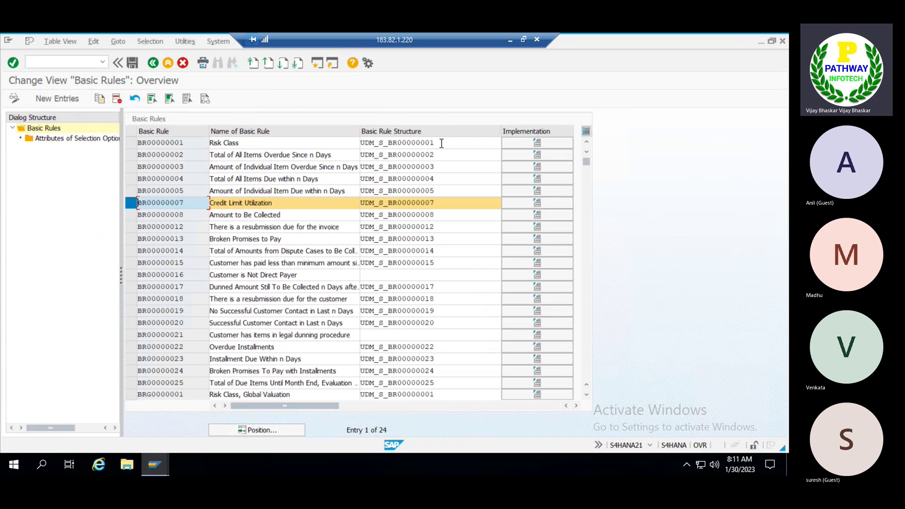
pyautogui.moveTo(441, 143); pyautogui.dragTo(359, 143)
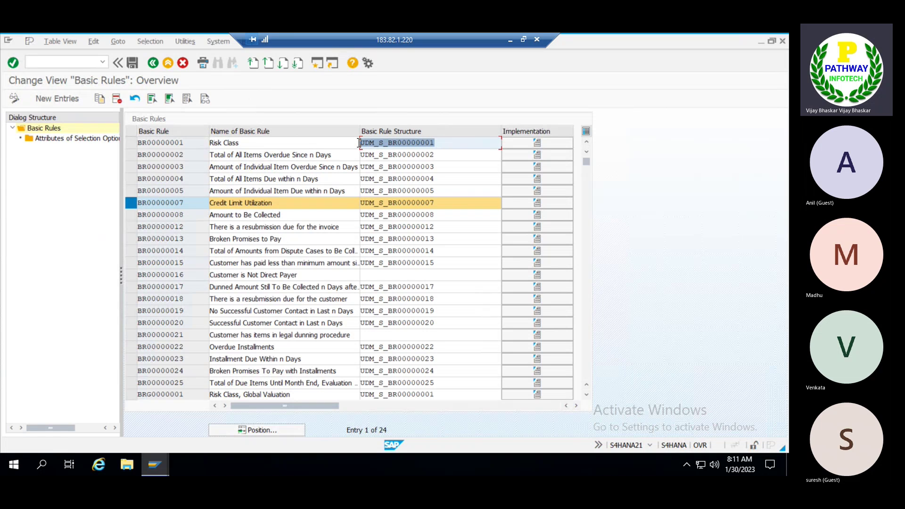
pyautogui.click(358, 143)
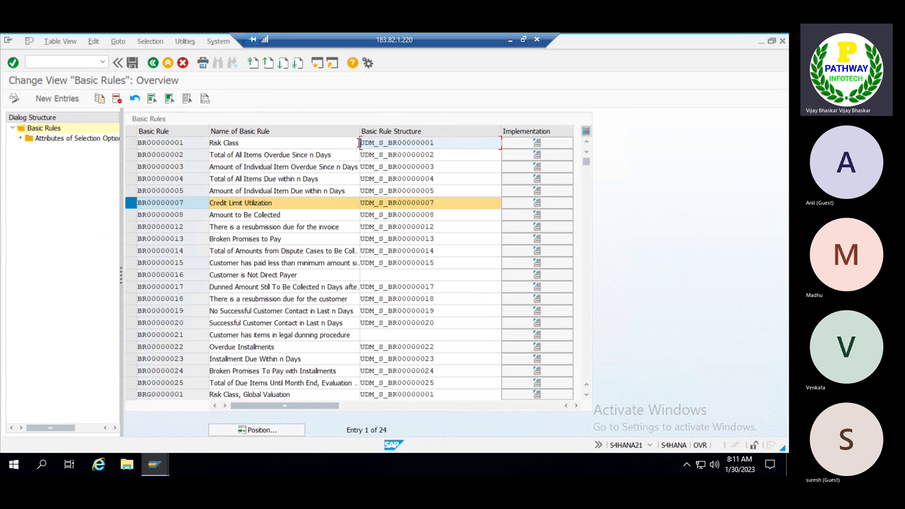
pyautogui.click(132, 203)
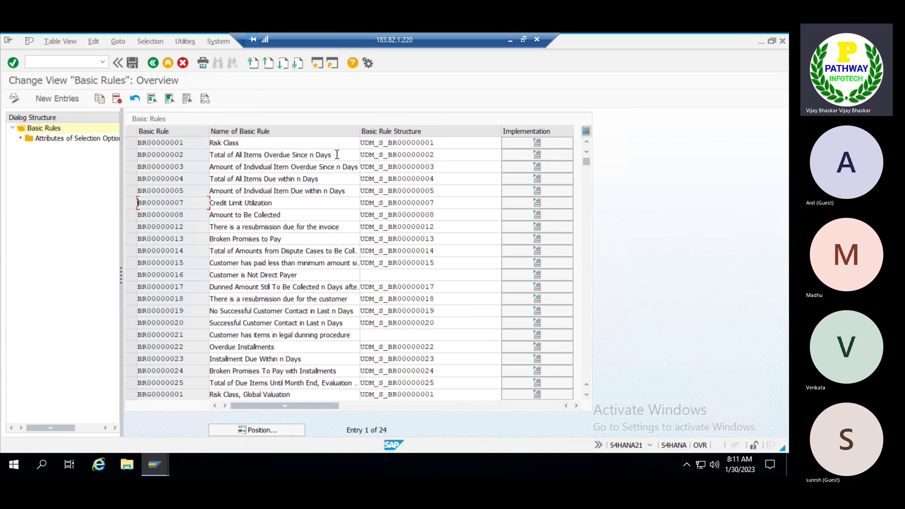
# - Show the selection option attributes of the rule Total of All Items Overdue Since n Days and examine its NO_OF_DAYS field
pyautogui.moveTo(337, 154); pyautogui.dragTo(156, 162)
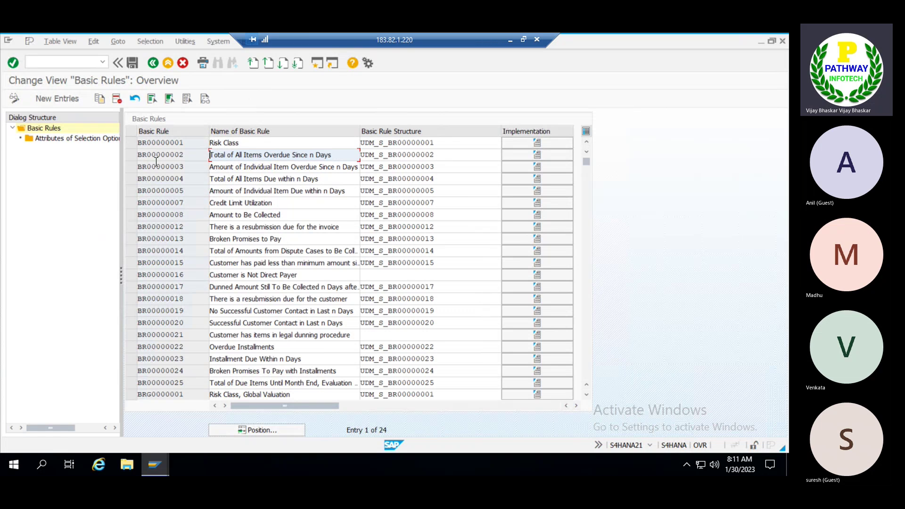
pyautogui.click(128, 156)
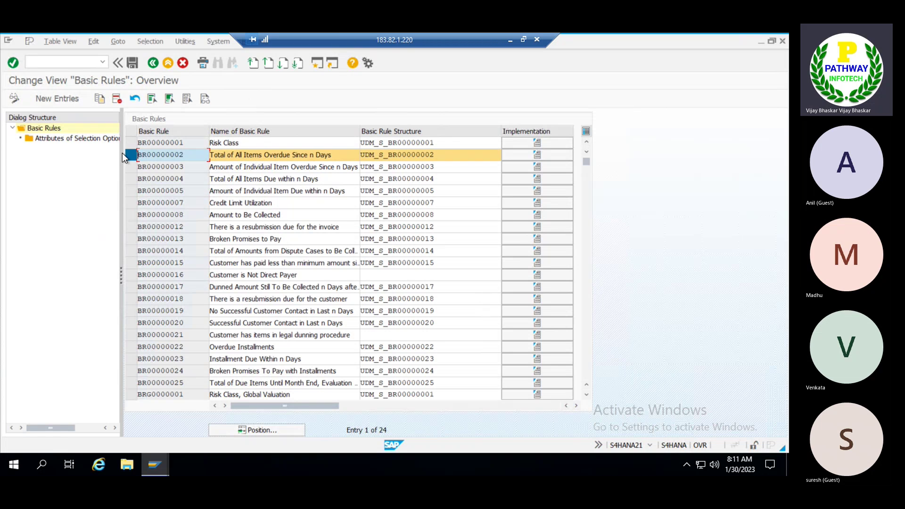
pyautogui.doubleClick(83, 139)
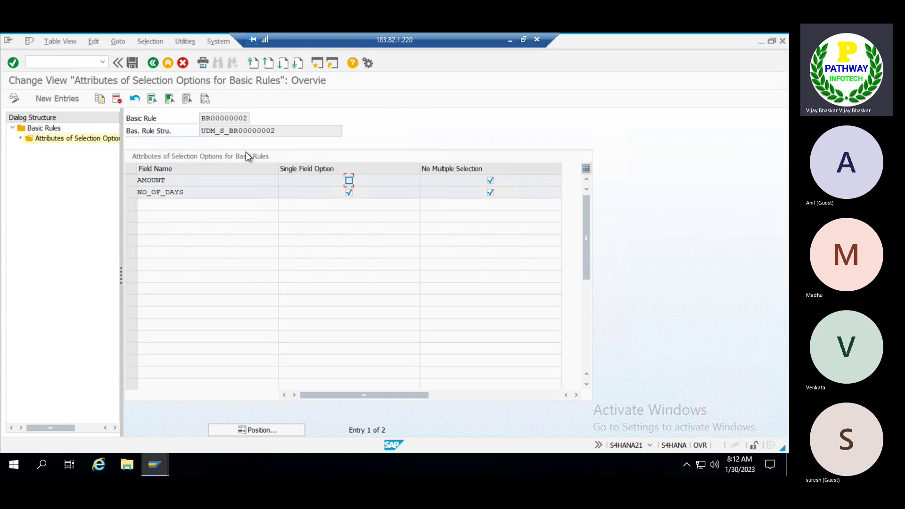
pyautogui.click(179, 194)
pyautogui.moveTo(180, 194); pyautogui.dragTo(136, 193)
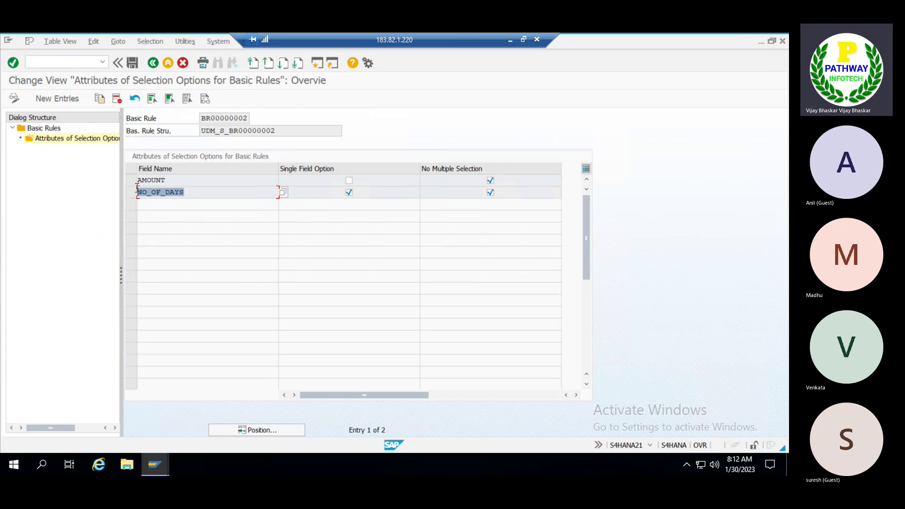
pyautogui.click(136, 193)
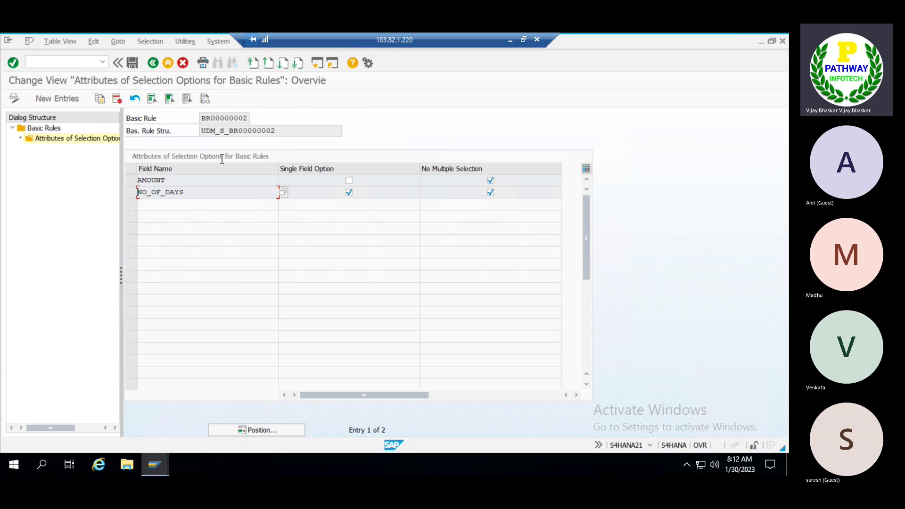
# - Copy the basic rule structure name UDM_S_BR00000002 and start transaction SM30 in a new session
pyautogui.moveTo(288, 132); pyautogui.dragTo(197, 131)
pyautogui.hotkey('ctrl', 'c')
pyautogui.click(318, 64)
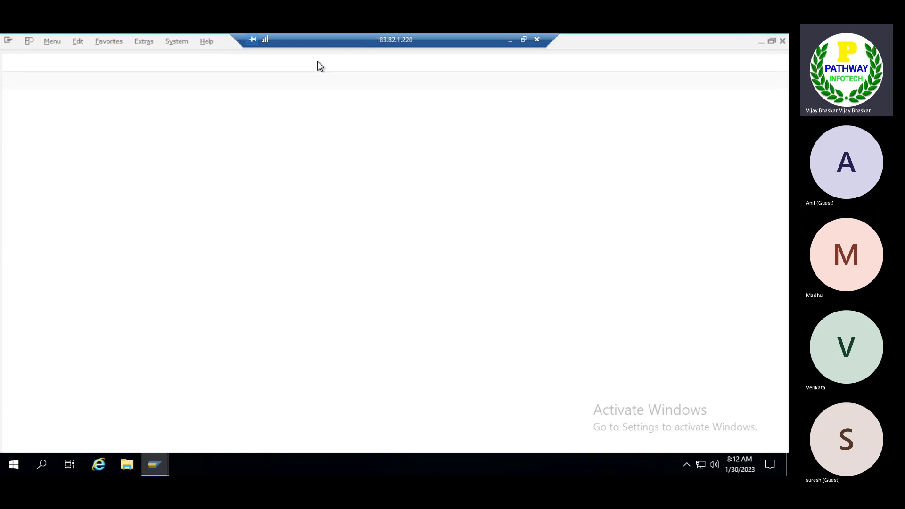
pyautogui.write('sm30')
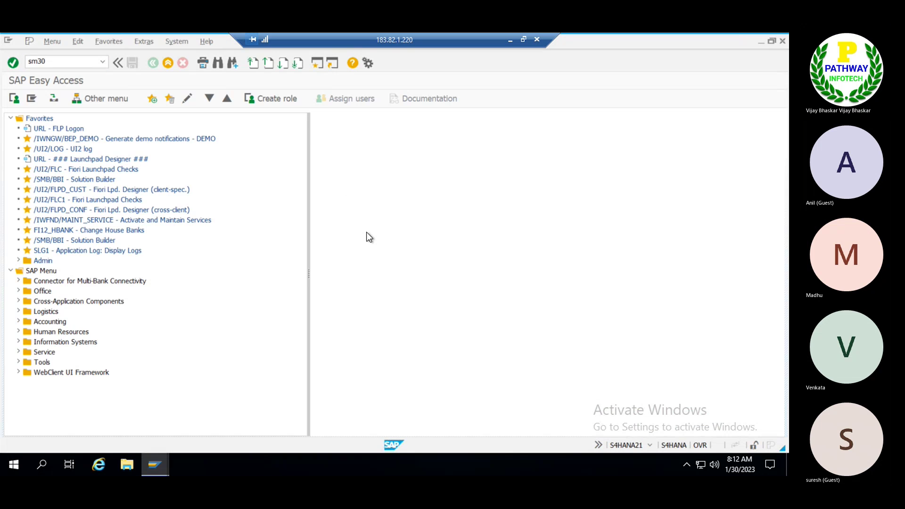
pyautogui.press('Return')
# - Try to display the contents of UDM_S_BR00000002 as a table view, replacing the proposed view name, and return to the rule attributes
pyautogui.press('Delete')
pyautogui.press('Delete')
pyautogui.press('Delete')
pyautogui.press('Delete')
pyautogui.press('Delete')
pyautogui.press('Delete')
pyautogui.press('Delete')
pyautogui.press('Delete')
pyautogui.press('Delete')
pyautogui.press('Delete')
pyautogui.press('Delete')
pyautogui.press('Delete')
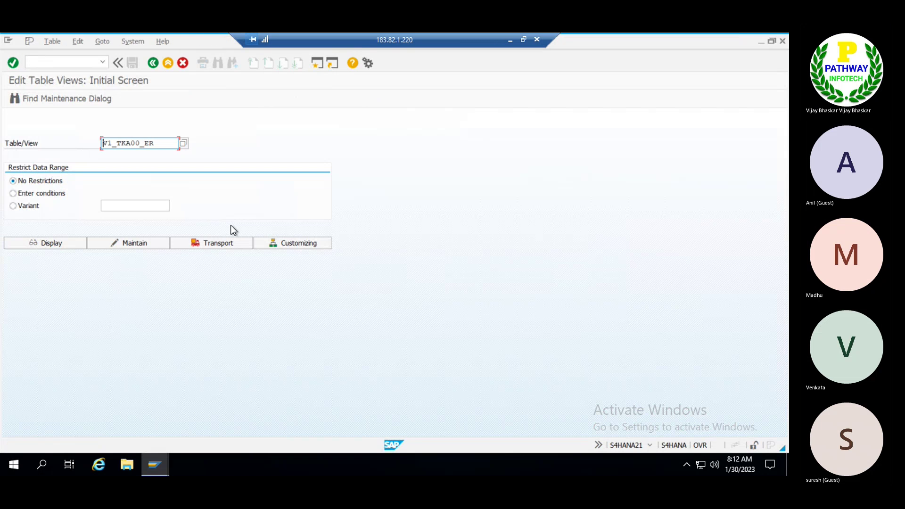
pyautogui.hotkey('ctrl', 'v')
pyautogui.click(65, 241)
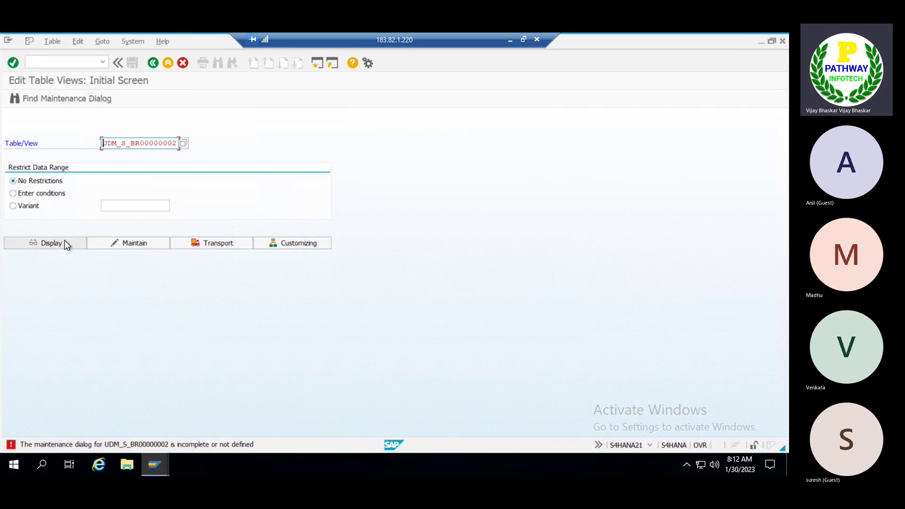
pyautogui.click(101, 241)
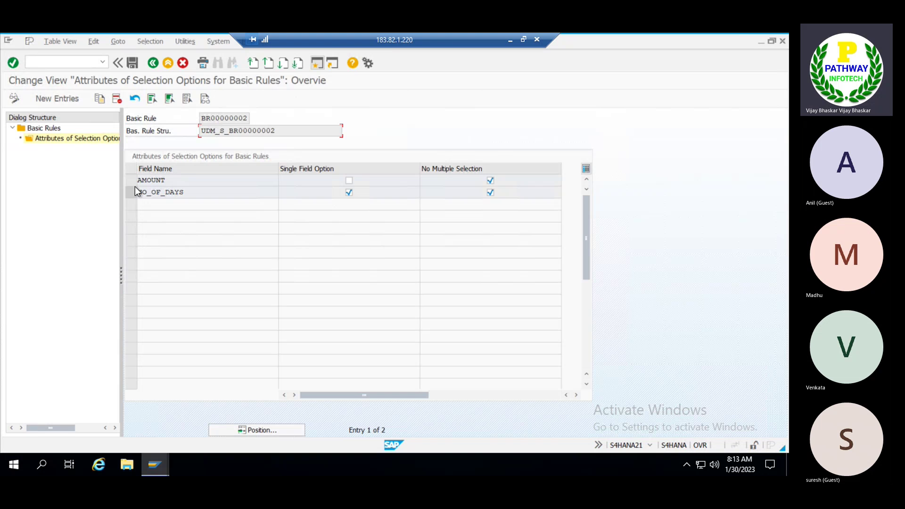
# - Show the selection option attributes of the Risk Class rule, examine its RISK_CLASS field and return to the basic rules list
pyautogui.click(152, 65)
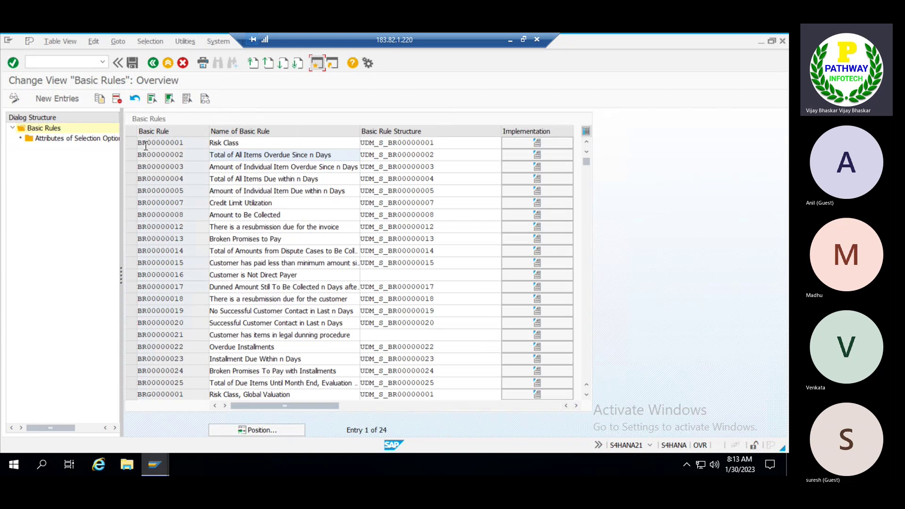
pyautogui.click(131, 144)
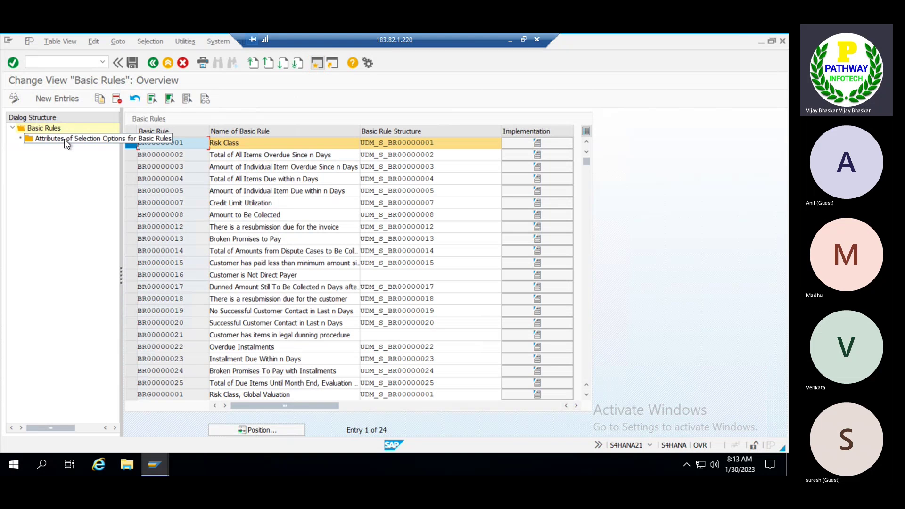
pyautogui.doubleClick(66, 141)
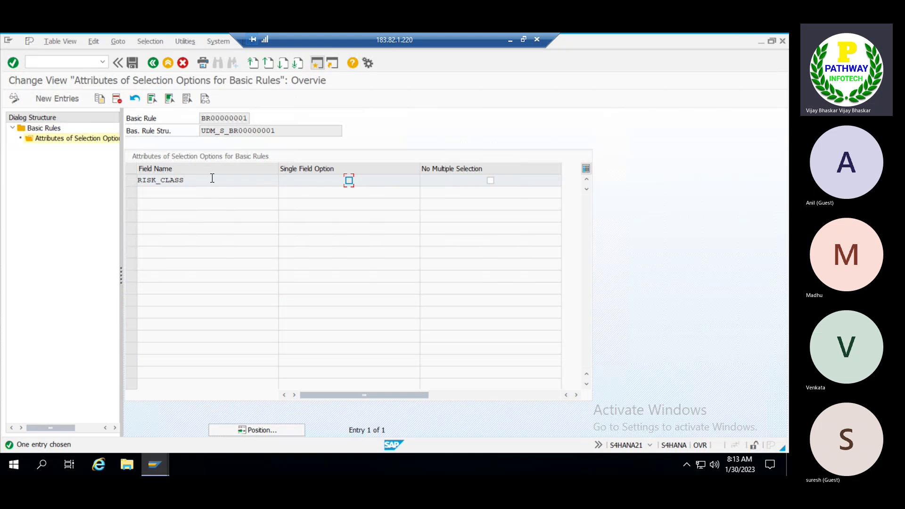
pyautogui.click(212, 178)
pyautogui.moveTo(185, 179); pyautogui.dragTo(137, 179)
pyautogui.click(130, 178)
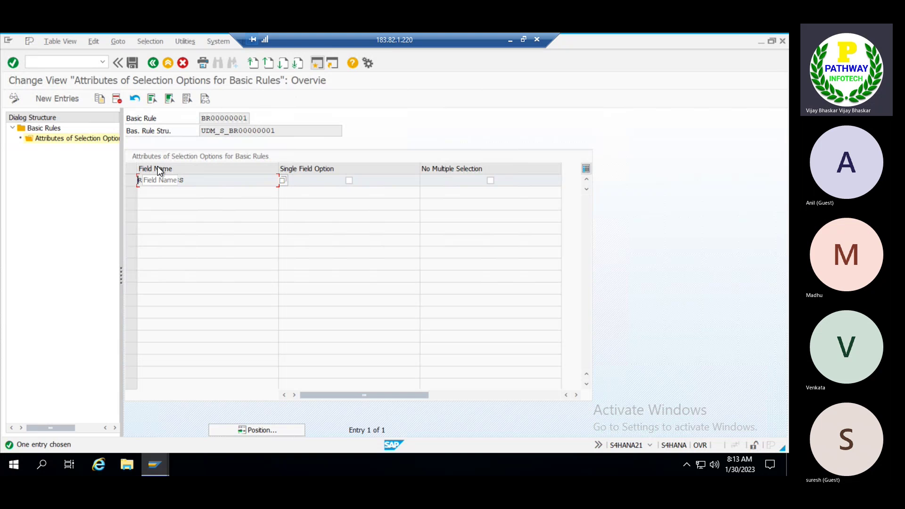
pyautogui.click(151, 64)
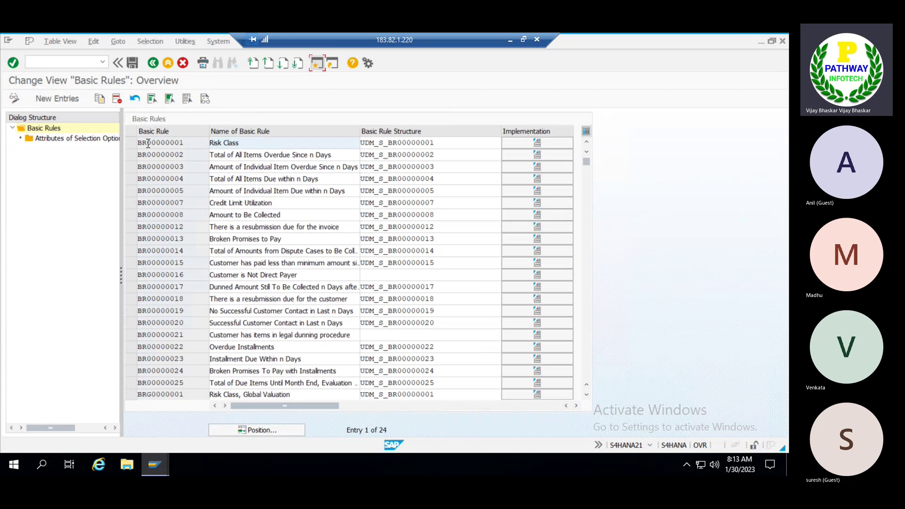
# - Open the implementation of basic rule BRG0000021 and view its interface methods
pyautogui.moveTo(148, 142); pyautogui.dragTo(135, 142)
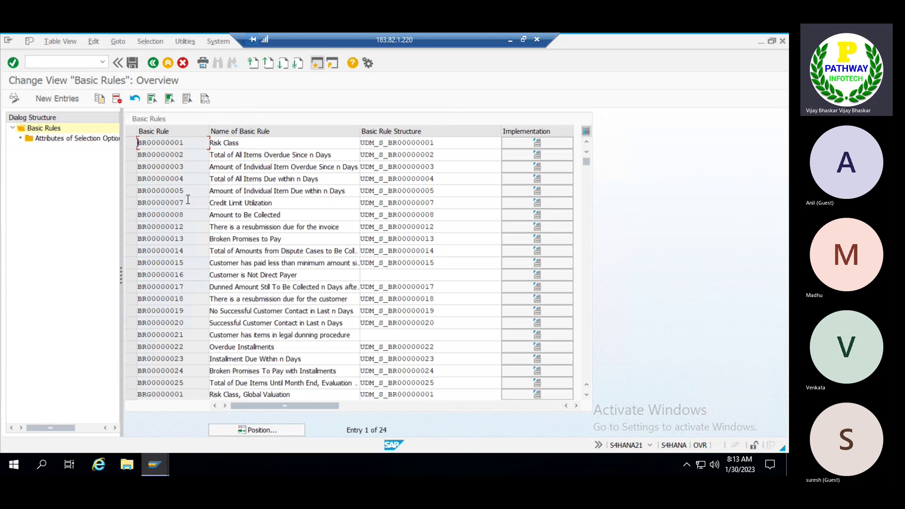
pyautogui.scroll(-4, 169, 213)
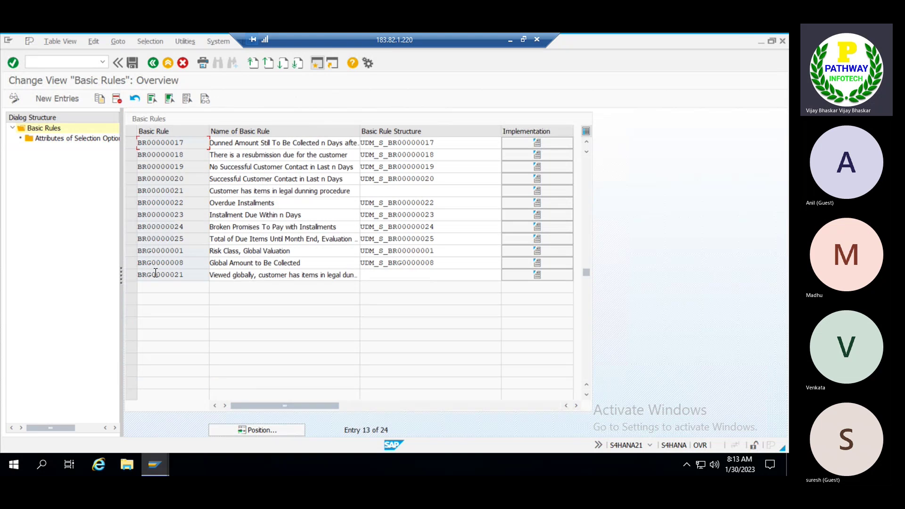
pyautogui.click(553, 273)
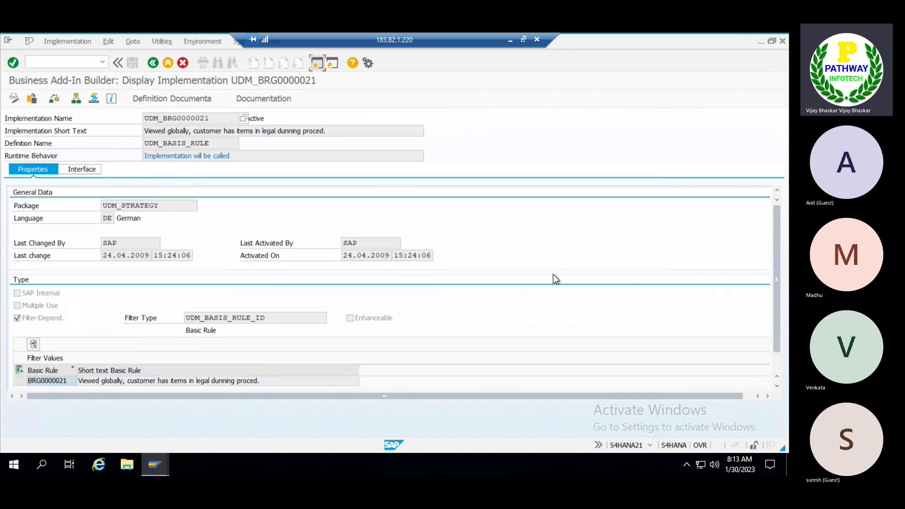
pyautogui.doubleClick(174, 207)
pyautogui.click(81, 171)
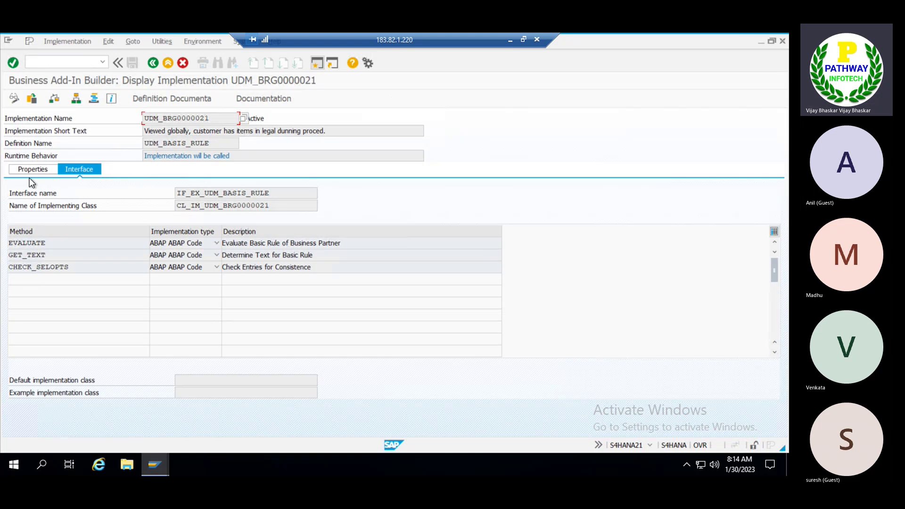
# - Try to display the definition name UDM_BASIS_RULE as a table view in the other session, and return to the basic rules overview
pyautogui.moveTo(213, 142); pyautogui.dragTo(138, 144)
pyautogui.hotkey('ctrl', 'c')
pyautogui.click(356, 296)
pyautogui.hotkey('alt', 'Tab')
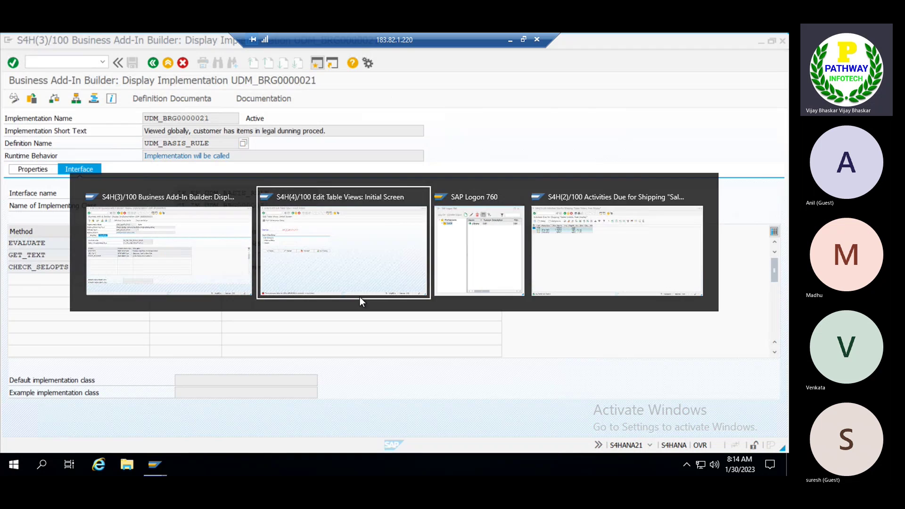
pyautogui.click(360, 297)
pyautogui.press('Delete')
pyautogui.press('Delete')
pyautogui.press('Delete')
pyautogui.press('Delete')
pyautogui.press('Delete')
pyautogui.press('Delete')
pyautogui.press('Delete')
pyautogui.press('Delete')
pyautogui.press('Delete')
pyautogui.press('Delete')
pyautogui.press('Delete')
pyautogui.press('Delete')
pyautogui.press('Delete')
pyautogui.press('Delete')
pyautogui.press('Delete')
pyautogui.press('Delete')
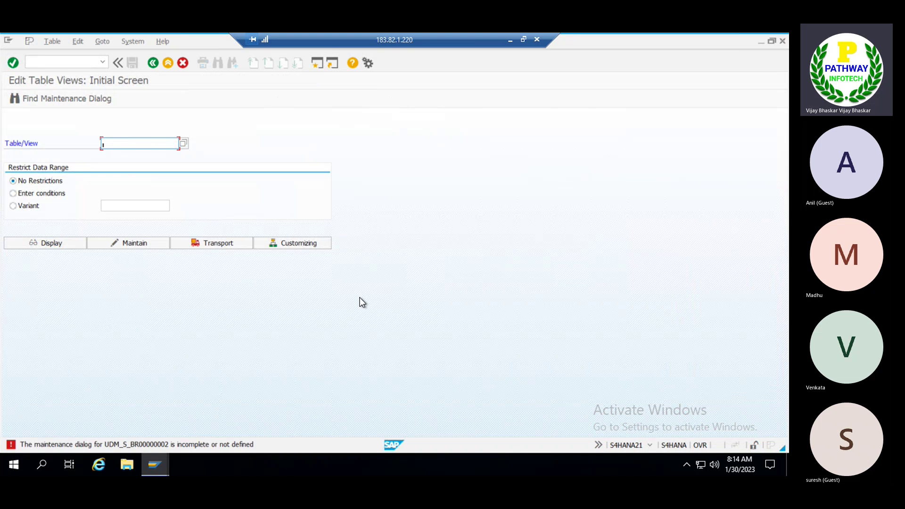
pyautogui.hotkey('ctrl', 'v')
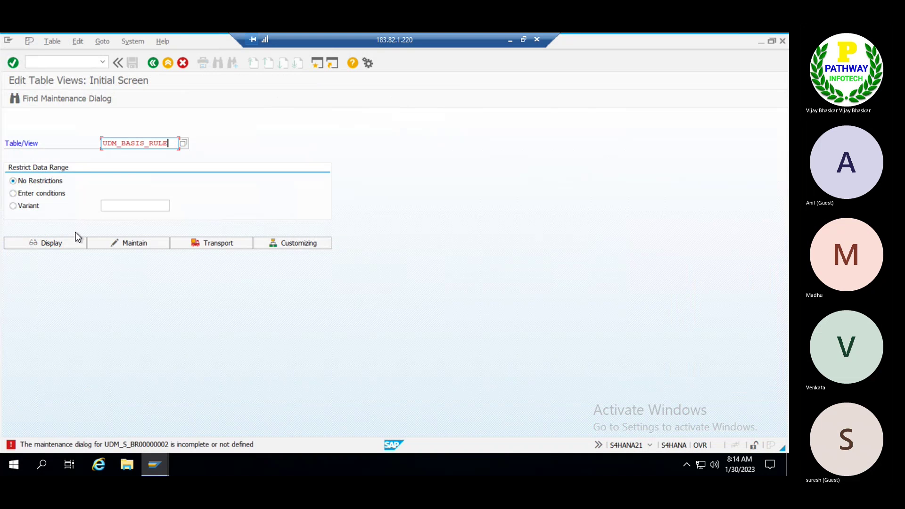
pyautogui.click(51, 242)
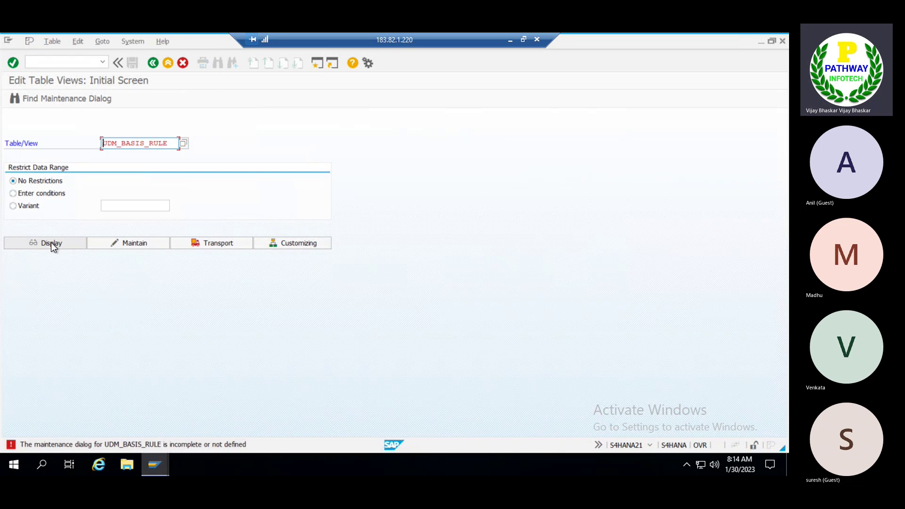
pyautogui.hotkey('alt', 'Tab')
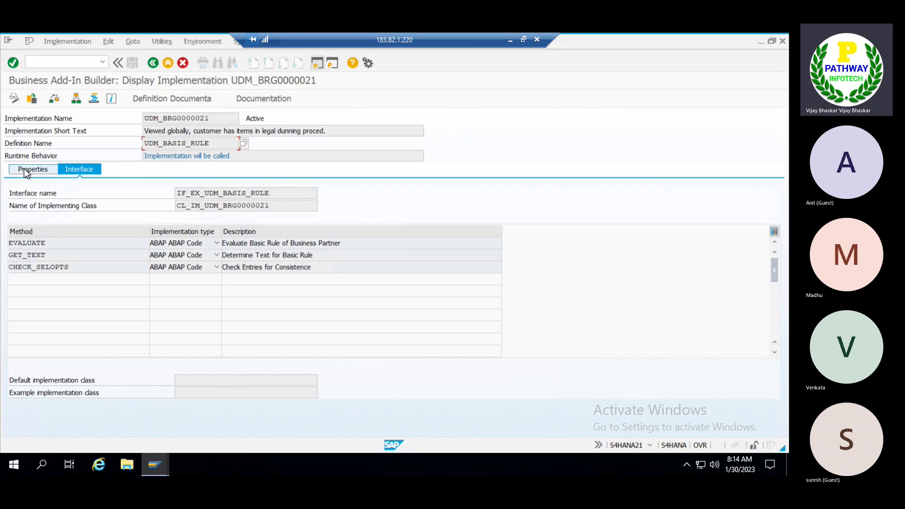
pyautogui.click(25, 170)
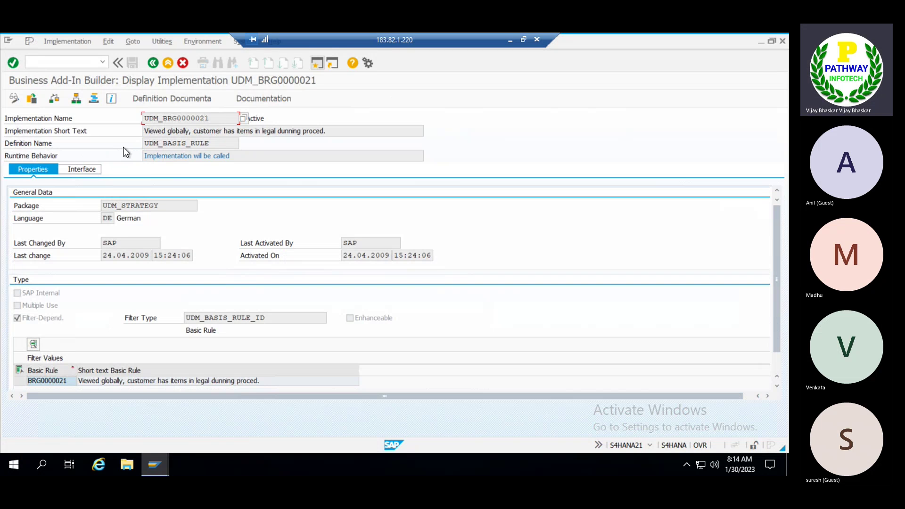
pyautogui.click(152, 63)
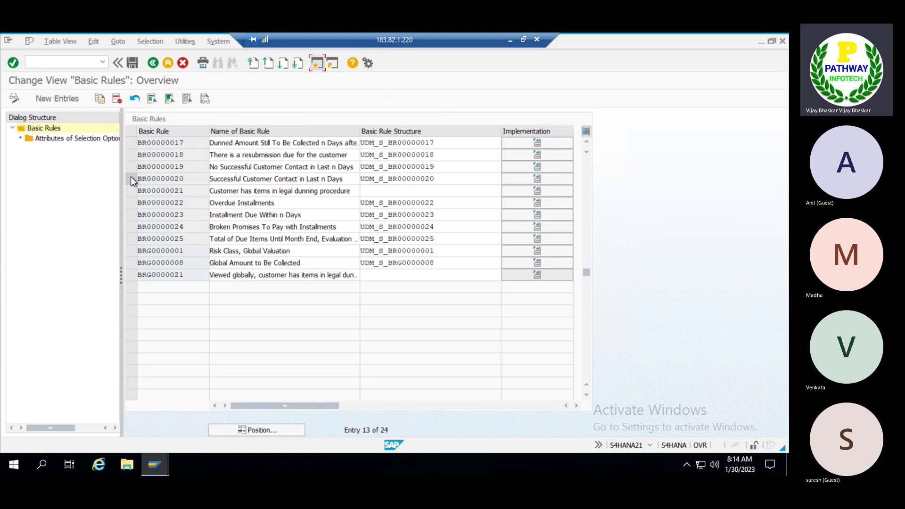
# - Check the selection option attributes of basic rule BR00000022 and the field names available for new entries, and return to the overview
pyautogui.click(131, 202)
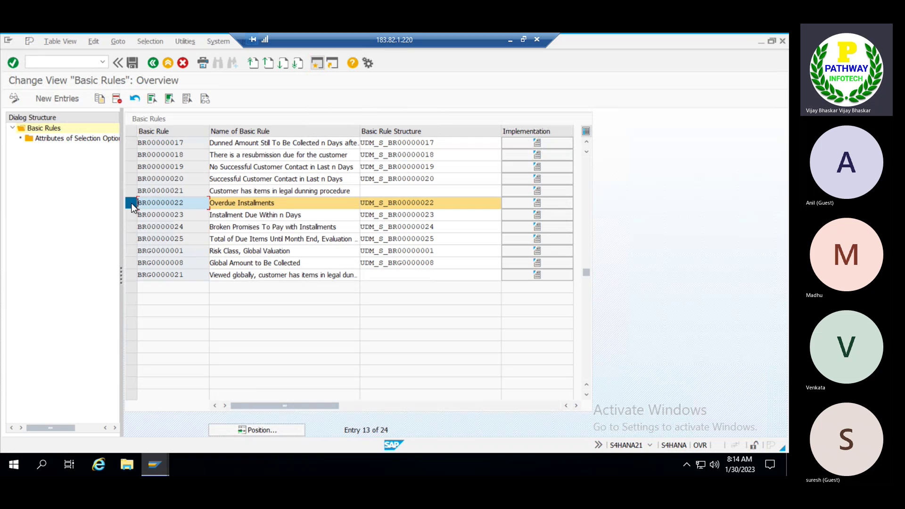
pyautogui.doubleClick(74, 140)
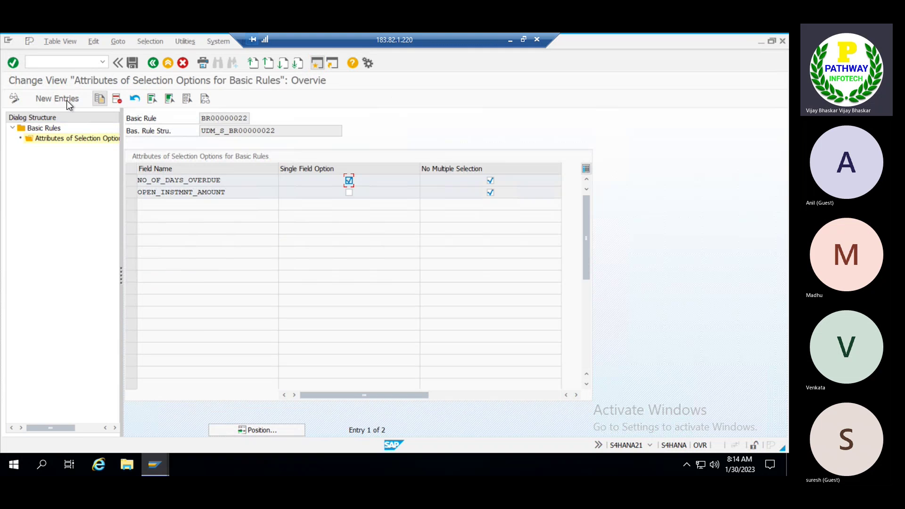
pyautogui.click(61, 98)
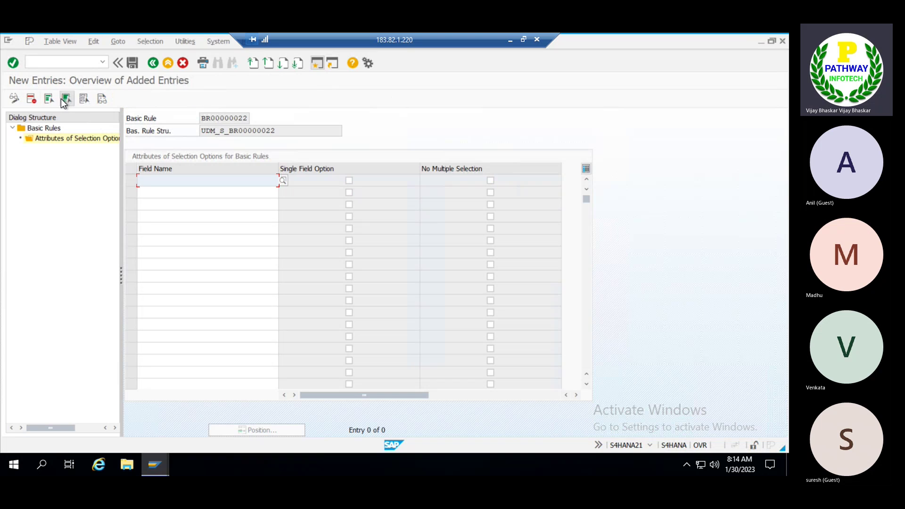
pyautogui.click(283, 180)
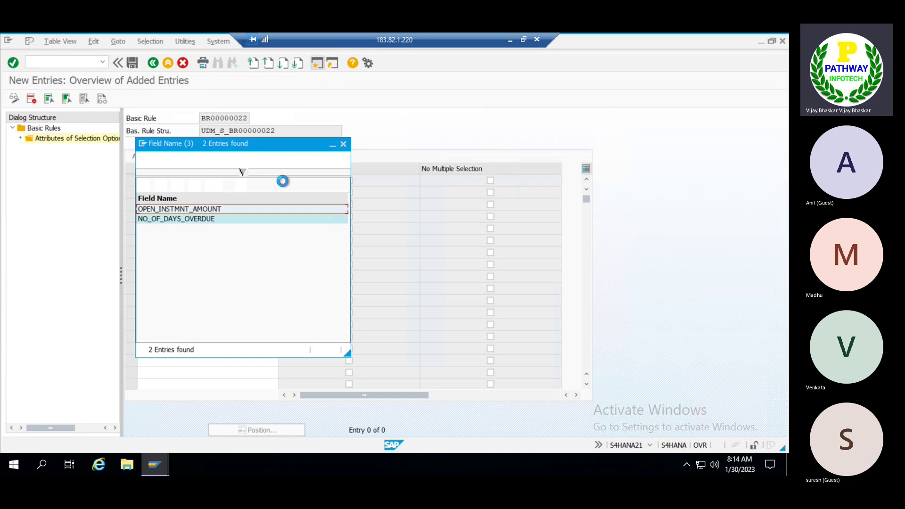
pyautogui.moveTo(234, 145); pyautogui.dragTo(369, 146)
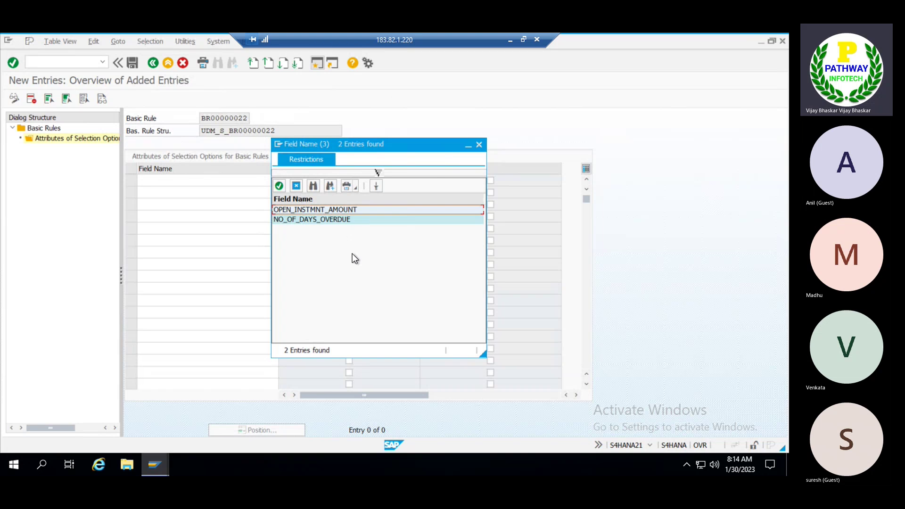
pyautogui.click(480, 144)
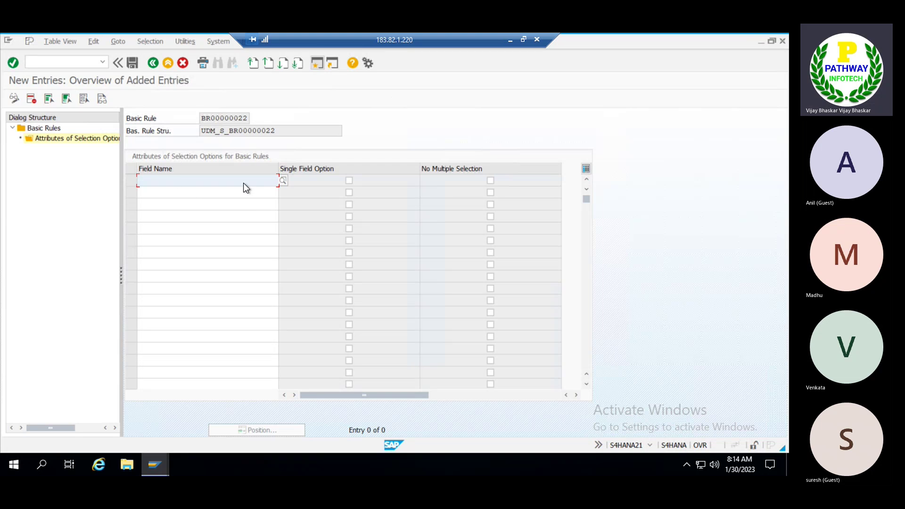
pyautogui.click(182, 64)
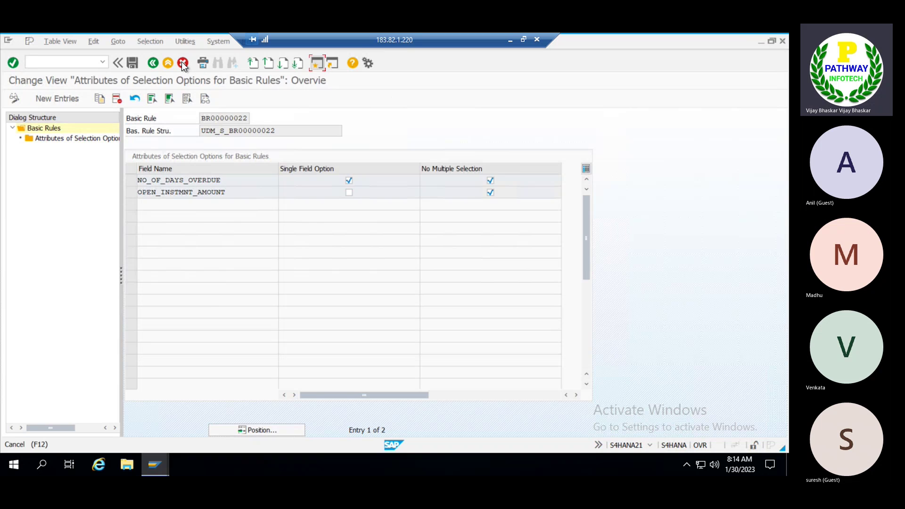
pyautogui.click(183, 63)
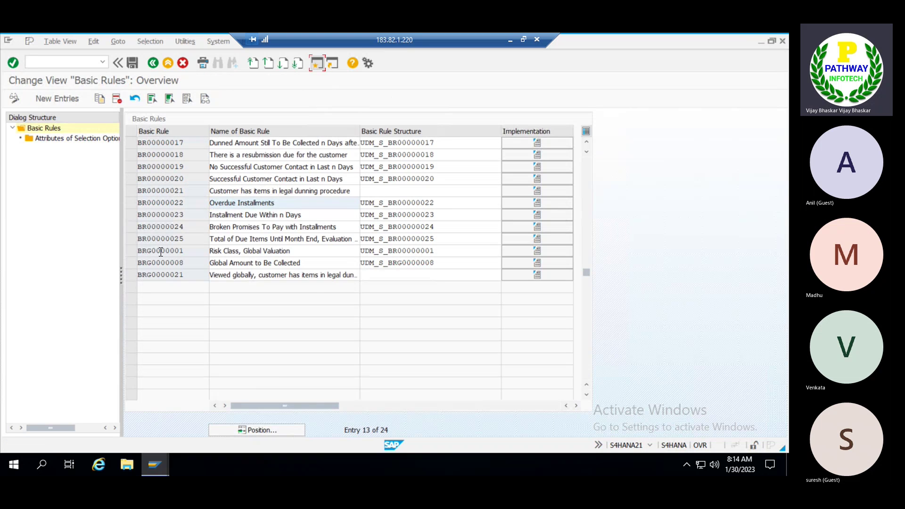
# - Start a copy of basic rule BR00000004 and give it the key BR00000Z00
pyautogui.scroll(4, 155, 226)
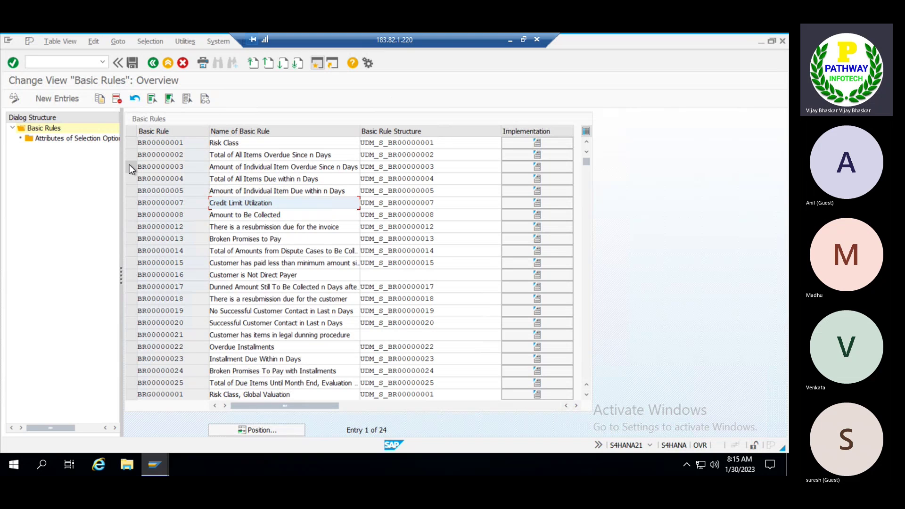
pyautogui.click(130, 179)
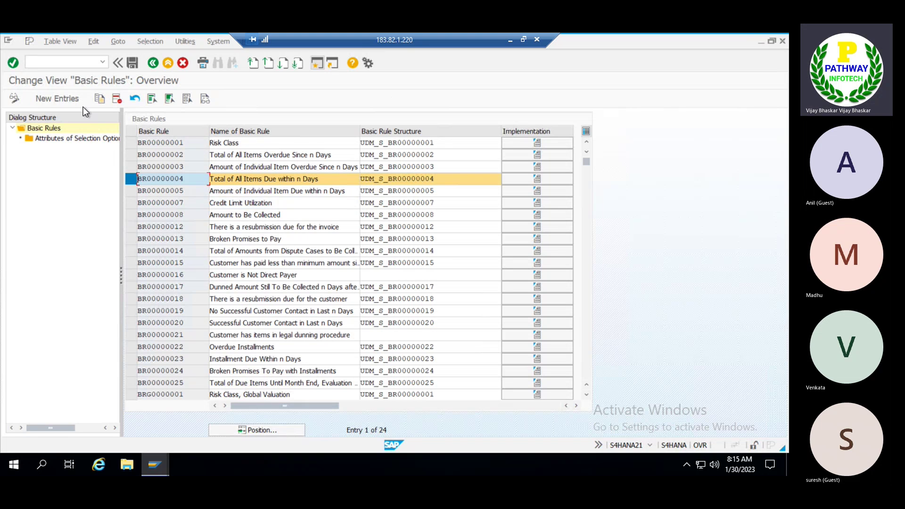
pyautogui.doubleClick(44, 128)
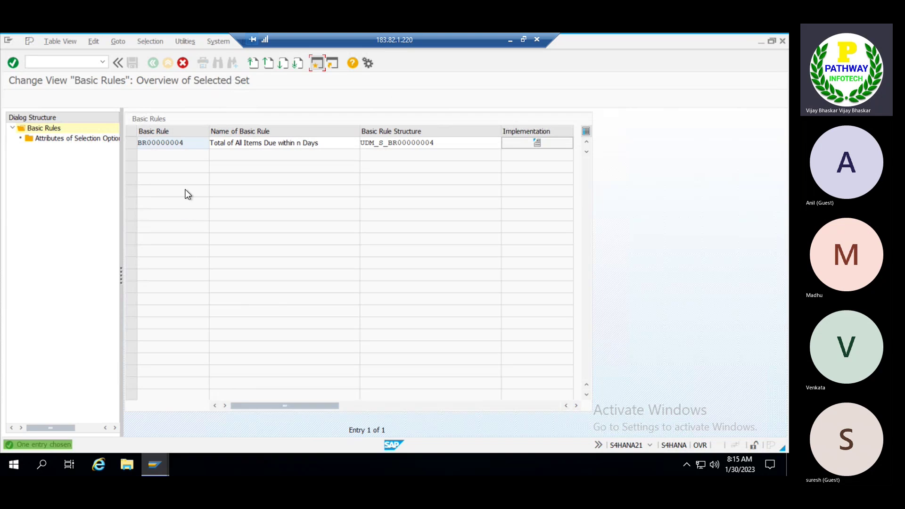
pyautogui.click(184, 143)
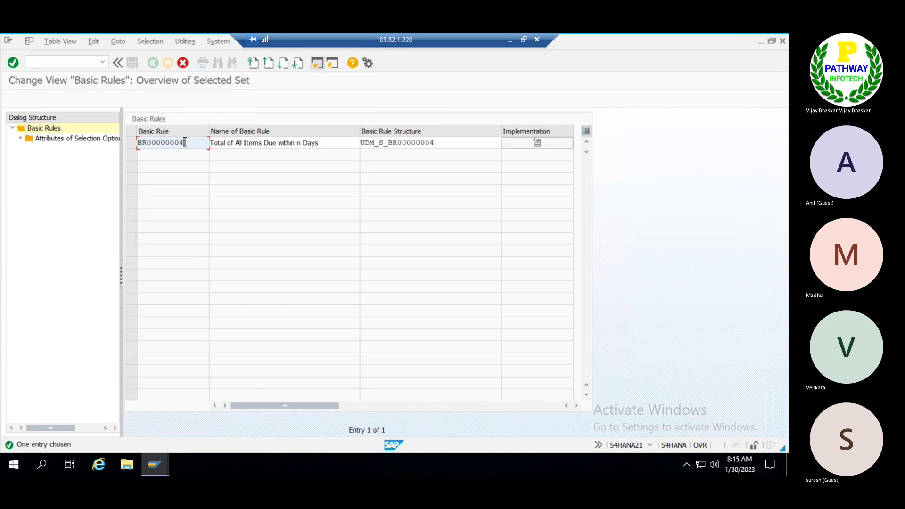
pyautogui.press('BackSpace')
pyautogui.press('BackSpace')
pyautogui.press('BackSpace')
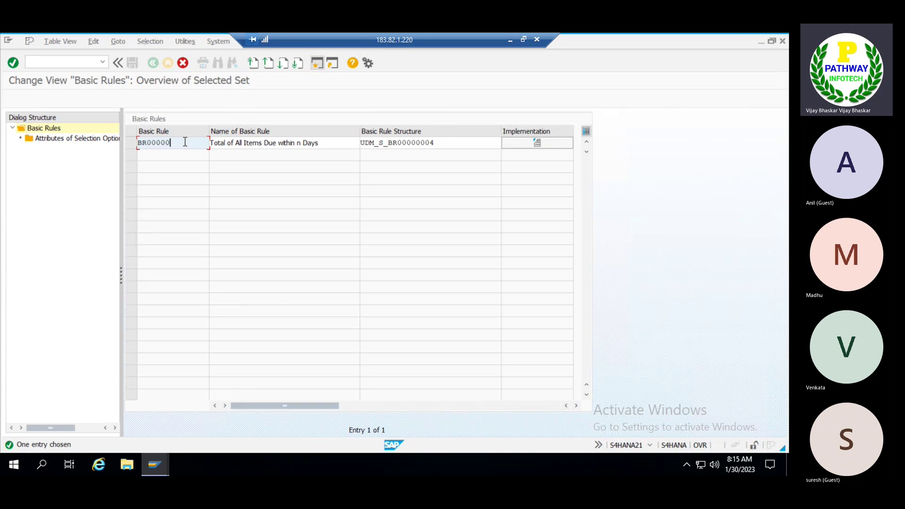
pyautogui.write('200')
# - Name the copied basic rule "Total of All Items Due within 180 Days"
pyautogui.click(321, 142)
pyautogui.press('BackSpace')
pyautogui.press('BackSpace')
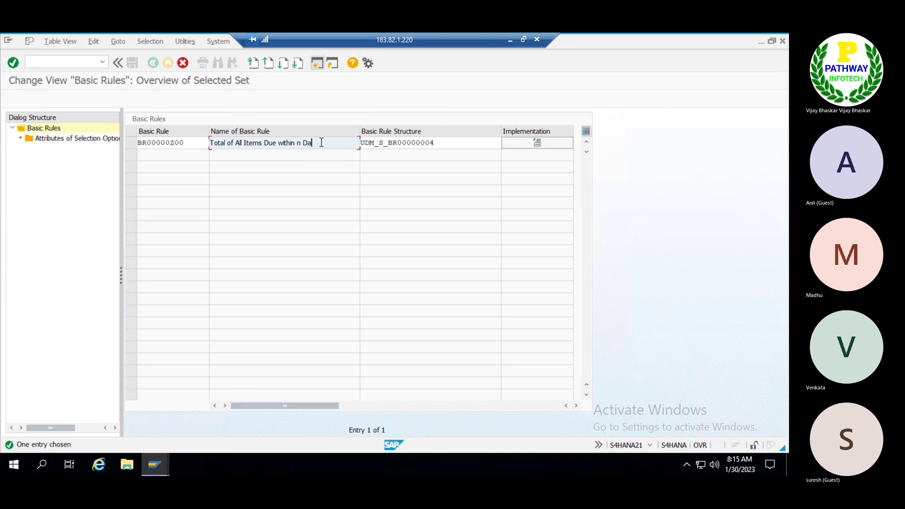
pyautogui.press('BackSpace')
pyautogui.press('BackSpace')
pyautogui.press('BackSpace')
pyautogui.press('BackSpace')
pyautogui.write('180 Days')
pyautogui.press('Return')
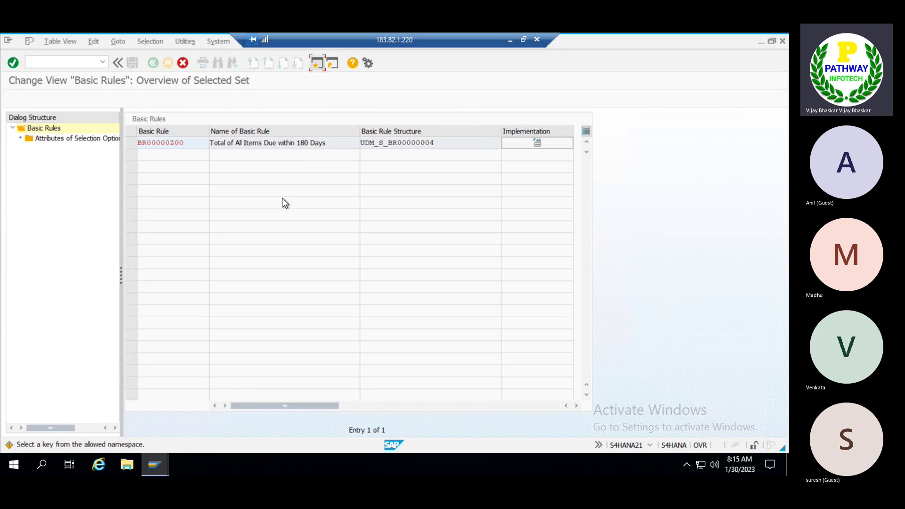
# - Complete the copy of the basic rule together with all its dependent entries, accepting the AMOUNT and NO_OF_DAYS fields
pyautogui.press('Return')
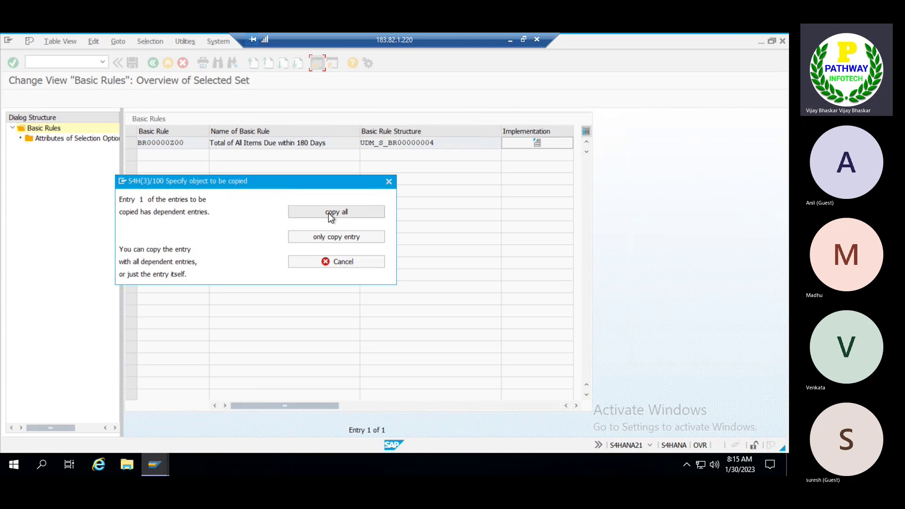
pyautogui.click(339, 213)
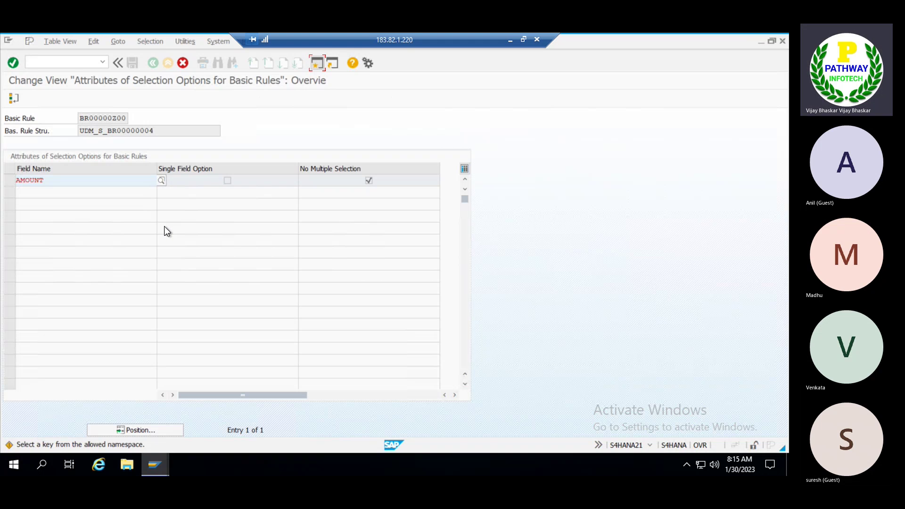
pyautogui.scroll(-1, 165, 231)
pyautogui.press('Return')
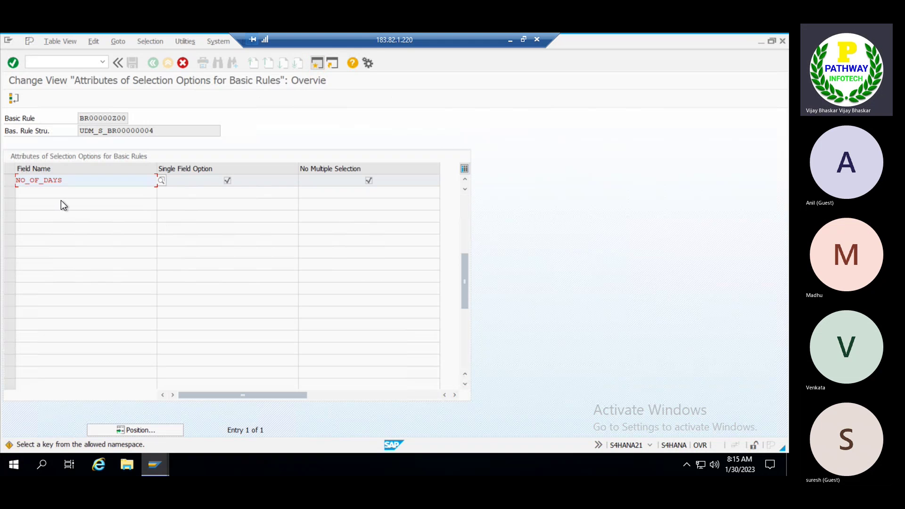
pyautogui.press('Return')
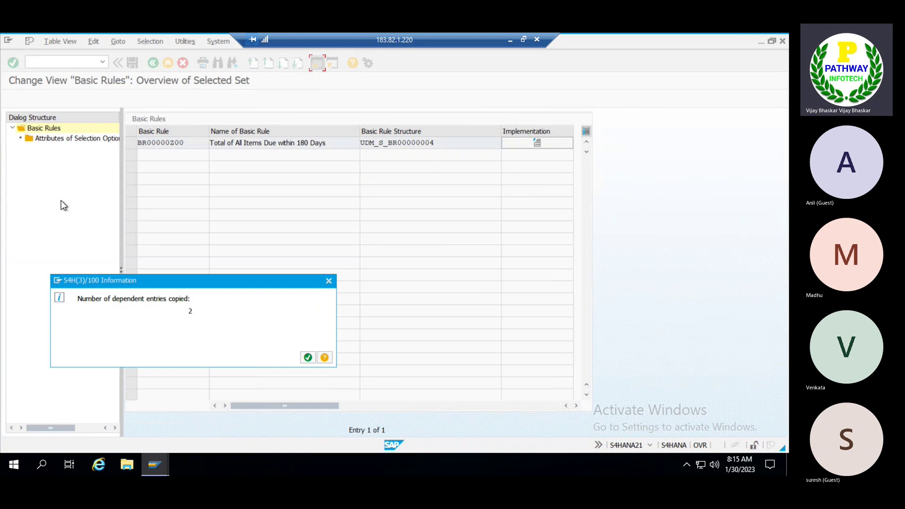
pyautogui.press('Return')
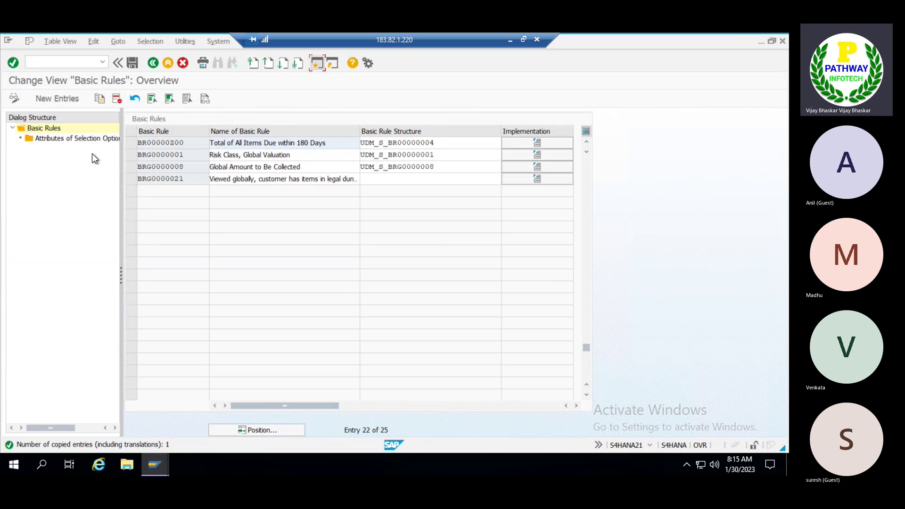
# - Open the attributes of selection options for the copied basic rule BR00000Z00 and select its NO_OF_DAYS entry
pyautogui.click(131, 142)
pyautogui.click(66, 139)
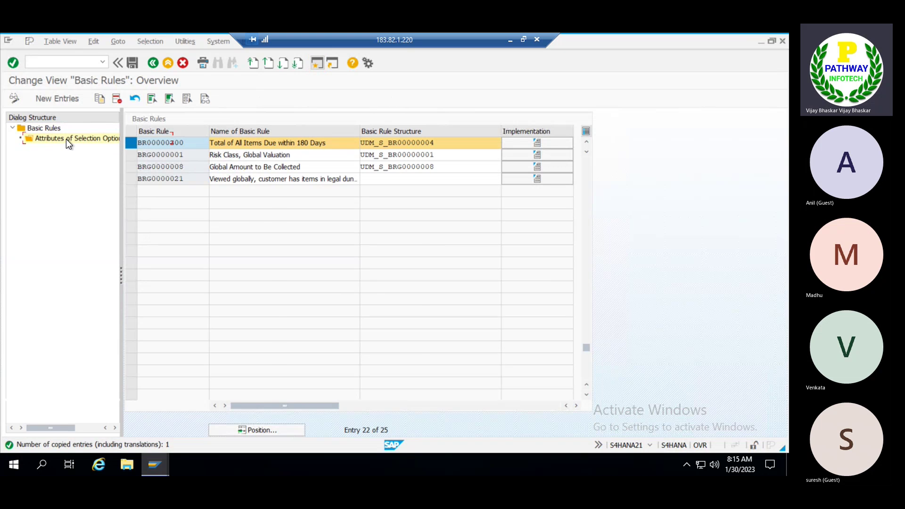
pyautogui.doubleClick(66, 140)
pyautogui.click(132, 190)
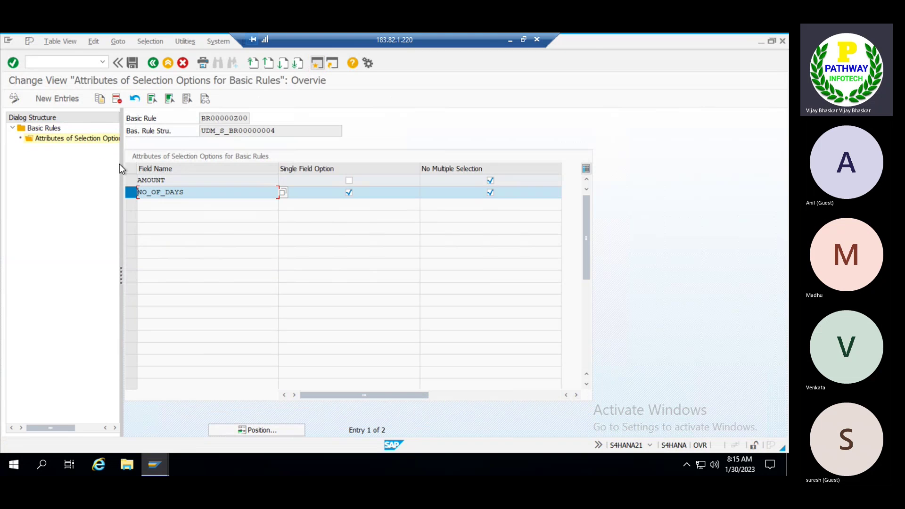
# - Check which field names are available for new selection option entries of BR00000Z00, and leave the new entries without adding any
pyautogui.click(66, 98)
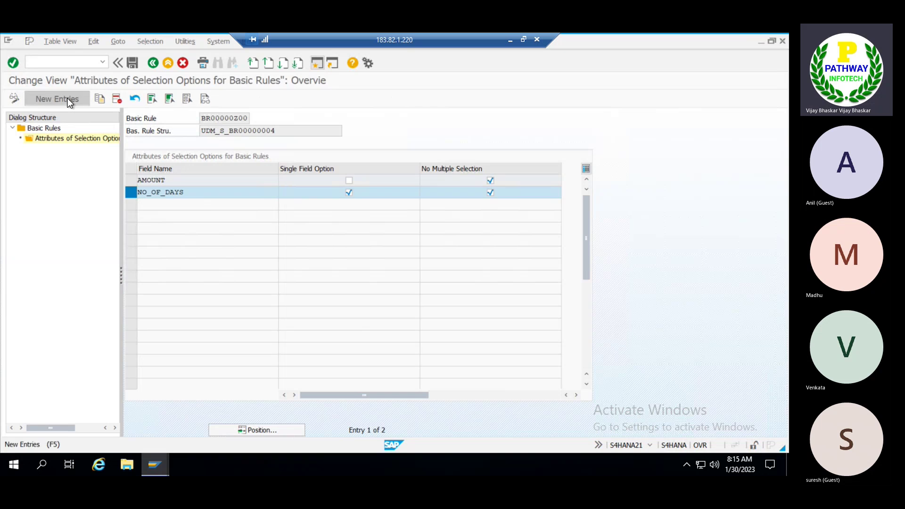
pyautogui.click(283, 181)
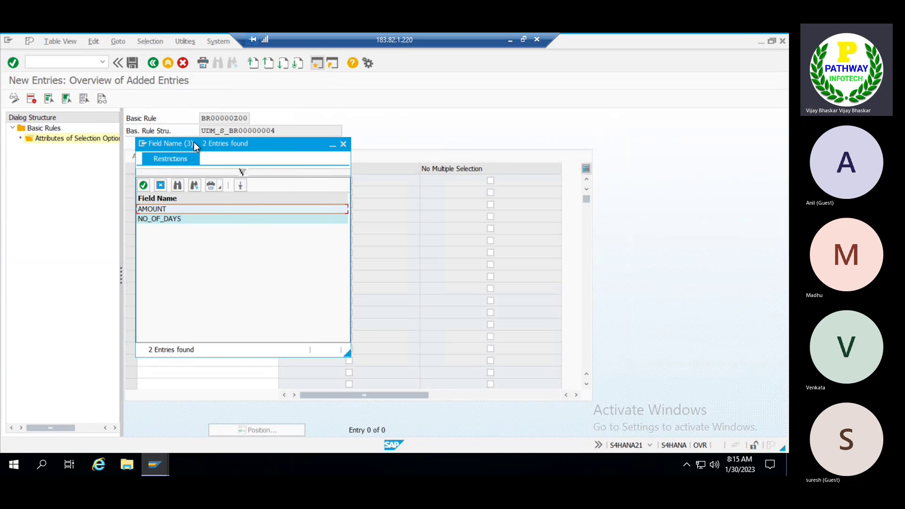
pyautogui.moveTo(194, 142); pyautogui.dragTo(438, 116)
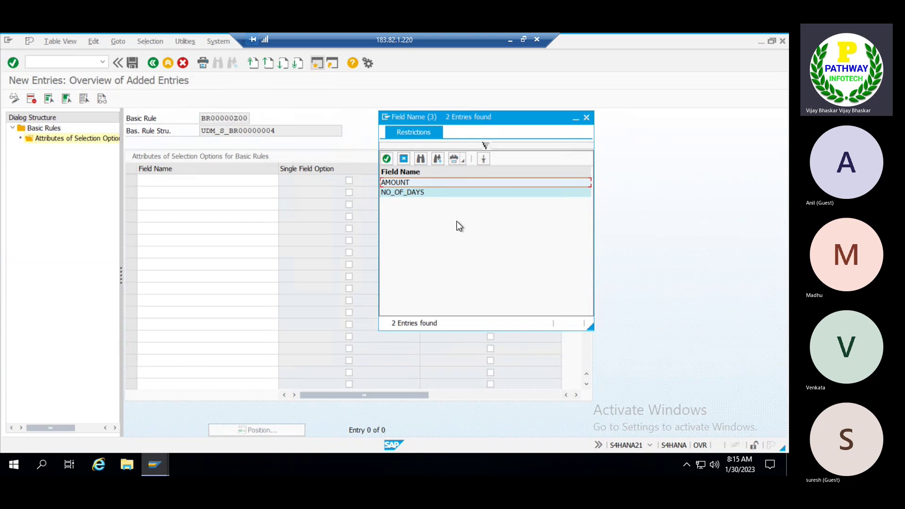
pyautogui.click(487, 145)
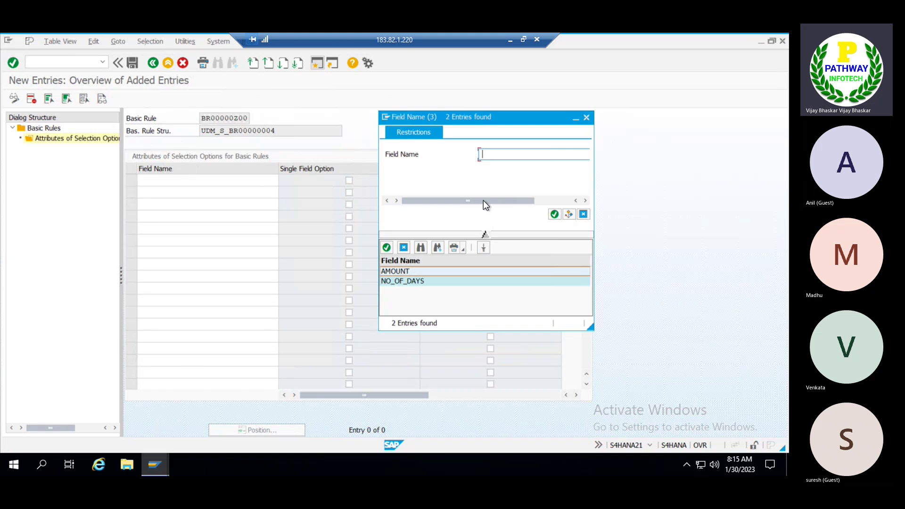
pyautogui.click(554, 214)
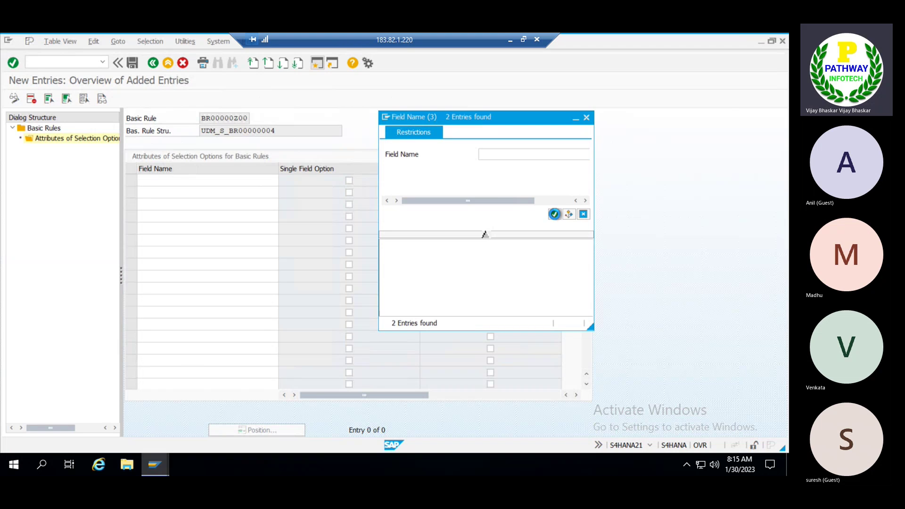
pyautogui.click(586, 118)
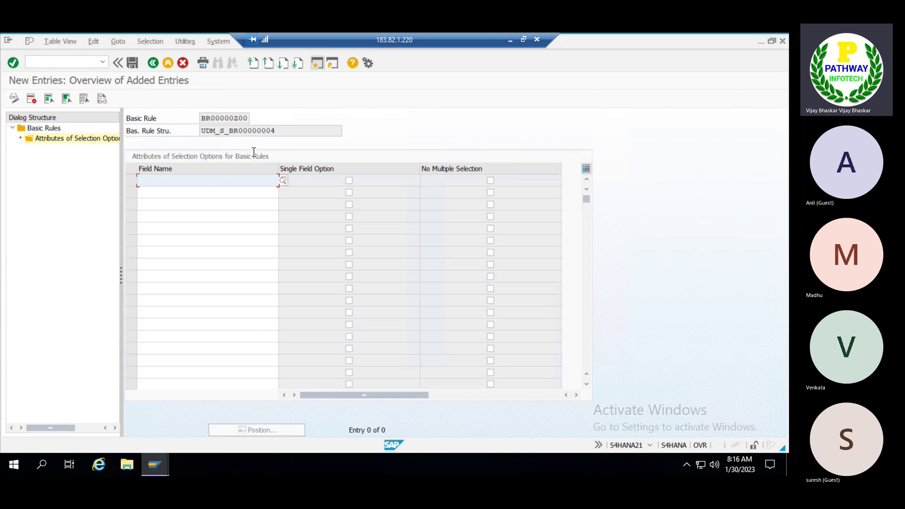
pyautogui.moveTo(288, 130); pyautogui.dragTo(200, 132)
pyautogui.click(200, 133)
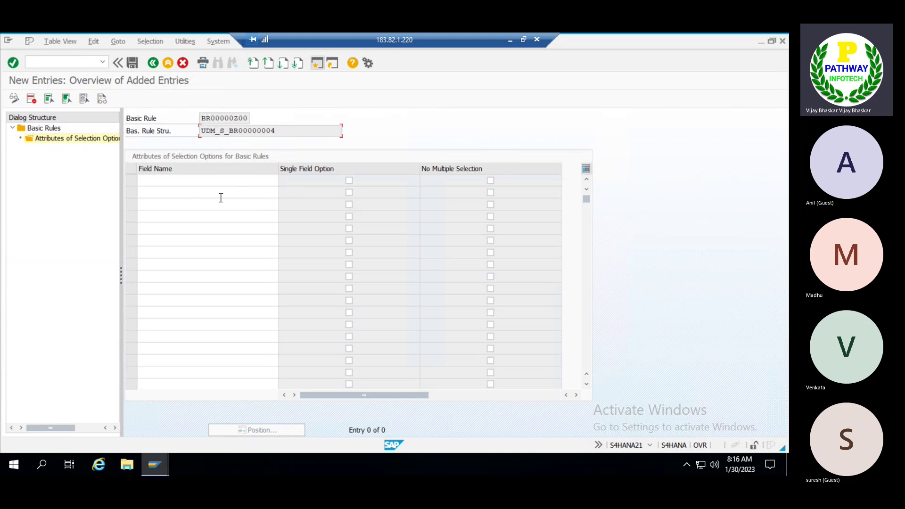
pyautogui.click(228, 180)
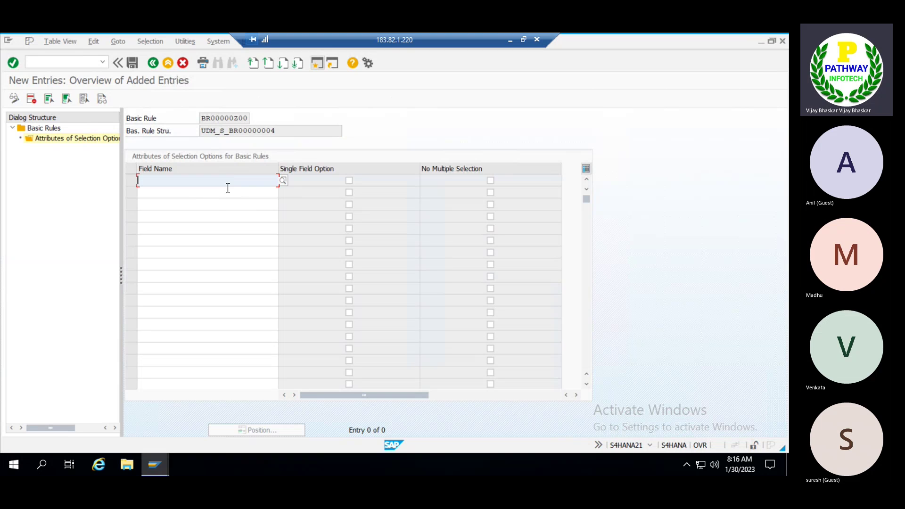
pyautogui.click(215, 191)
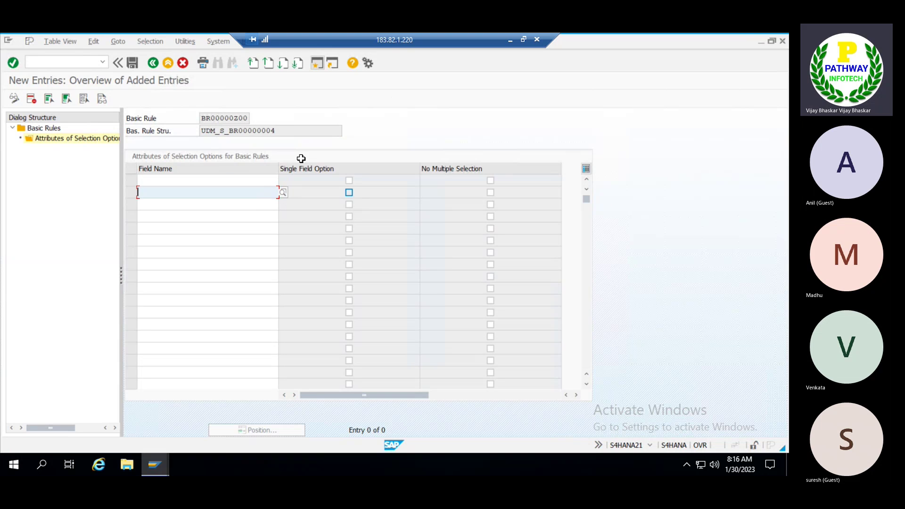
pyautogui.click(182, 63)
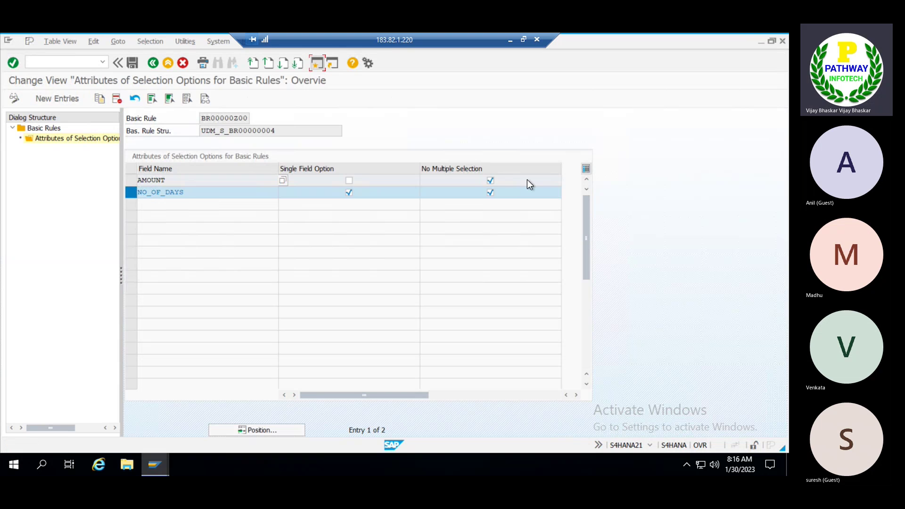
# - Save the new basic rule BR00000Z00 under the FSCM_Cash workbench request S4HK901795
pyautogui.click(186, 192)
pyautogui.click(181, 182)
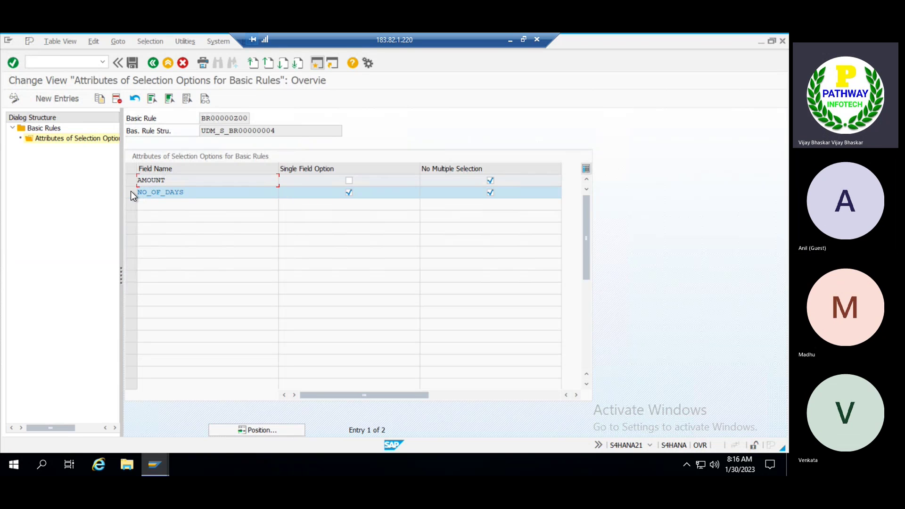
pyautogui.click(131, 190)
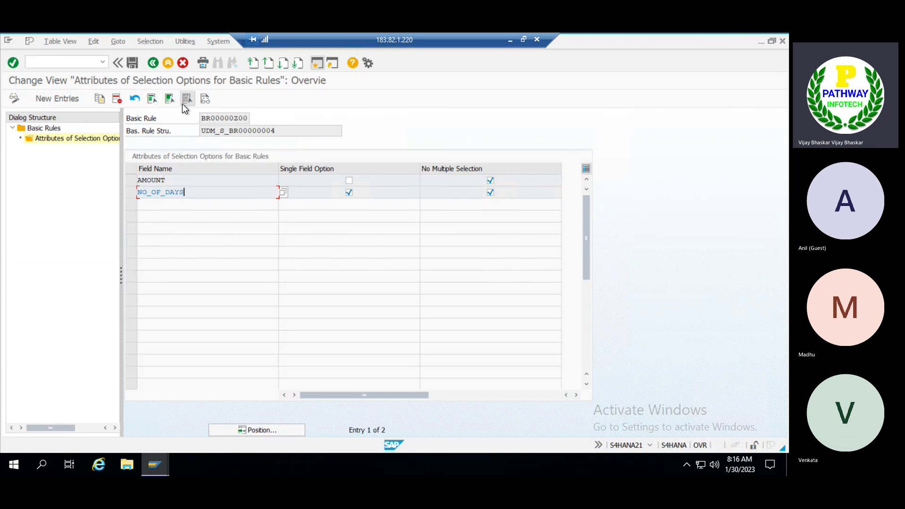
pyautogui.click(132, 63)
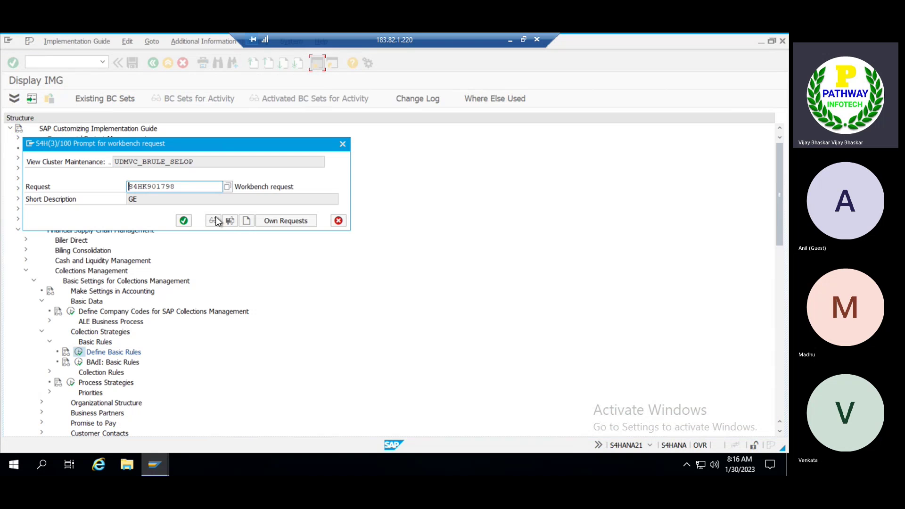
pyautogui.click(227, 188)
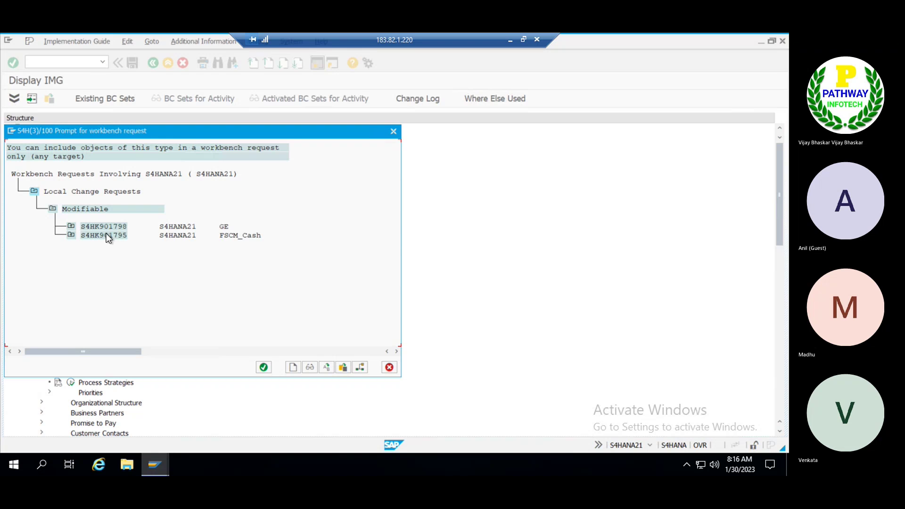
pyautogui.doubleClick(100, 234)
pyautogui.click(183, 221)
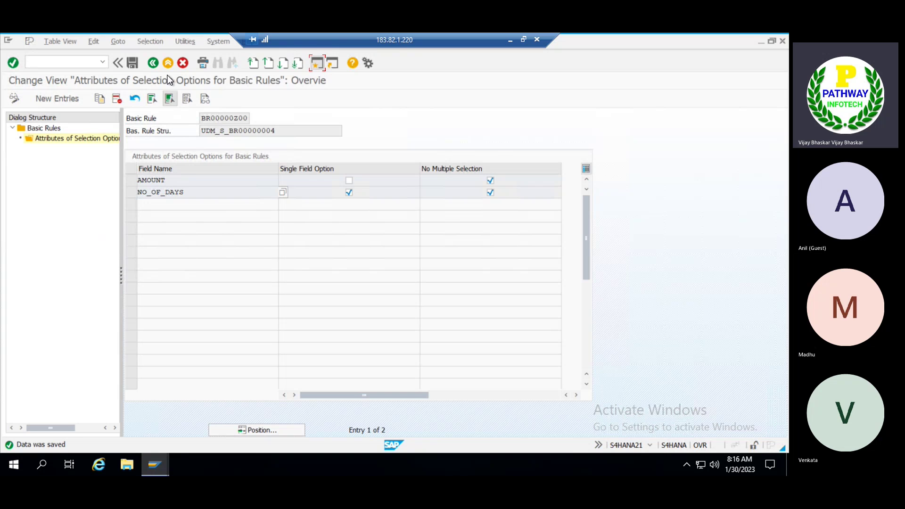
# - Return to the implementation guide and open the Define Collection Rules activity under Collection Strategies
pyautogui.click(154, 62)
pyautogui.click(153, 63)
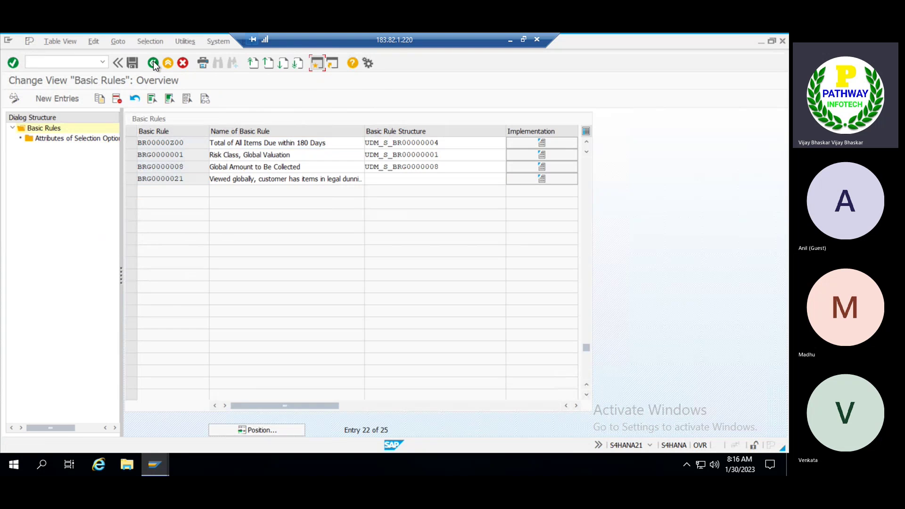
pyautogui.click(153, 62)
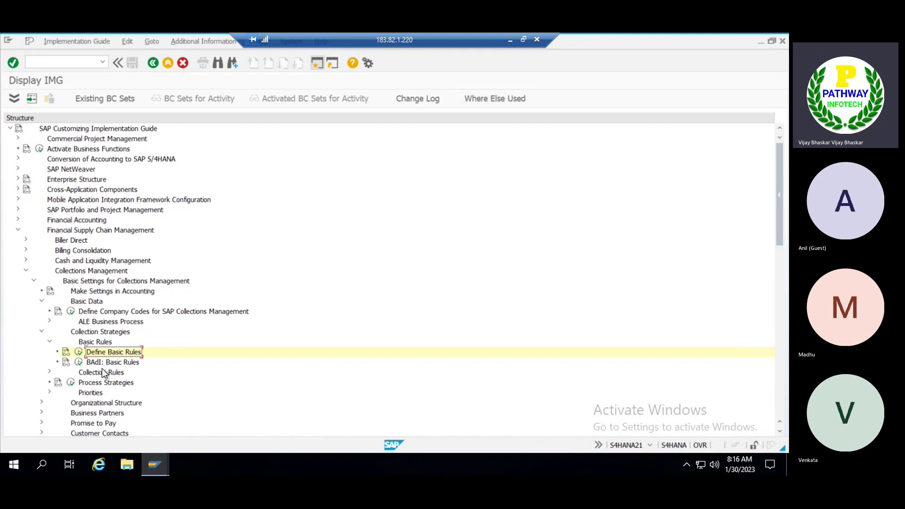
pyautogui.scroll(-1, 107, 373)
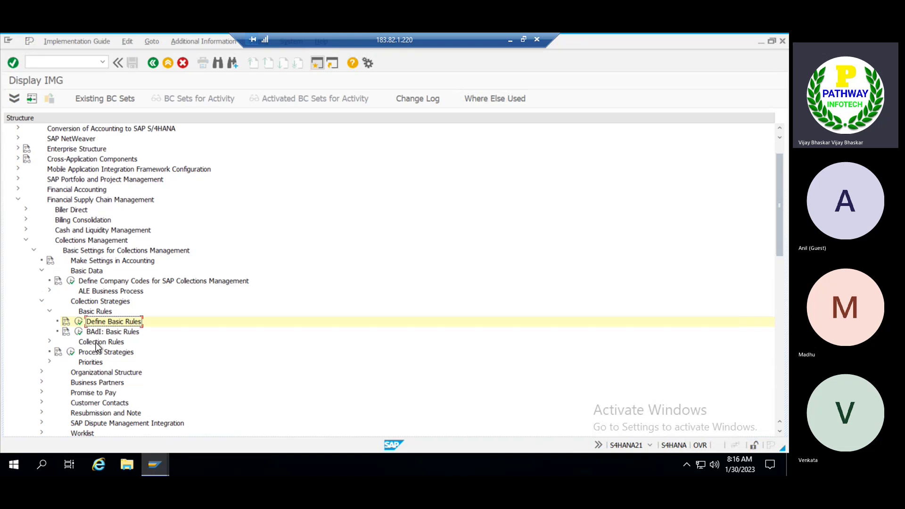
pyautogui.click(97, 345)
pyautogui.doubleClick(107, 346)
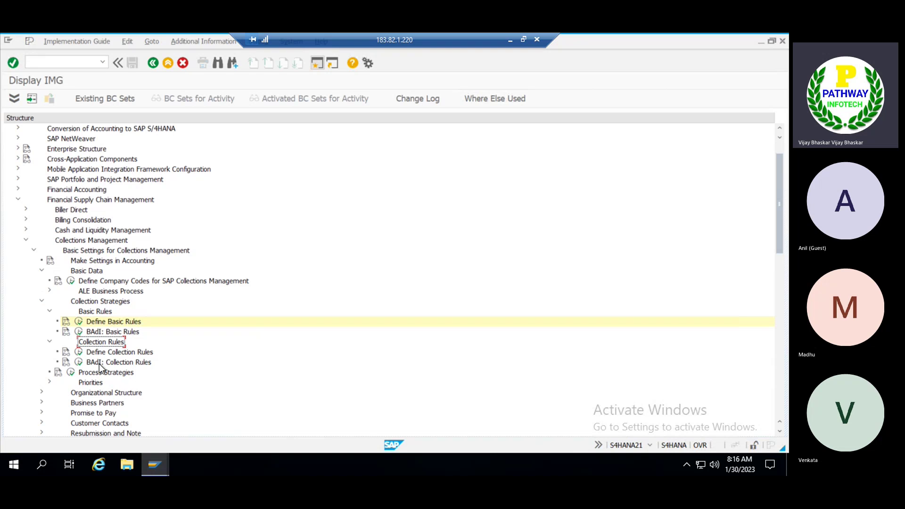
pyautogui.click(78, 351)
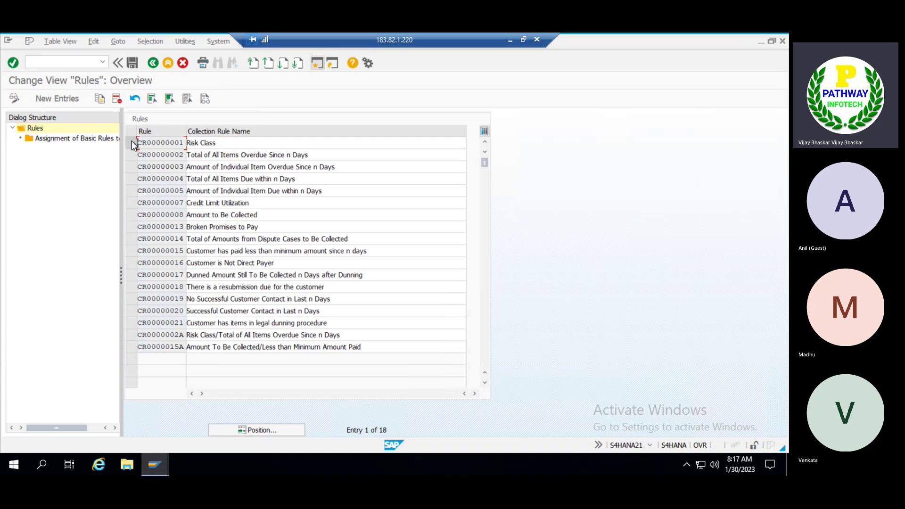
# - Check which basic rule is assigned to the Risk Class collection rule CR00000001, and return to the rules overview
pyautogui.click(132, 143)
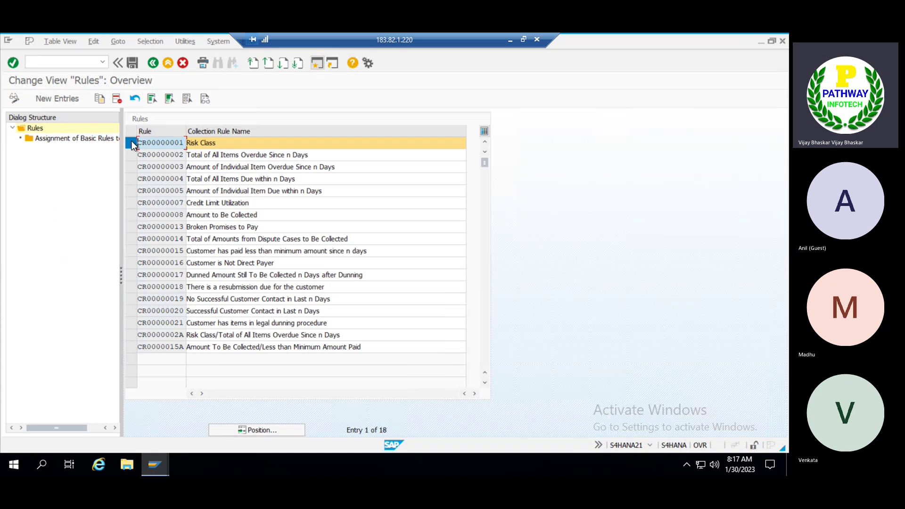
pyautogui.doubleClick(63, 139)
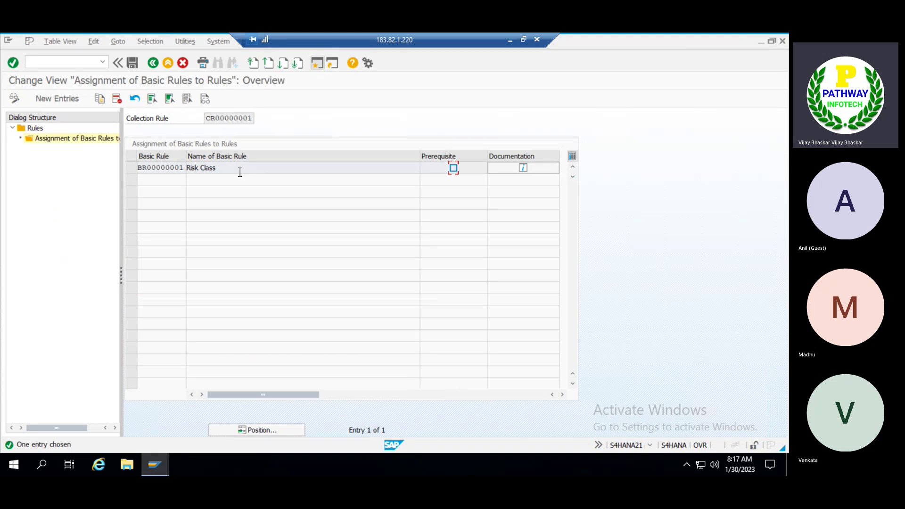
pyautogui.click(236, 168)
pyautogui.click(152, 61)
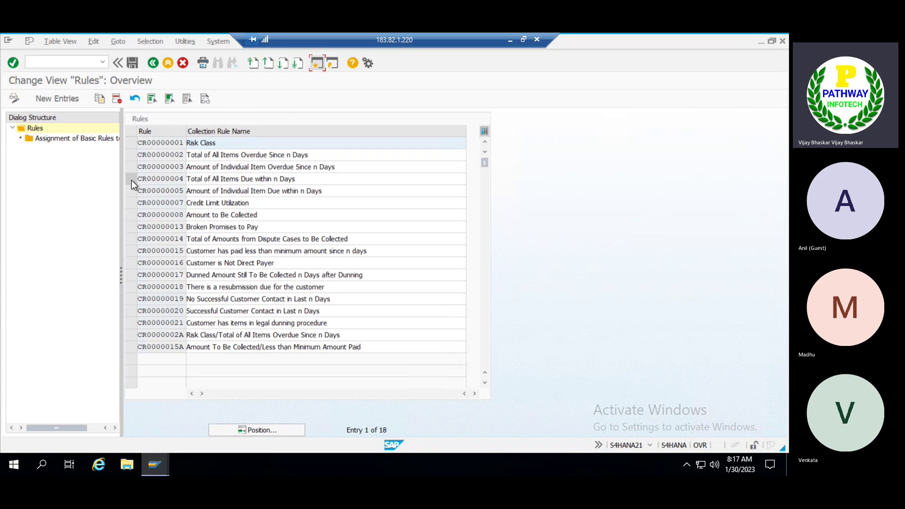
# - Check the basic rule assignment of collection rule CR00000004, Total of All Items Due within n Days, and return to the overview
pyautogui.click(131, 179)
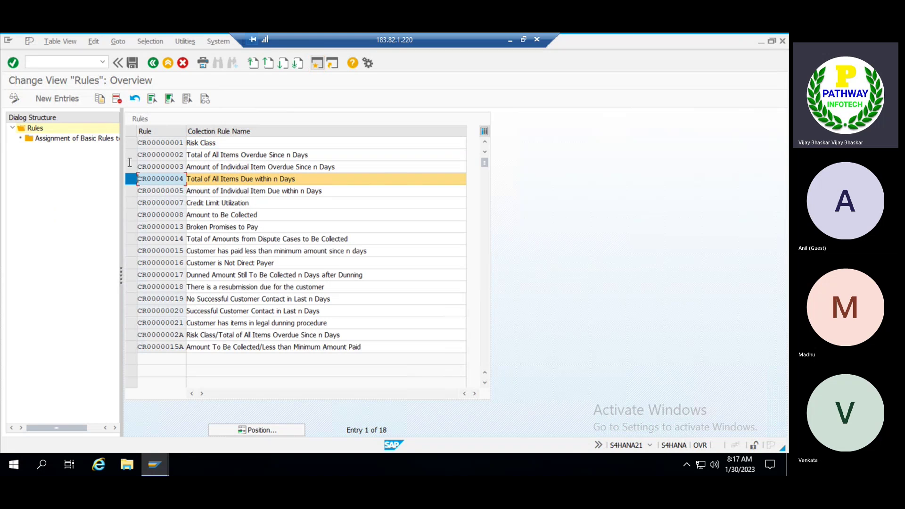
pyautogui.doubleClick(79, 137)
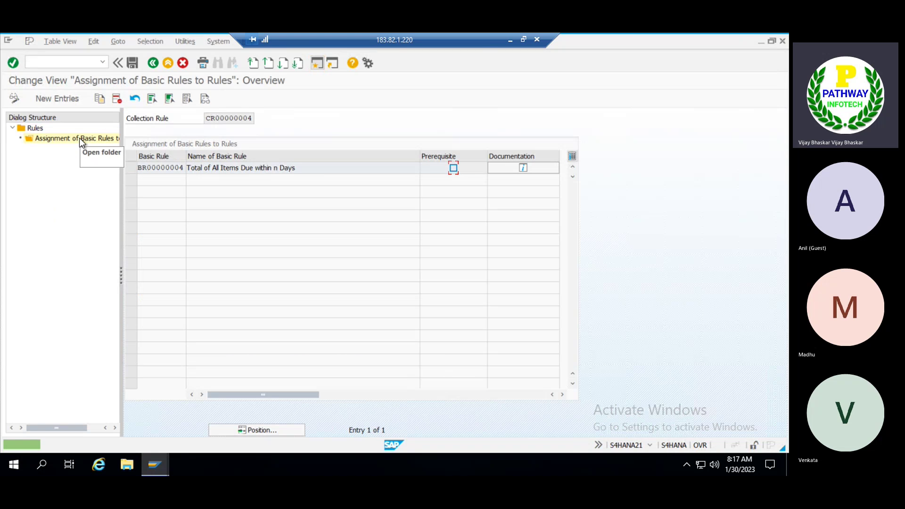
pyautogui.moveTo(319, 169); pyautogui.dragTo(239, 168)
pyautogui.click(239, 168)
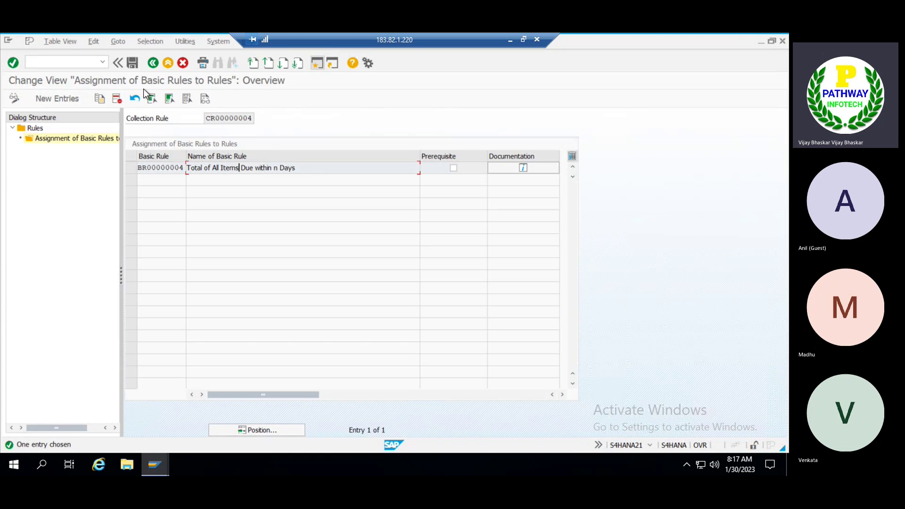
pyautogui.click(154, 62)
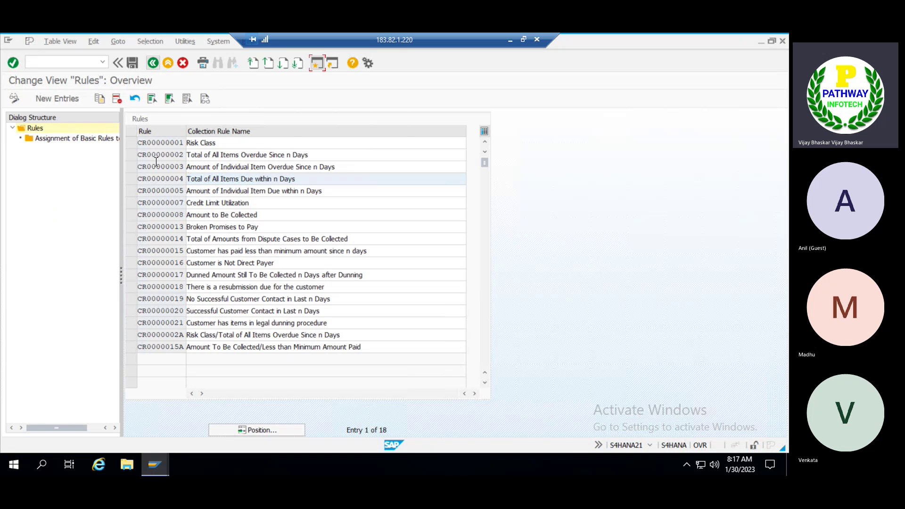
# - Leave the collection rules, open the Process Strategies activity and start a new collection strategy
pyautogui.click(148, 63)
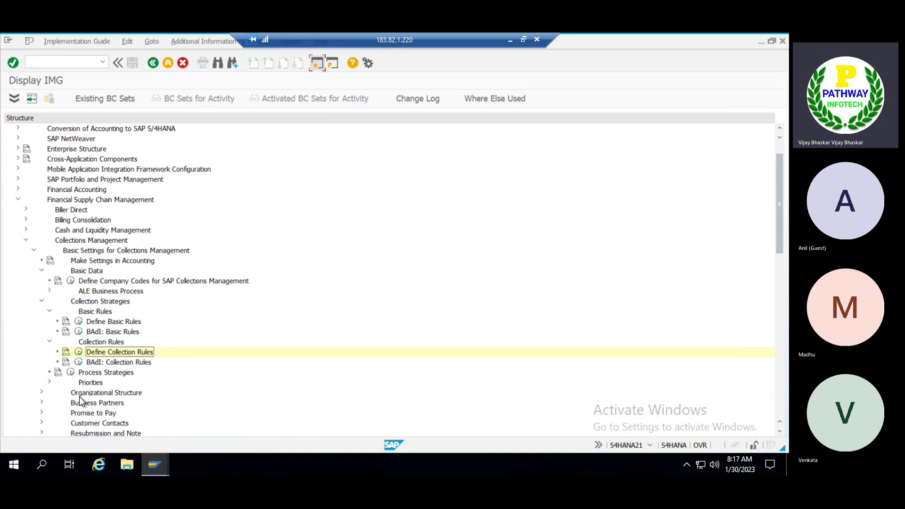
pyautogui.scroll(-2, 85, 391)
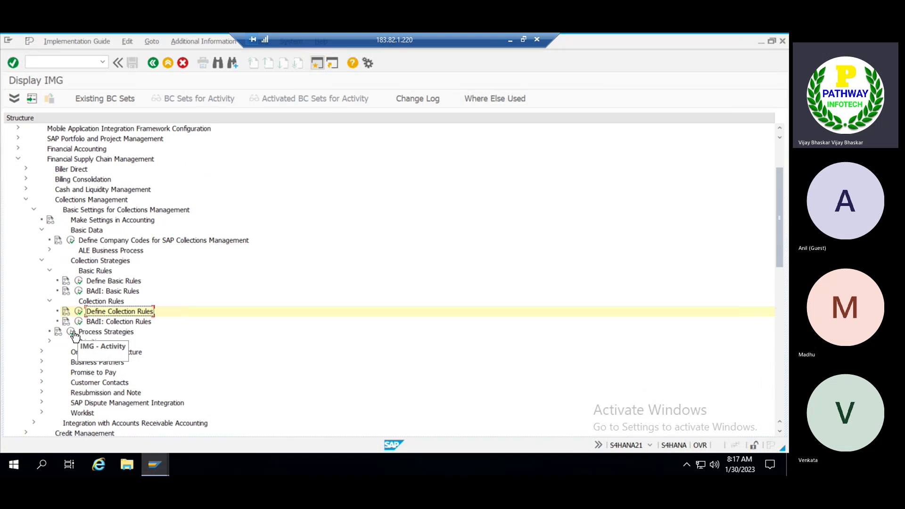
pyautogui.click(72, 332)
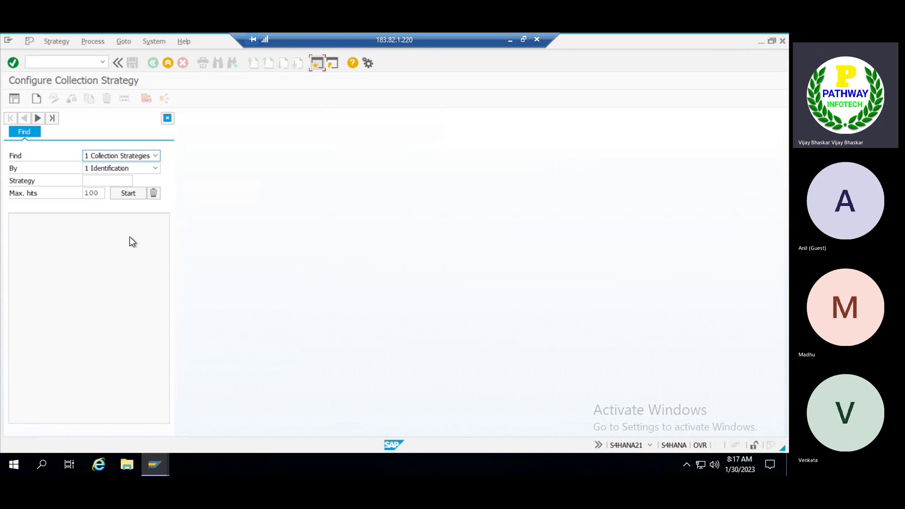
pyautogui.click(39, 98)
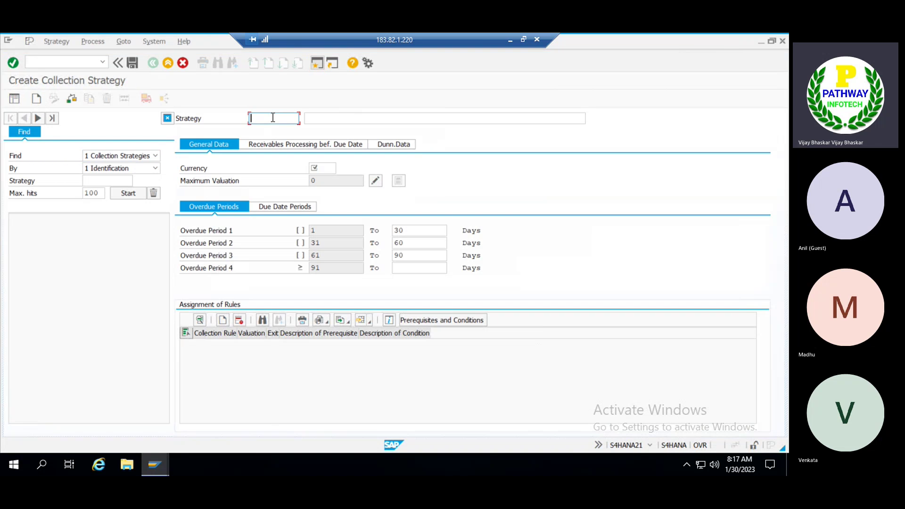
# - Identify the new collection strategy as TRM01 with the description "Collections Starategies"
pyautogui.write('TRM01')
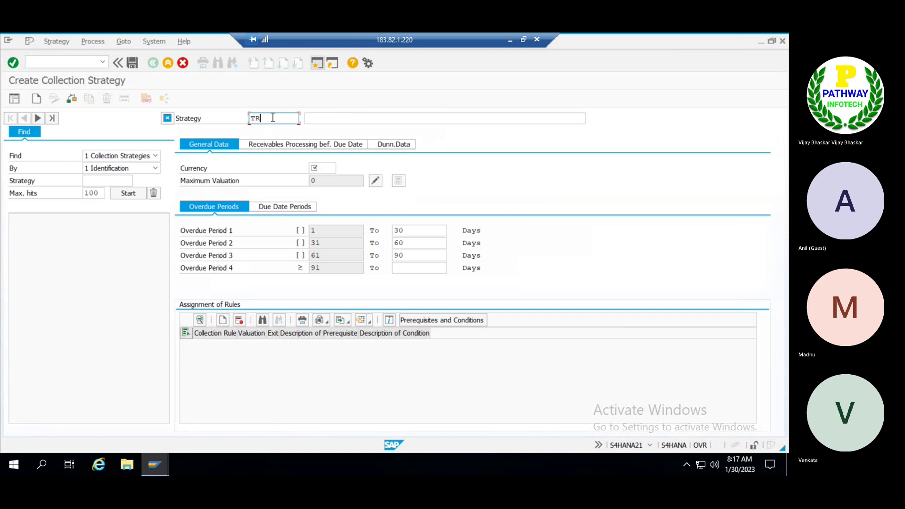
pyautogui.click(361, 119)
pyautogui.write('Collec')
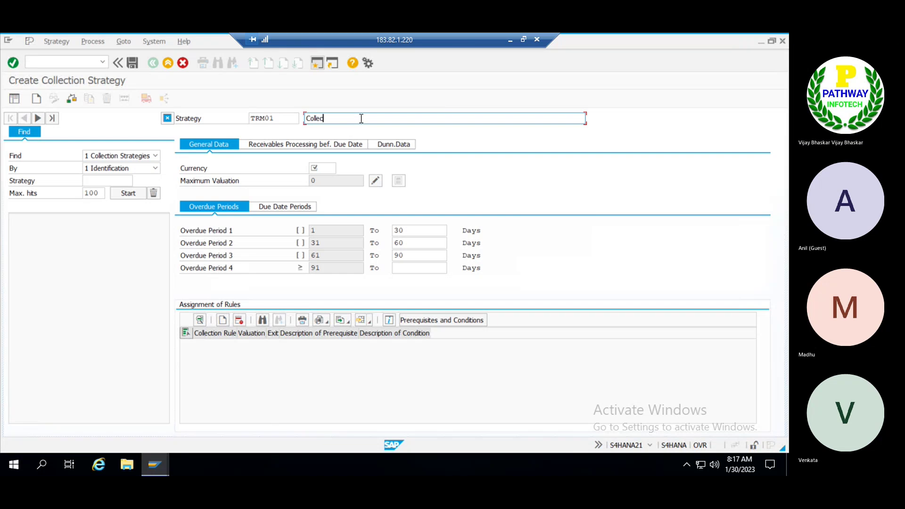
pyautogui.write('tions Starategies')
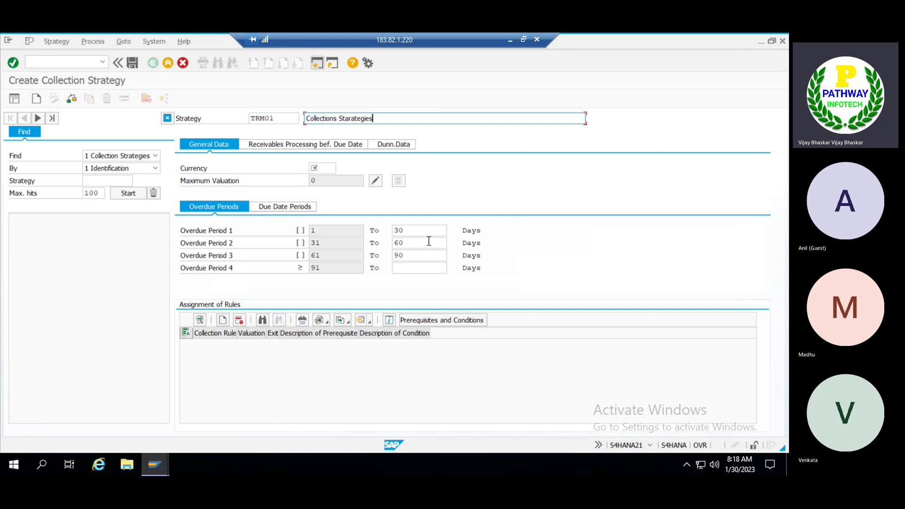
# - Compare the due date periods with the overdue periods, and set the end of Overdue Period 1 to 10 days
pyautogui.click(281, 208)
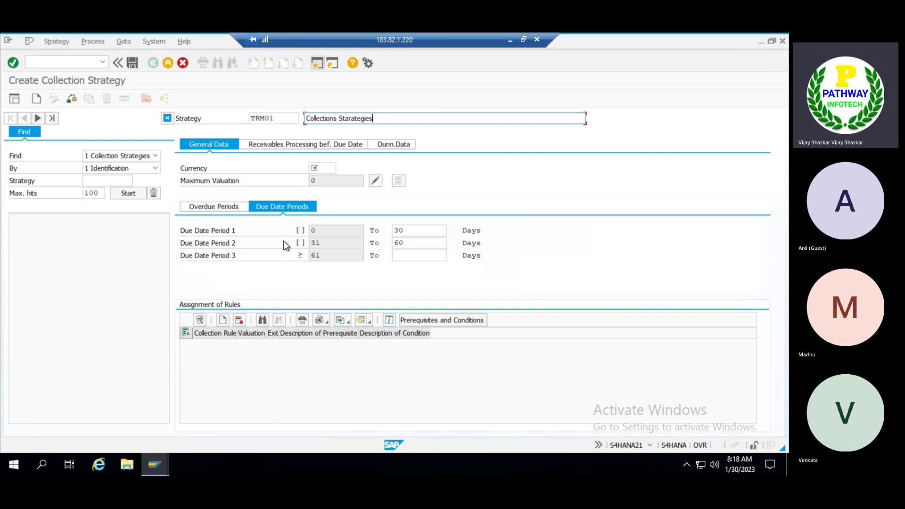
pyautogui.click(216, 205)
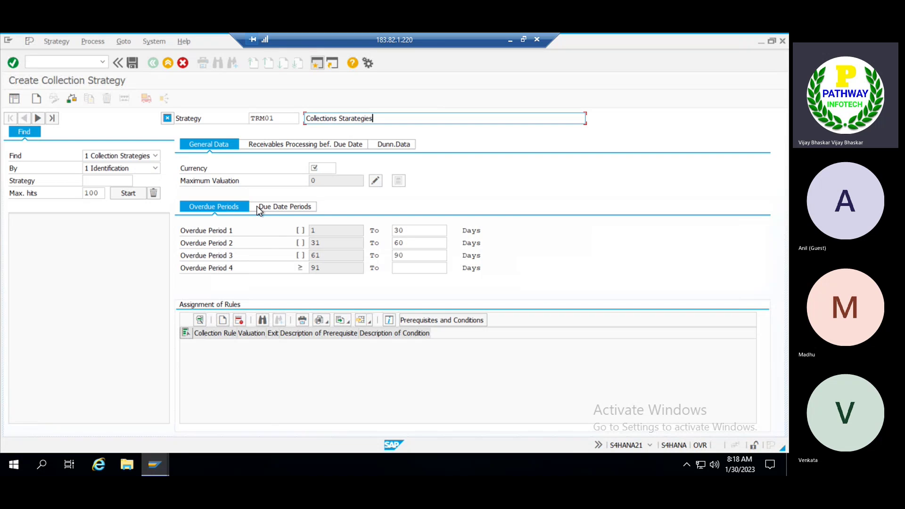
pyautogui.click(287, 206)
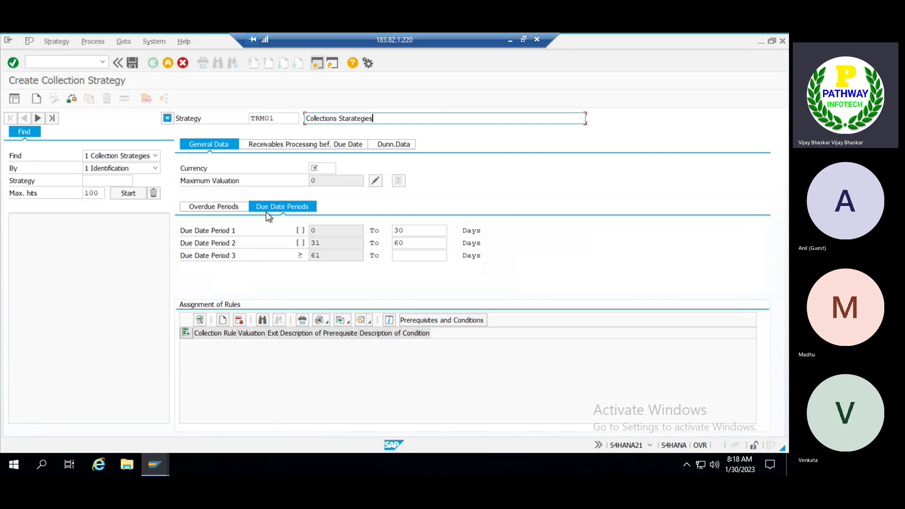
pyautogui.click(209, 208)
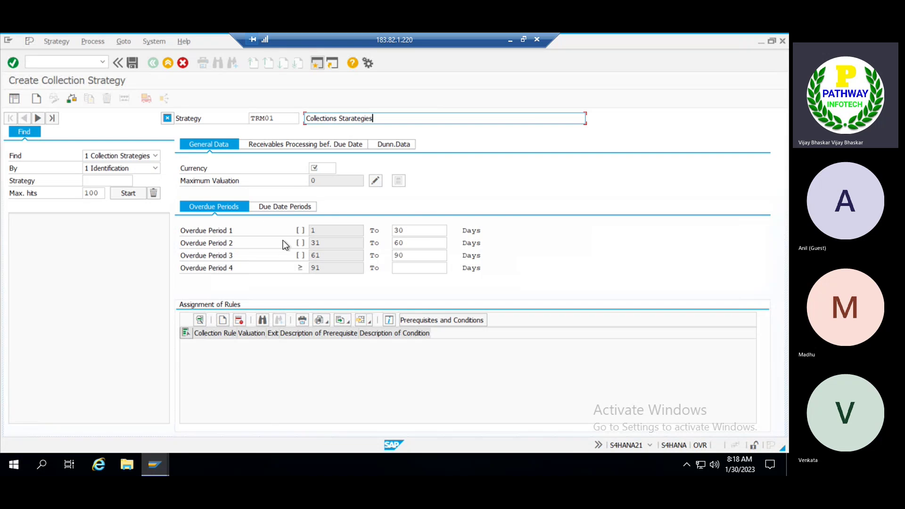
pyautogui.click(428, 230)
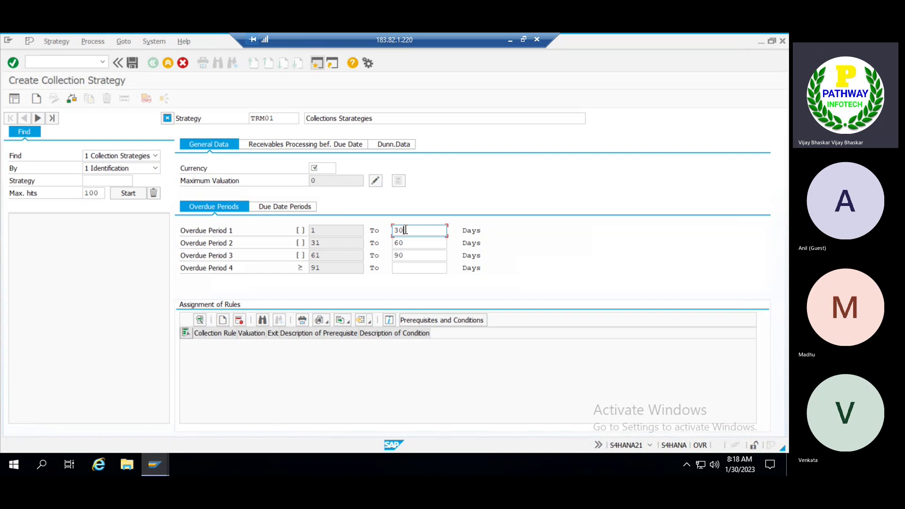
pyautogui.press('BackSpace')
pyautogui.press('BackSpace')
pyautogui.write('10')
pyautogui.press('Return')
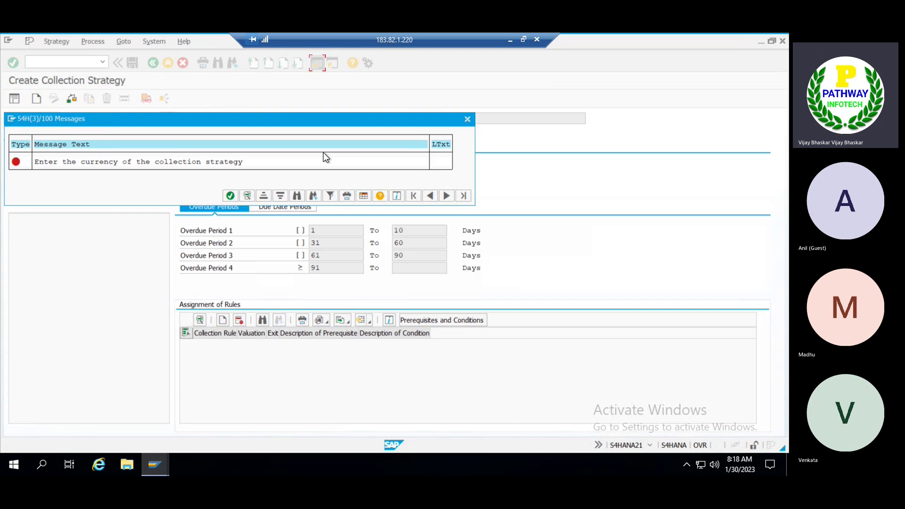
pyautogui.click(467, 120)
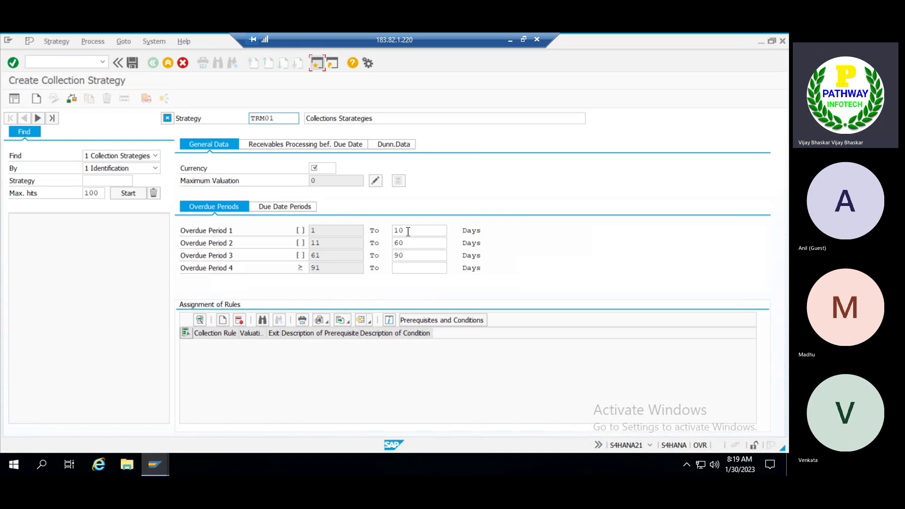
# - Set the currency of the collection strategy to INR
pyautogui.click(325, 168)
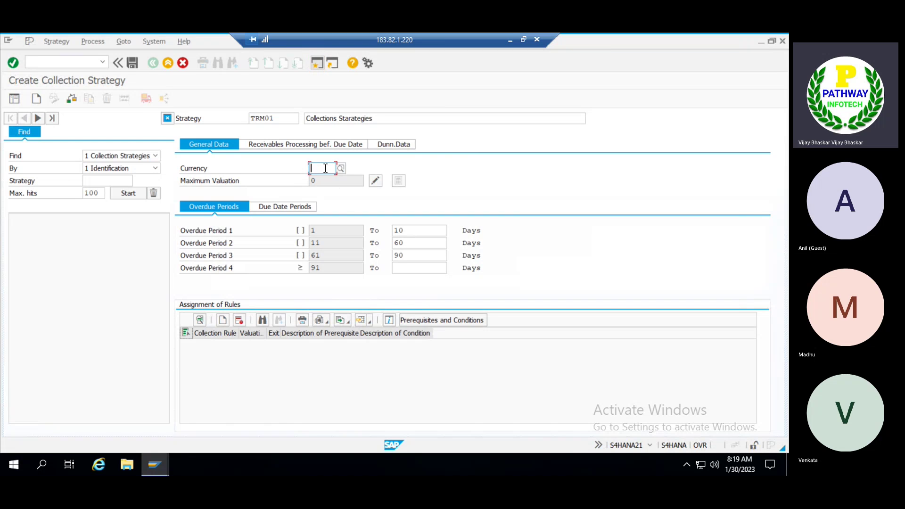
pyautogui.write('IN')
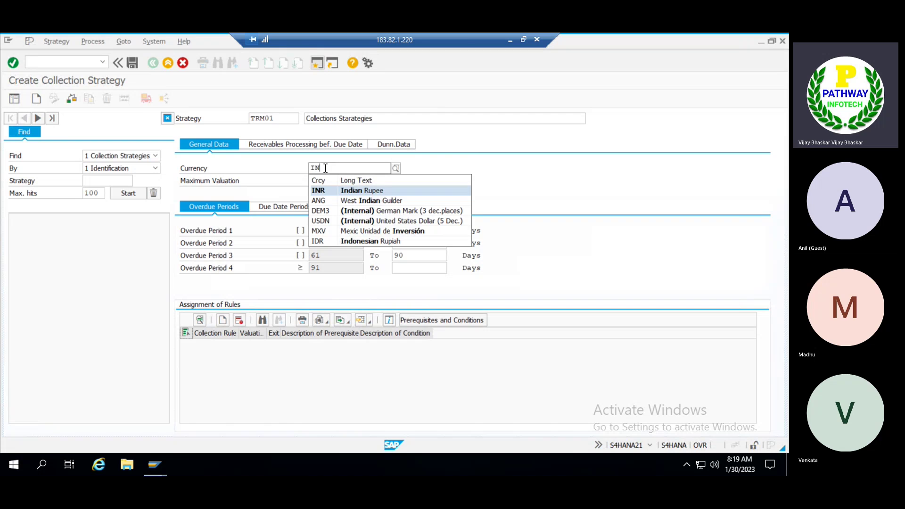
pyautogui.press('Return')
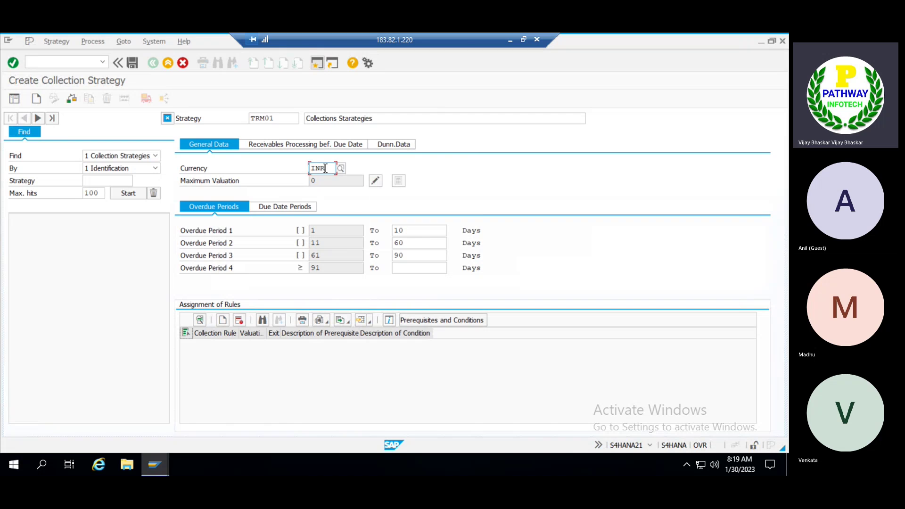
# - Set the end of Overdue Period 2 to 30 days
pyautogui.click(407, 243)
pyautogui.press('BackSpace')
pyautogui.press('BackSpace')
pyautogui.write('30')
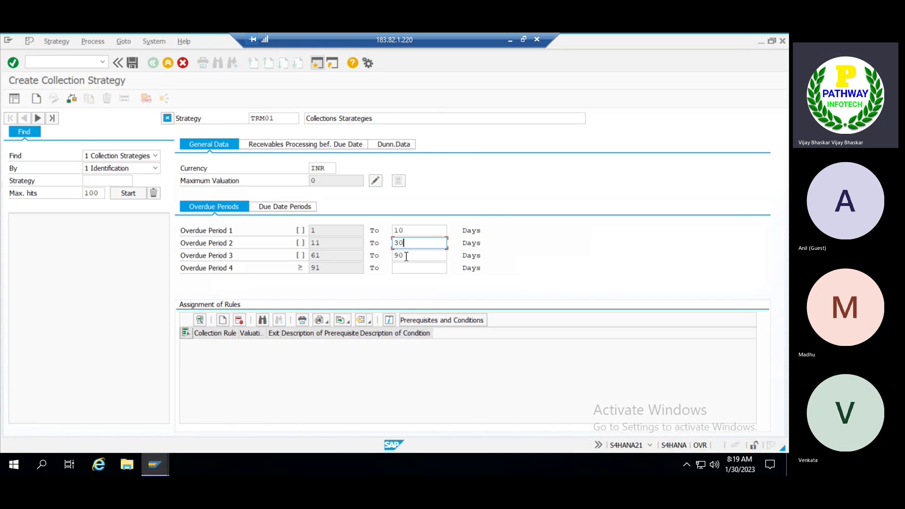
# - Set the end of Overdue Period 3 to 60 days and the end of Overdue Period 4 to 90 days
pyautogui.click(406, 255)
pyautogui.press('BackSpace')
pyautogui.press('BackSpace')
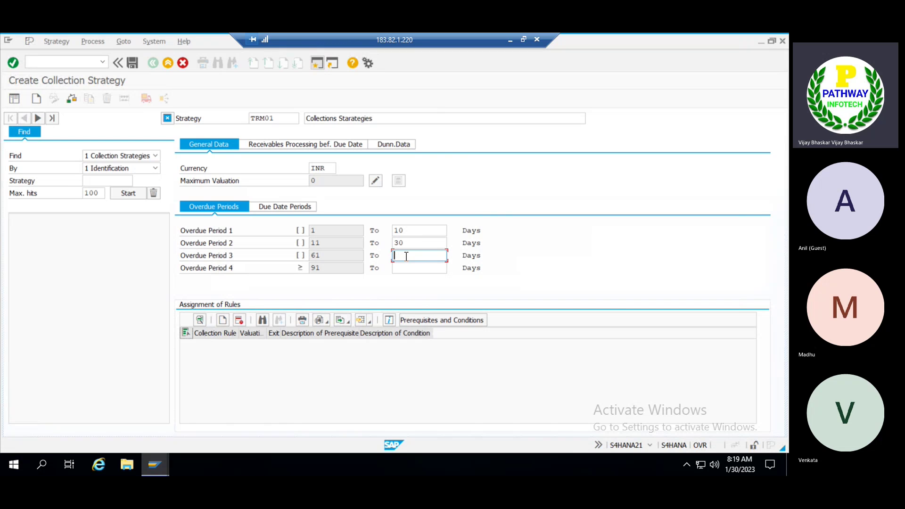
pyautogui.press('Return')
pyautogui.click(398, 256)
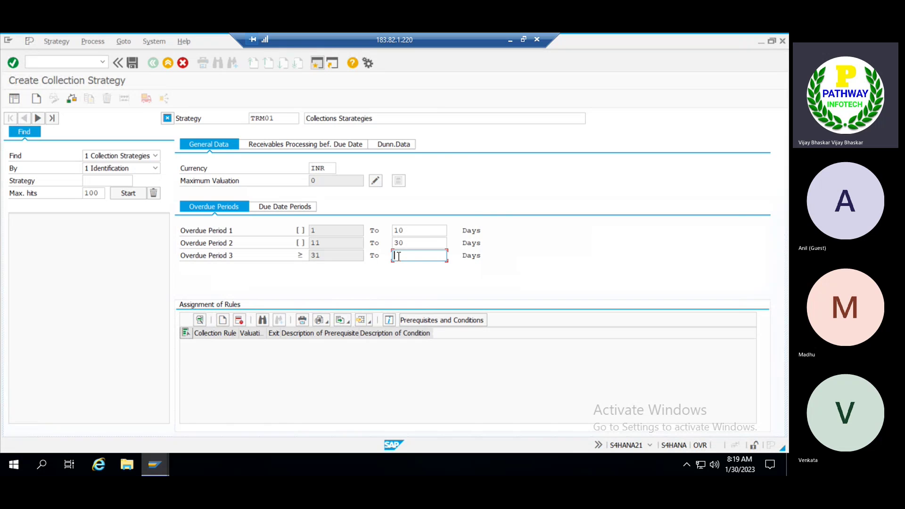
pyautogui.write('60')
pyautogui.press('Return')
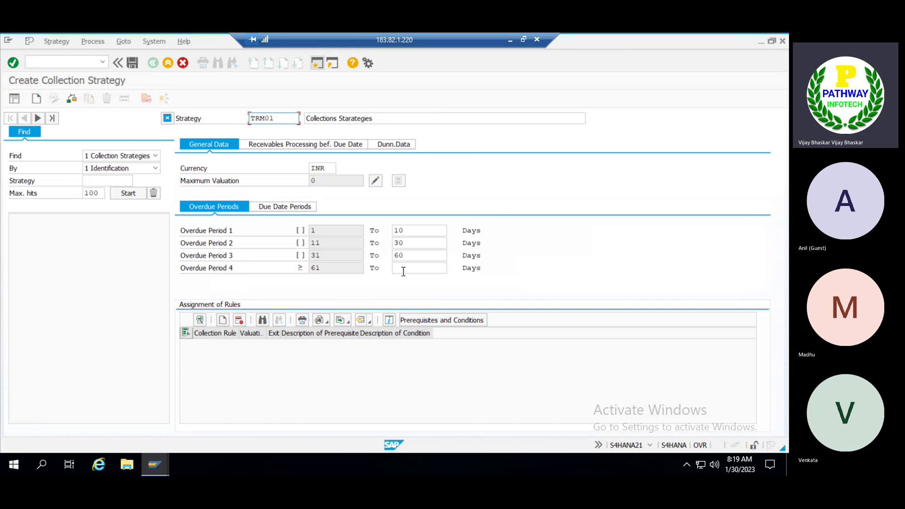
pyautogui.click(400, 267)
pyautogui.write('90')
pyautogui.press('Return')
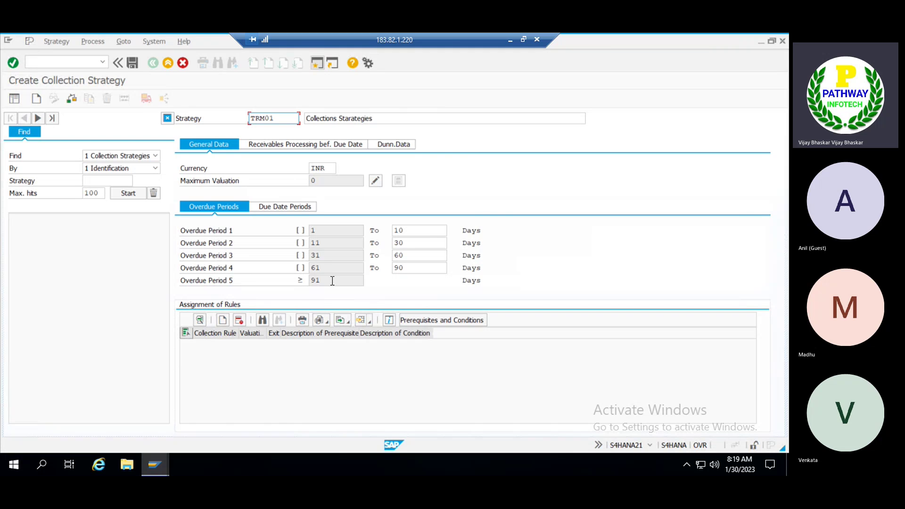
# - Set the end of Due Date Period 3 to 90 days
pyautogui.click(280, 208)
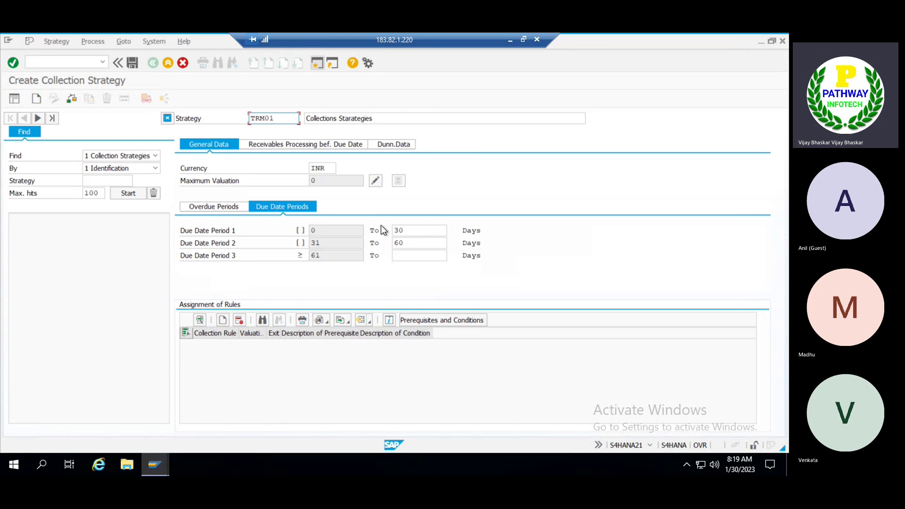
pyautogui.click(404, 257)
pyautogui.write('18')
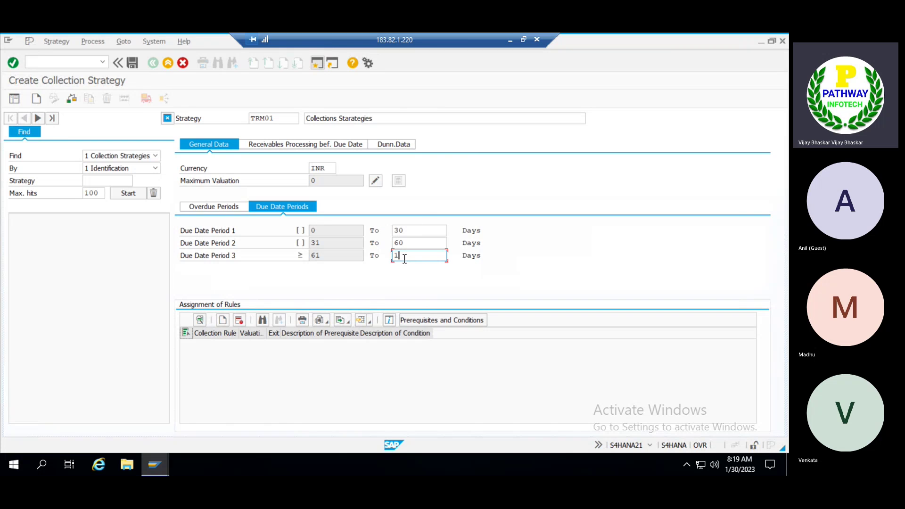
pyautogui.press('BackSpace')
pyautogui.press('BackSpace')
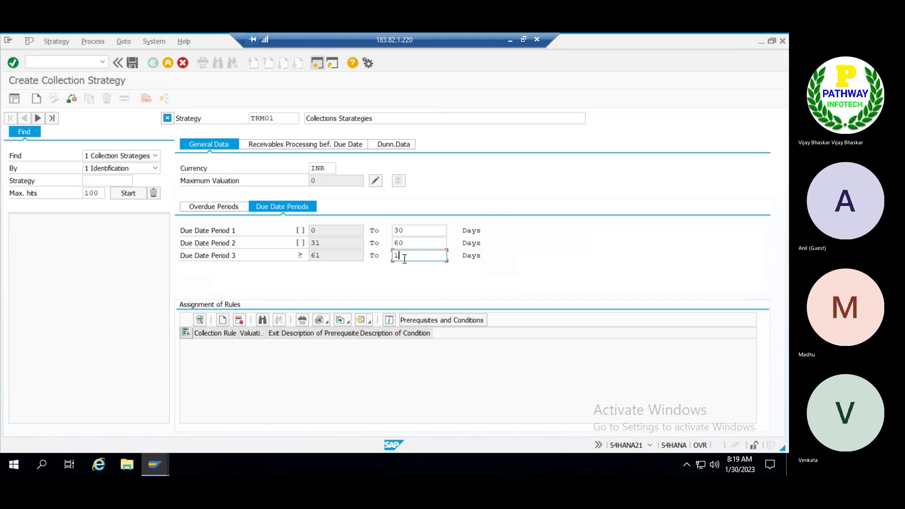
pyautogui.write('90')
pyautogui.press('Return')
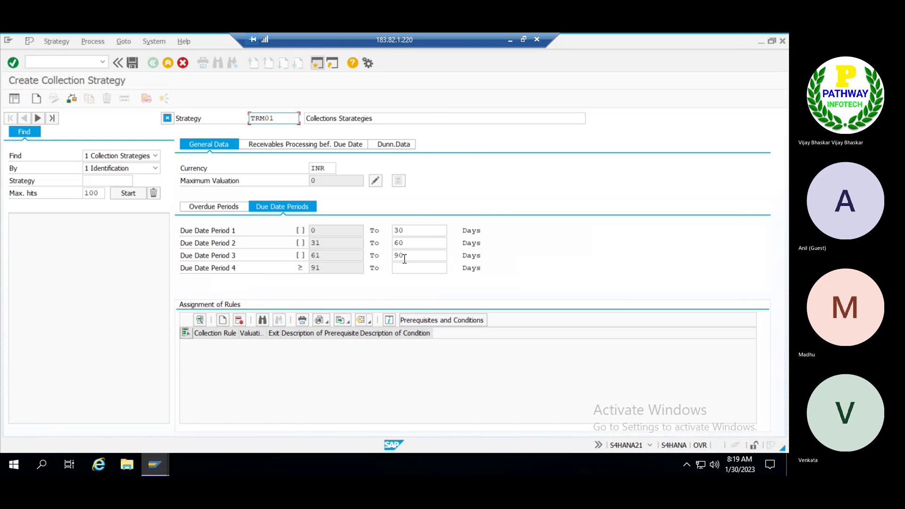
# - Return to the overdue periods and end Overdue Period 4 at 190 days and Overdue Period 3 at 90 days
pyautogui.click(208, 207)
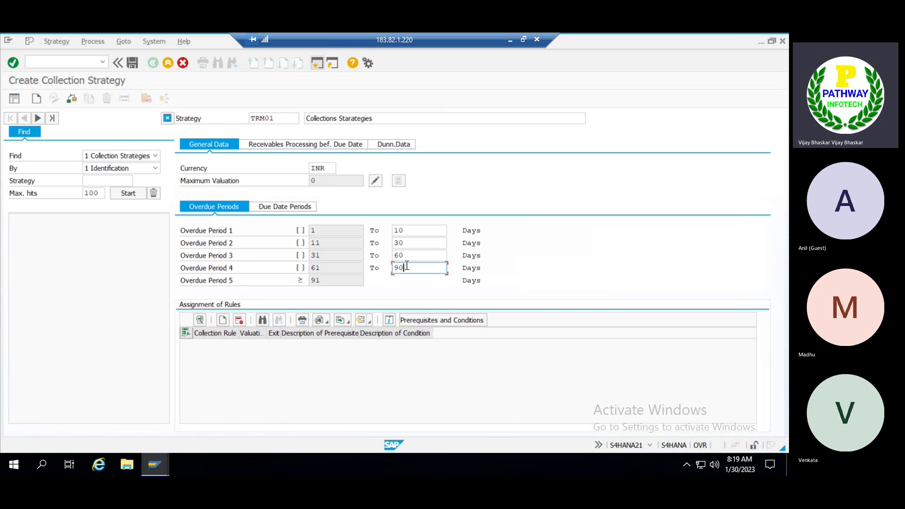
pyautogui.press('BackSpace')
pyautogui.press('BackSpace')
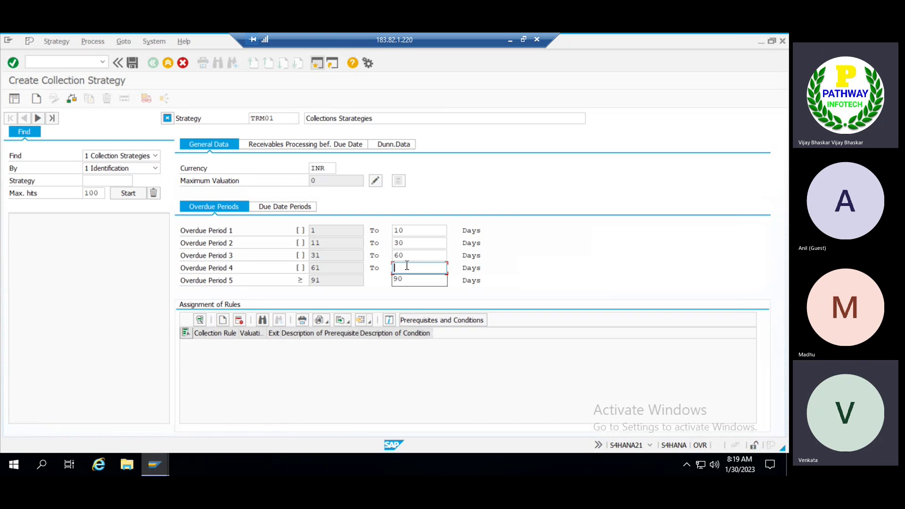
pyautogui.write('190')
pyautogui.click(405, 255)
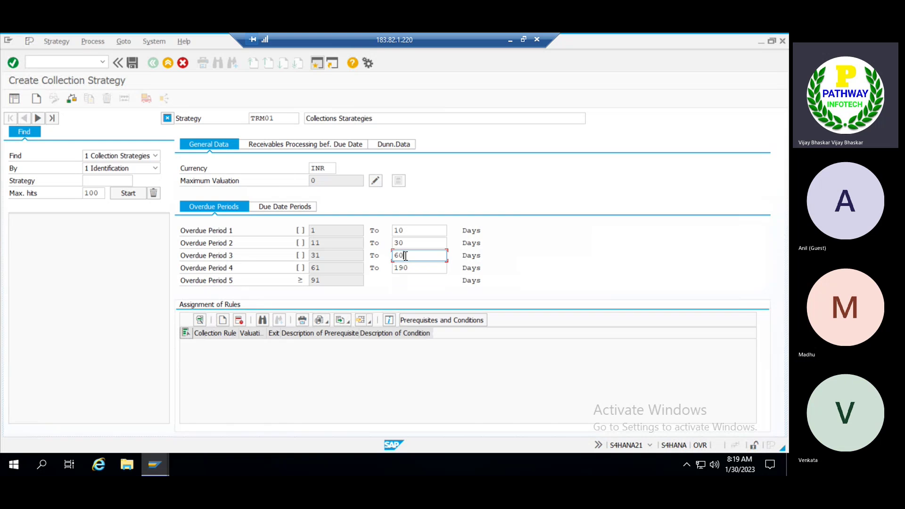
pyautogui.press('BackSpace')
pyautogui.press('BackSpace')
pyautogui.write('90')
pyautogui.press('Return')
# - Change the end of Overdue Period 4 to 180 days and save the collection strategy
pyautogui.click(405, 267)
pyautogui.press('BackSpace')
pyautogui.press('BackSpace')
pyautogui.press('BackSpace')
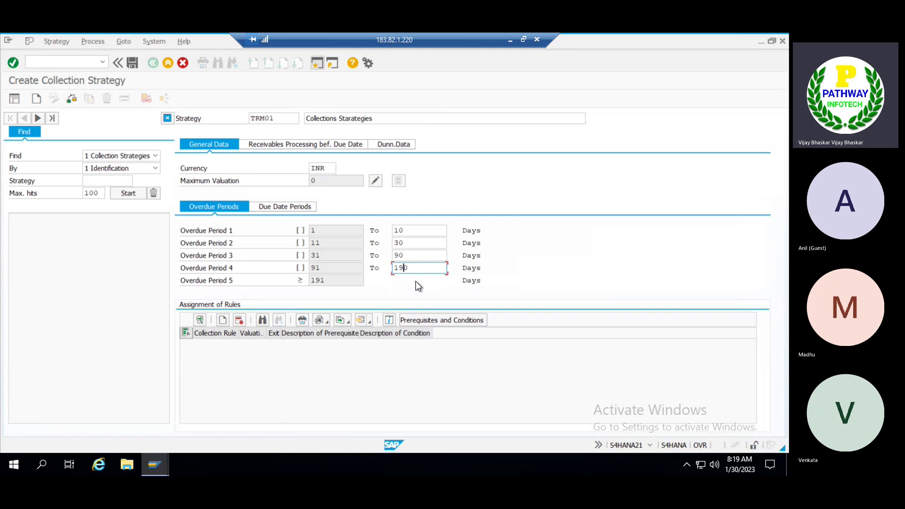
pyautogui.write('1')
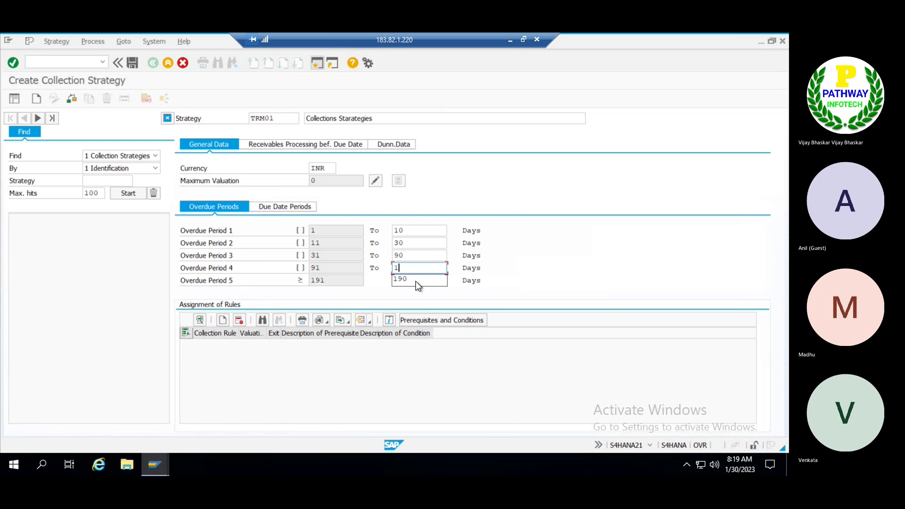
pyautogui.write('80')
pyautogui.press('Return')
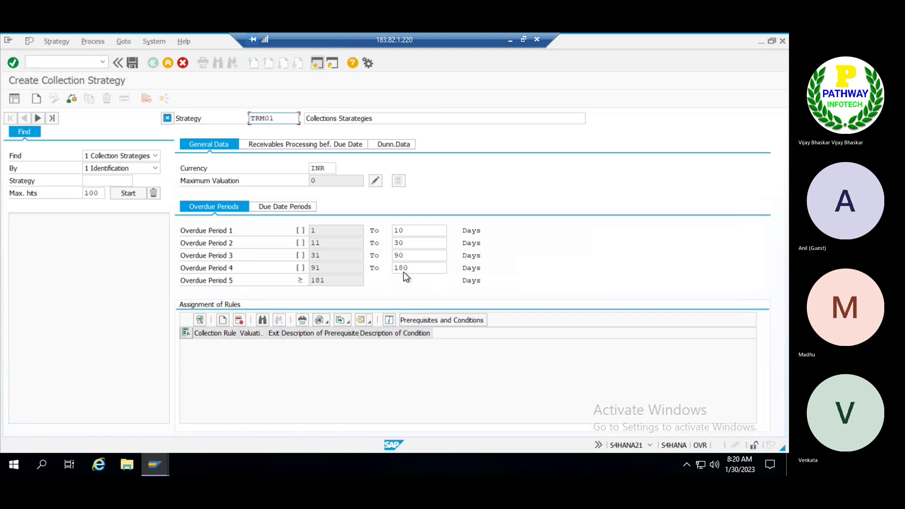
pyautogui.hotkey('ctrl', 's')
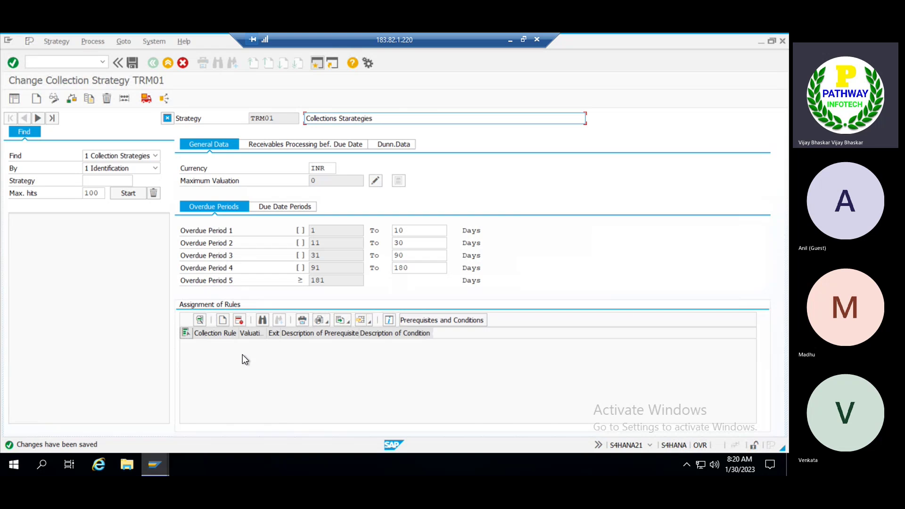
# - Assign collection rule CR00000002, Total of All Items Overdue Since n Days, to the strategy
pyautogui.click(223, 321)
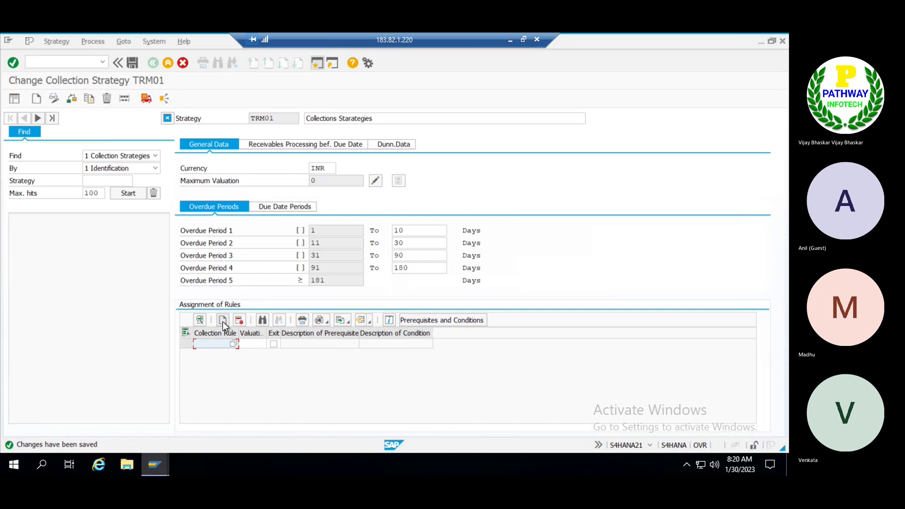
pyautogui.click(232, 344)
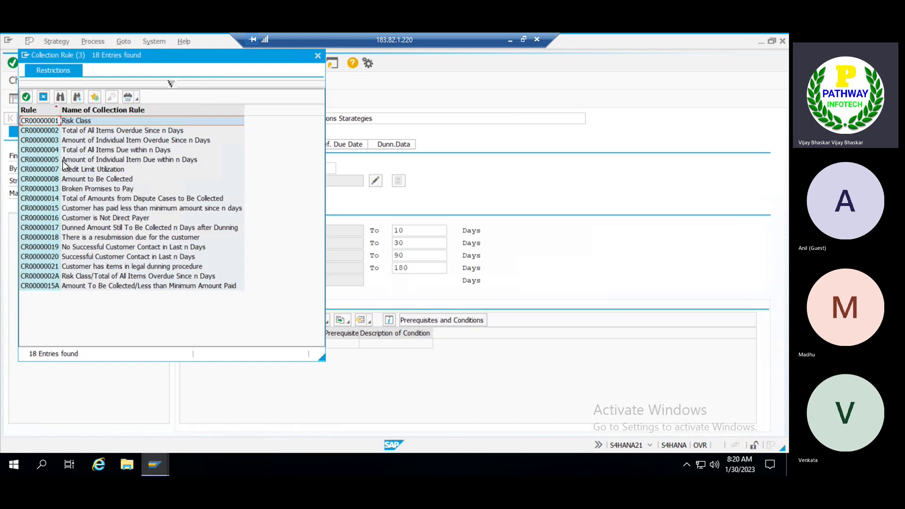
pyautogui.doubleClick(38, 129)
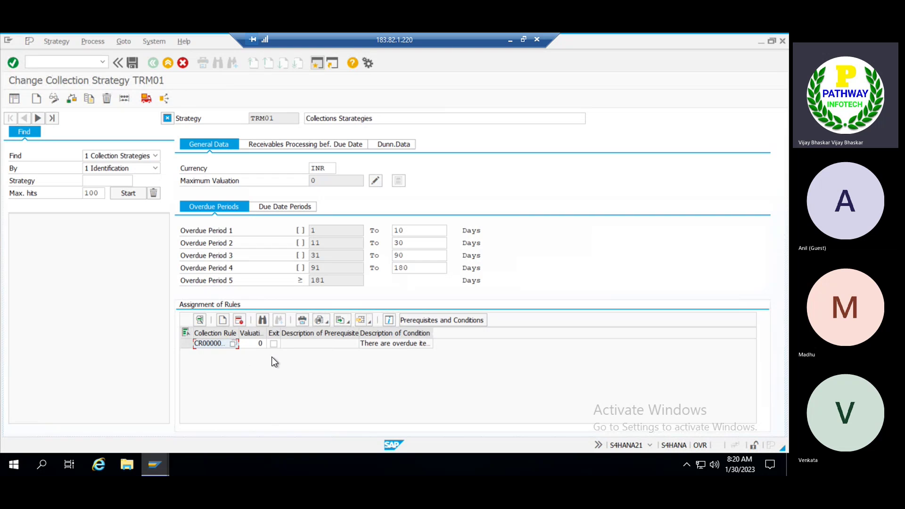
pyautogui.click(296, 347)
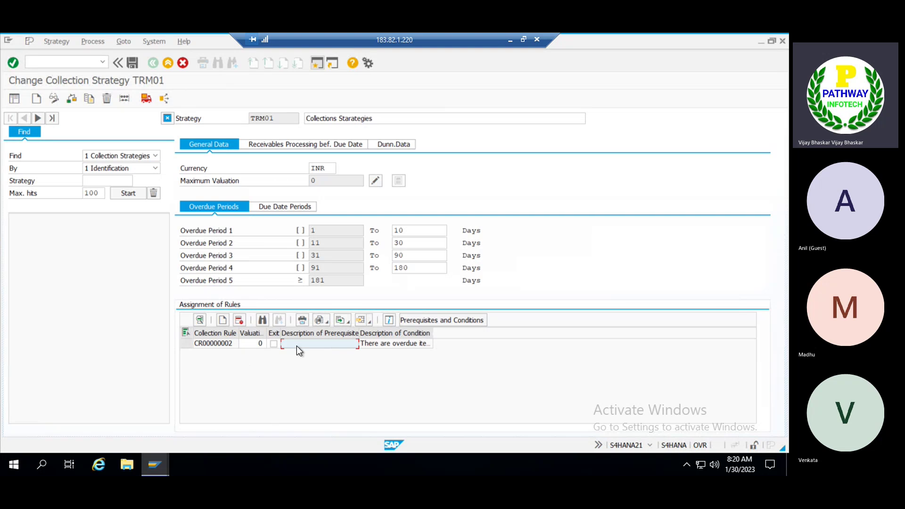
pyautogui.click(256, 343)
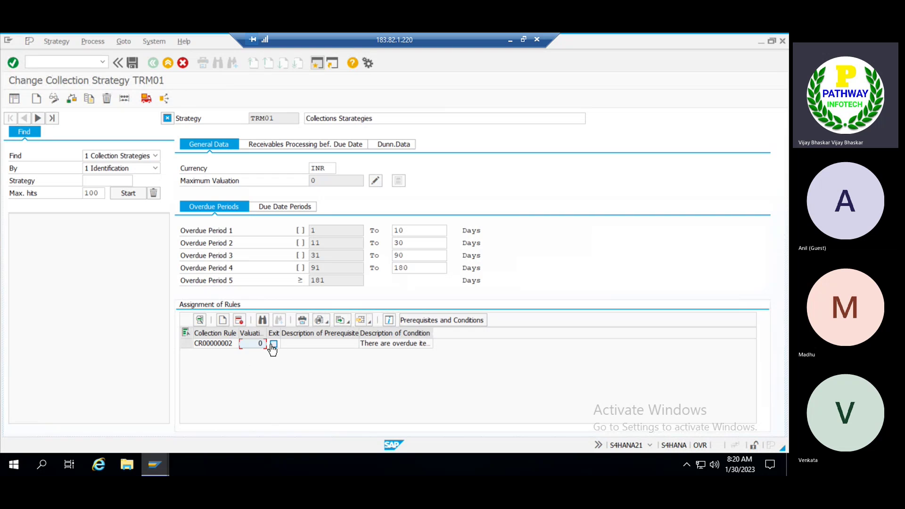
pyautogui.click(299, 346)
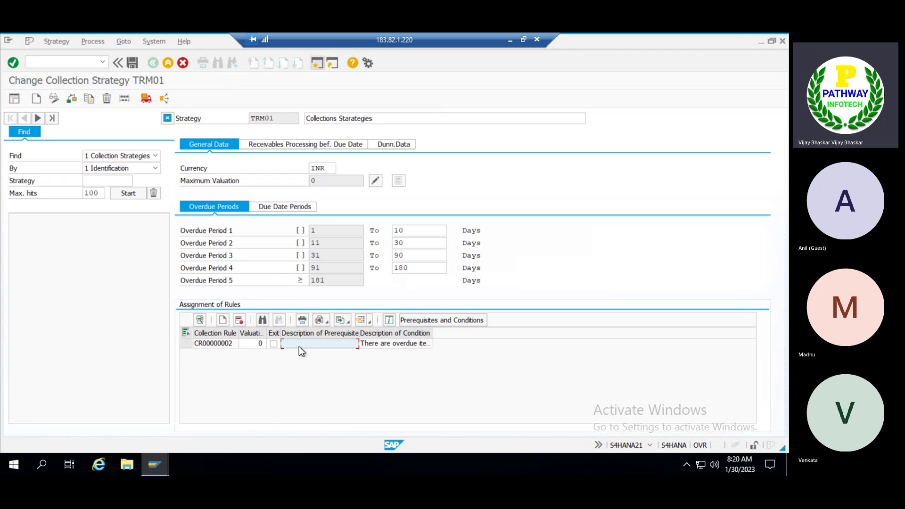
# - Save collection strategy TRM01 with its assigned collection rule
pyautogui.click(132, 63)
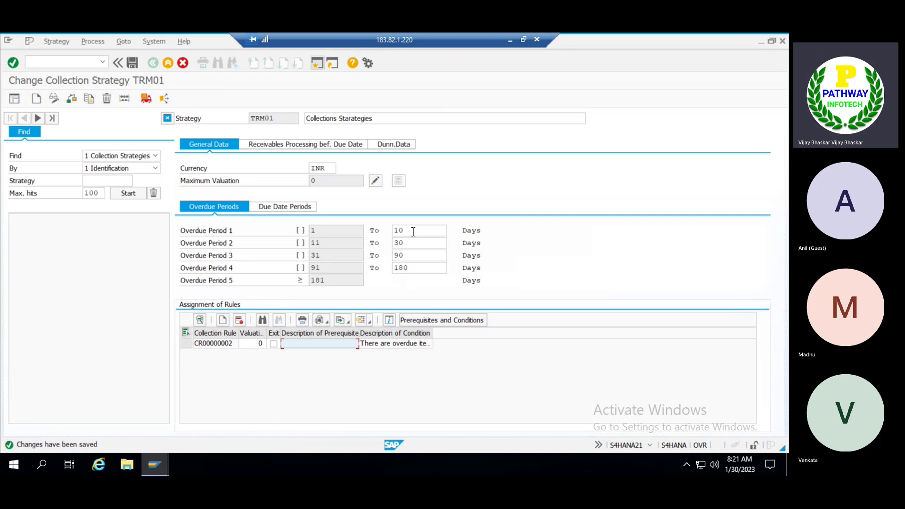
pyautogui.hotkey('ctrl', 's')
pyautogui.click(233, 344)
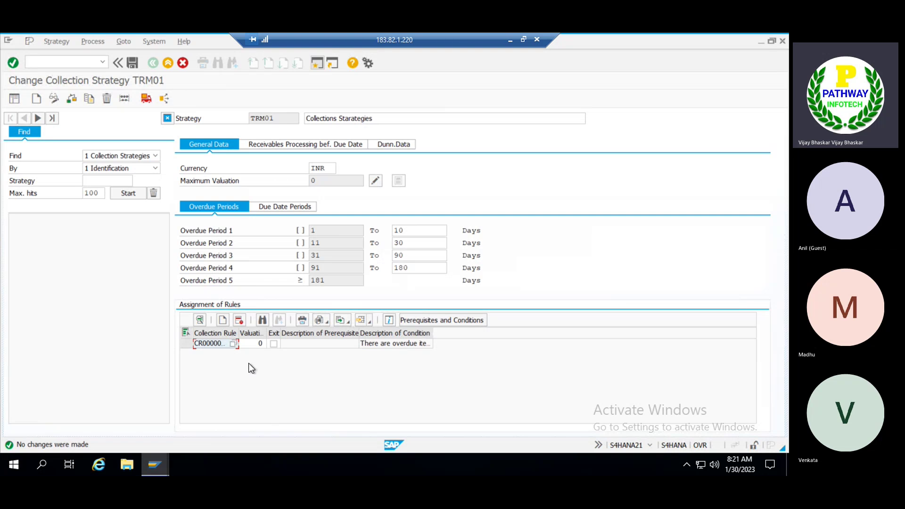
# - Review the strategy's due date periods, receivables processing before due date, and dunning data
pyautogui.click(274, 204)
pyautogui.click(271, 144)
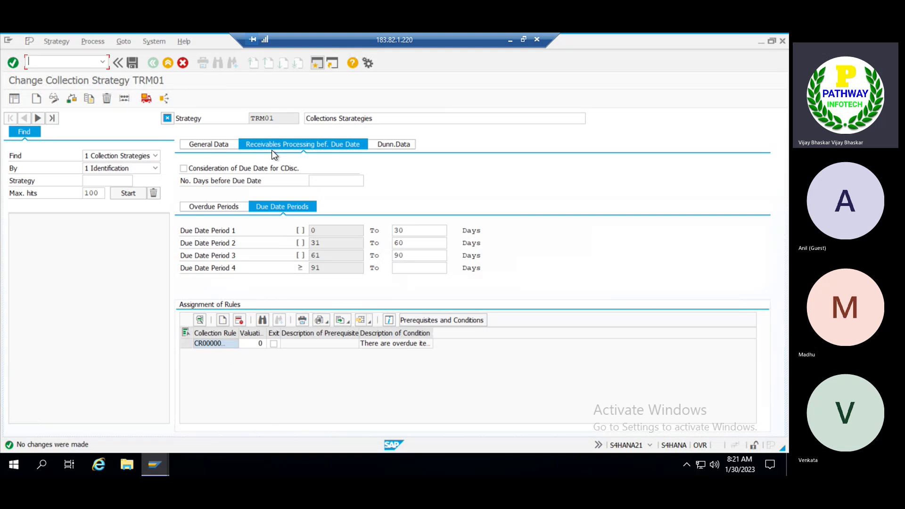
pyautogui.click(398, 147)
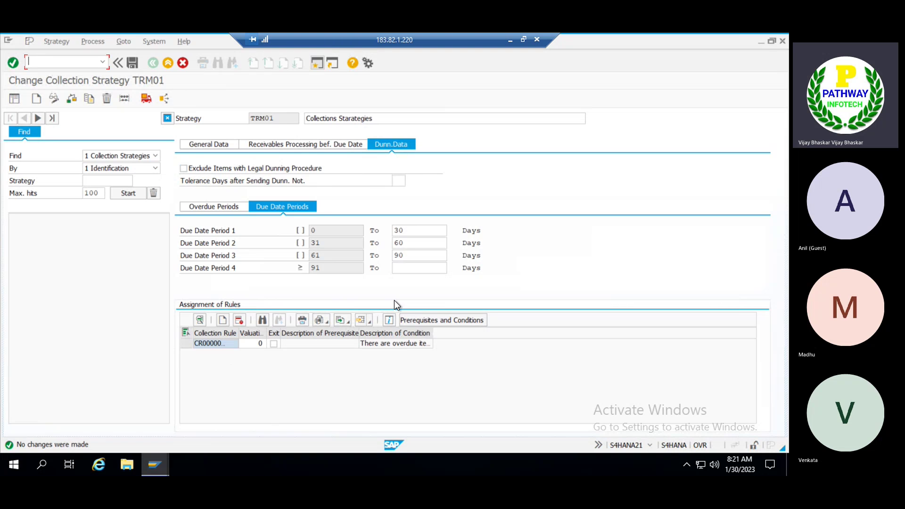
# - Set Days Overdue to 01 in the conditions of collection rule CR00000002 and save the strategy
pyautogui.click(450, 323)
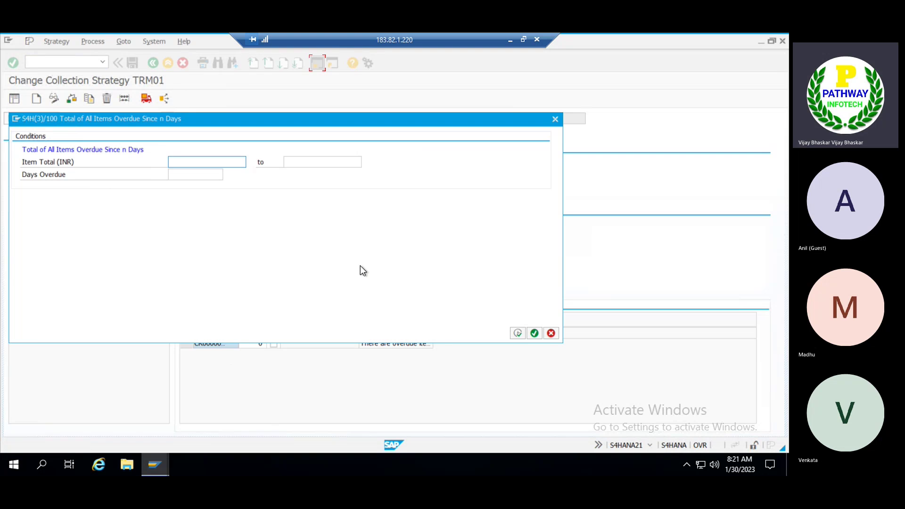
pyautogui.moveTo(186, 117); pyautogui.dragTo(429, 86)
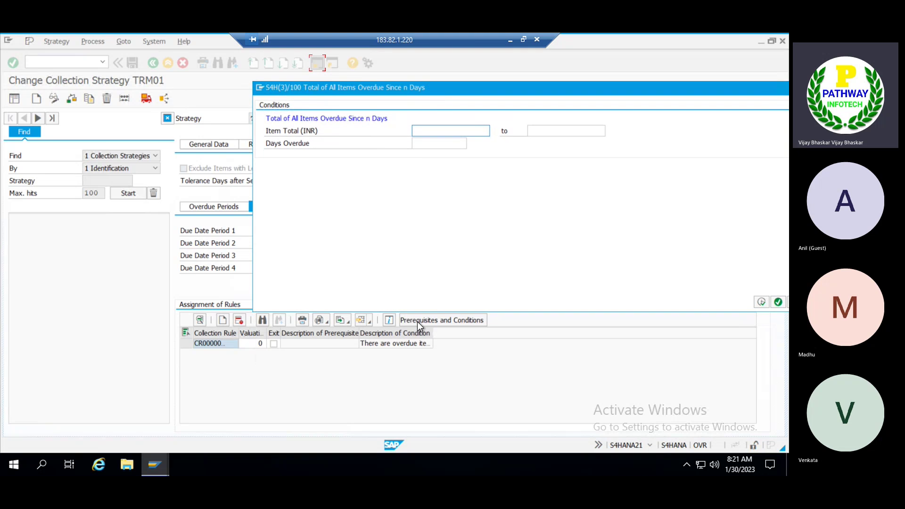
pyautogui.click(416, 143)
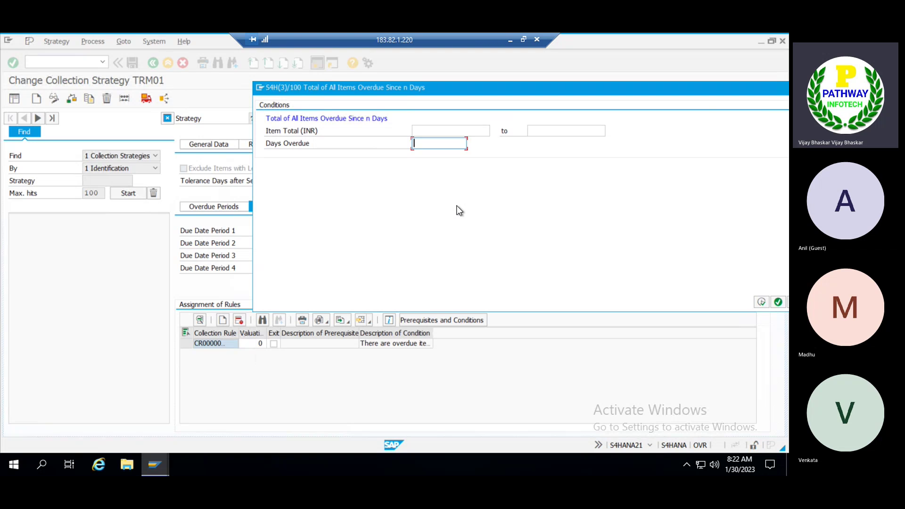
pyautogui.write('1')
pyautogui.press('BackSpace')
pyautogui.write('01')
pyautogui.click(425, 131)
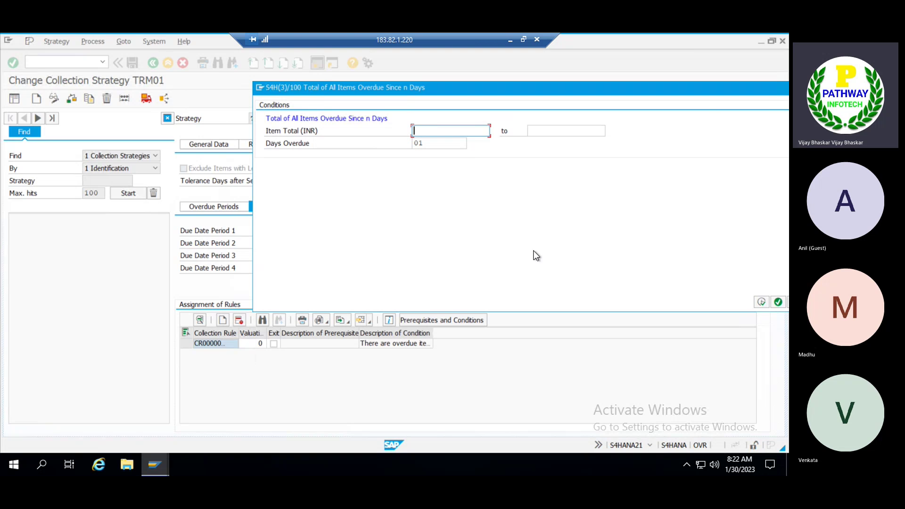
pyautogui.click(762, 302)
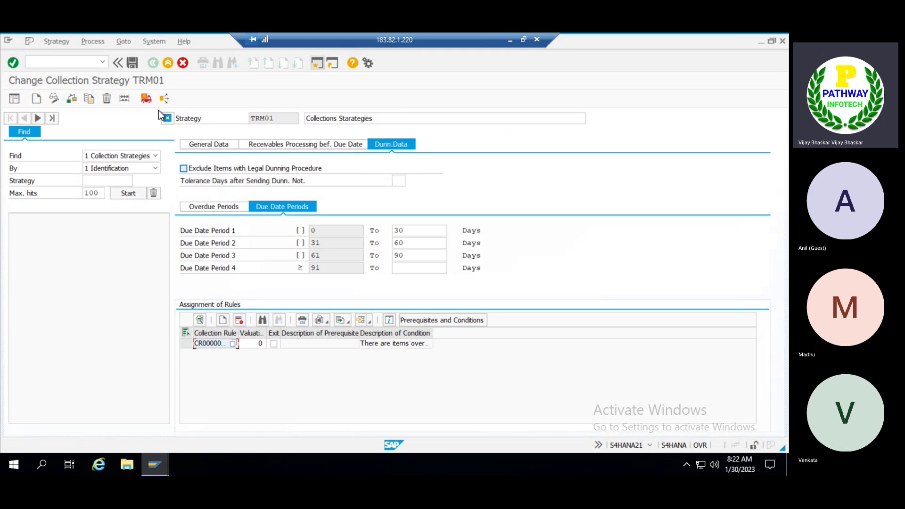
pyautogui.click(133, 63)
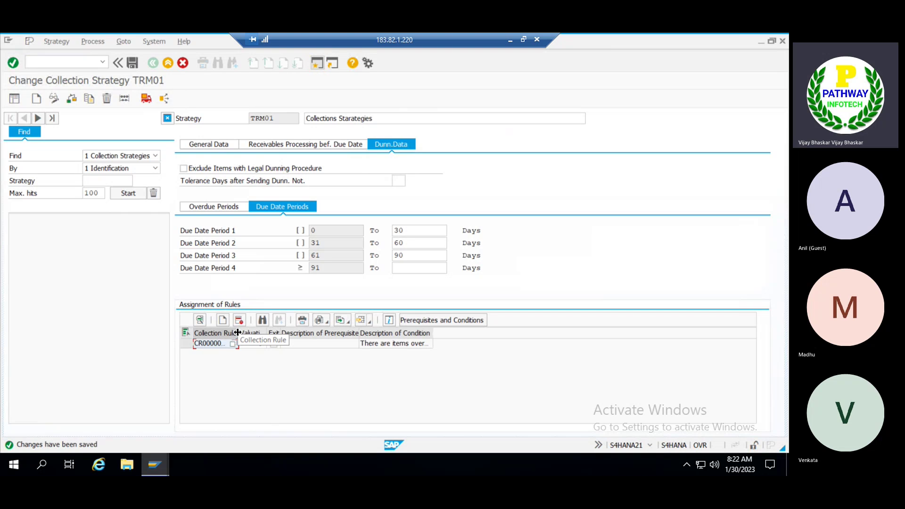
# - Widen the Collection Rule column, check the receivables processing and general data, and save the strategy again
pyautogui.moveTo(237, 333); pyautogui.dragTo(255, 332)
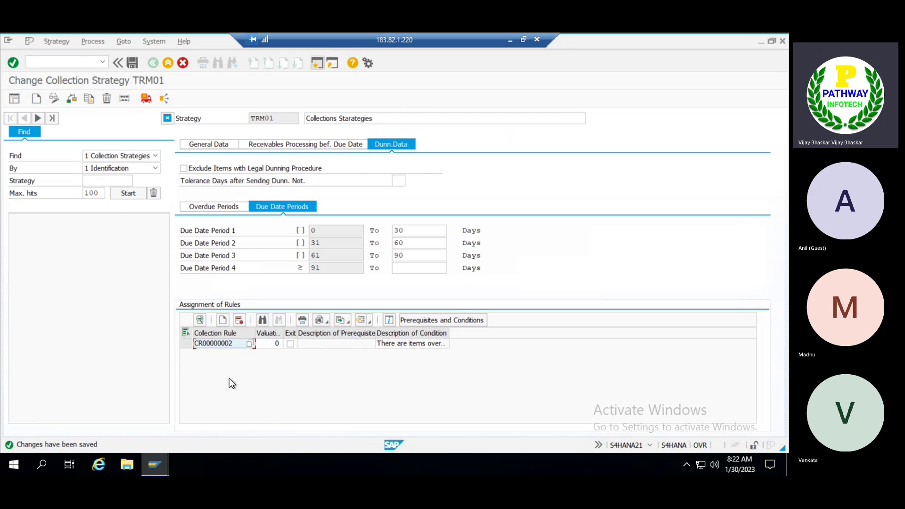
pyautogui.click(299, 144)
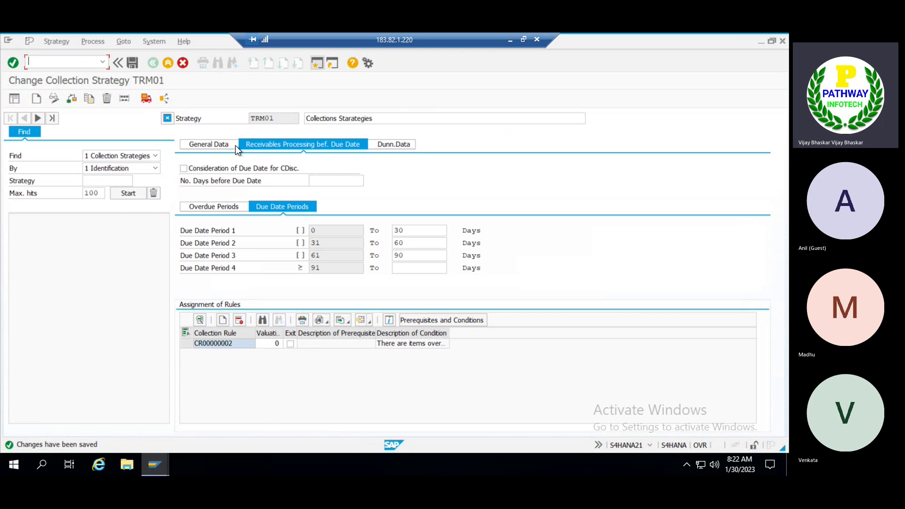
pyautogui.click(205, 149)
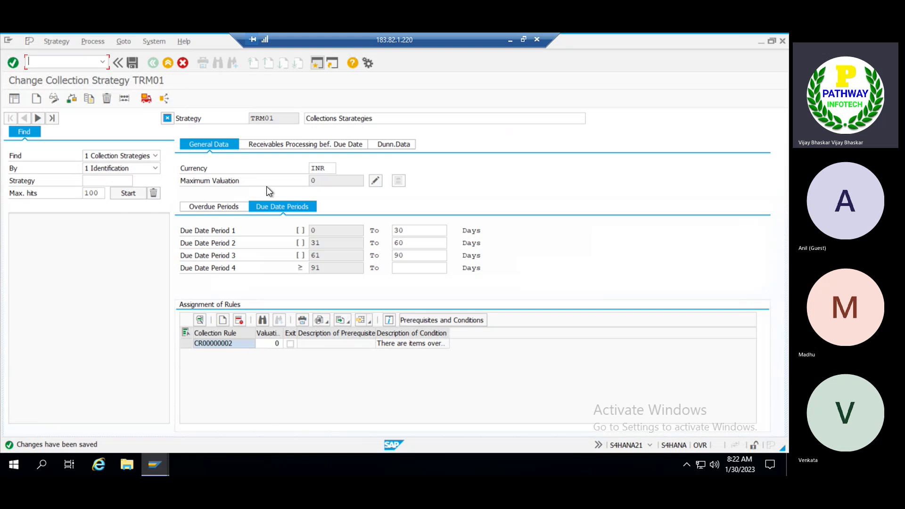
pyautogui.click(130, 63)
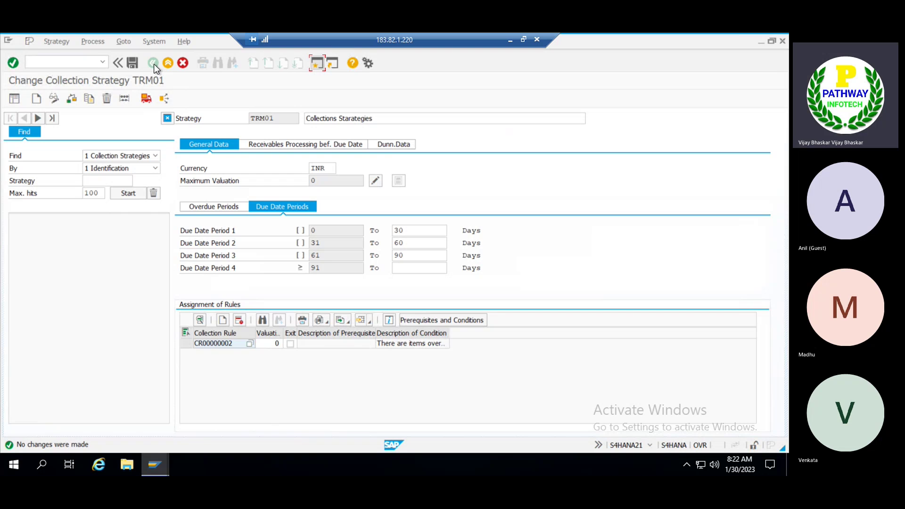
# - Exit the strategy and open Define Collection Segments under Organizational Structure in the IMG
pyautogui.click(182, 65)
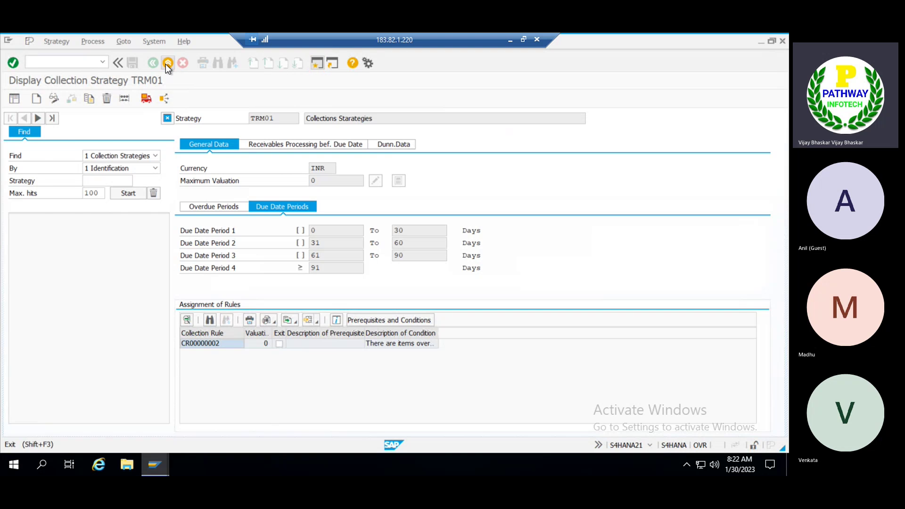
pyautogui.click(168, 62)
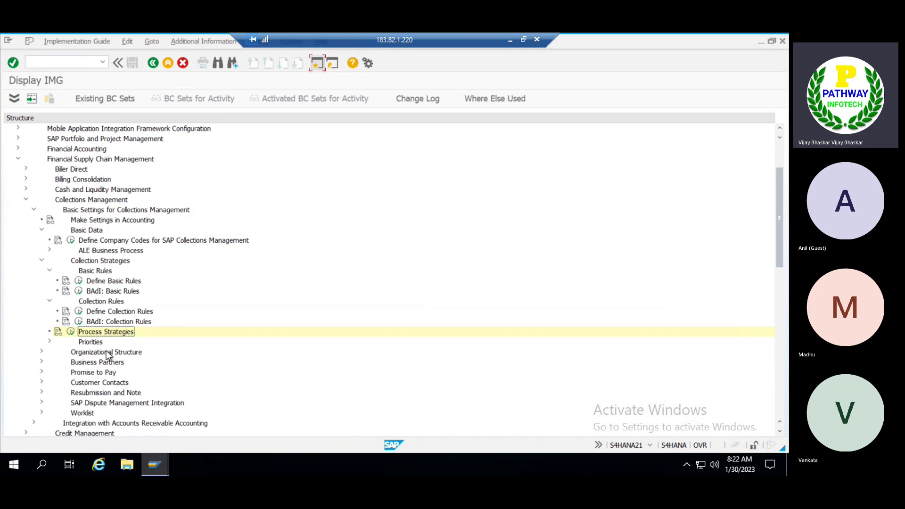
pyautogui.click(106, 352)
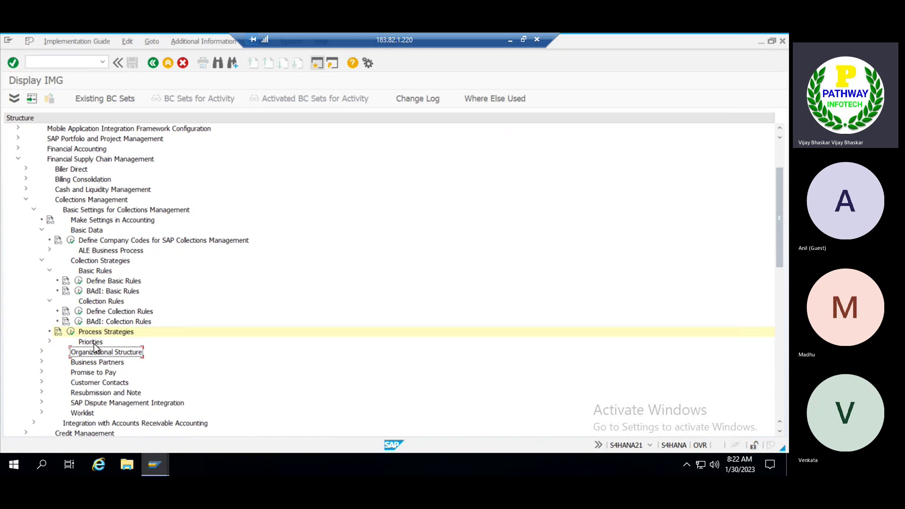
pyautogui.scroll(-2, 115, 349)
pyautogui.click(87, 291)
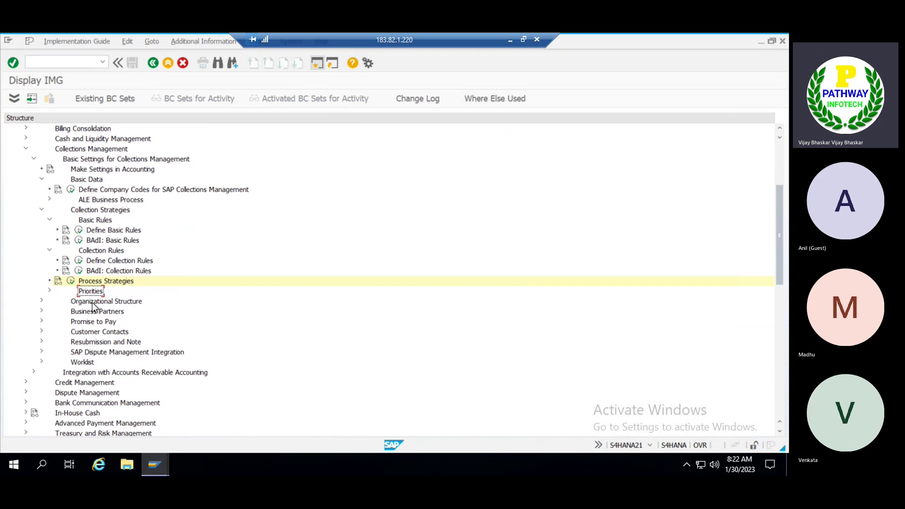
pyautogui.click(88, 300)
pyautogui.doubleClick(89, 301)
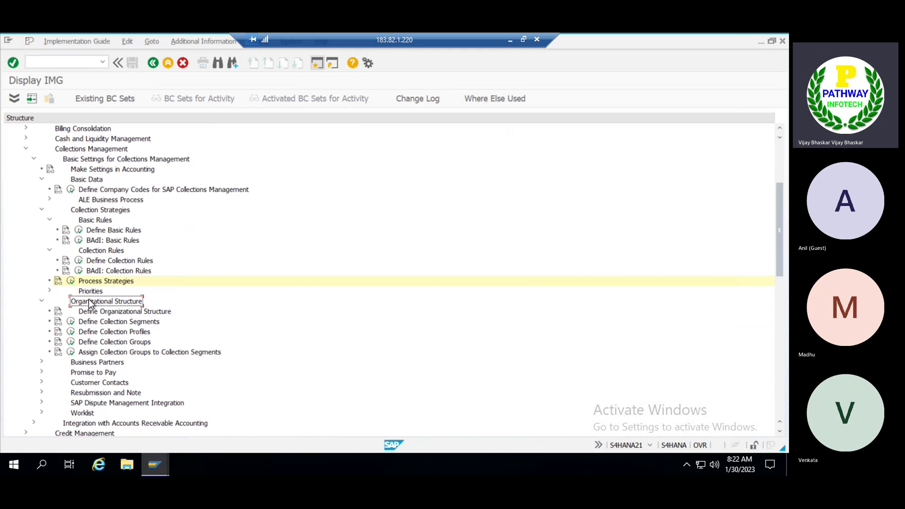
pyautogui.press('Down')
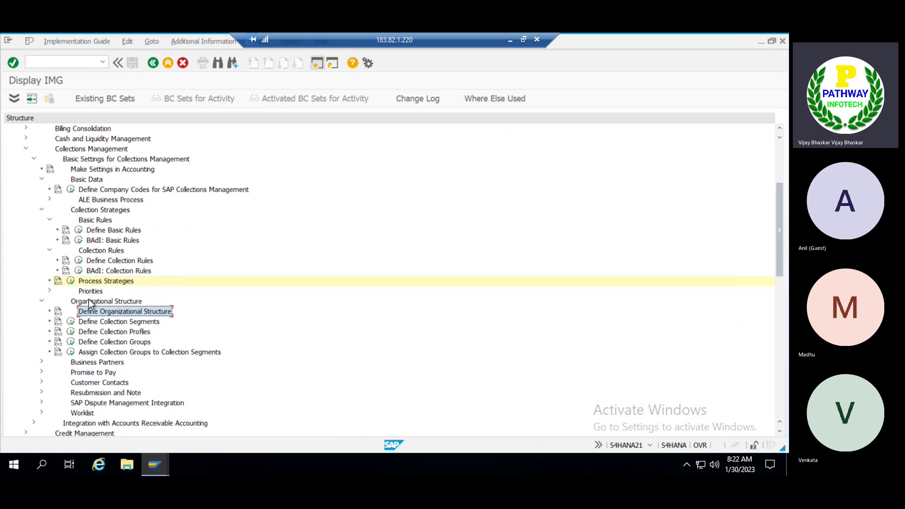
pyautogui.click(72, 321)
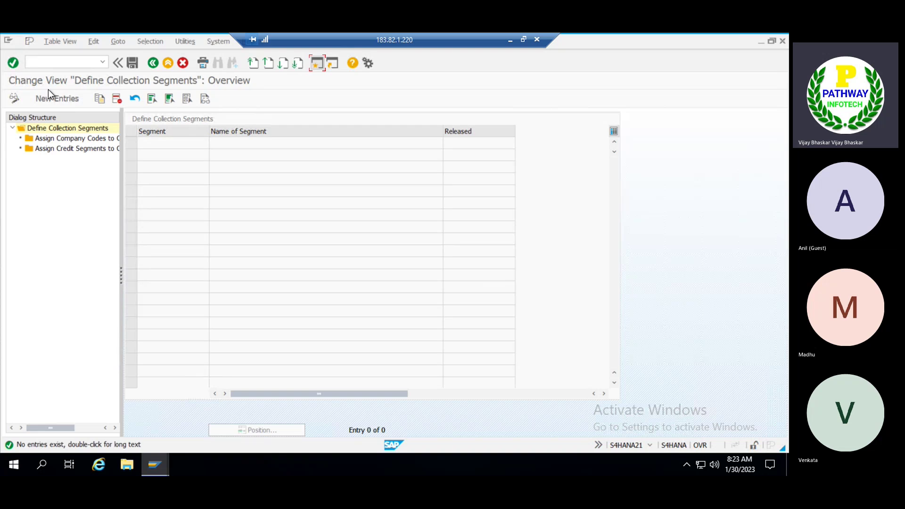
# - Create a new collection segment IND named "Collections Segment for India"
pyautogui.click(53, 96)
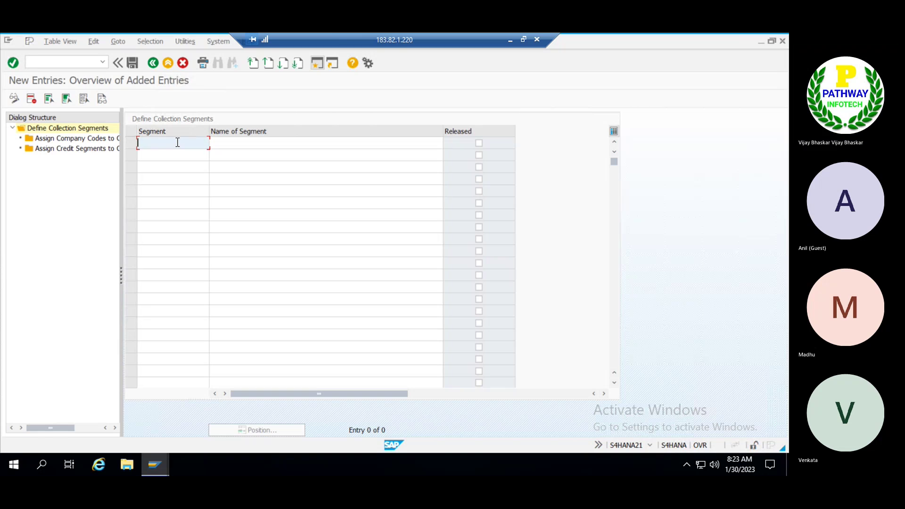
pyautogui.write('IND')
pyautogui.press('Tab')
pyautogui.write('C')
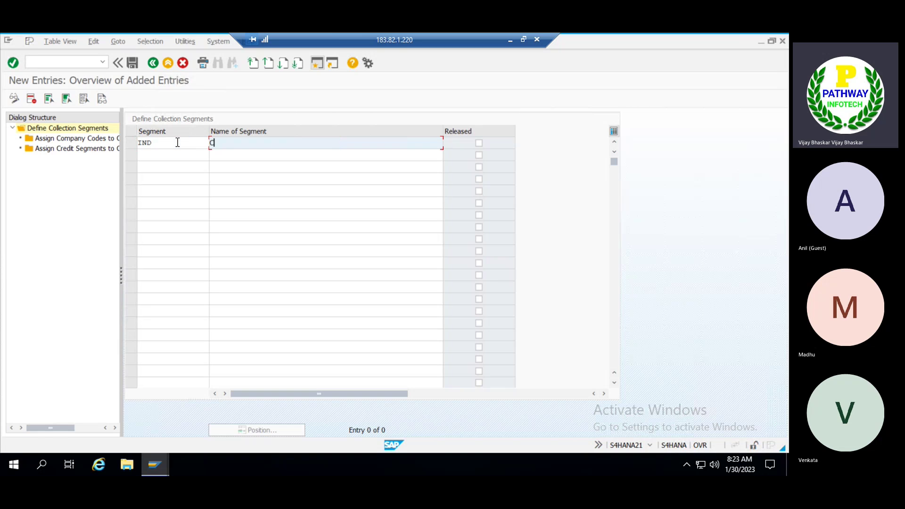
pyautogui.write('ollections Segment')
pyautogui.click(162, 143)
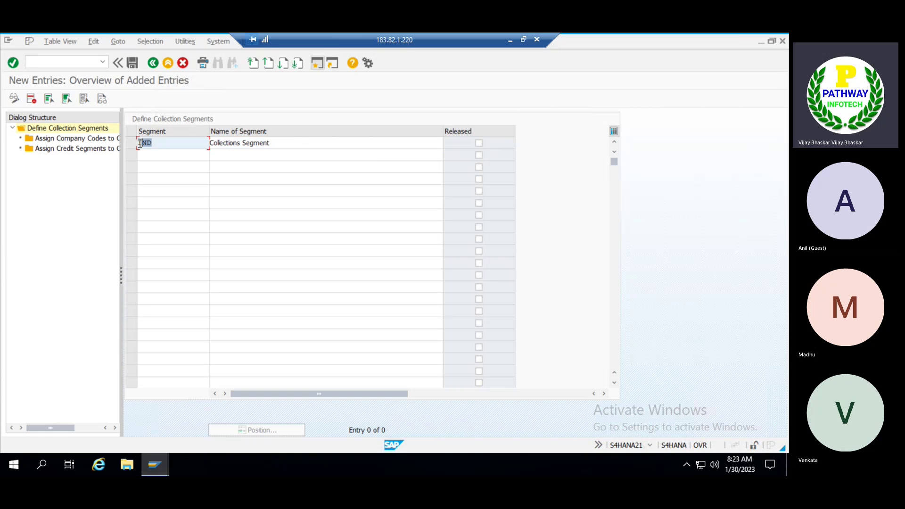
pyautogui.click(137, 142)
pyautogui.click(306, 145)
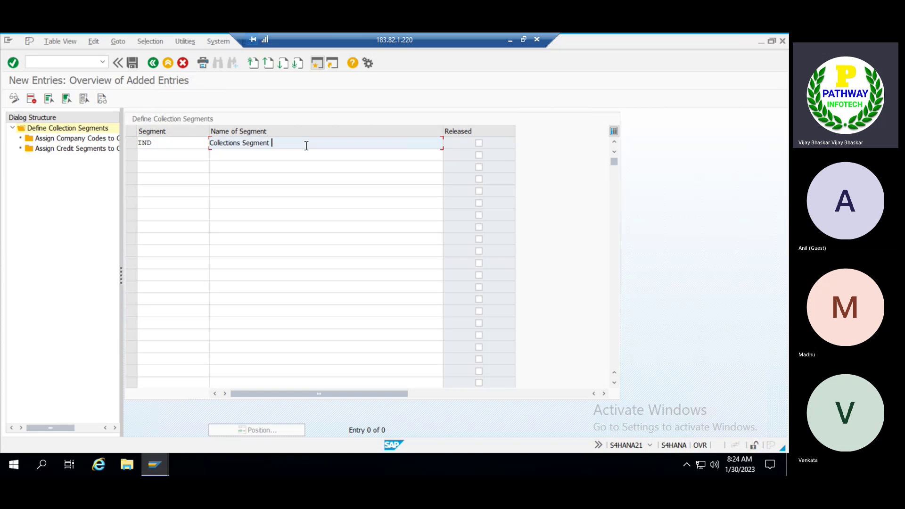
pyautogui.write('for India')
# - Change the new segment's code to LCL and its name to "Collections Segment for Local Customers"
pyautogui.click(164, 146)
pyautogui.press('BackSpace')
pyautogui.press('BackSpace')
pyautogui.press('BackSpace')
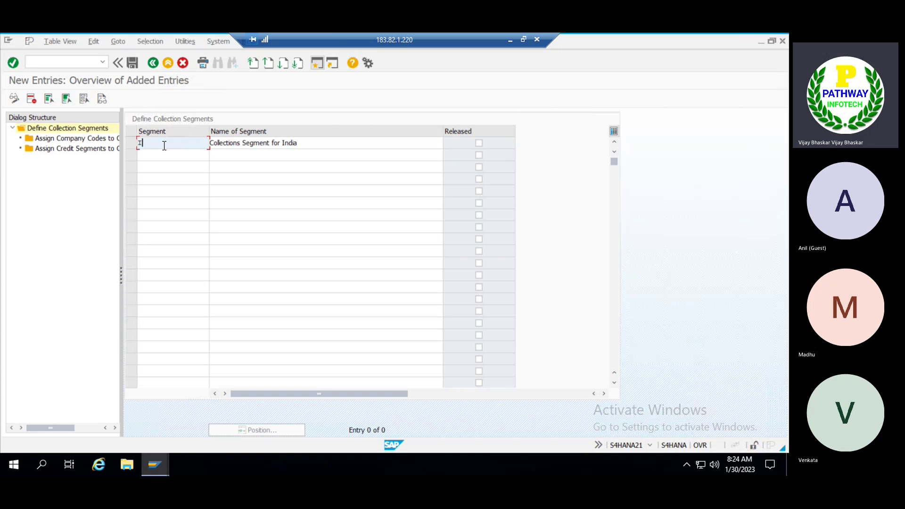
pyautogui.write('LCL')
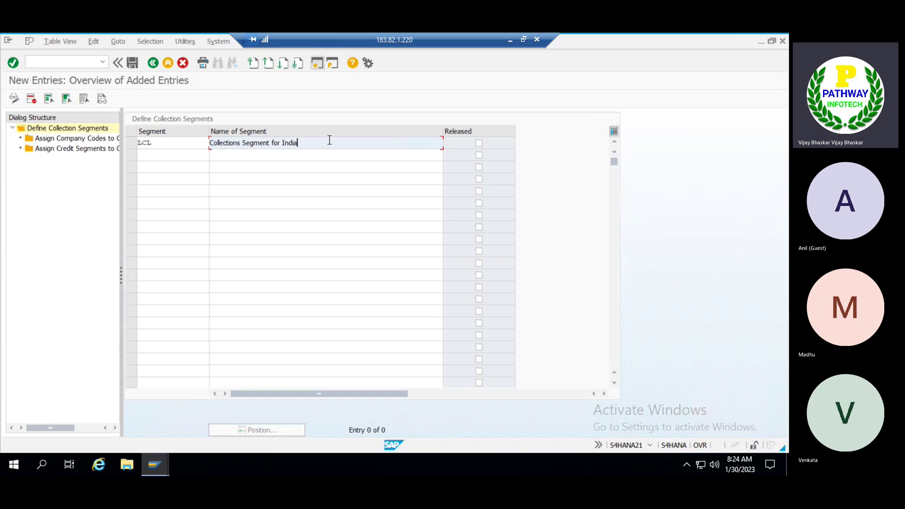
pyautogui.press('BackSpace')
pyautogui.press('BackSpace')
pyautogui.press('BackSpace')
pyautogui.press('BackSpace')
pyautogui.press('BackSpace')
pyautogui.write('Loca')
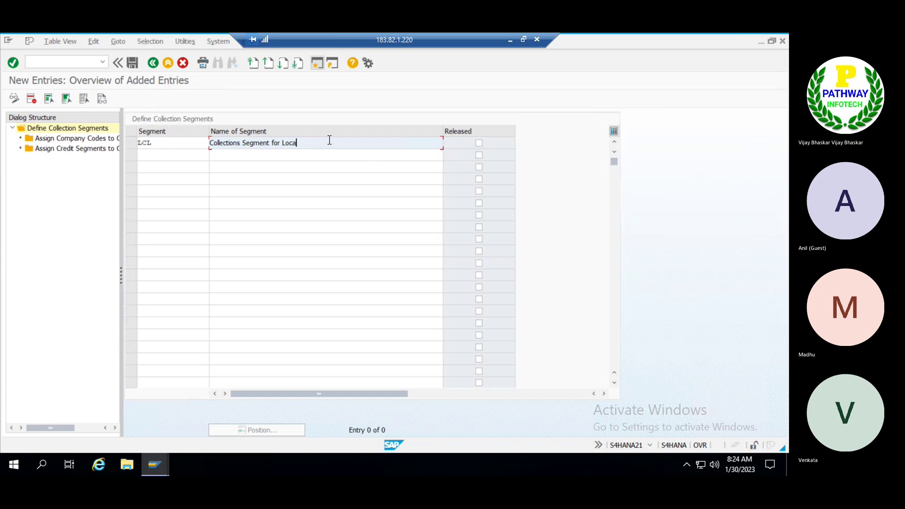
pyautogui.write('l Customers')
# - Add a second segment INT and copy the name of segment LCL into its name
pyautogui.click(154, 155)
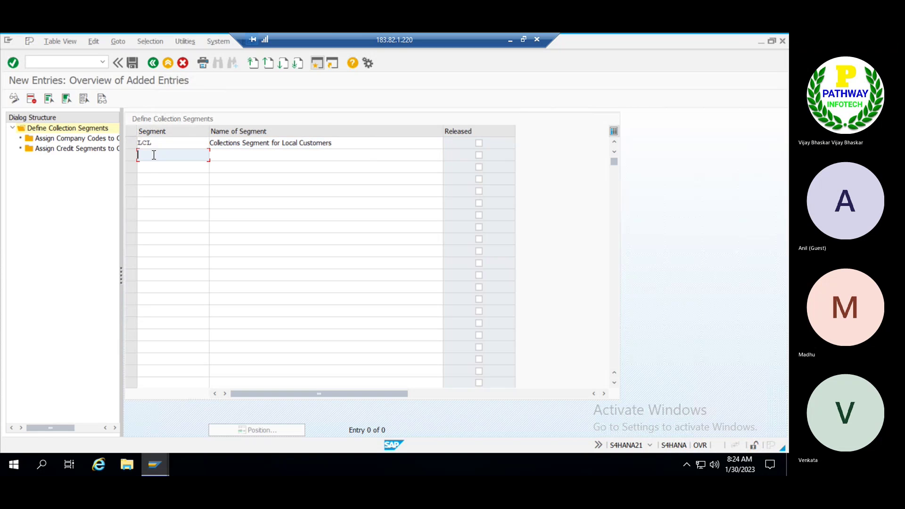
pyautogui.write('INT')
pyautogui.press('Tab')
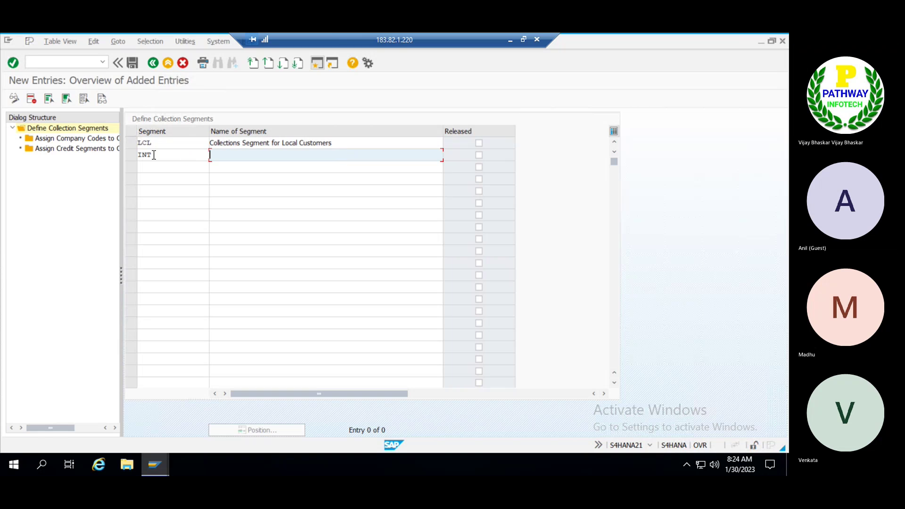
pyautogui.moveTo(341, 142); pyautogui.dragTo(196, 141)
pyautogui.hotkey('ctrl', 'c')
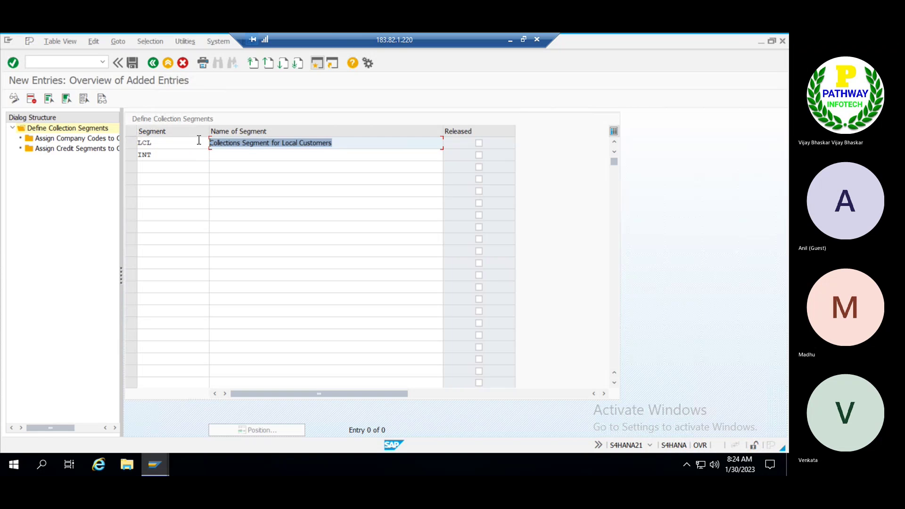
pyautogui.click(208, 151)
pyautogui.hotkey('ctrl', 'v')
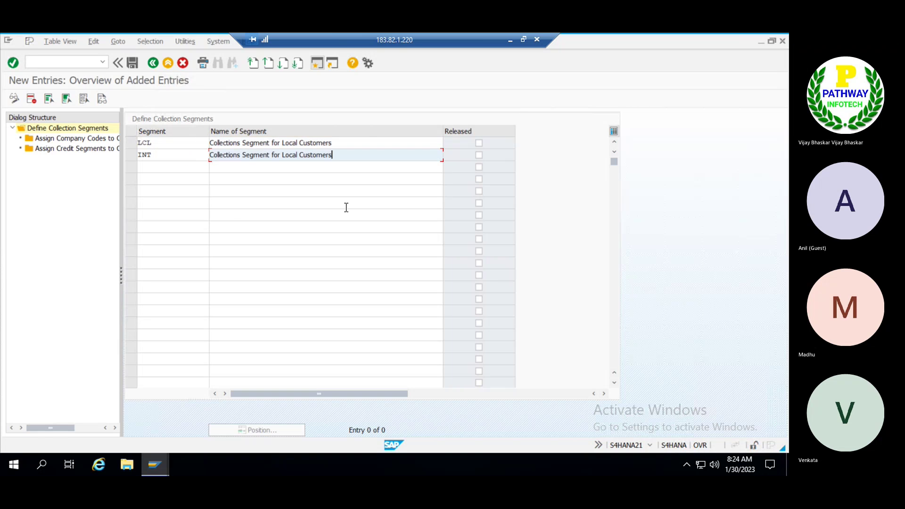
# - Change the INT segment's name to "Collections Segment for Local Internationsl Custom" and save the entries
pyautogui.press('BackSpace')
pyautogui.press('BackSpace')
pyautogui.press('BackSpace')
pyautogui.press('BackSpace')
pyautogui.press('BackSpace')
pyautogui.press('BackSpace')
pyautogui.press('BackSpace')
pyautogui.press('BackSpace')
pyautogui.press('BackSpace')
pyautogui.write('Internationsl Custom')
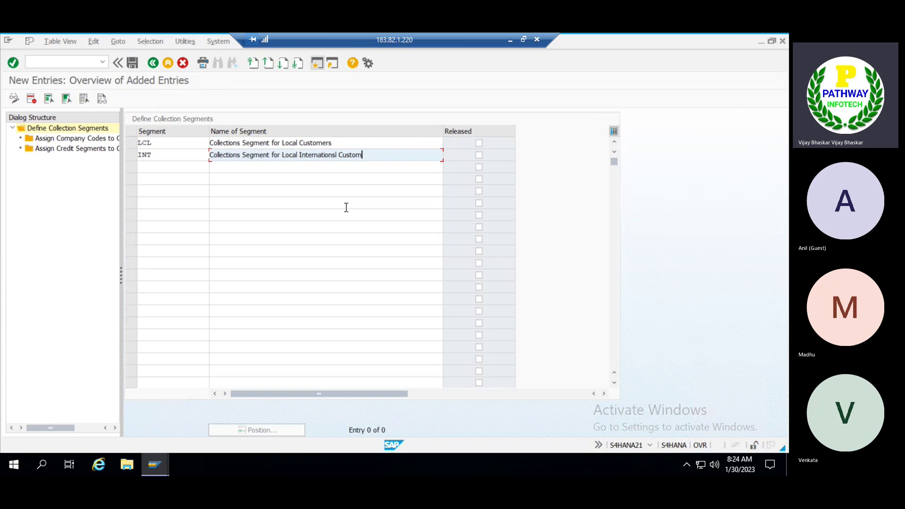
pyautogui.press('Return')
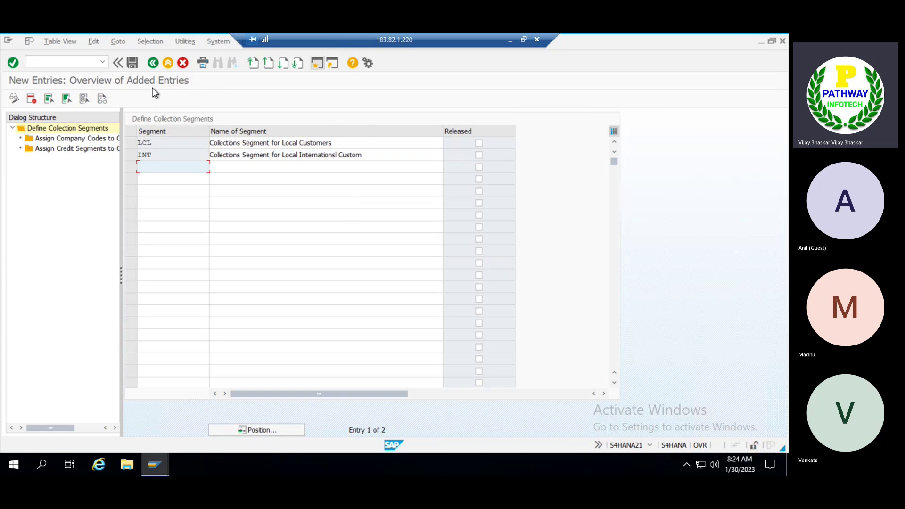
pyautogui.click(132, 64)
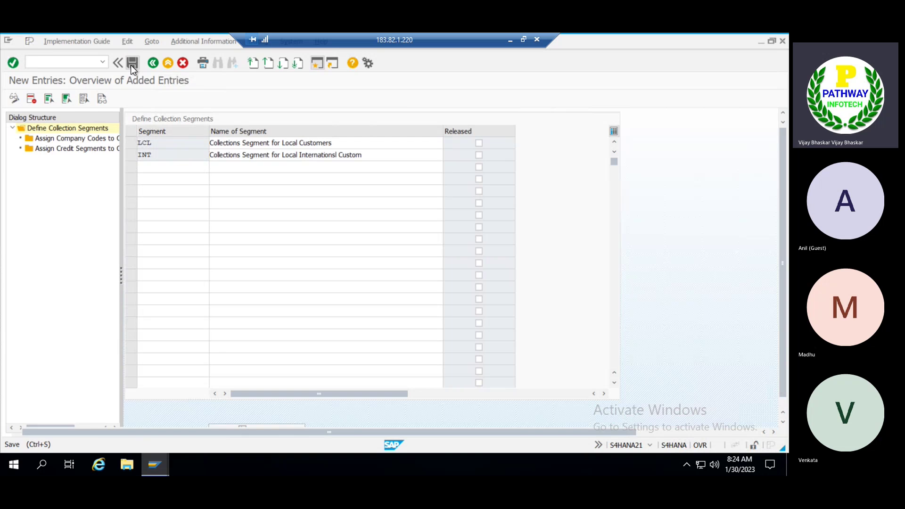
# - Assign company code TRM5 to collection segment LCL and save the assignment
pyautogui.click(169, 220)
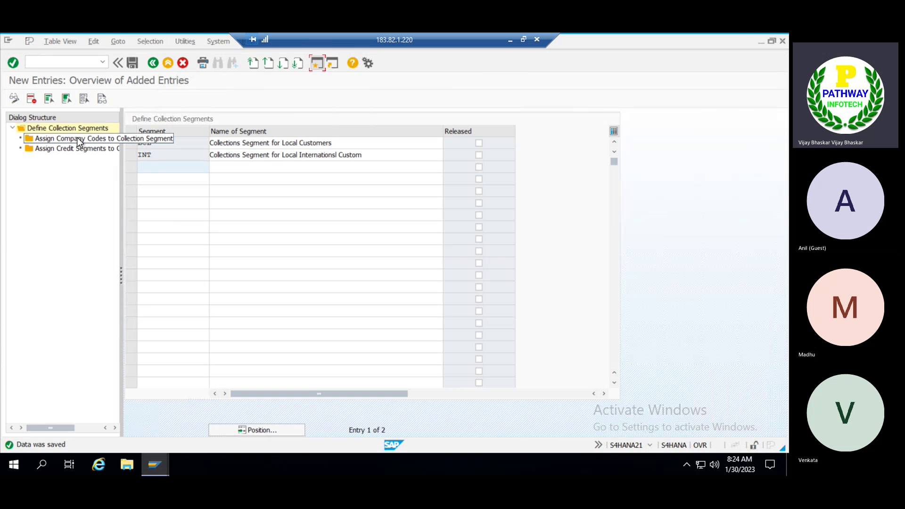
pyautogui.click(130, 145)
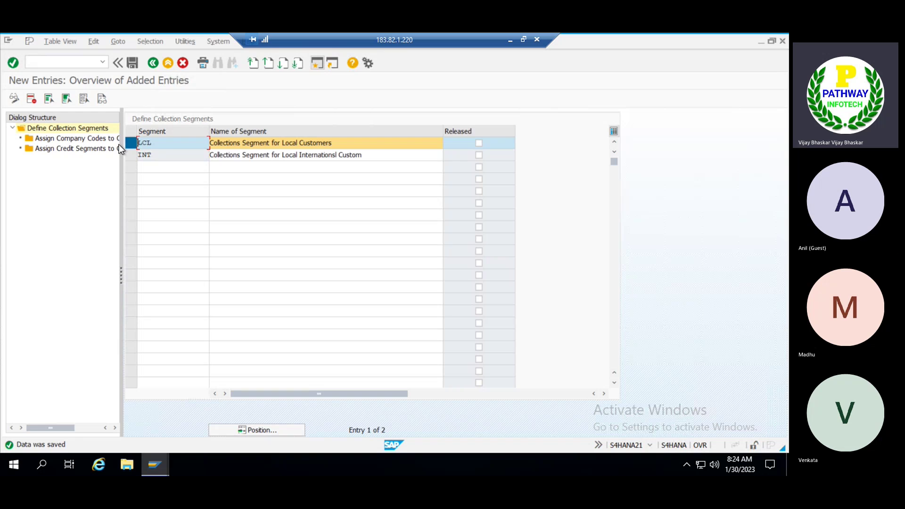
pyautogui.click(77, 139)
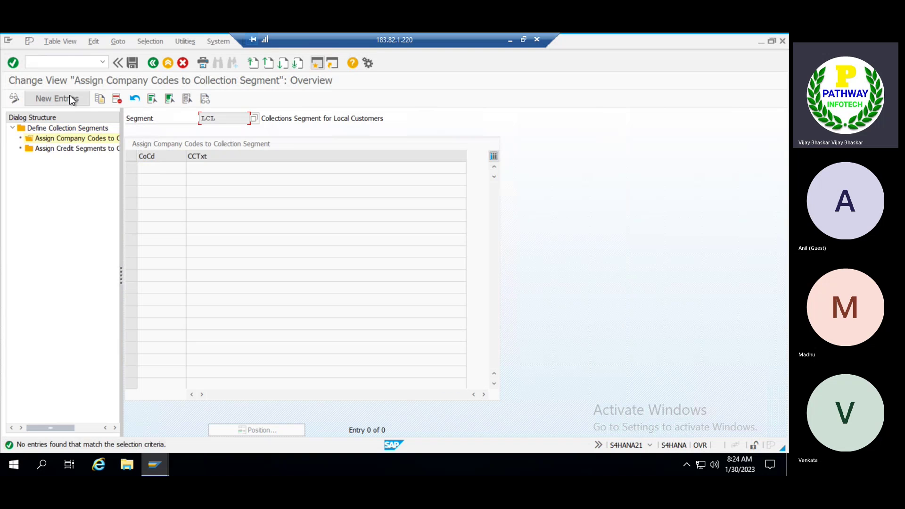
pyautogui.click(70, 97)
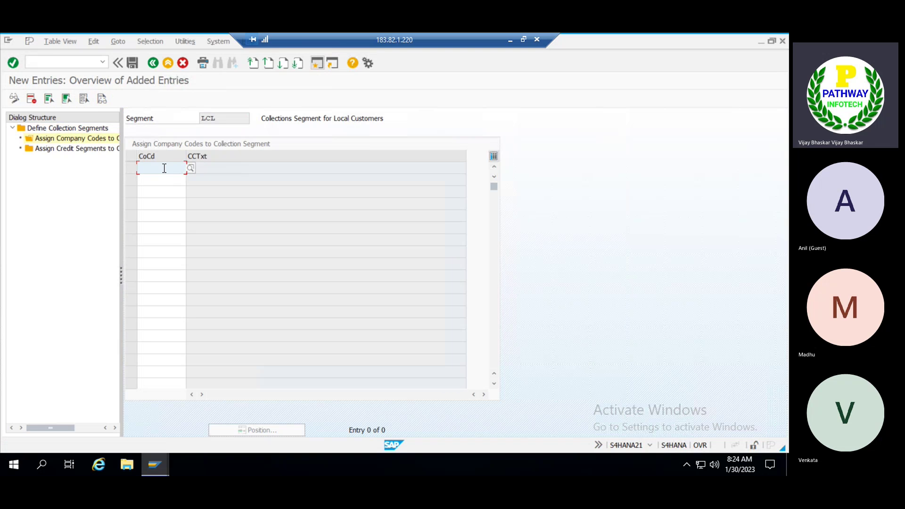
pyautogui.write('TRM5')
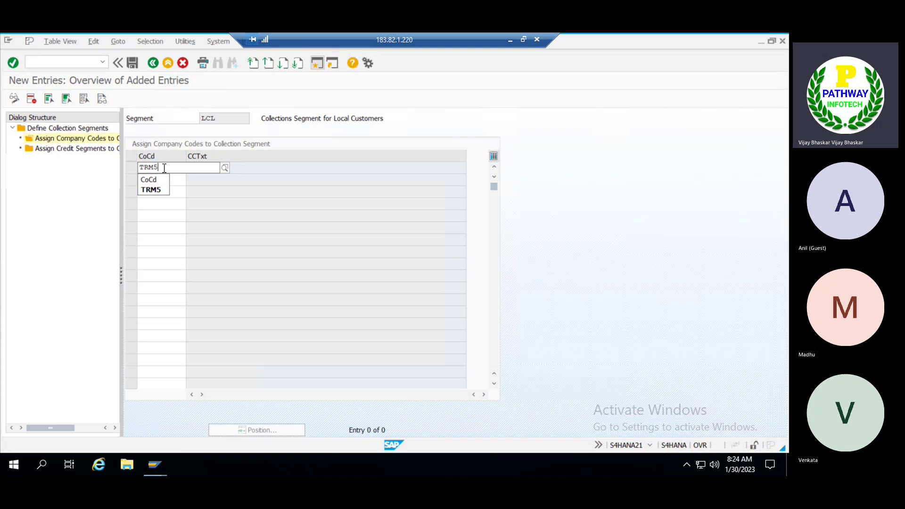
pyautogui.press('Return')
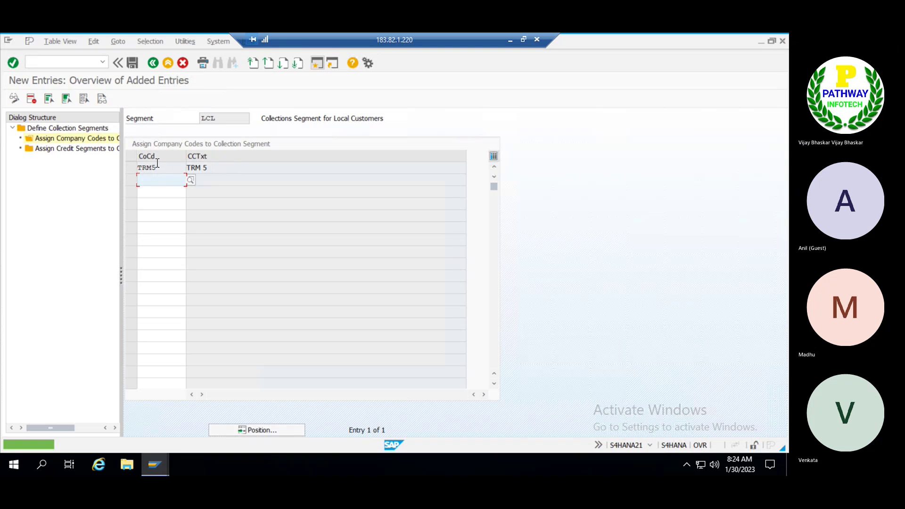
pyautogui.click(132, 63)
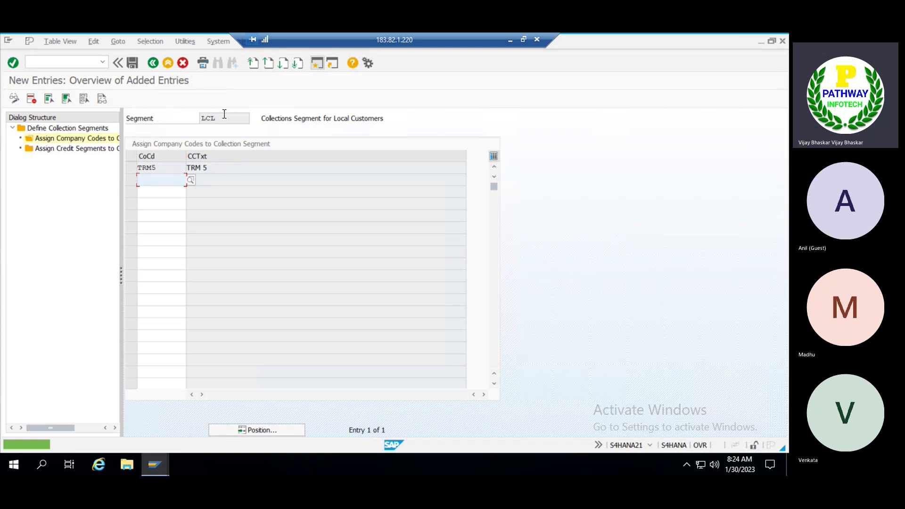
# - Assign credit segment TRM to collection segment LCL and save the assignment
pyautogui.doubleClick(73, 151)
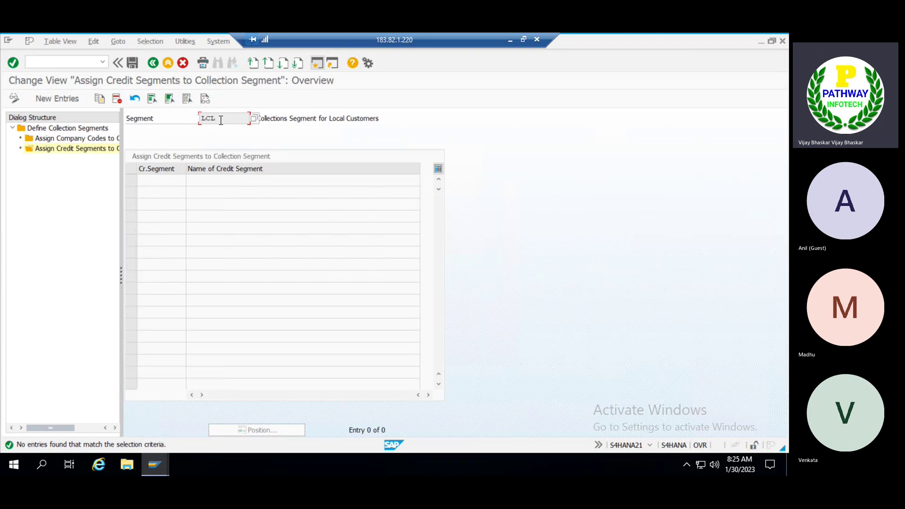
pyautogui.moveTo(381, 118); pyautogui.dragTo(256, 122)
pyautogui.click(253, 121)
pyautogui.click(61, 99)
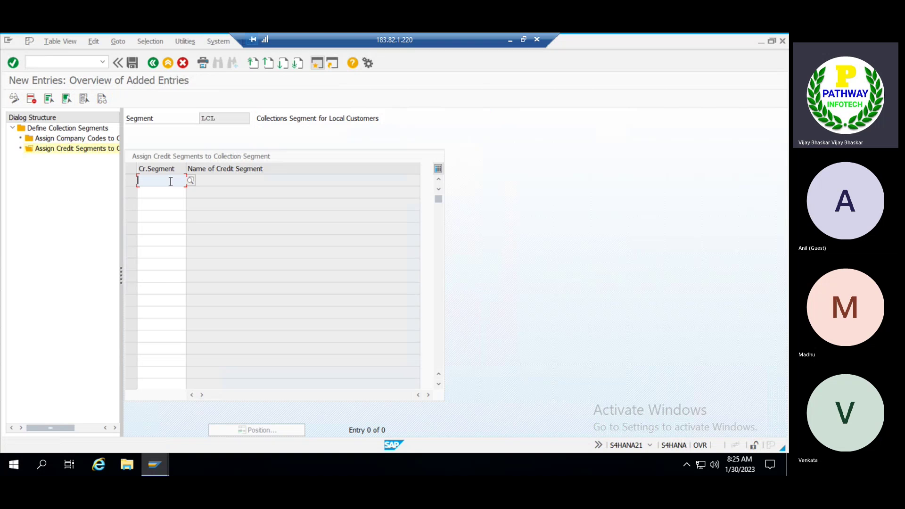
pyautogui.click(191, 180)
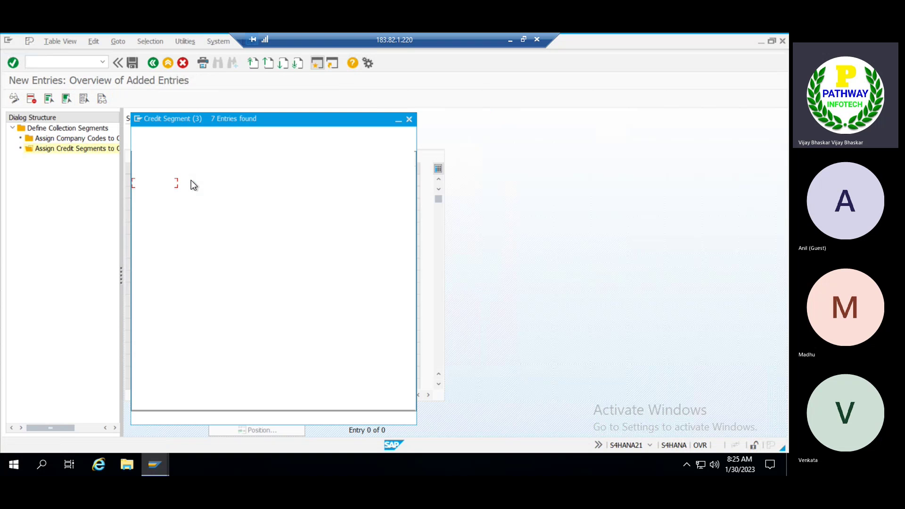
pyautogui.doubleClick(145, 241)
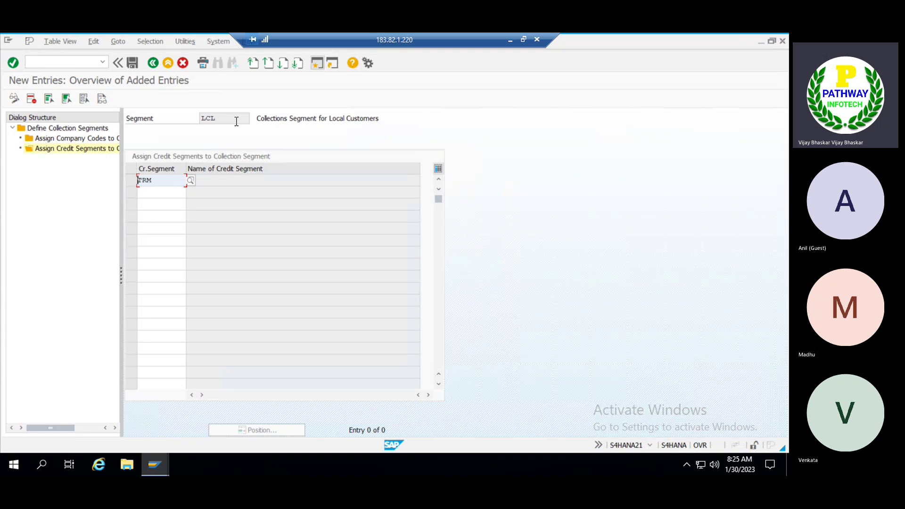
pyautogui.moveTo(237, 121); pyautogui.dragTo(197, 120)
pyautogui.click(197, 120)
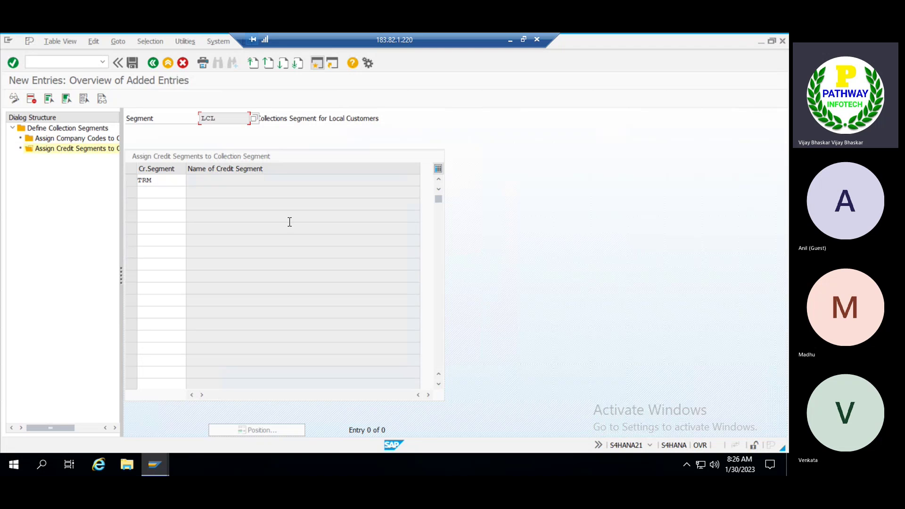
pyautogui.press('Return')
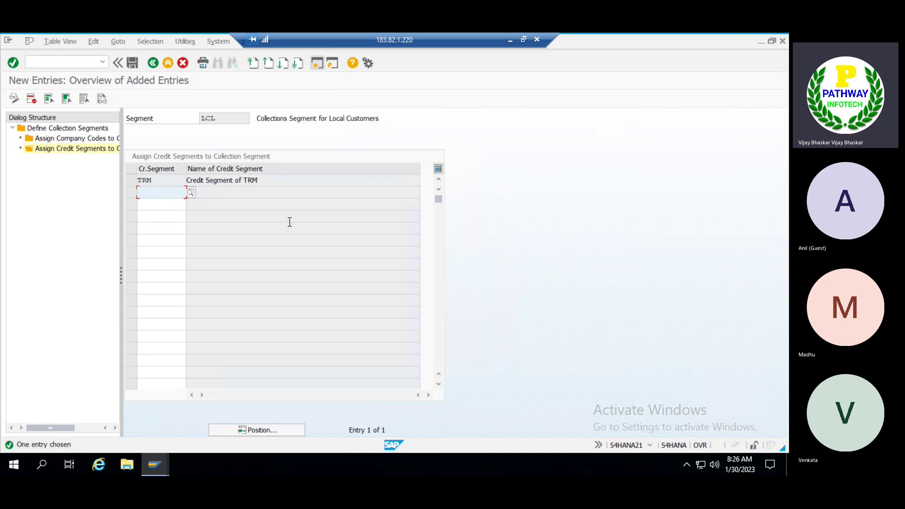
pyautogui.click(133, 63)
pyautogui.moveTo(168, 180); pyautogui.dragTo(125, 180)
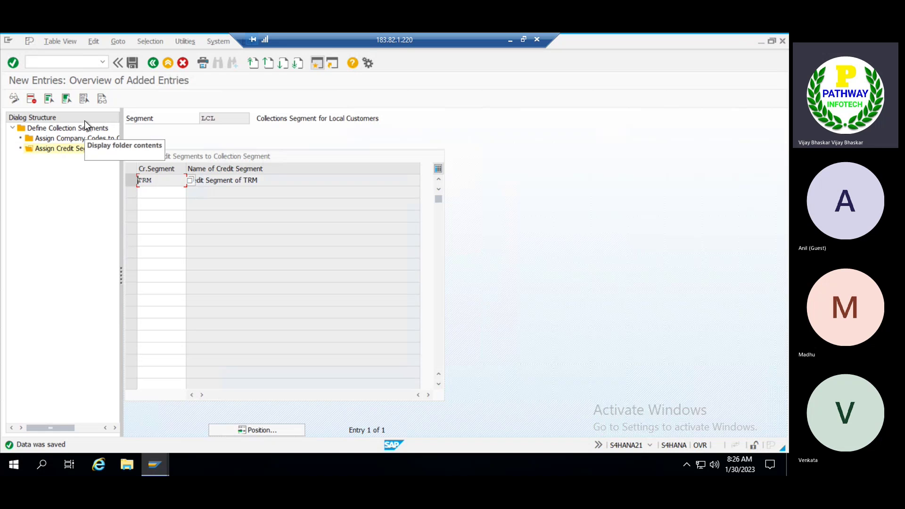
# - Leave the collection segment settings and open the Define Collection Profiles activity in the implementation guide
pyautogui.click(154, 63)
pyautogui.click(154, 64)
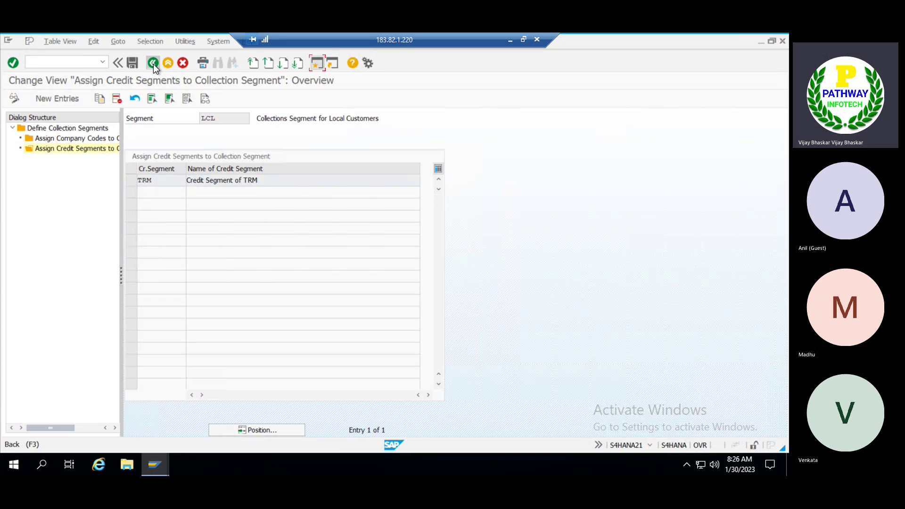
pyautogui.click(153, 63)
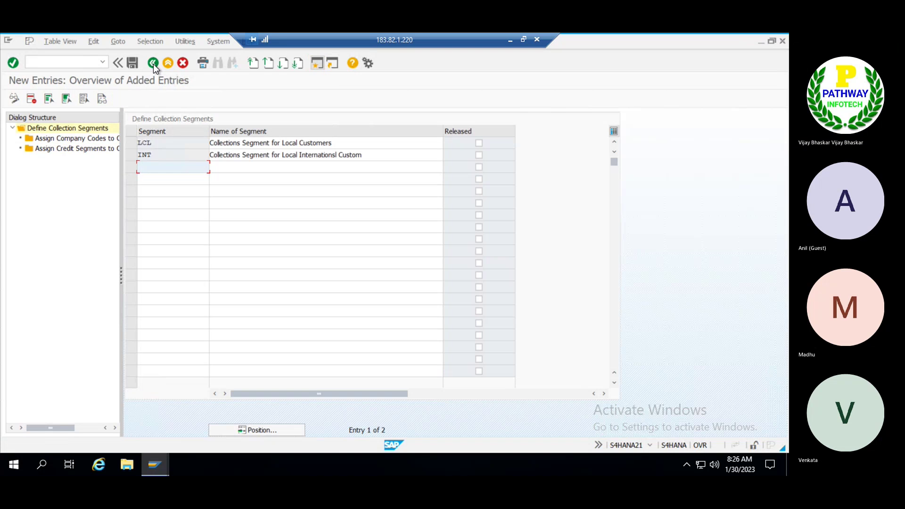
pyautogui.click(153, 64)
pyautogui.click(153, 63)
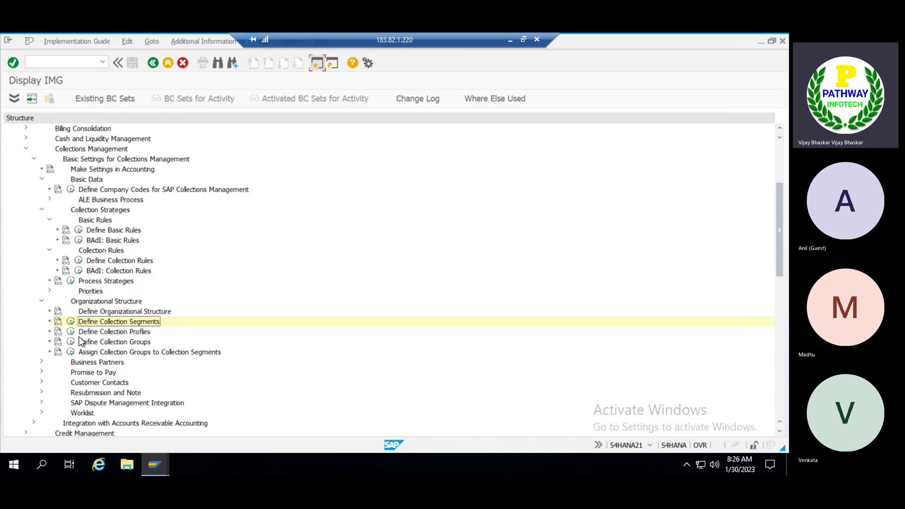
pyautogui.click(70, 333)
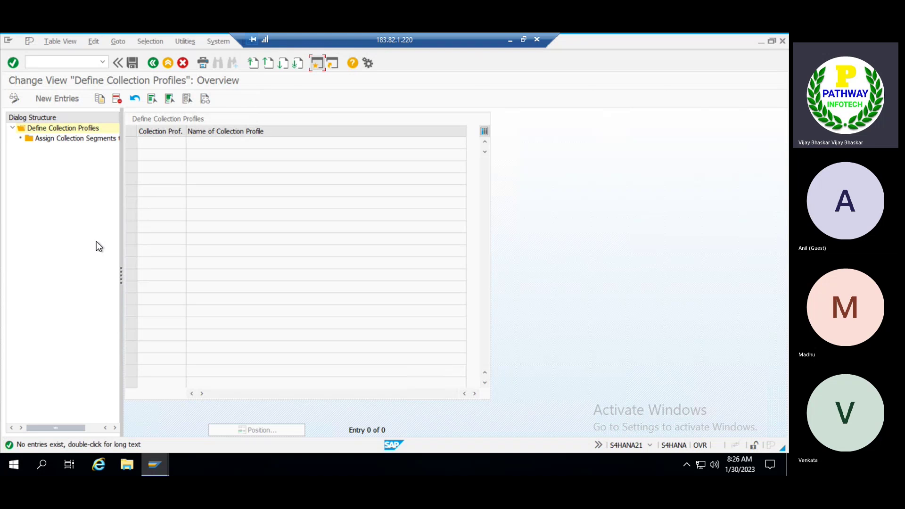
# - Create collection profile TRM named "Collections Profile of TRM", save it and select its row
pyautogui.click(63, 97)
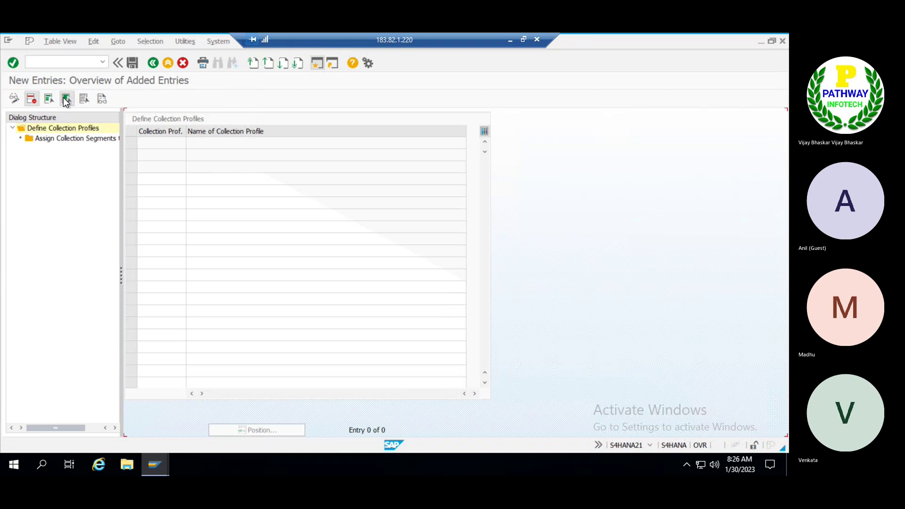
pyautogui.write('TRM')
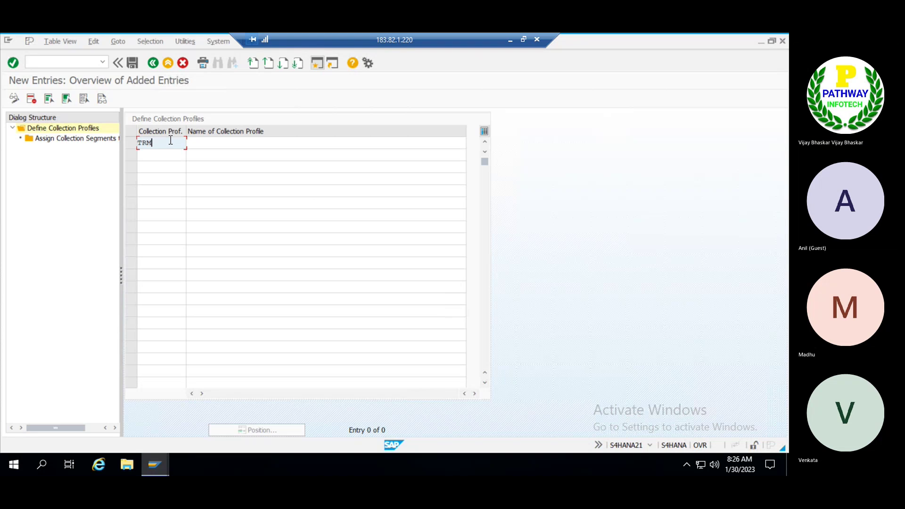
pyautogui.press('Tab')
pyautogui.write('Colle')
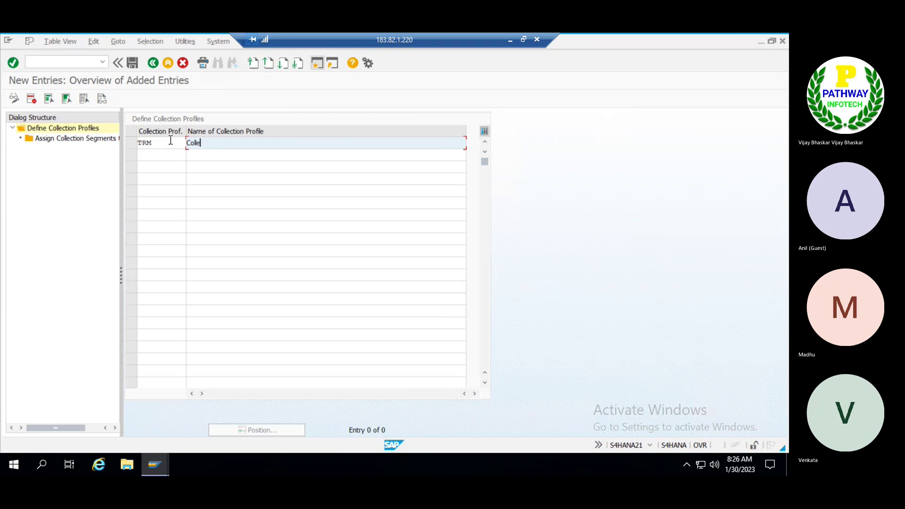
pyautogui.write('ctions Profile of TRM')
pyautogui.press('Return')
pyautogui.hotkey('ctrl', 's')
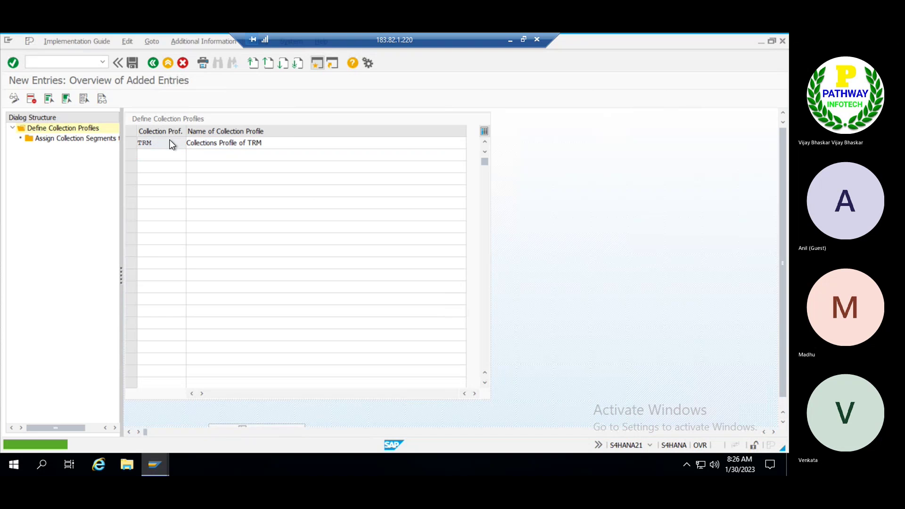
pyautogui.press('Return')
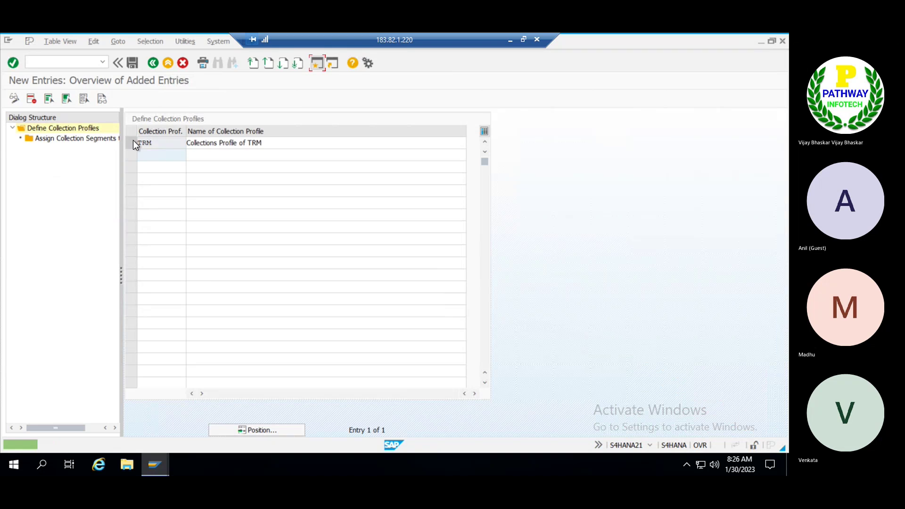
pyautogui.click(134, 141)
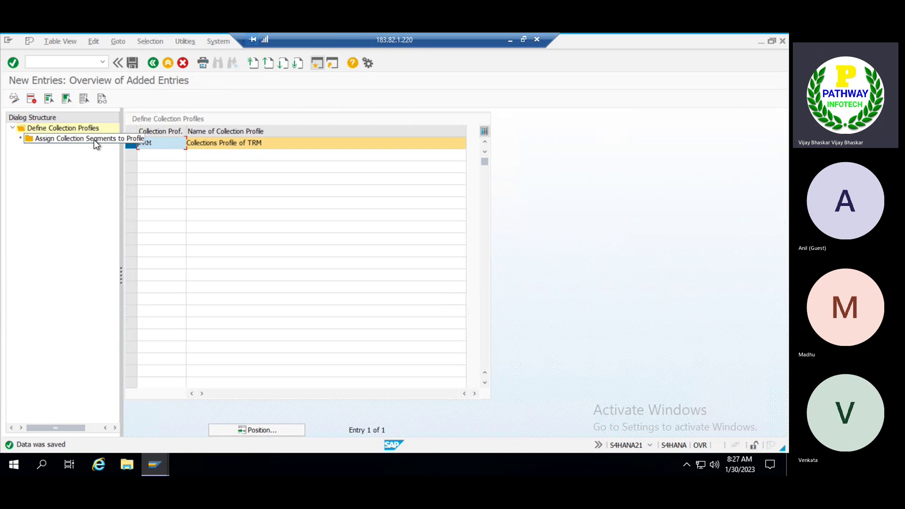
# - Switch to the TRM Session workbook in Excel, review the Collections Management role flowcharts and return to the SAP session
pyautogui.click(509, 42)
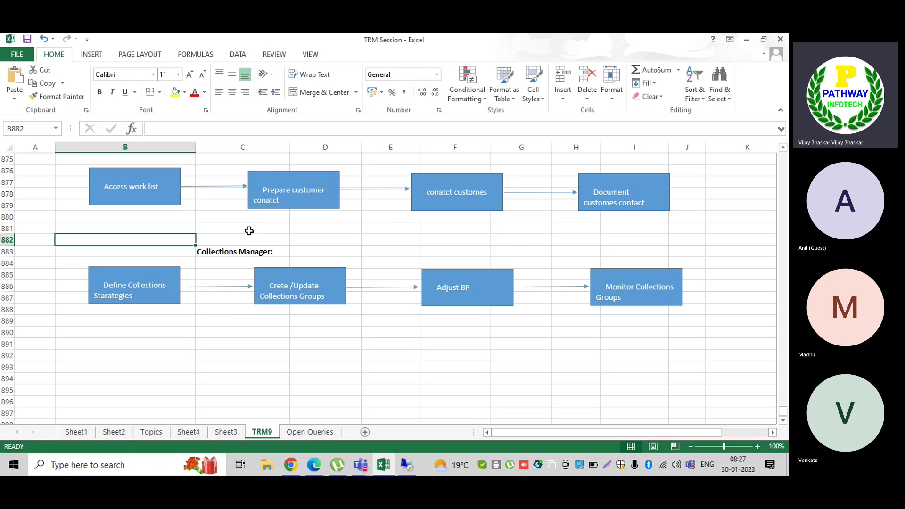
pyautogui.scroll(2, 250, 229)
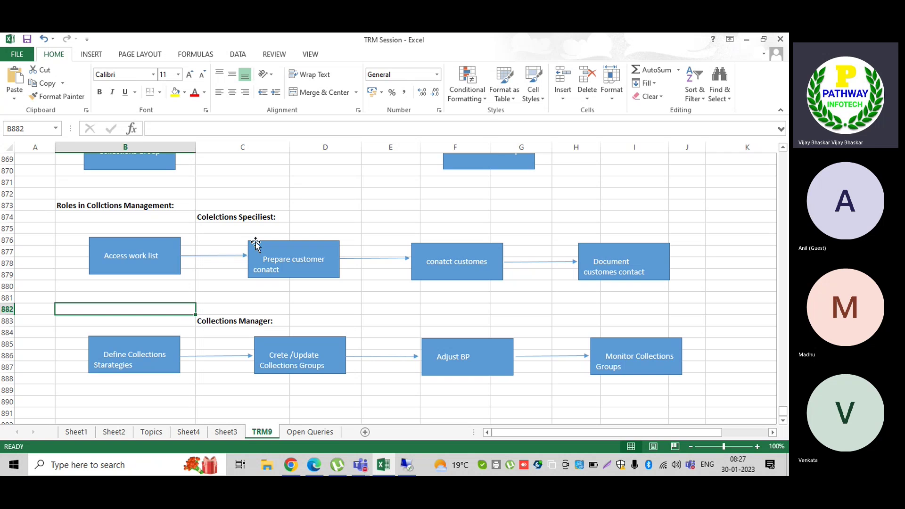
pyautogui.click(405, 466)
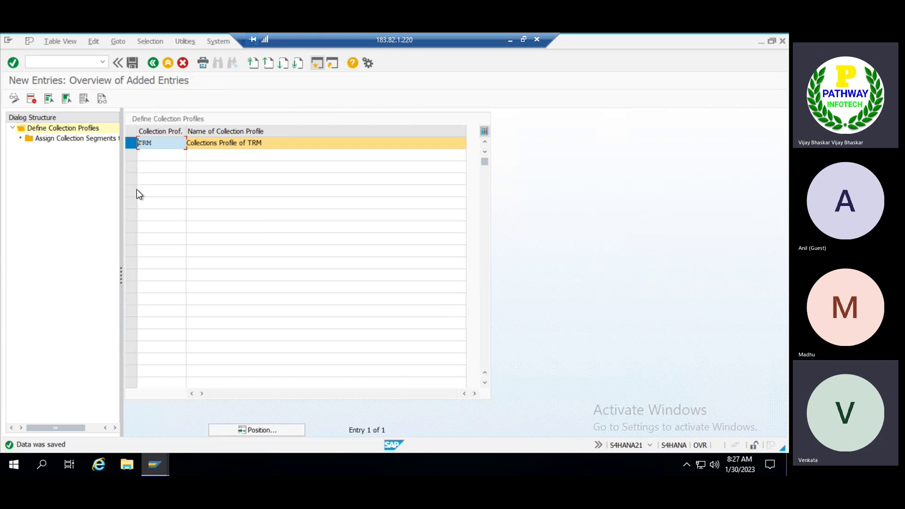
# - Try to assign collection segment LCL to collection profile TRM, discard the entry and leave the segment assignment
pyautogui.click(76, 141)
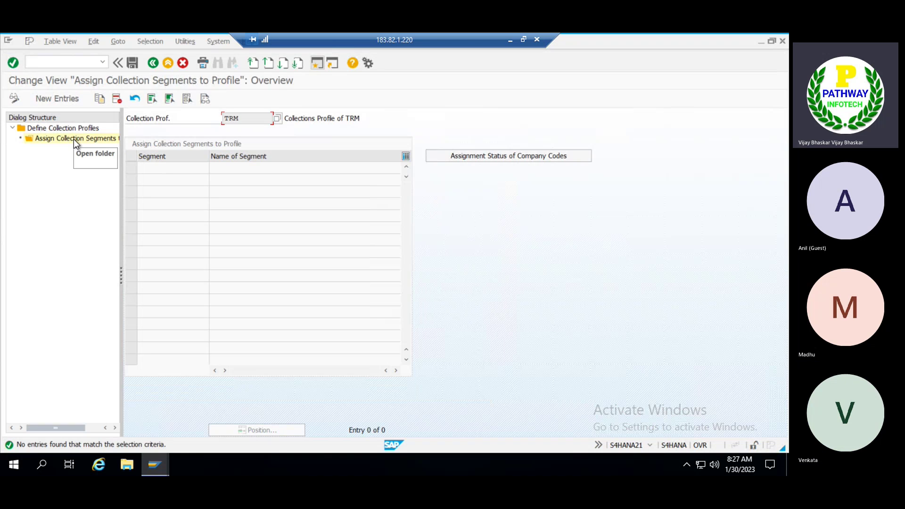
pyautogui.click(63, 99)
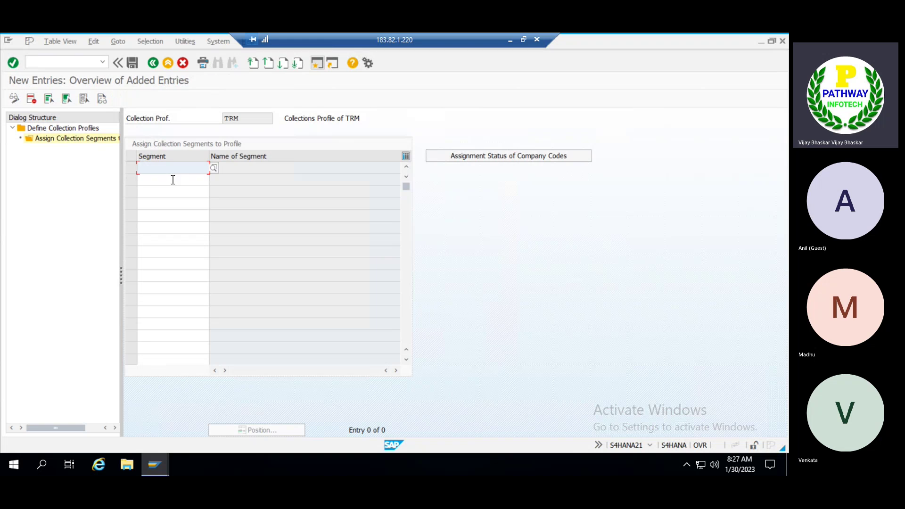
pyautogui.click(213, 168)
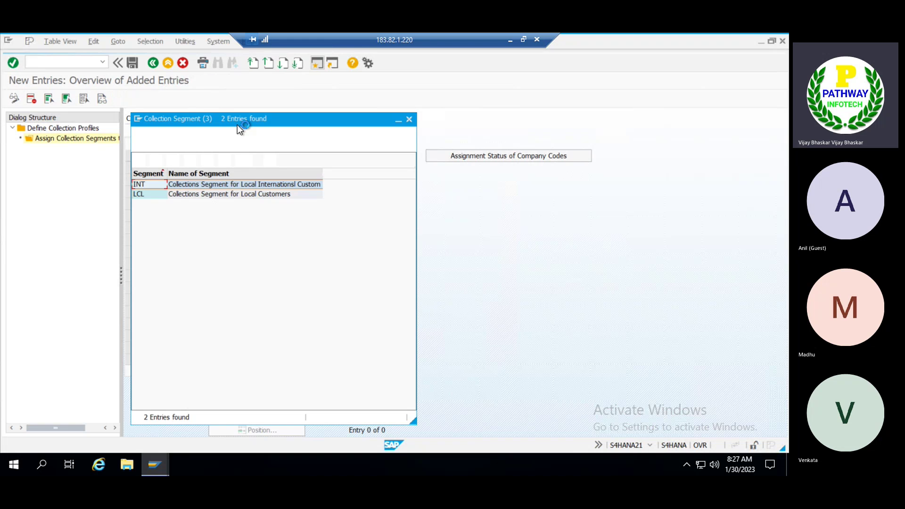
pyautogui.doubleClick(174, 193)
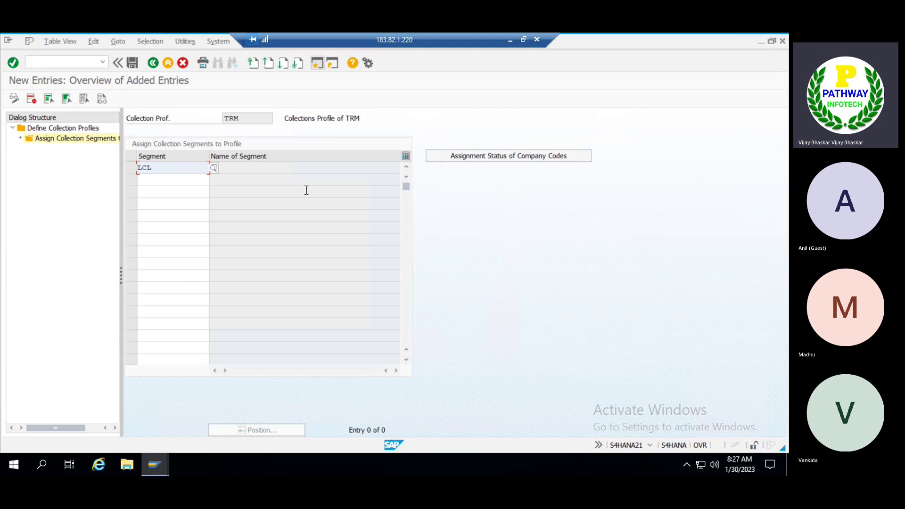
pyautogui.press('Return')
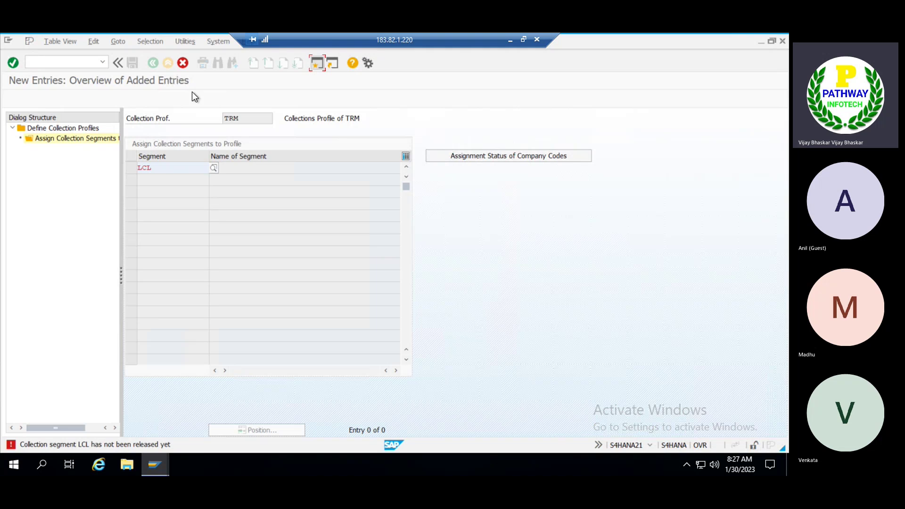
pyautogui.click(182, 64)
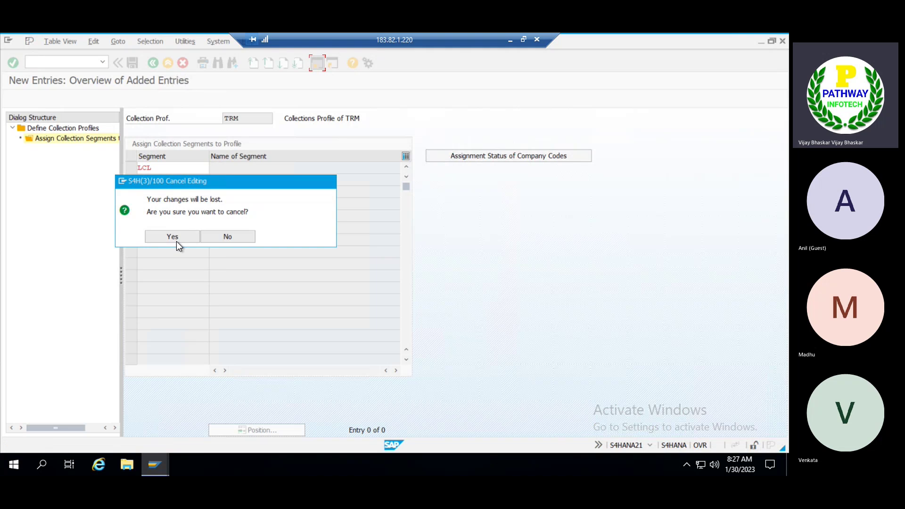
pyautogui.click(175, 240)
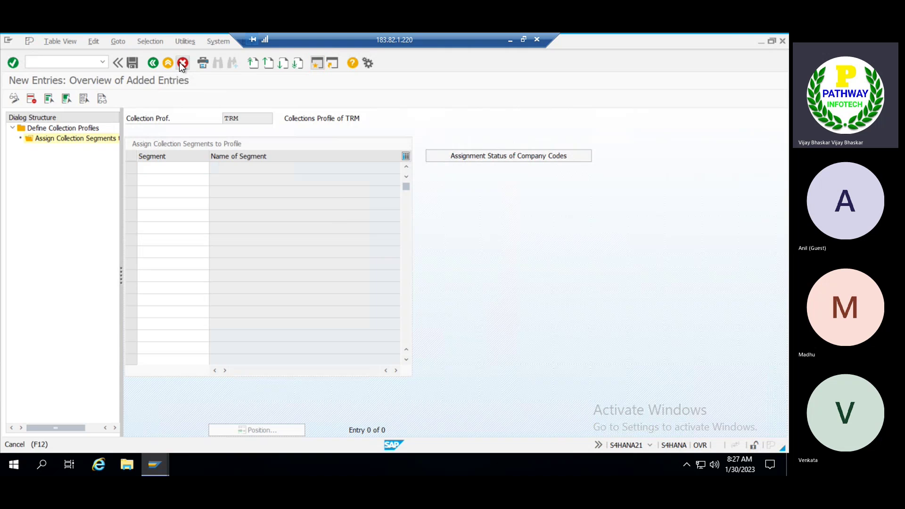
pyautogui.click(181, 63)
pyautogui.click(181, 63)
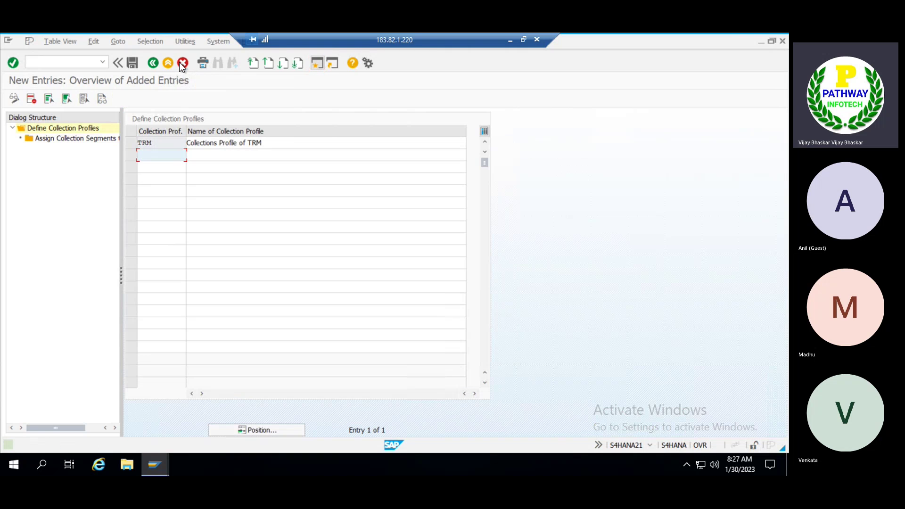
# - Mark collection segment LCL as released in Define Collection Segments and save the change under customizing request S4HK902032
pyautogui.click(181, 63)
pyautogui.click(180, 63)
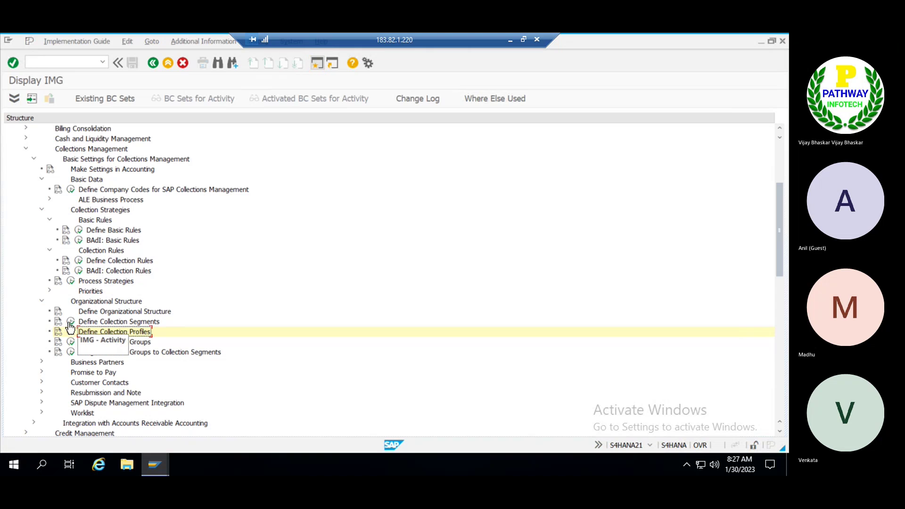
pyautogui.click(69, 321)
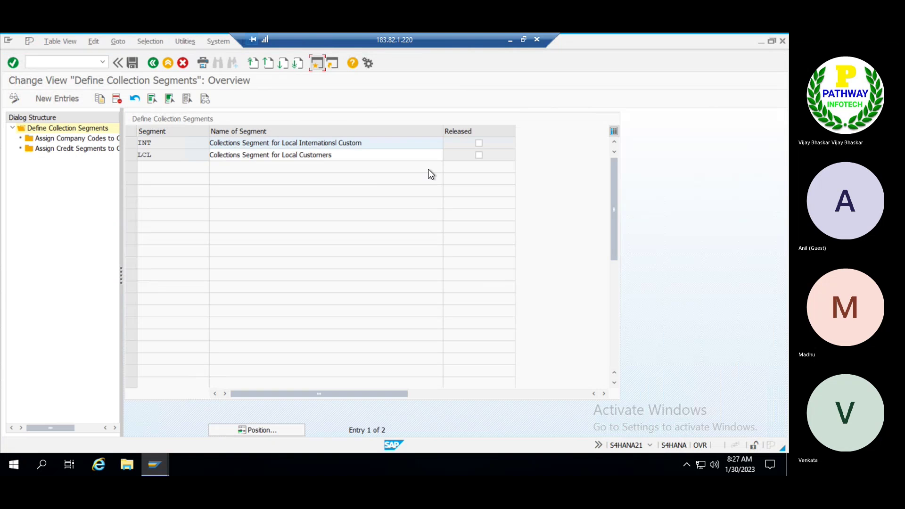
pyautogui.click(479, 156)
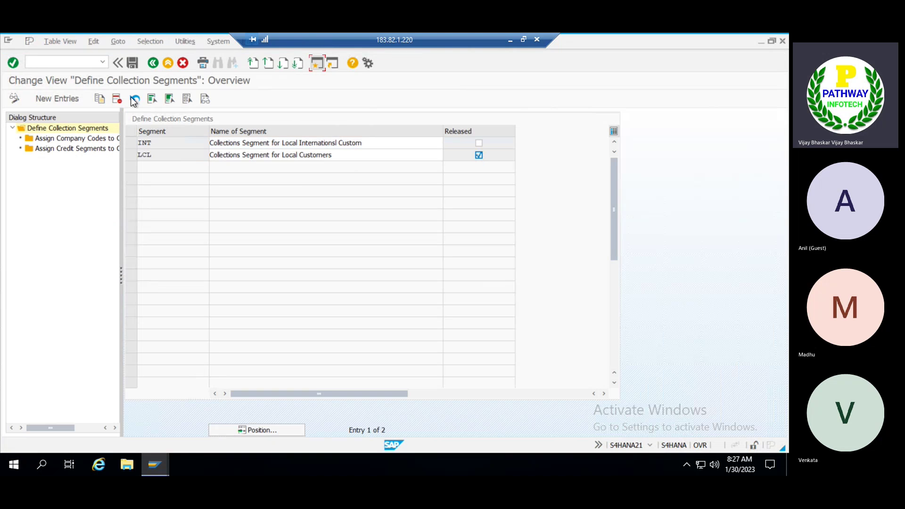
pyautogui.click(131, 63)
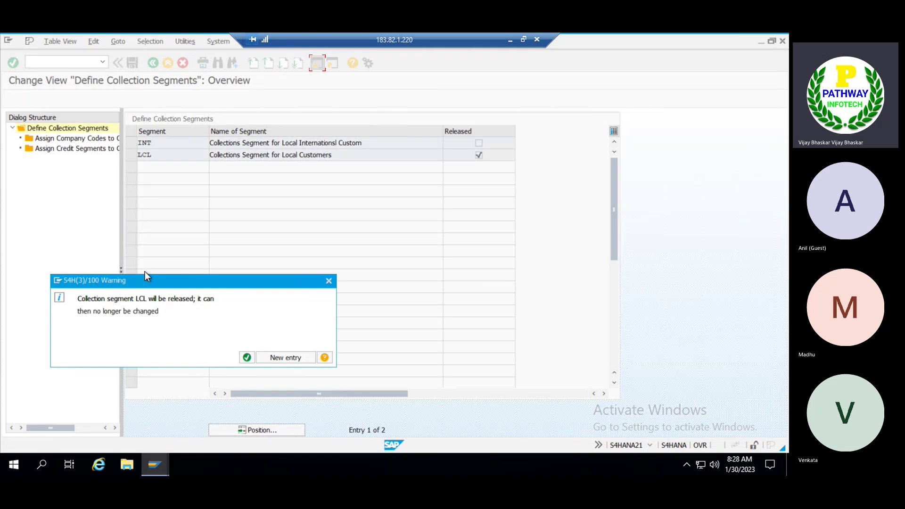
pyautogui.moveTo(140, 281); pyautogui.dragTo(205, 238)
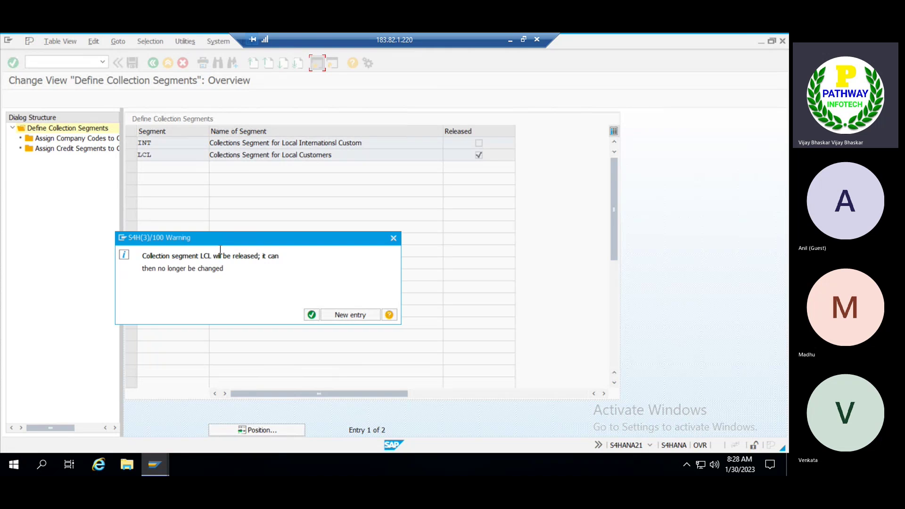
pyautogui.moveTo(214, 241); pyautogui.dragTo(238, 215)
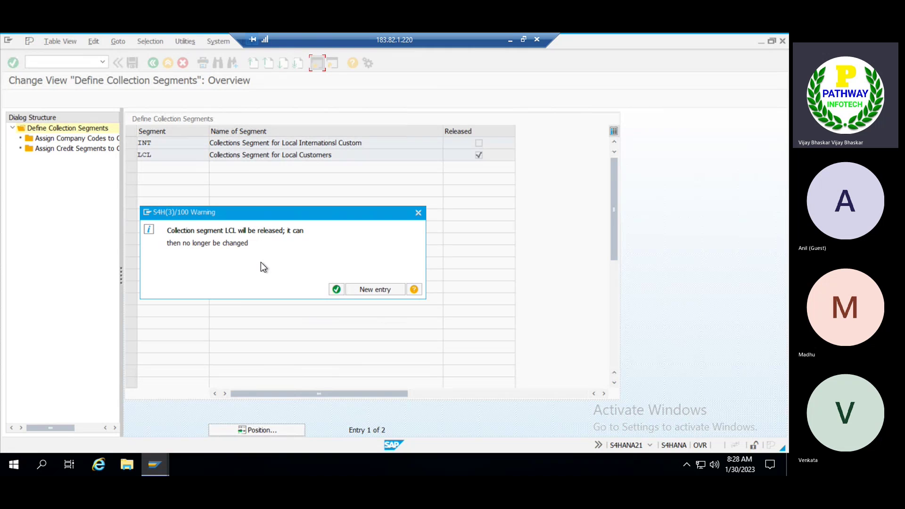
pyautogui.click(336, 290)
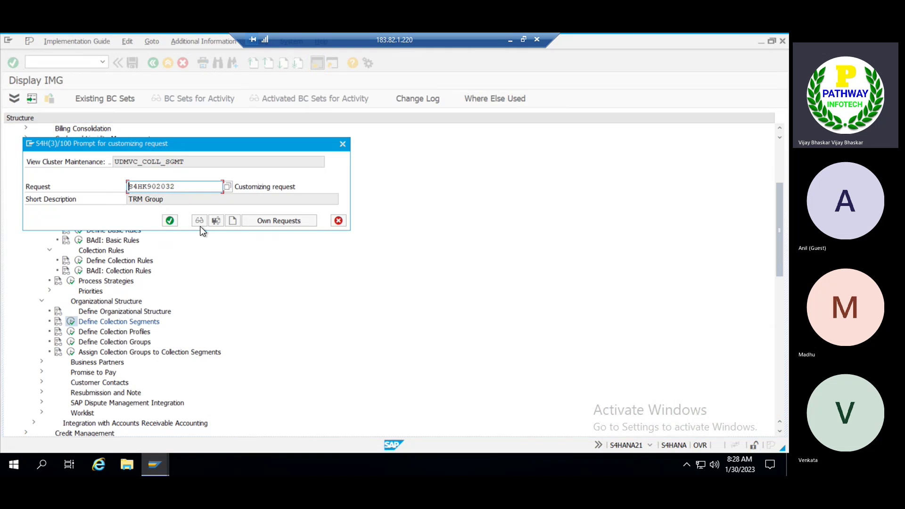
pyautogui.click(170, 220)
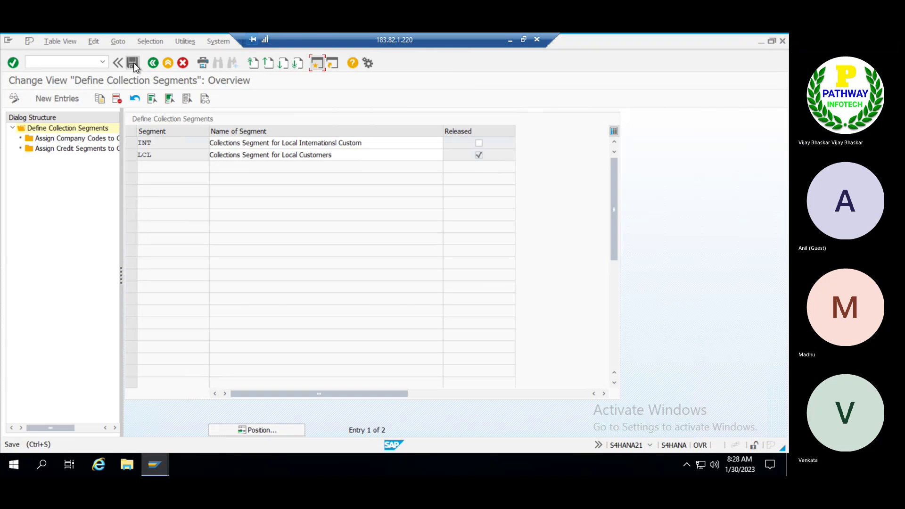
pyautogui.click(155, 61)
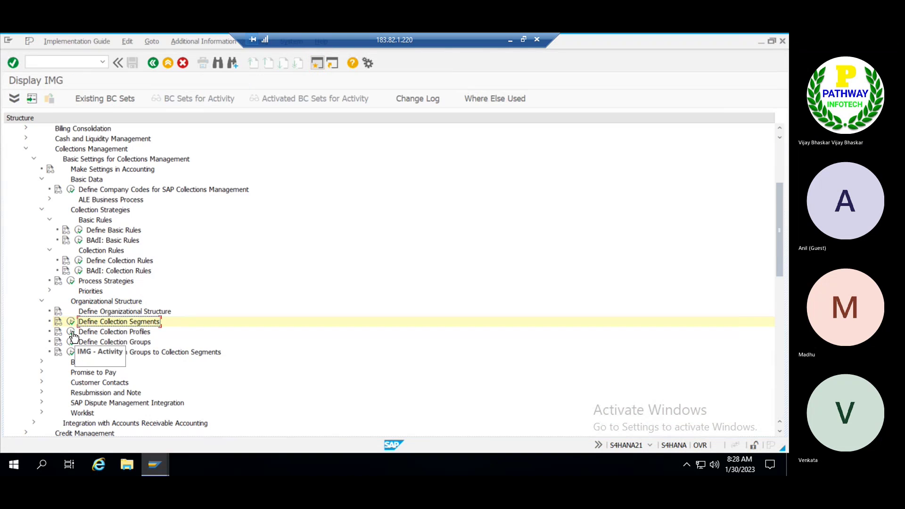
# - Assign collection segment LCL to collection profile TRM, save it under customizing request S4HK902032 and return to the implementation guide
pyautogui.click(71, 331)
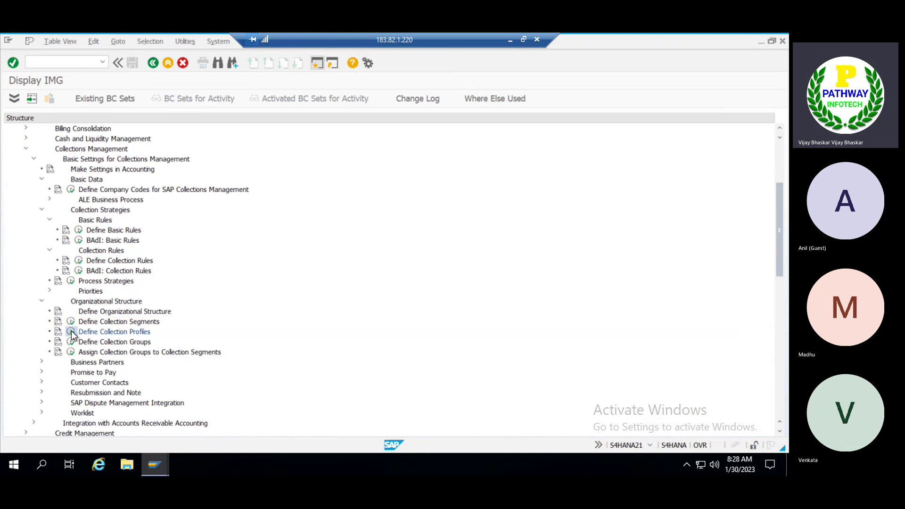
pyautogui.click(132, 142)
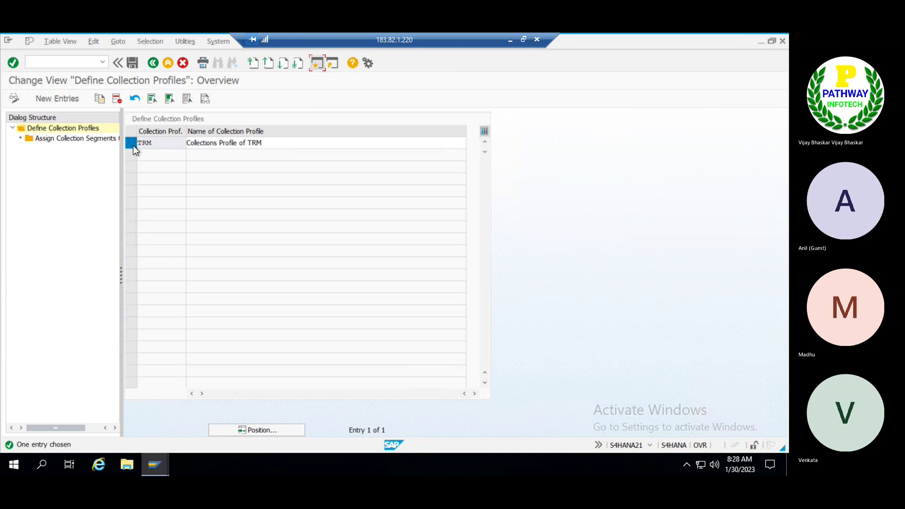
pyautogui.doubleClick(83, 138)
pyautogui.click(57, 98)
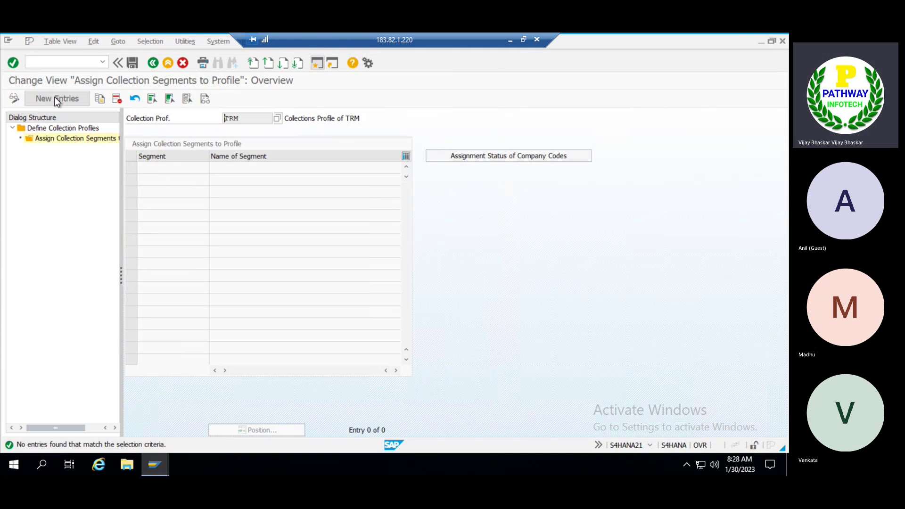
pyautogui.click(213, 168)
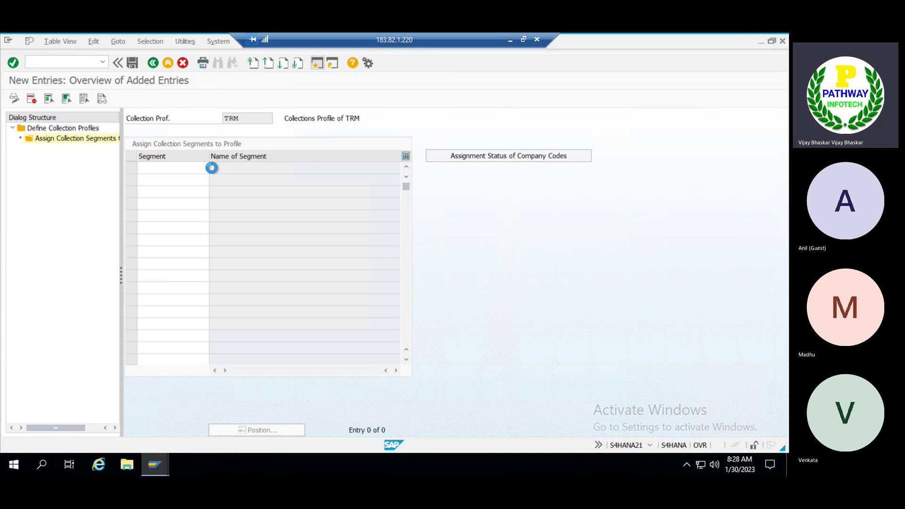
pyautogui.doubleClick(153, 198)
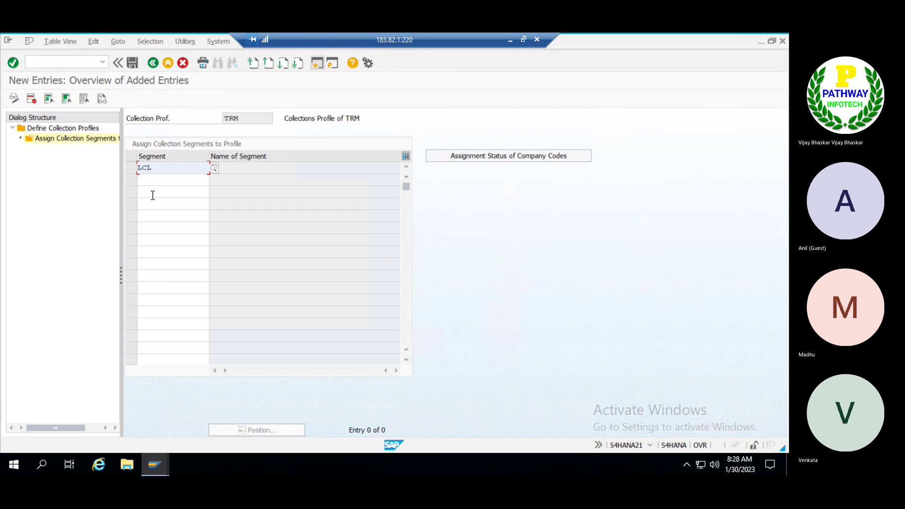
pyautogui.click(133, 62)
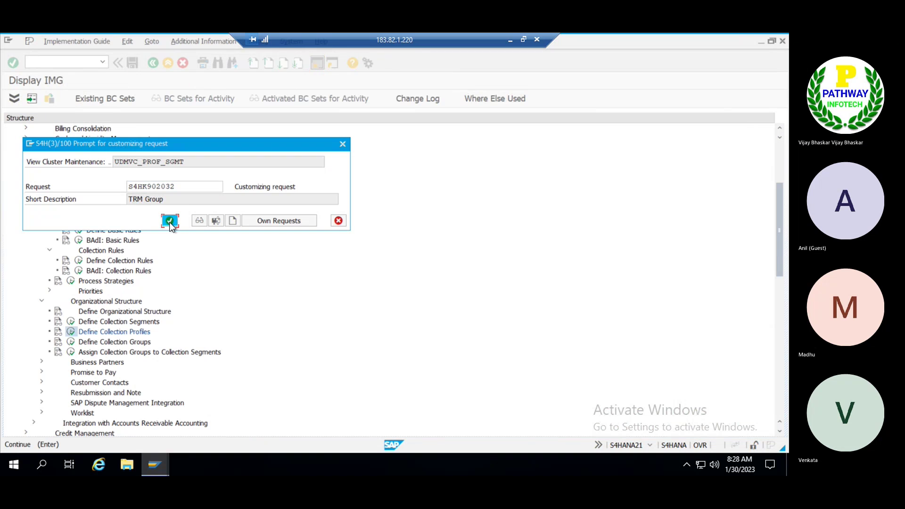
pyautogui.click(170, 222)
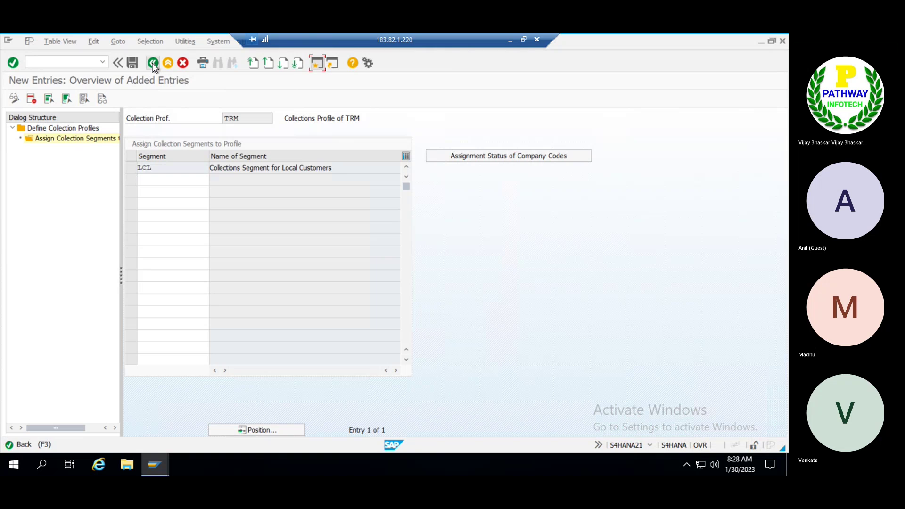
pyautogui.click(152, 63)
pyautogui.click(151, 63)
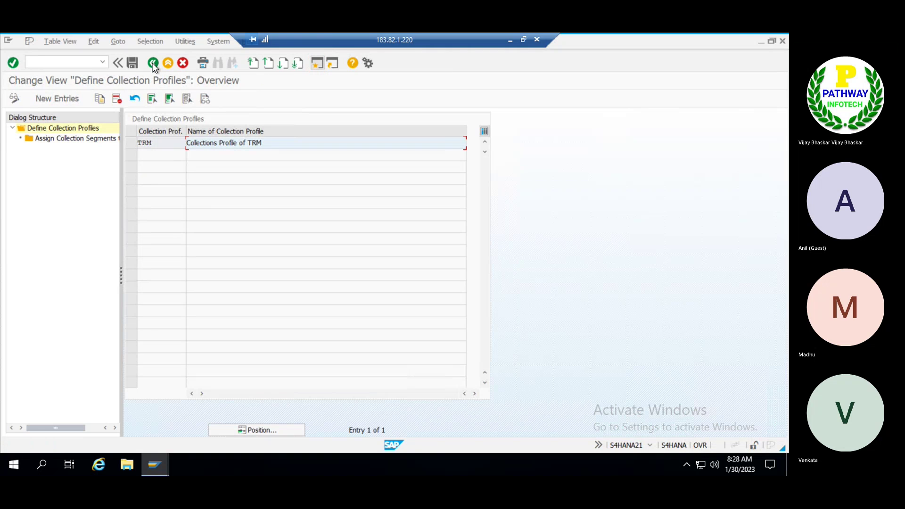
pyautogui.click(152, 63)
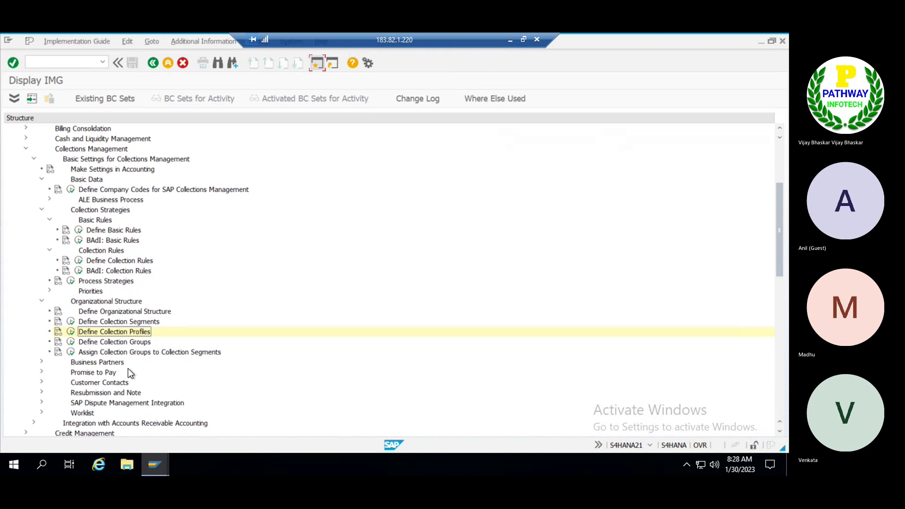
# - Add a new collection group TRMI named "Local Customer" in the Define Collection Groups activity
pyautogui.click(71, 341)
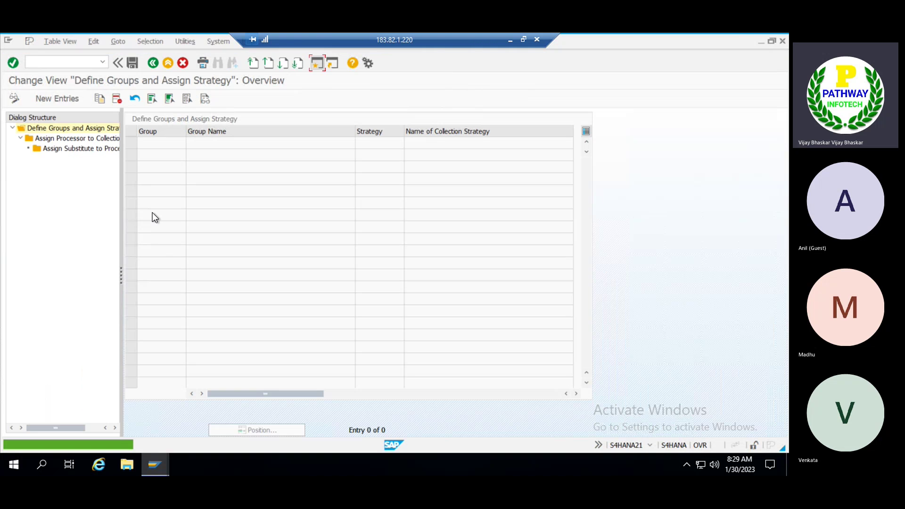
pyautogui.click(75, 100)
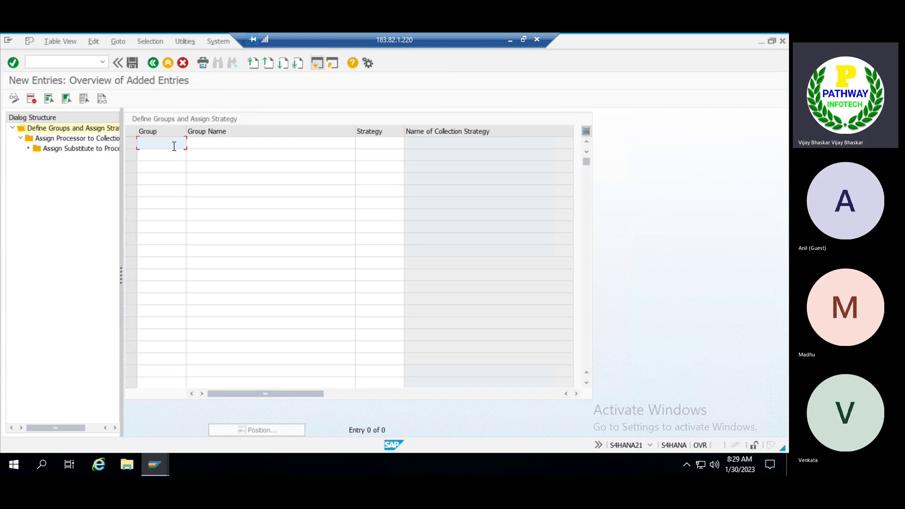
pyautogui.write('TRM')
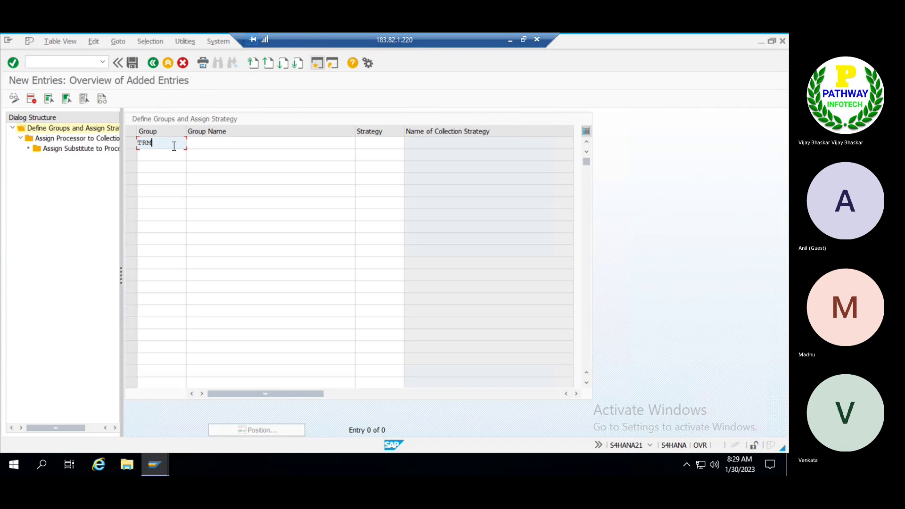
pyautogui.write('I')
pyautogui.press('Tab')
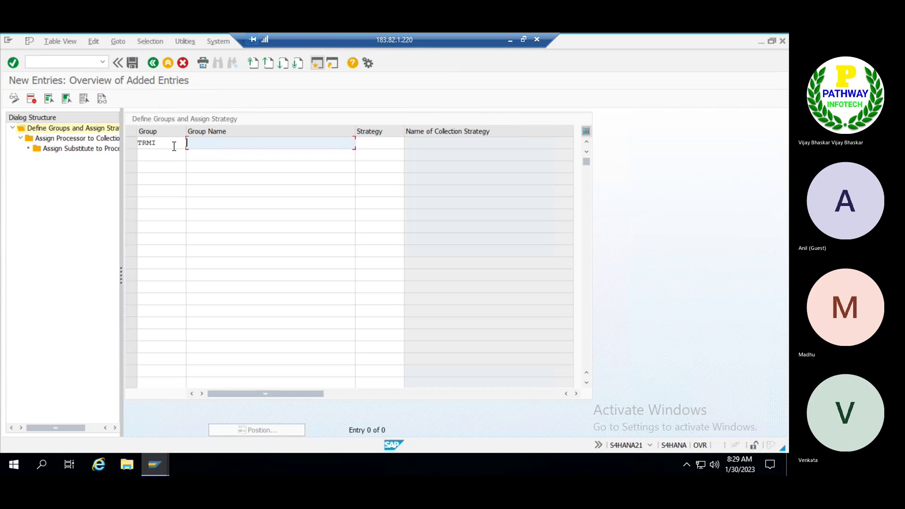
pyautogui.write('Local Customer')
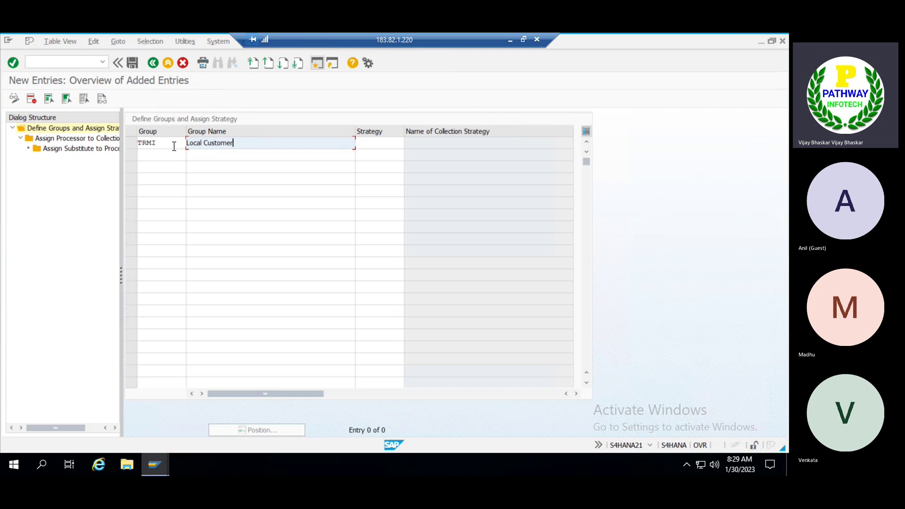
pyautogui.press('Tab')
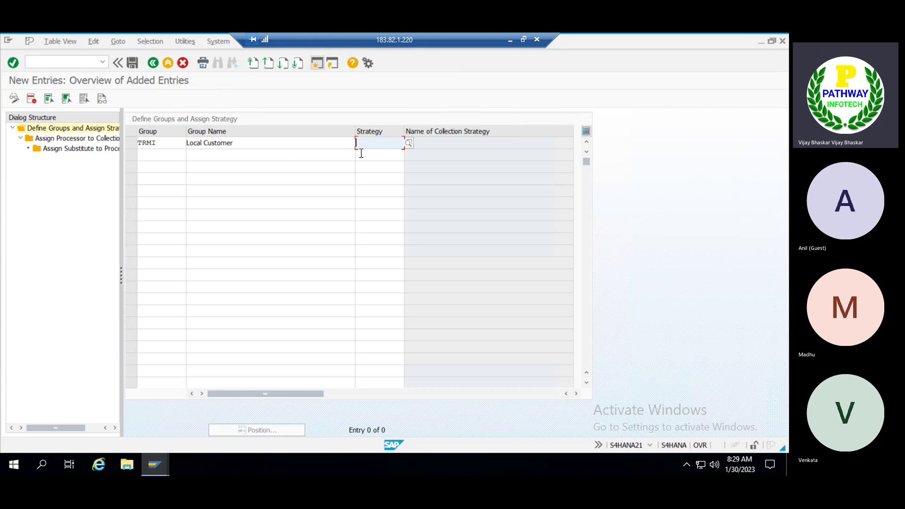
# - Assign collection strategy TRM01 to group TRMI, save the entry and return to the implementation guide
pyautogui.click(408, 142)
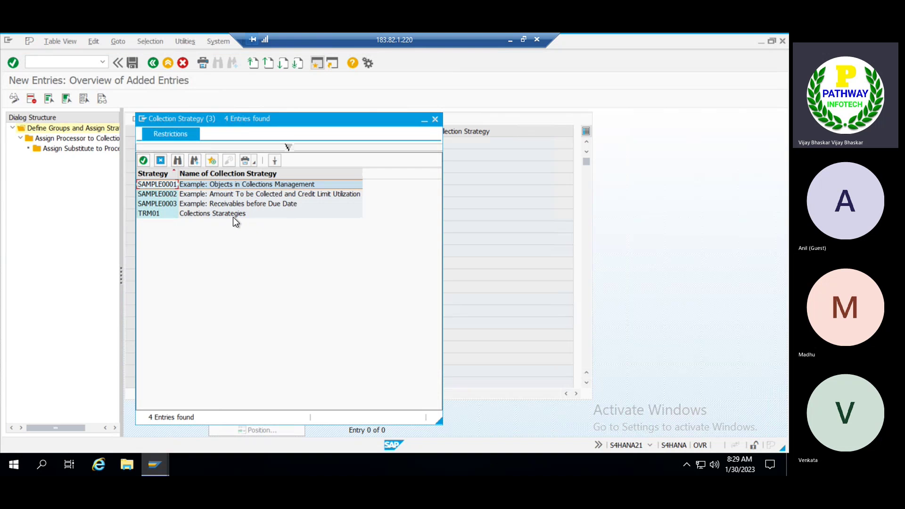
pyautogui.moveTo(227, 120); pyautogui.dragTo(402, 111)
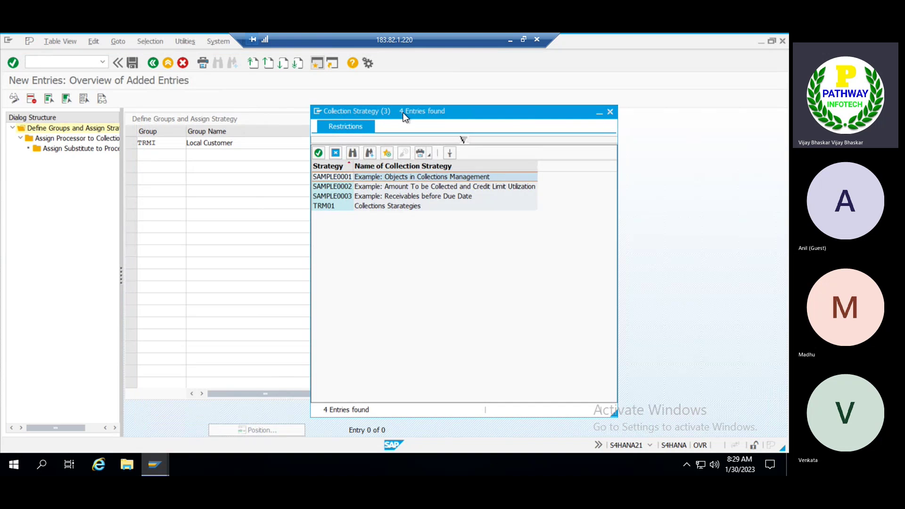
pyautogui.doubleClick(327, 204)
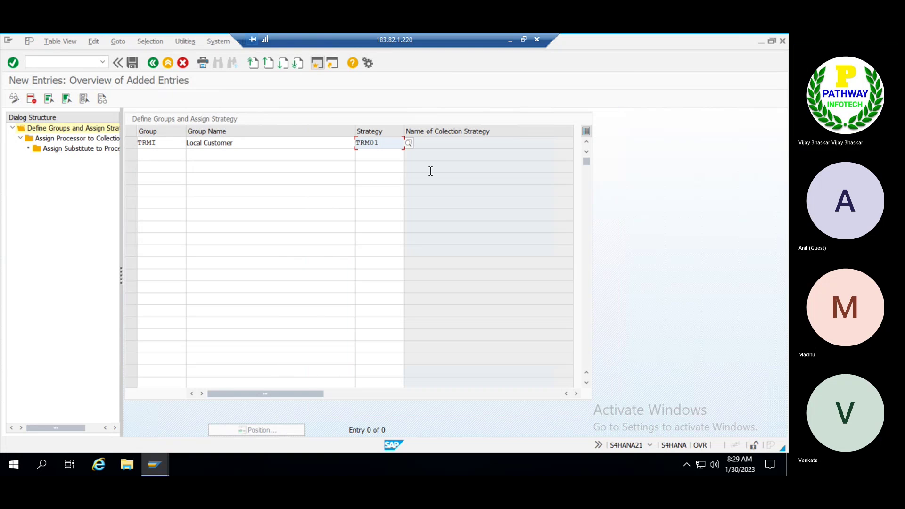
pyautogui.press('Return')
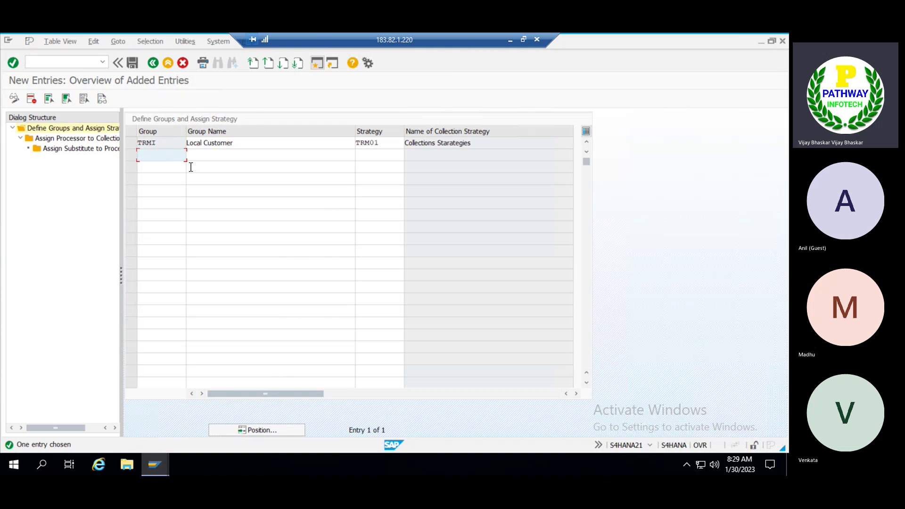
pyautogui.click(132, 62)
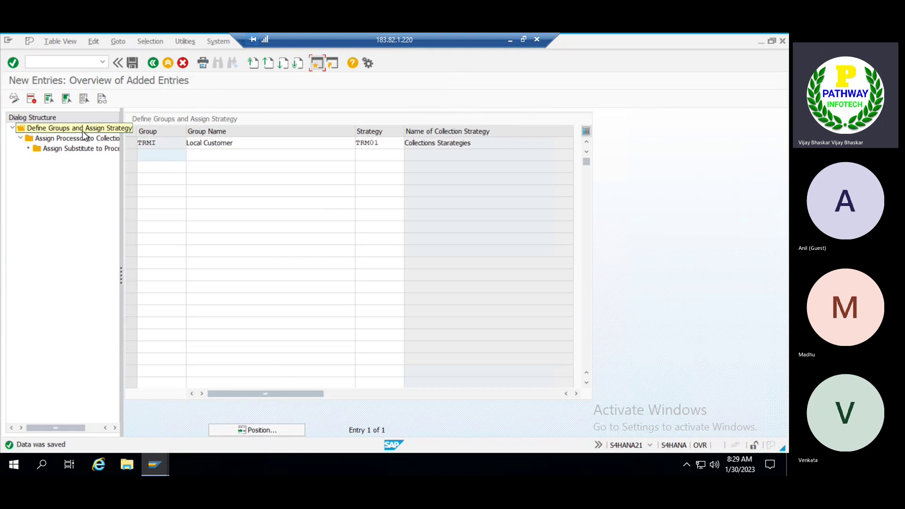
pyautogui.click(154, 64)
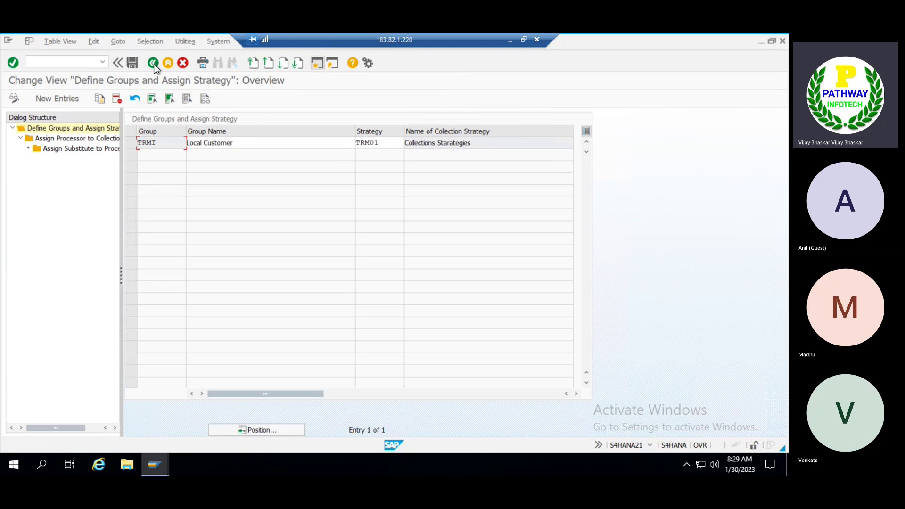
pyautogui.click(154, 64)
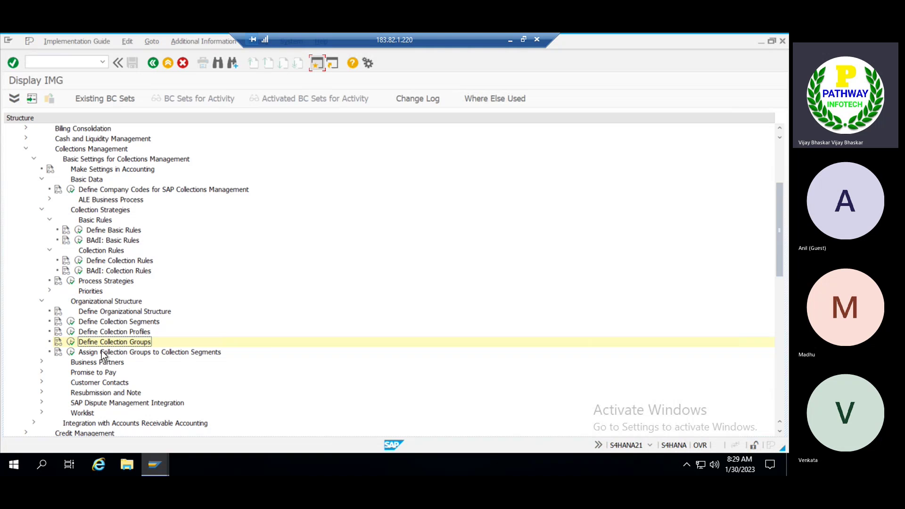
# - Reopen Define Collection Groups and start a new processor assignment for collection group TRMI
pyautogui.click(70, 341)
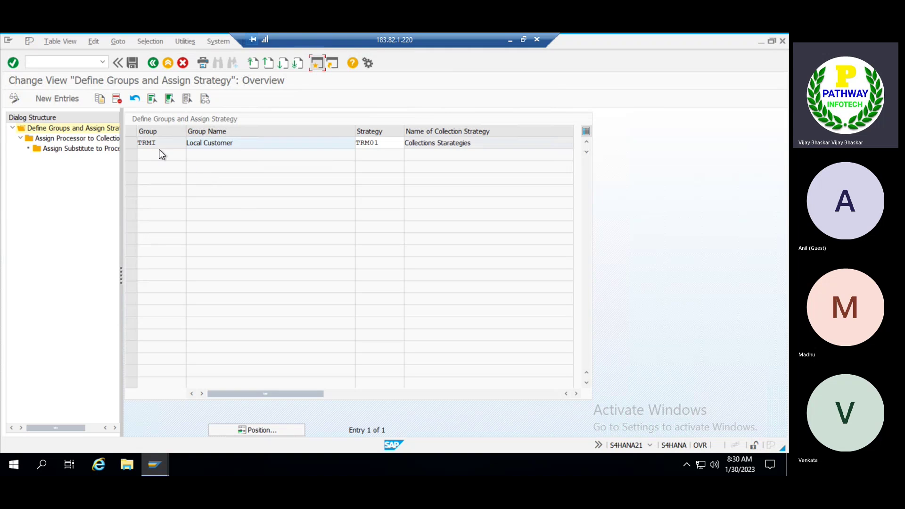
pyautogui.click(132, 142)
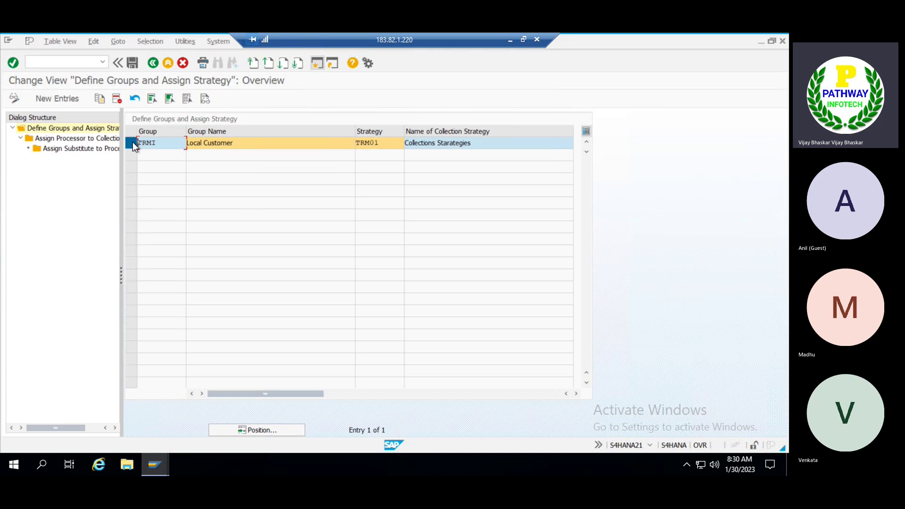
pyautogui.doubleClick(89, 137)
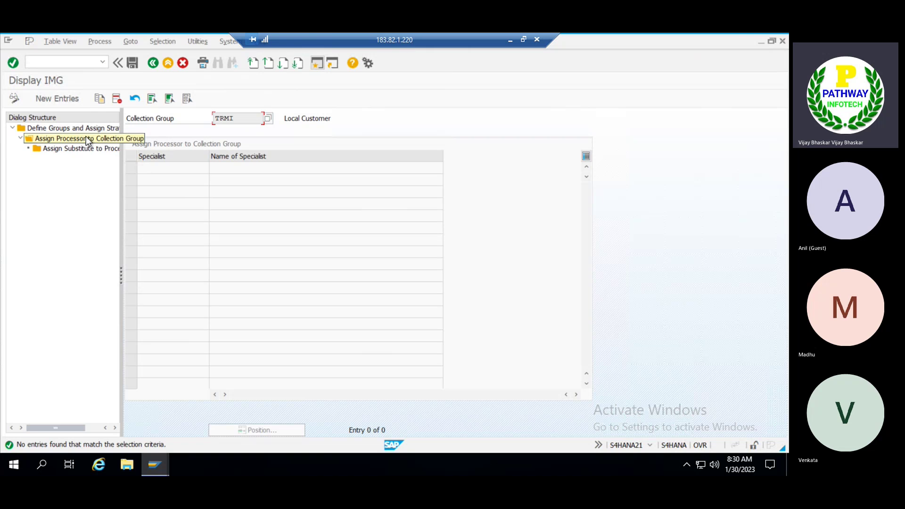
pyautogui.click(61, 98)
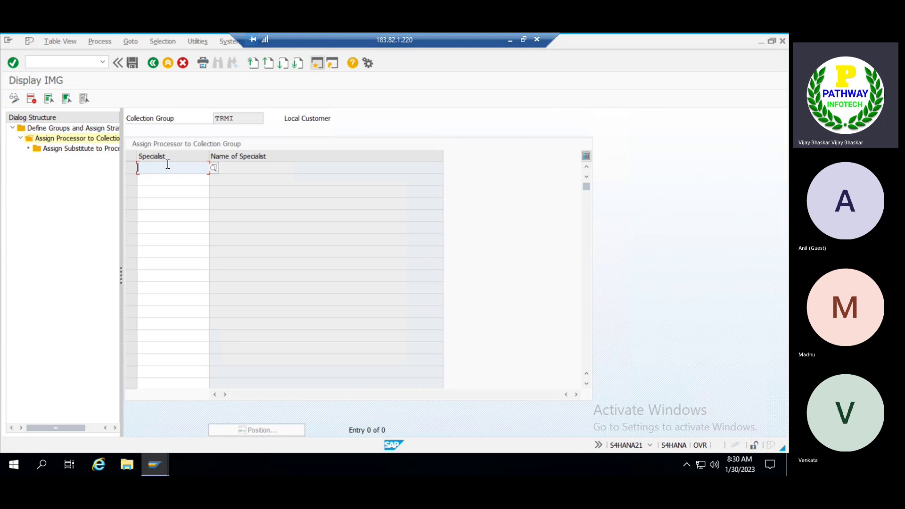
# - Enter S4HANA21 as the specialist for collection group TRMI and save the assignment
pyautogui.write('SA')
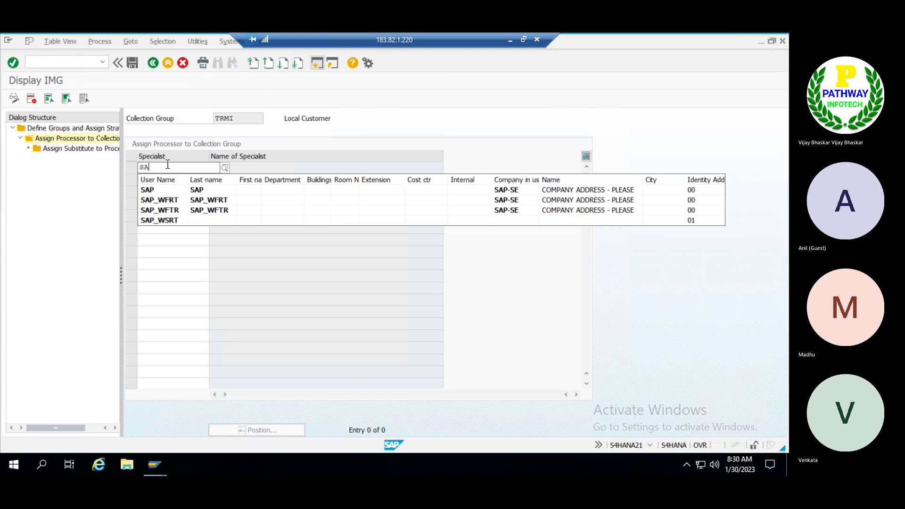
pyautogui.press('BackSpace')
pyautogui.press('BackSpace')
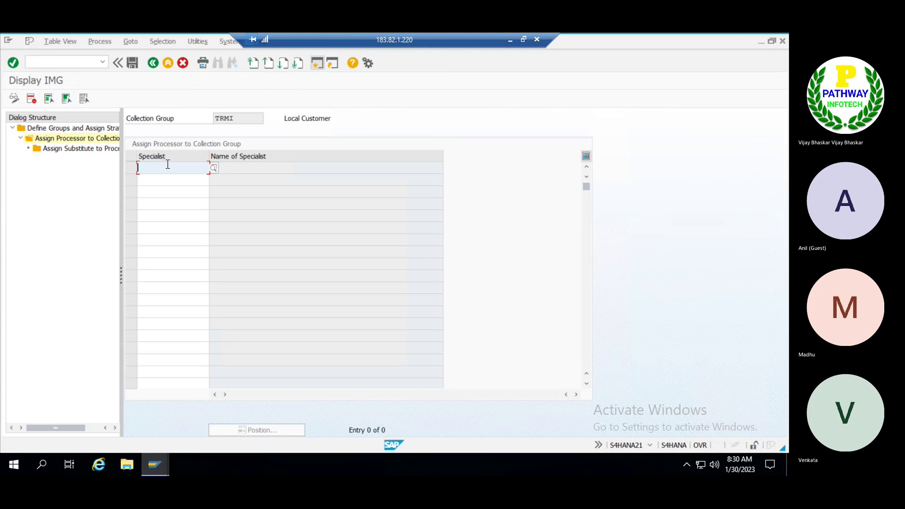
pyautogui.write('S4HS')
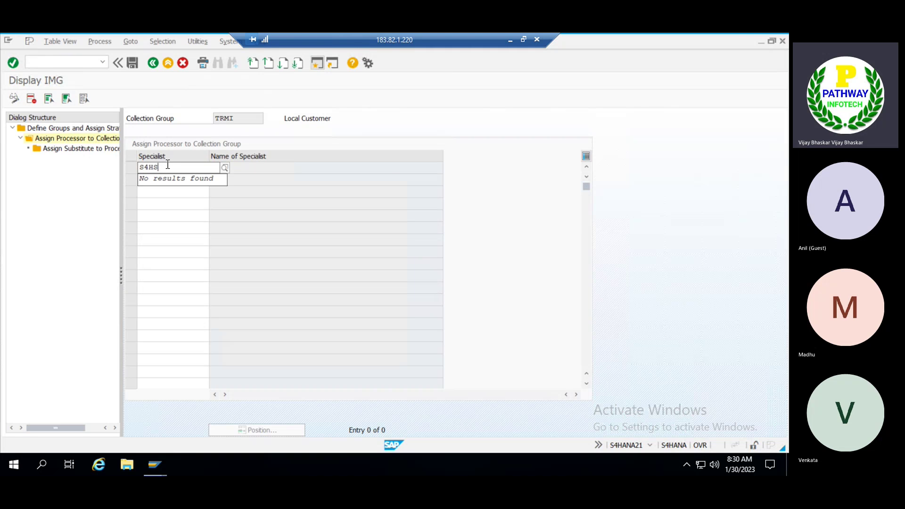
pyautogui.press('BackSpace')
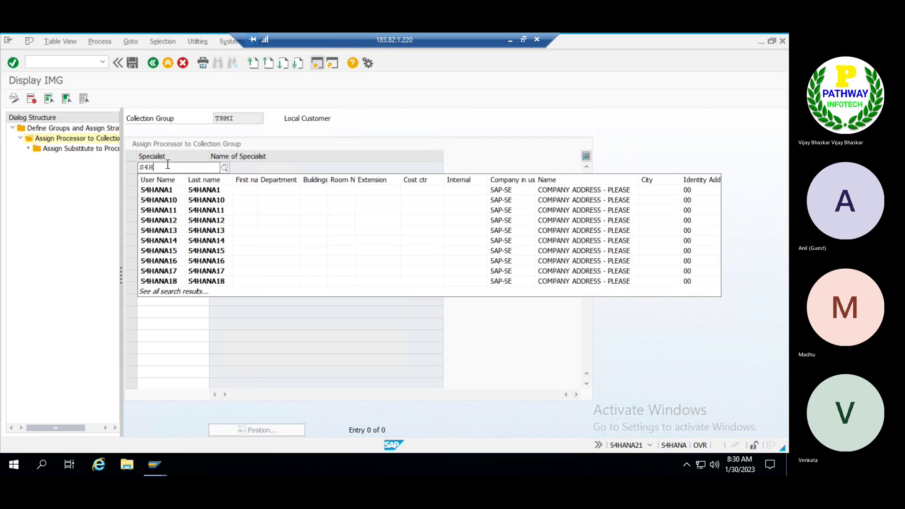
pyautogui.write('HANA21')
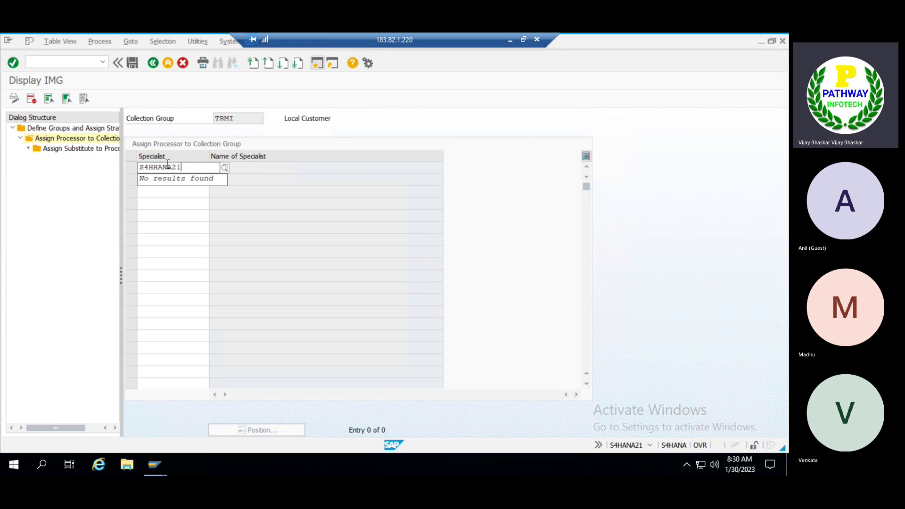
pyautogui.press('BackSpace')
pyautogui.press('BackSpace')
pyautogui.press('BackSpace')
pyautogui.press('BackSpace')
pyautogui.press('BackSpace')
pyautogui.press('BackSpace')
pyautogui.press('BackSpace')
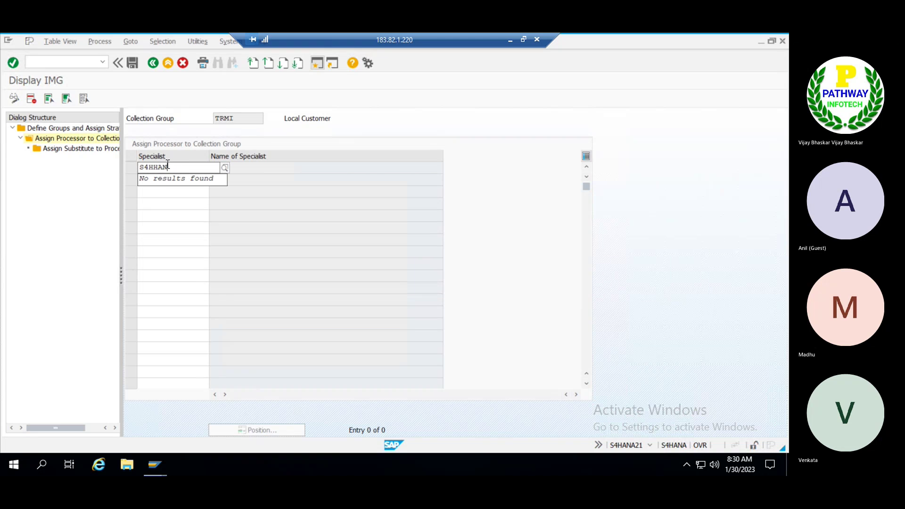
pyautogui.write('ana')
pyautogui.press('BackSpace')
pyautogui.press('BackSpace')
pyautogui.press('BackSpace')
pyautogui.write('hana2')
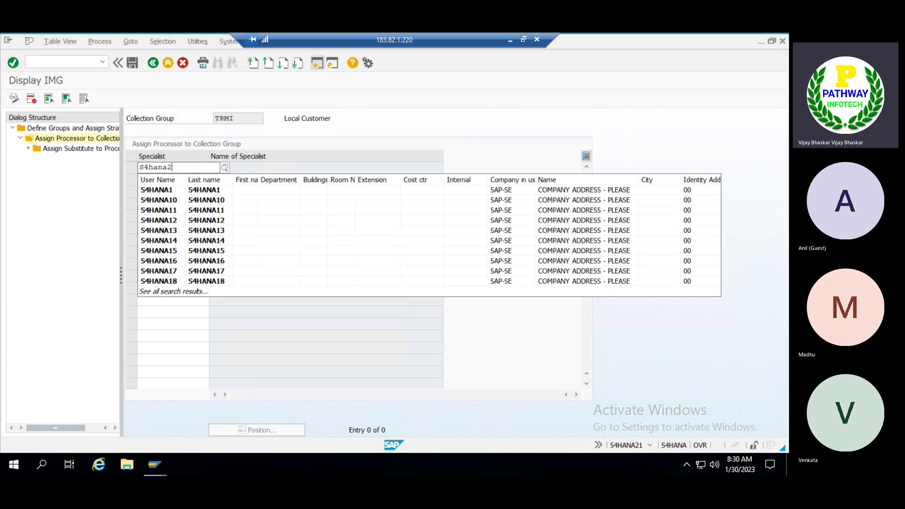
pyautogui.write('1')
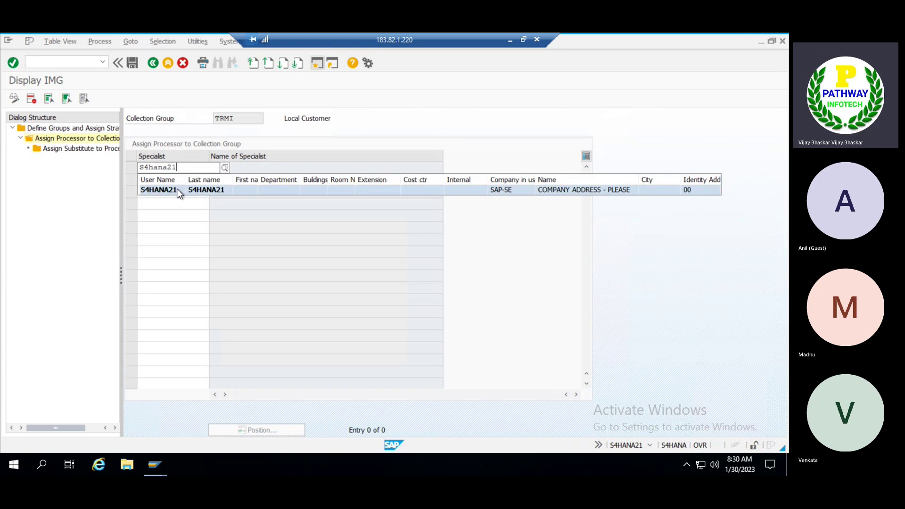
pyautogui.click(177, 188)
pyautogui.press('Return')
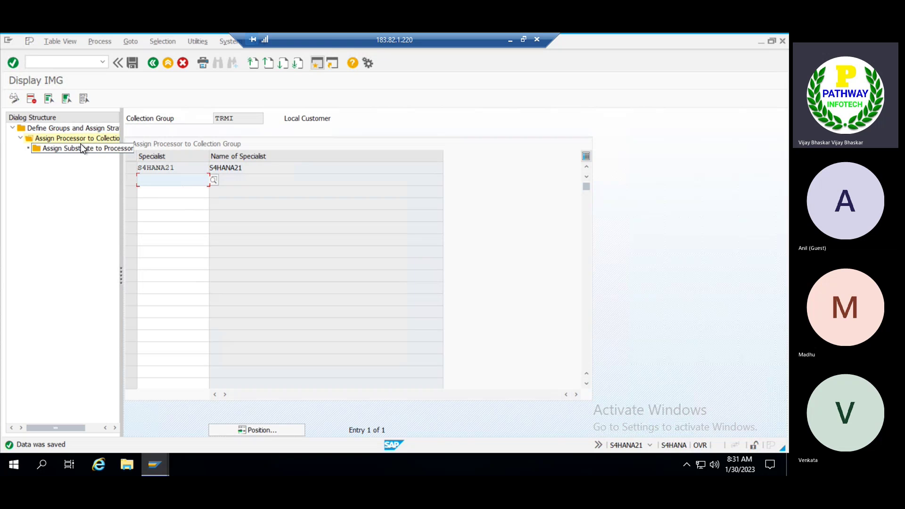
pyautogui.click(173, 168)
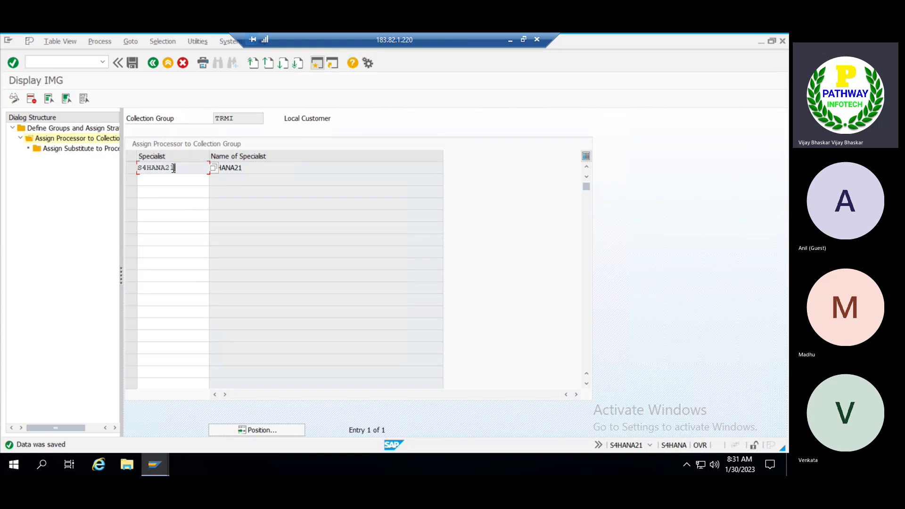
pyautogui.moveTo(173, 168); pyautogui.dragTo(136, 164)
pyautogui.click(136, 165)
pyautogui.moveTo(256, 167); pyautogui.dragTo(210, 168)
pyautogui.click(210, 168)
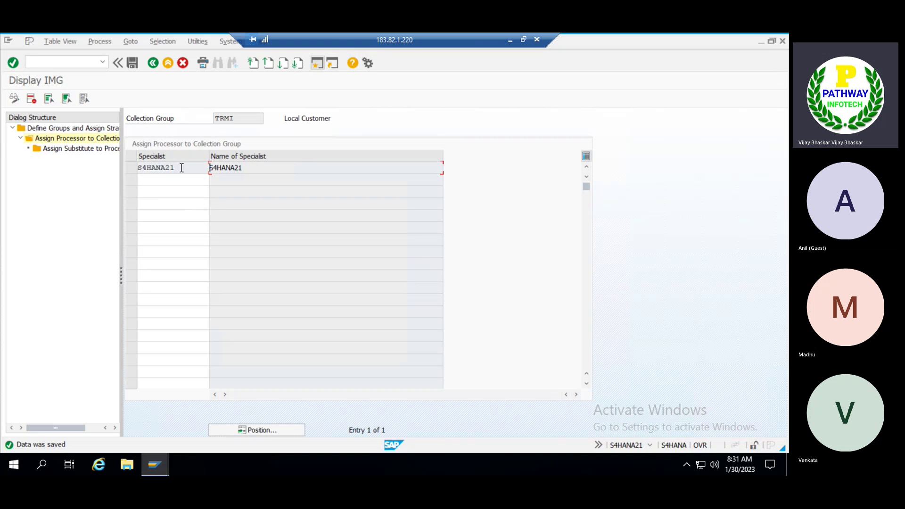
# - Add a substitute entry for specialist S4HANA21 in group TRMI with start date 30.01.2023 and end date 01.02.2023
pyautogui.click(132, 167)
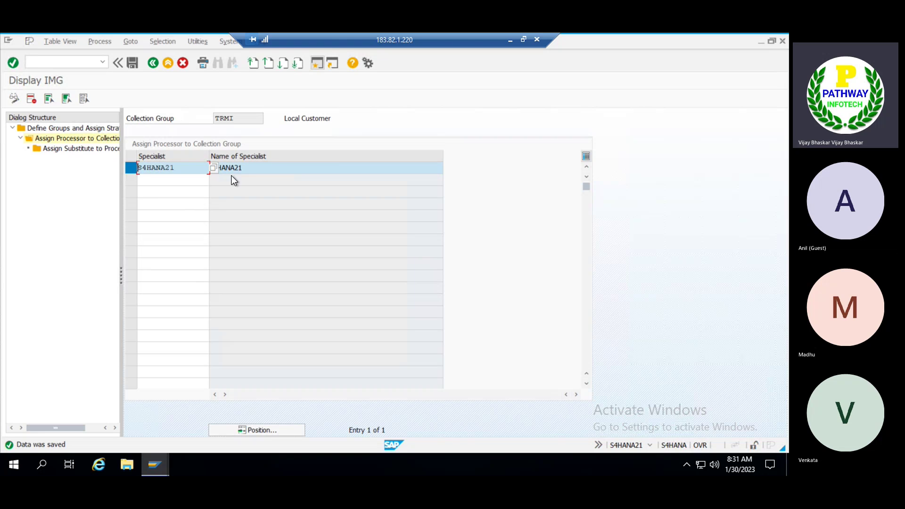
pyautogui.moveTo(249, 167); pyautogui.dragTo(201, 168)
pyautogui.press('Left')
pyautogui.doubleClick(71, 150)
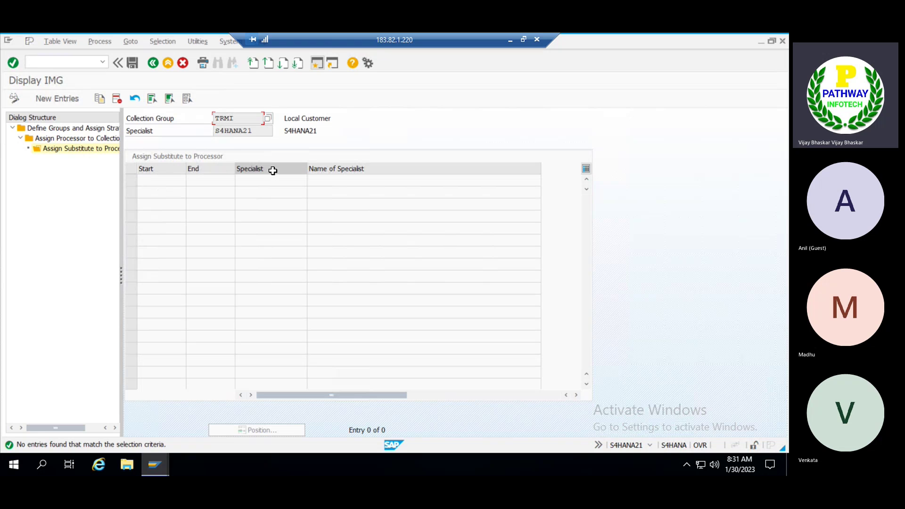
pyautogui.click(57, 98)
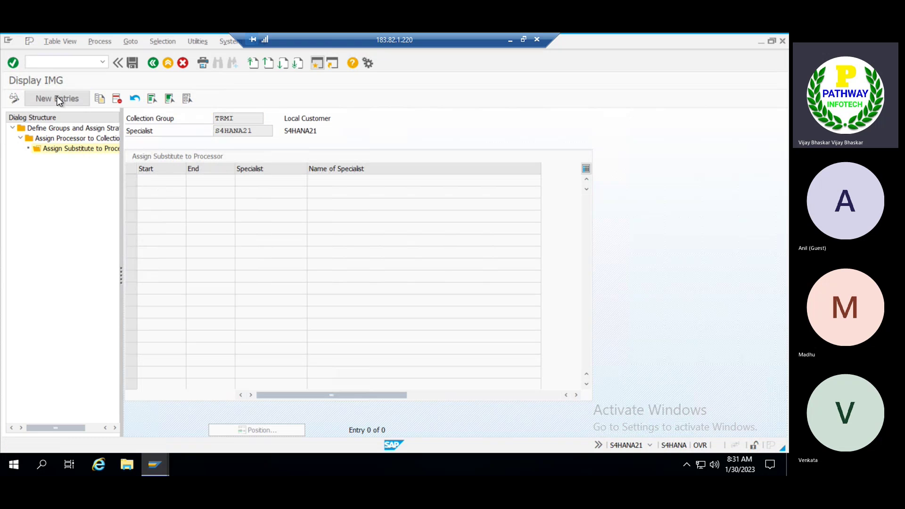
pyautogui.click(156, 180)
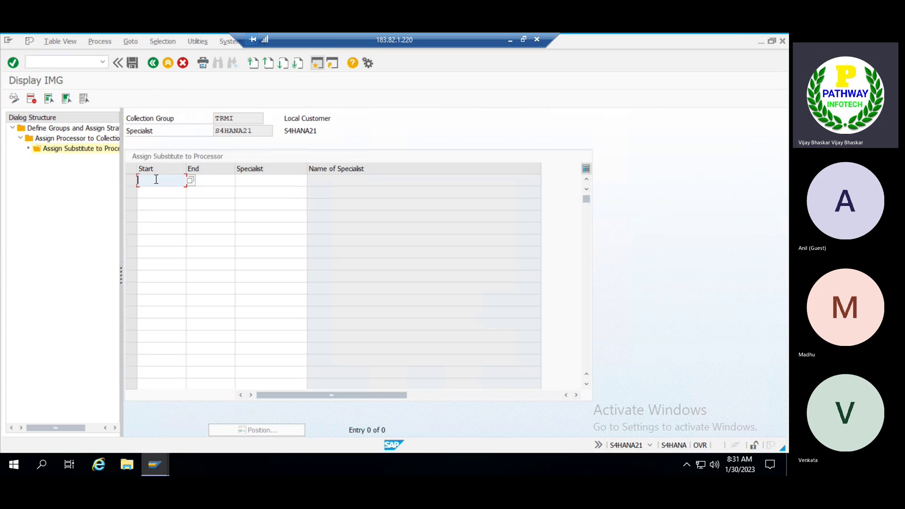
pyautogui.write('30012023')
pyautogui.press('Tab')
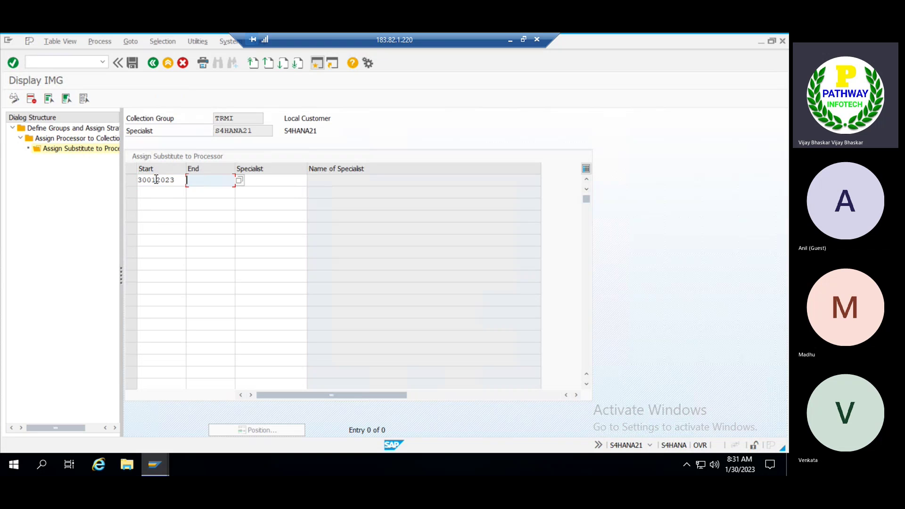
pyautogui.write('01022023')
pyautogui.click(266, 180)
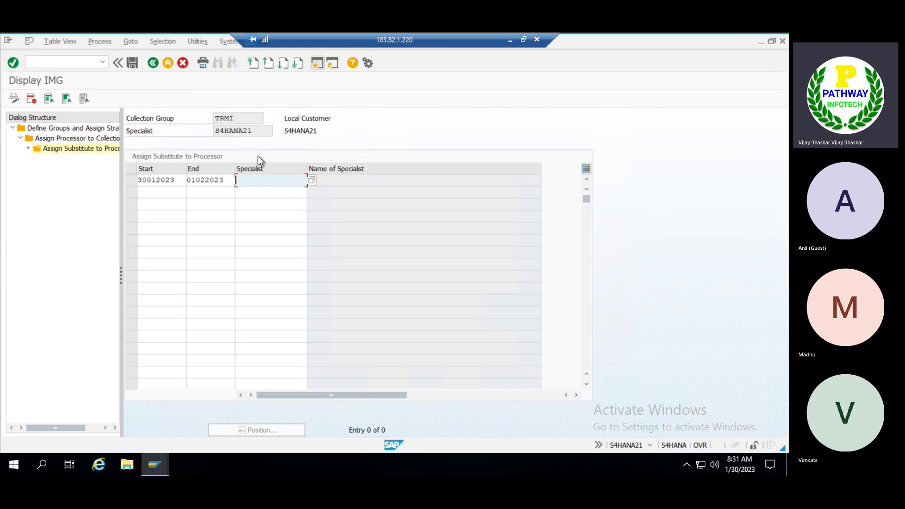
# - Try to assign S4HANA21 as the substitute specialist for the entered period
pyautogui.click(257, 131)
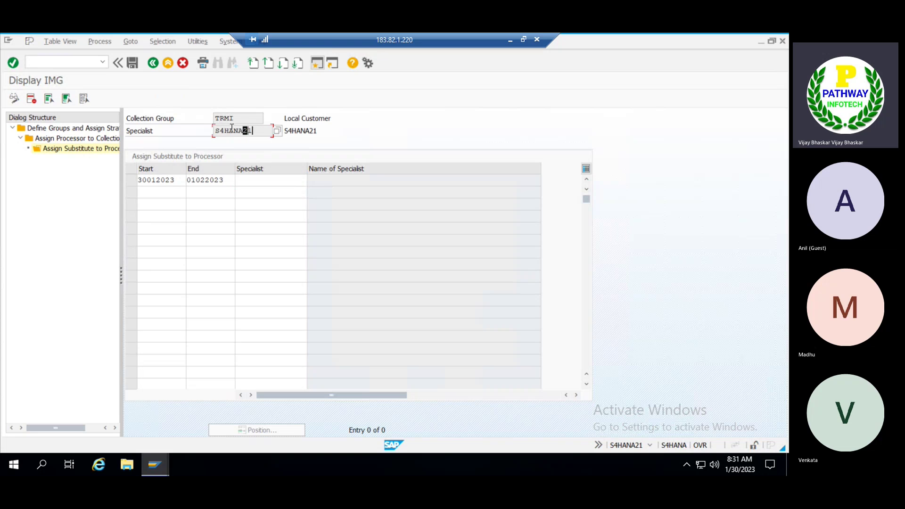
pyautogui.click(262, 180)
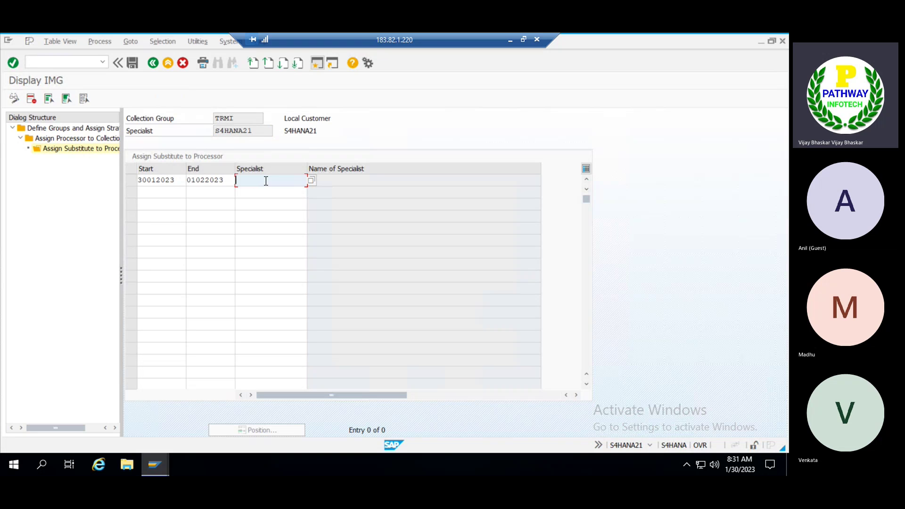
pyautogui.write('S4hana21')
pyautogui.press('Return')
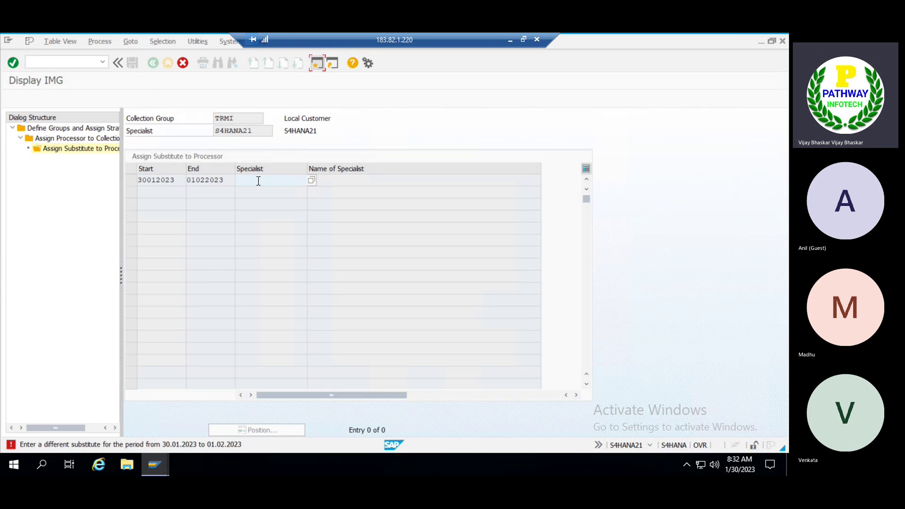
pyautogui.click(265, 181)
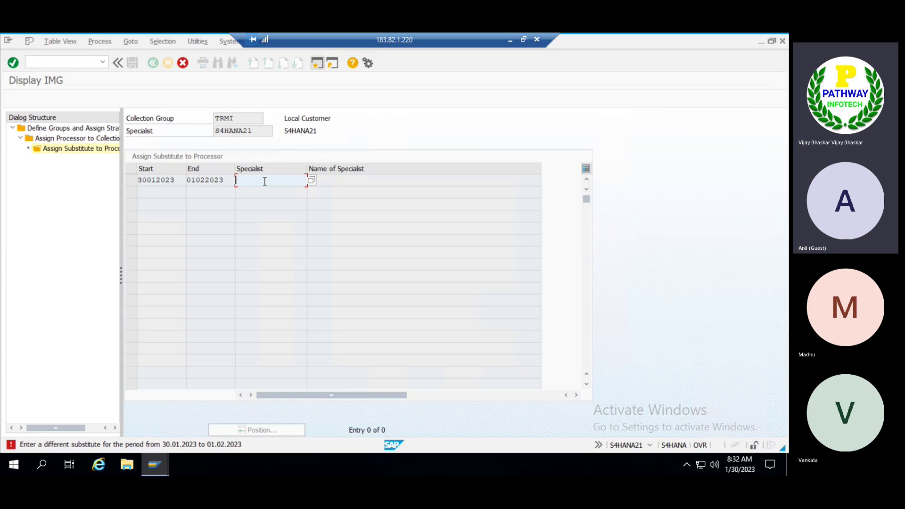
pyautogui.write('s4')
pyautogui.press('Down')
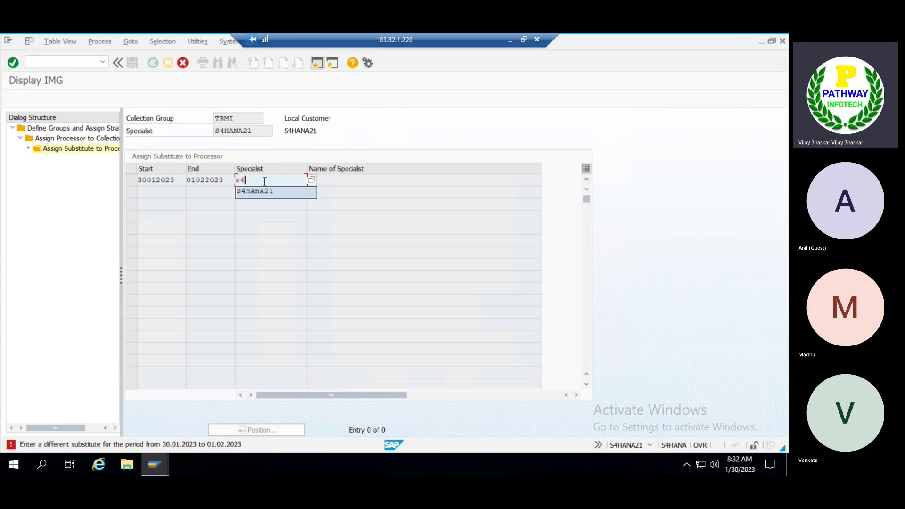
pyautogui.press('Return')
# - Clear the substitute specialist and cancel the pending edit, discarding its changes
pyautogui.press('BackSpace')
pyautogui.press('BackSpace')
pyautogui.press('BackSpace')
pyautogui.press('BackSpace')
pyautogui.press('BackSpace')
pyautogui.press('BackSpace')
pyautogui.press('BackSpace')
pyautogui.press('BackSpace')
pyautogui.press('Return')
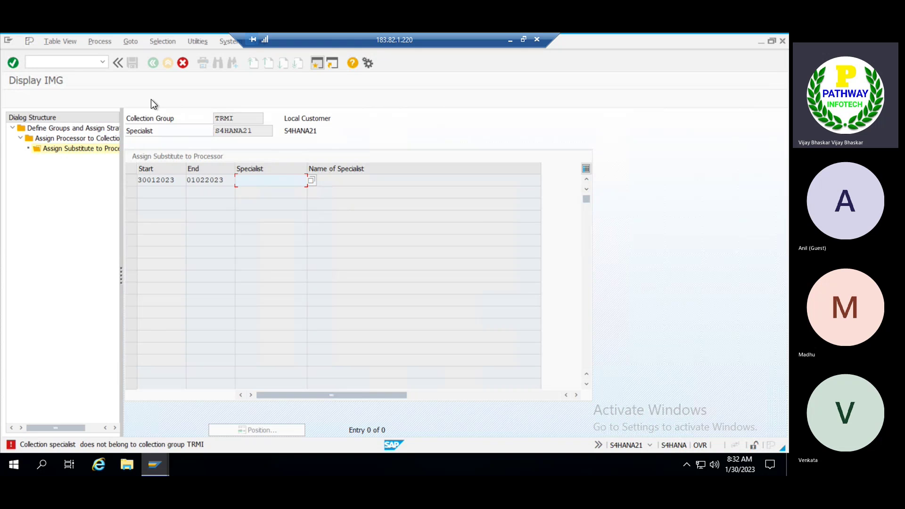
pyautogui.click(183, 64)
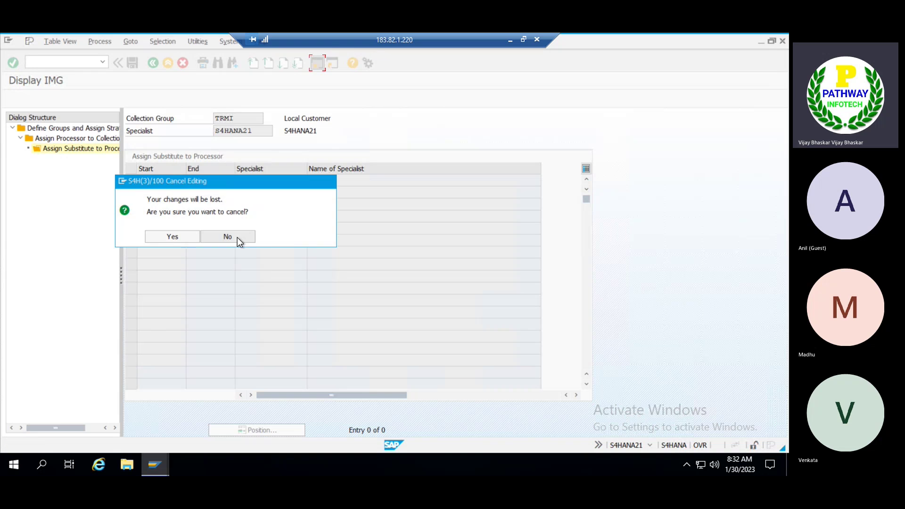
pyautogui.click(181, 236)
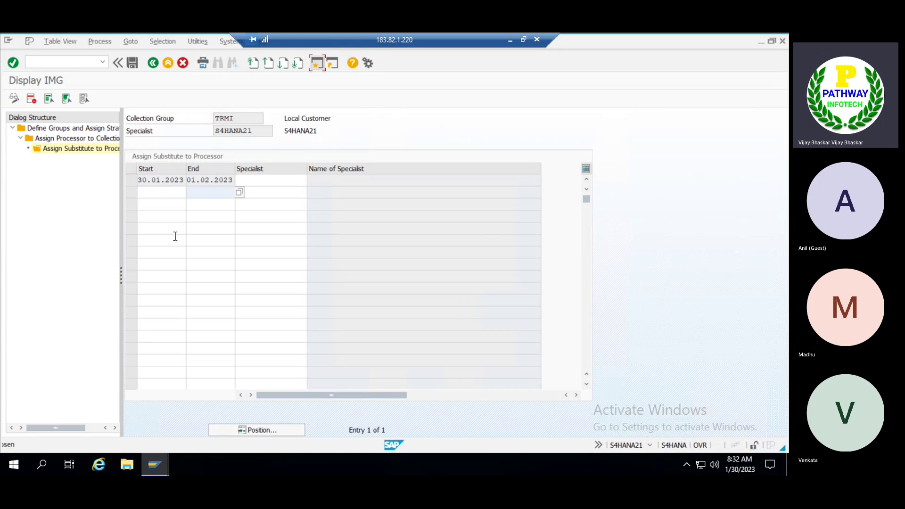
# - Save the substitute entry, return to the implementation guide and open Assign Collection Groups to Collection Segments
pyautogui.click(266, 179)
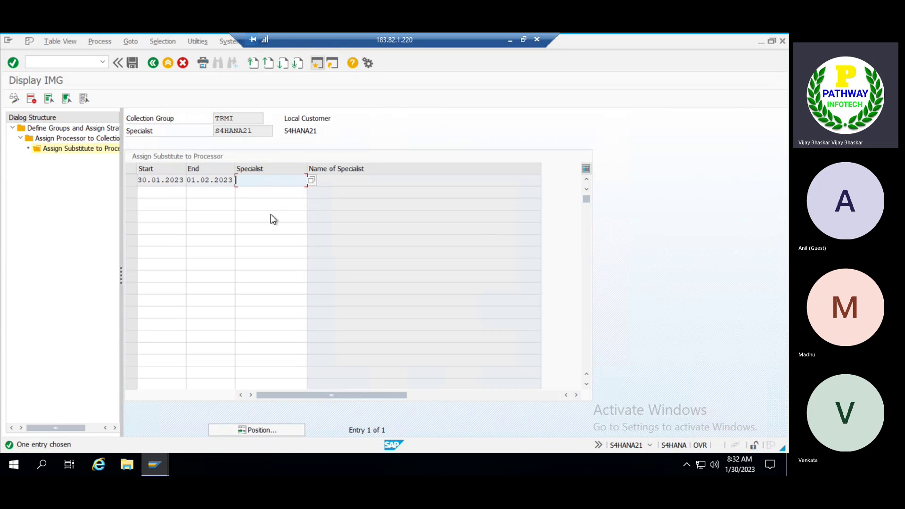
pyautogui.hotkey('ctrl', 's')
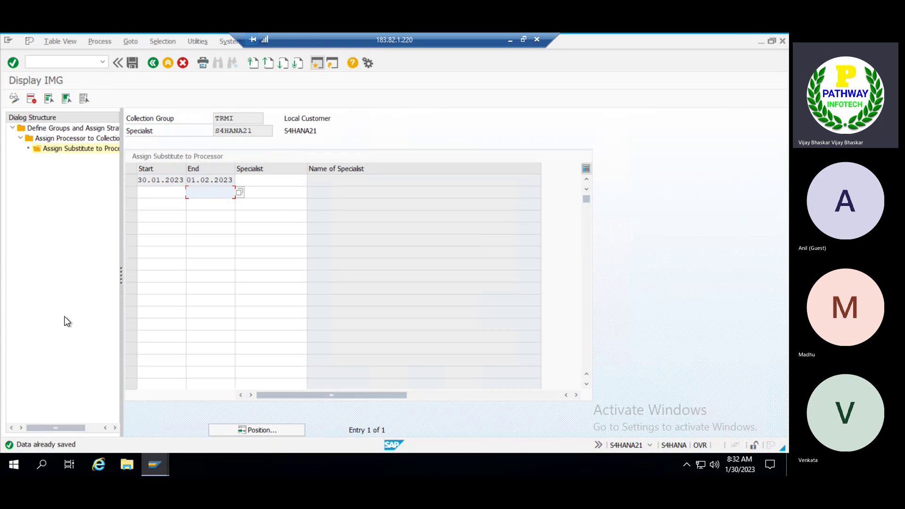
pyautogui.click(151, 63)
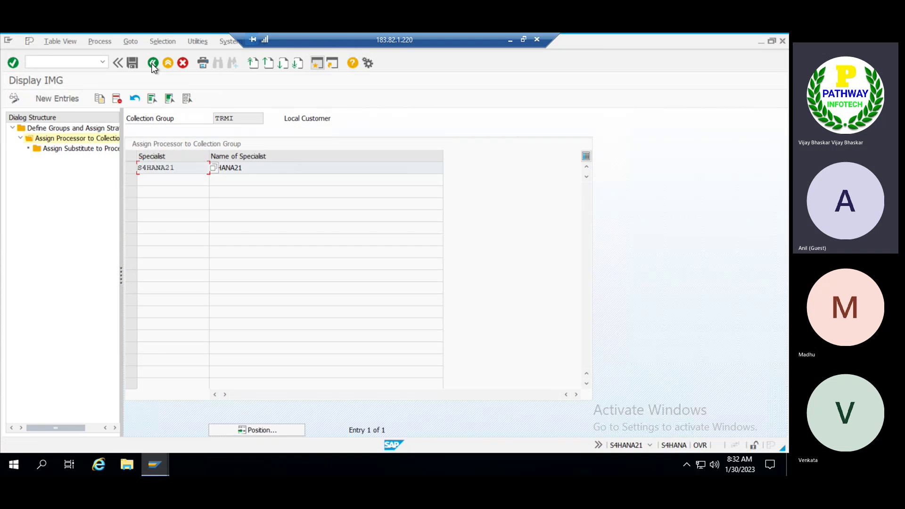
pyautogui.click(153, 63)
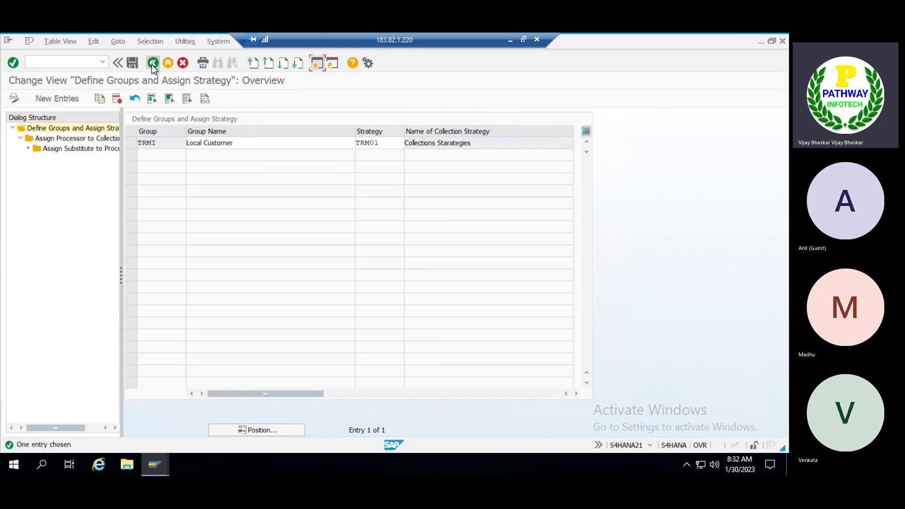
pyautogui.click(153, 63)
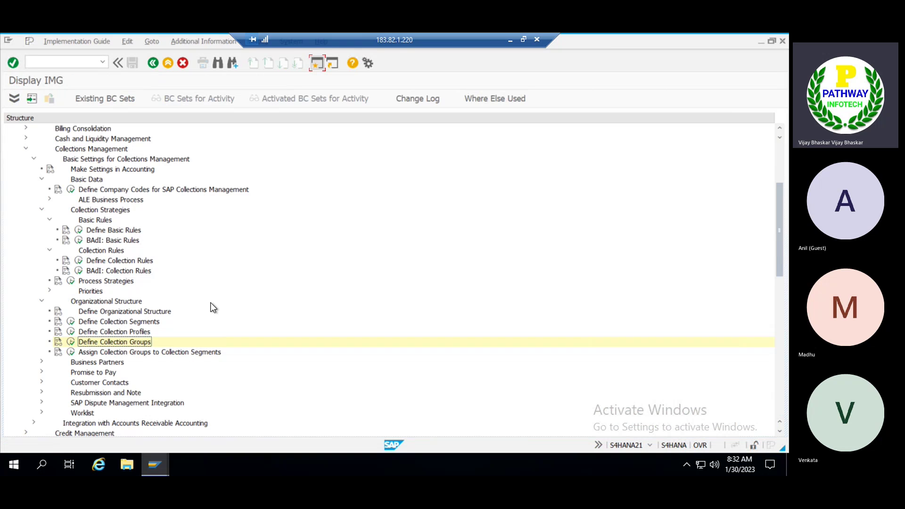
pyautogui.click(69, 351)
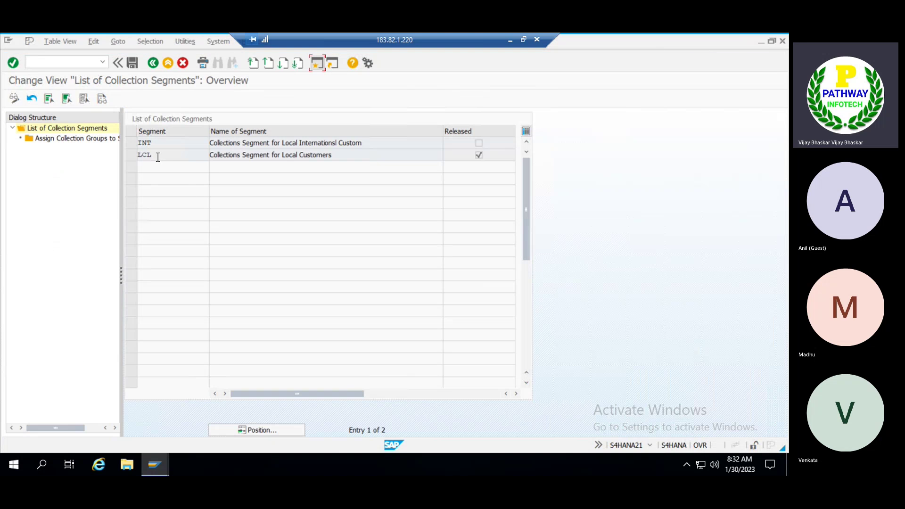
# - Add a new entry under segment LCL that assigns collection group TRMI to it
pyautogui.click(132, 153)
pyautogui.doubleClick(64, 138)
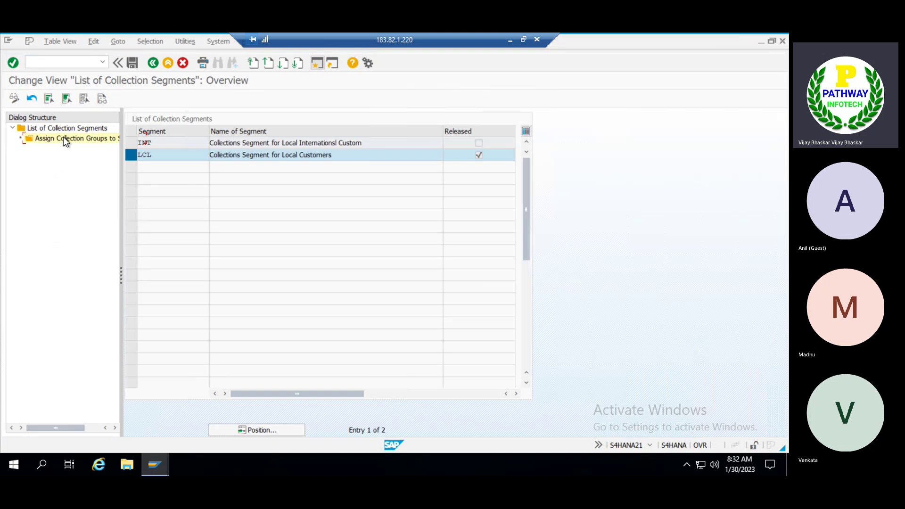
pyautogui.click(60, 99)
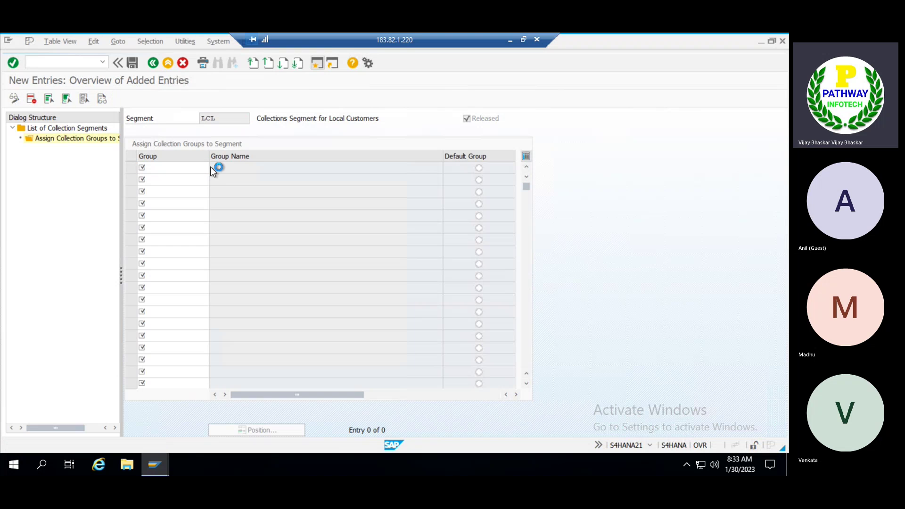
pyautogui.click(213, 168)
pyautogui.doubleClick(164, 184)
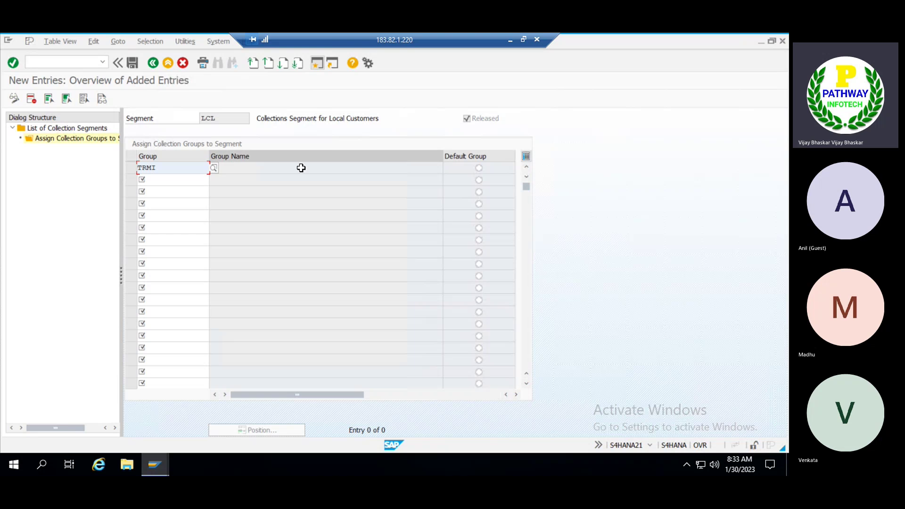
pyautogui.press('Return')
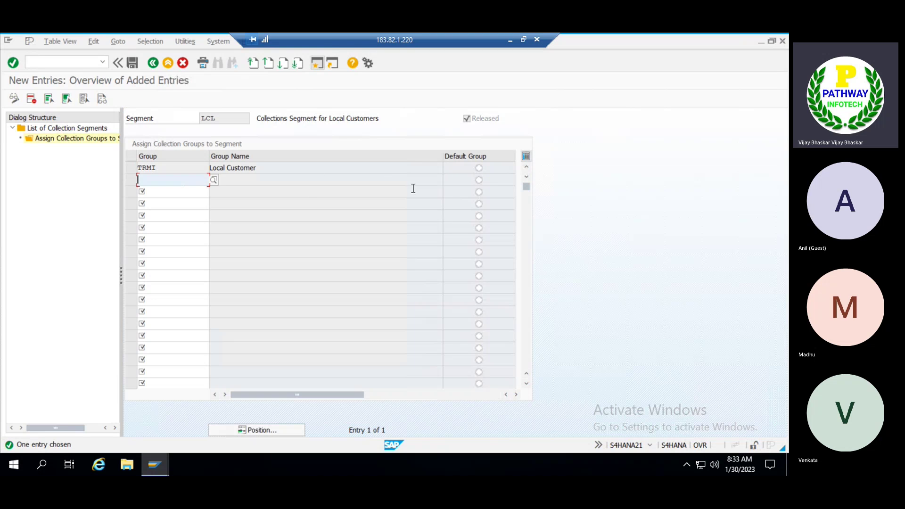
# - Make TRMI the default group for segment LCL, save the assignment and return to the implementation guide
pyautogui.hotkey('ctrl', 's')
pyautogui.click(169, 220)
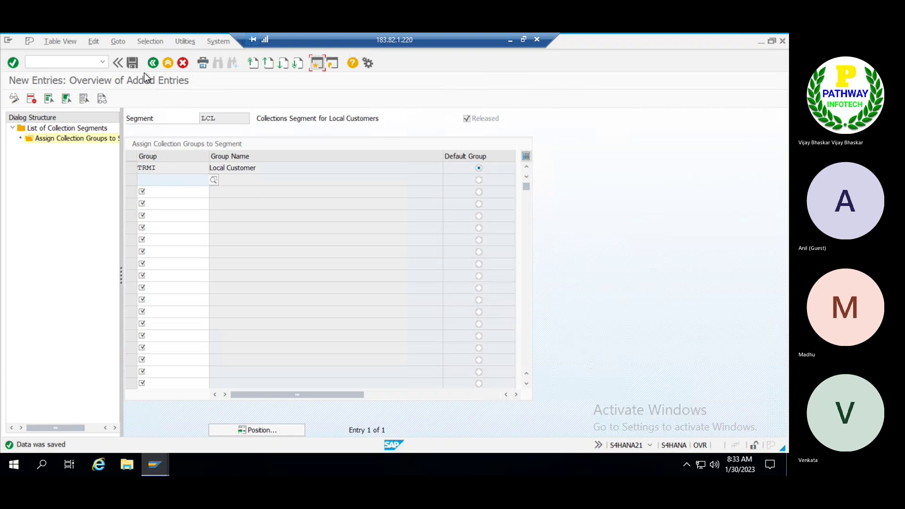
pyautogui.click(153, 63)
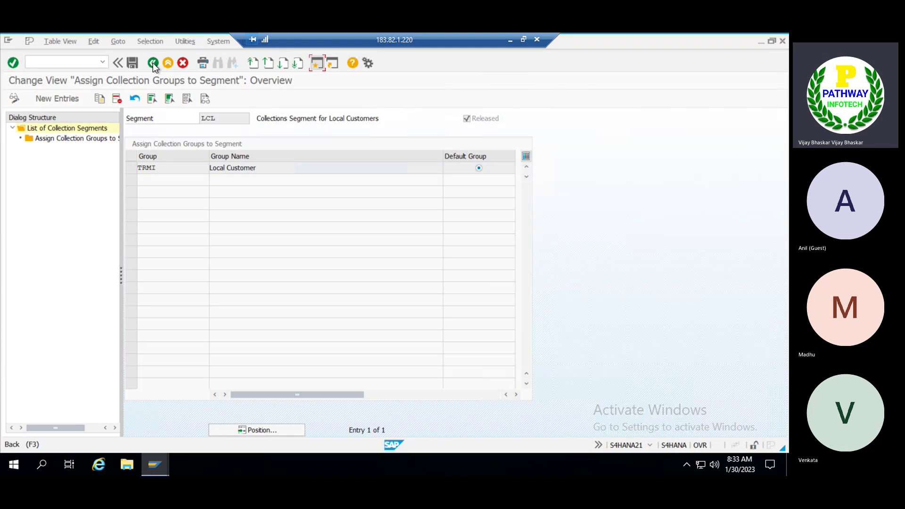
pyautogui.click(152, 64)
pyautogui.click(153, 62)
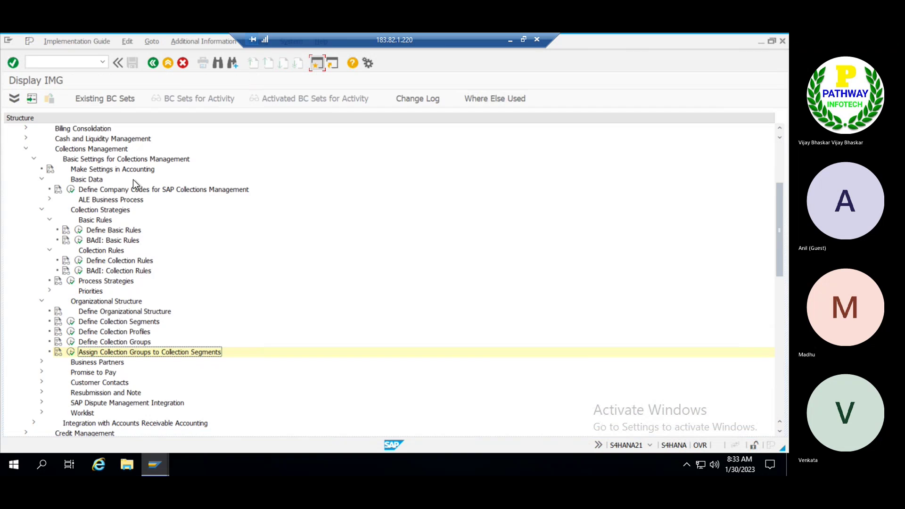
# - Expand the Business Partners and Integration with Accounts Receivable Accounting nodes under Collections Management to examine their activities
pyautogui.click(97, 363)
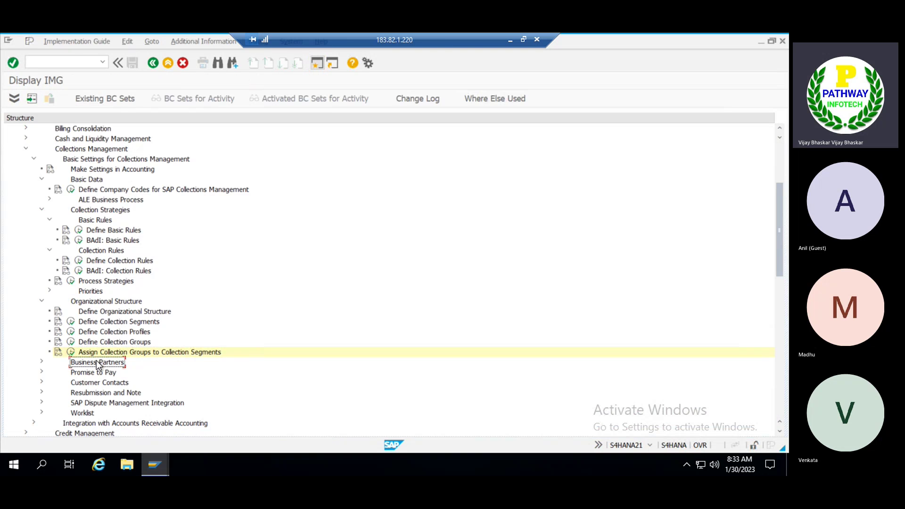
pyautogui.doubleClick(97, 363)
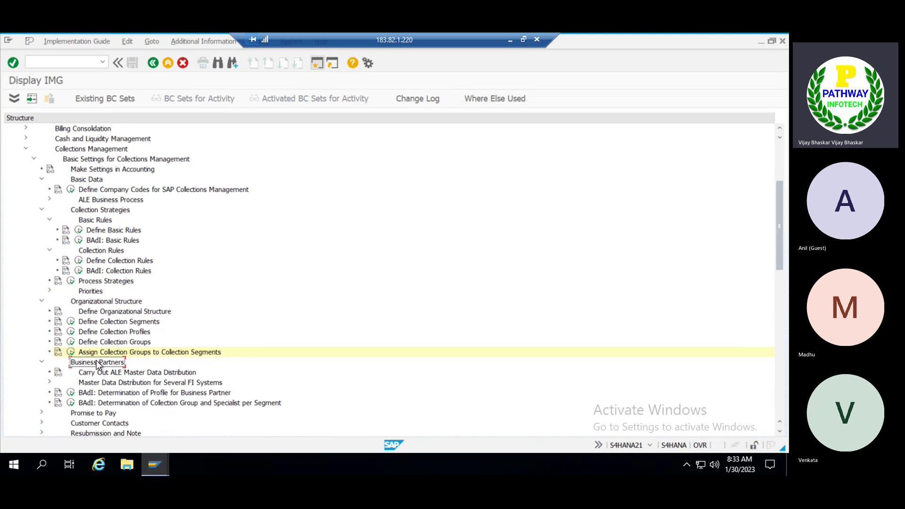
pyautogui.scroll(-5, 97, 364)
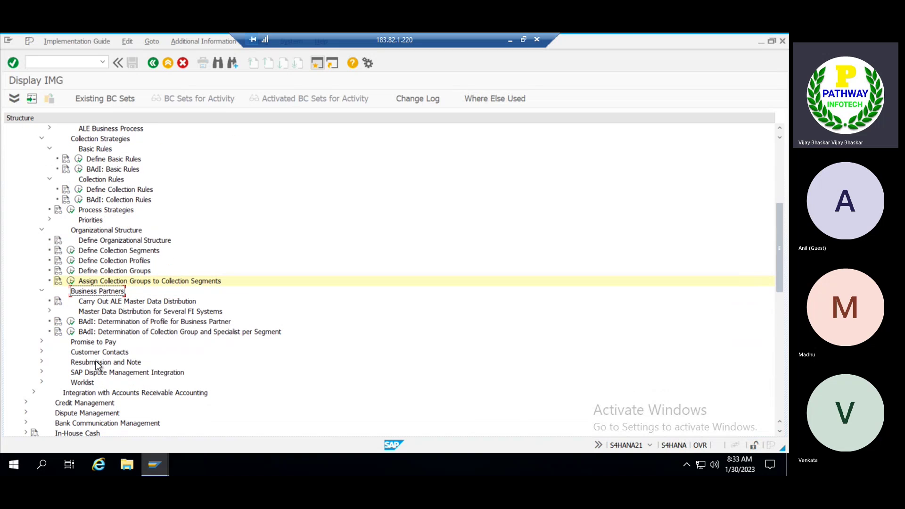
pyautogui.click(74, 393)
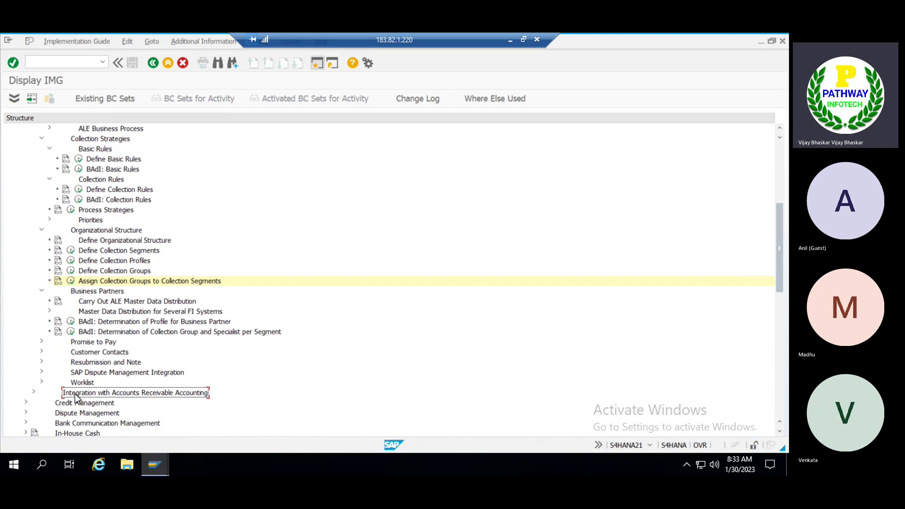
pyautogui.doubleClick(75, 394)
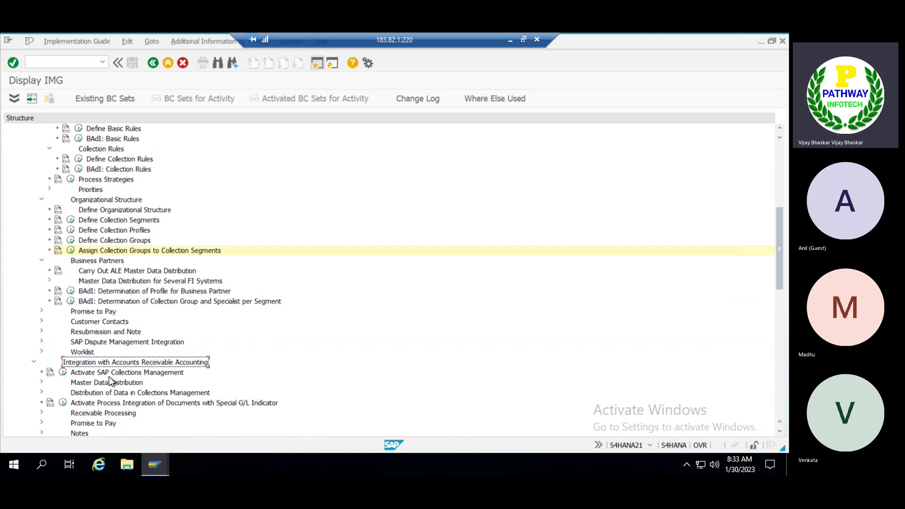
pyautogui.scroll(-1, 106, 393)
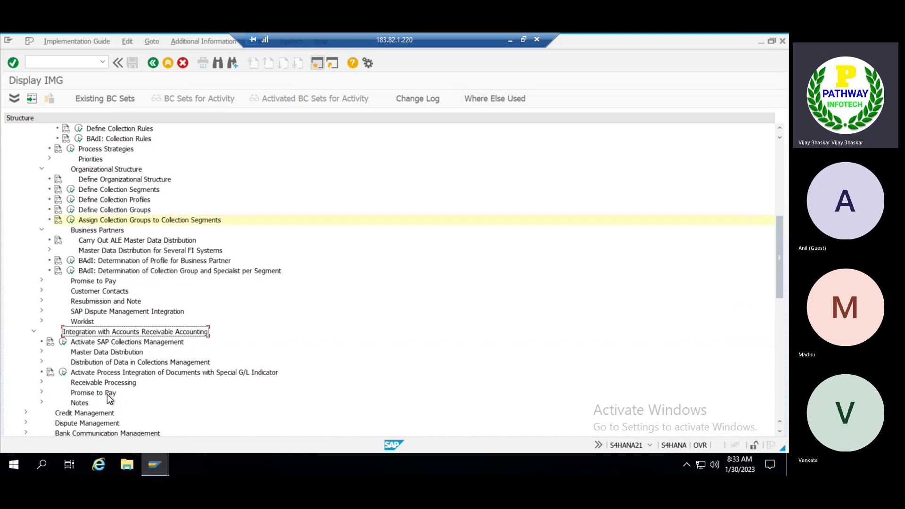
# - Switch from the remote session to the TRM Session workbook in Excel, select cell B889 and bring up the Teams meeting to admit the waiting guest
pyautogui.click(510, 42)
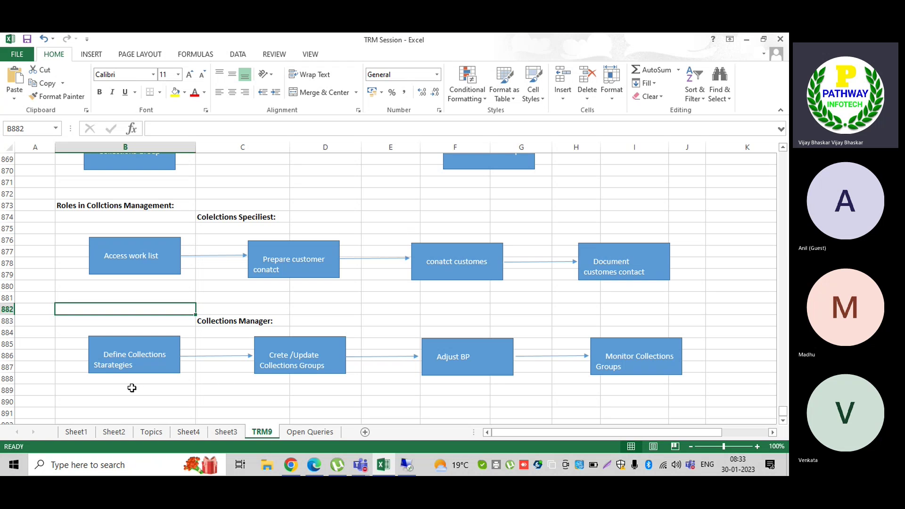
pyautogui.click(128, 388)
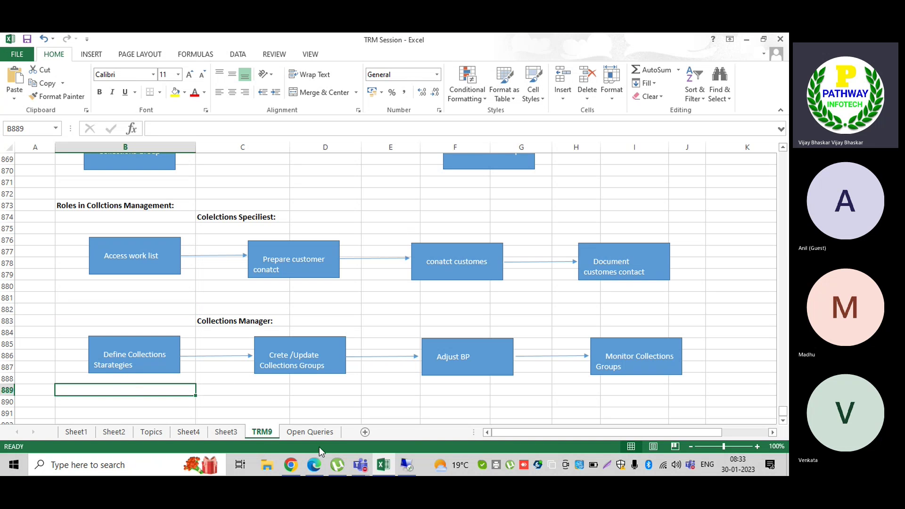
pyautogui.moveTo(359, 467)
pyautogui.click(402, 395)
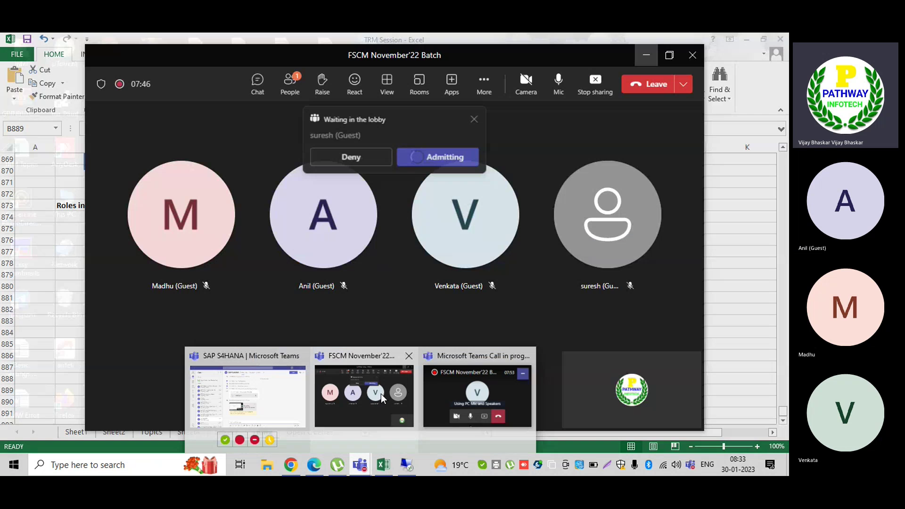